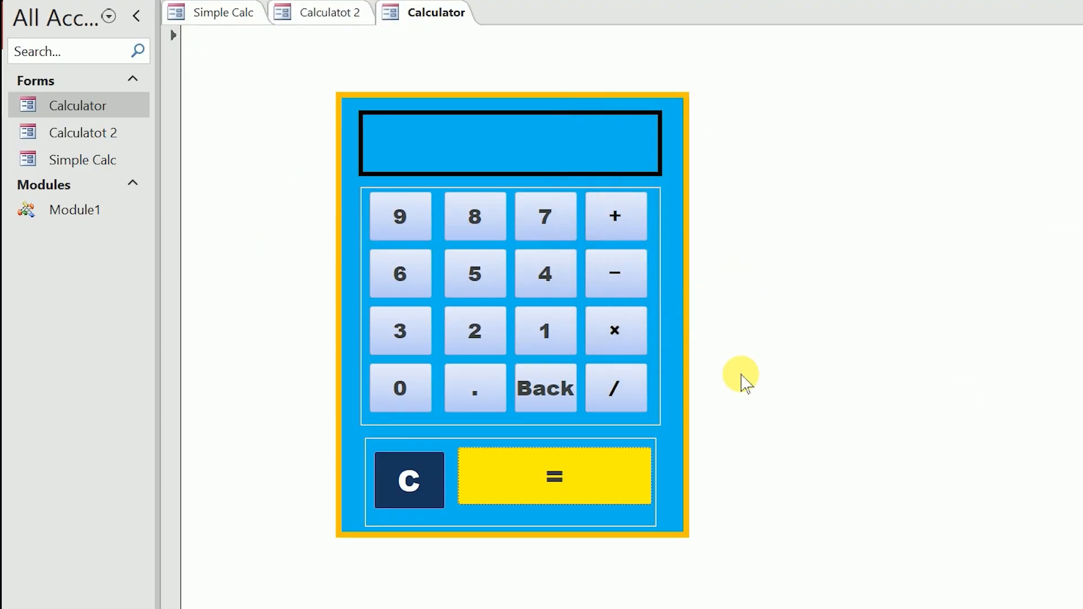
View the Calculatot 2 and Simple Calc forms, and open the recent database Cal.accdb
{"action": "left_click", "coordinate": [335, 12]}
{"action": "left_click", "coordinate": [219, 13]}
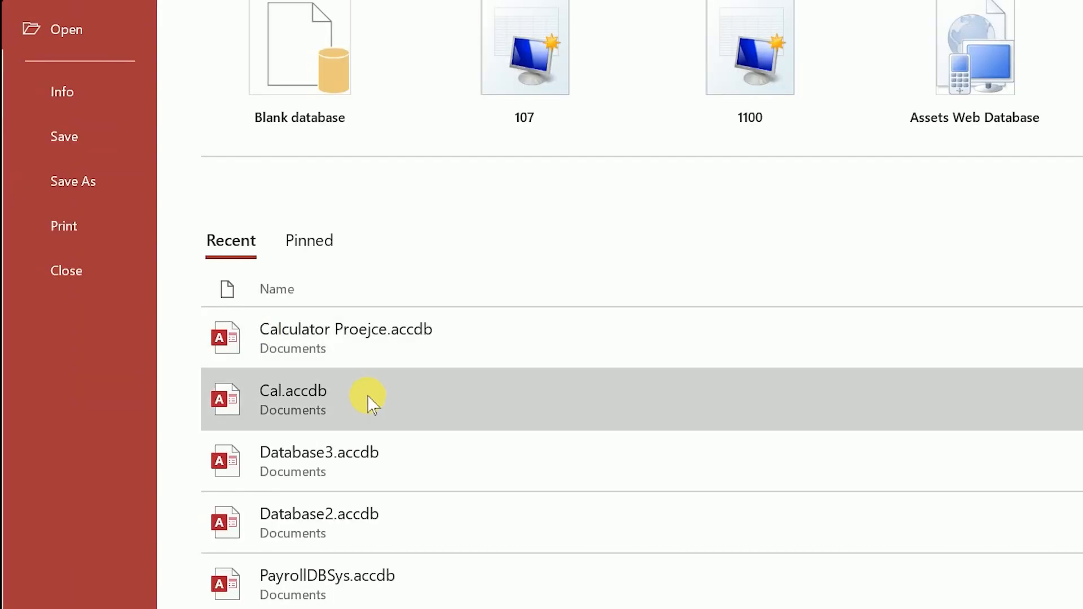
{"action": "left_click", "coordinate": [368, 395]}
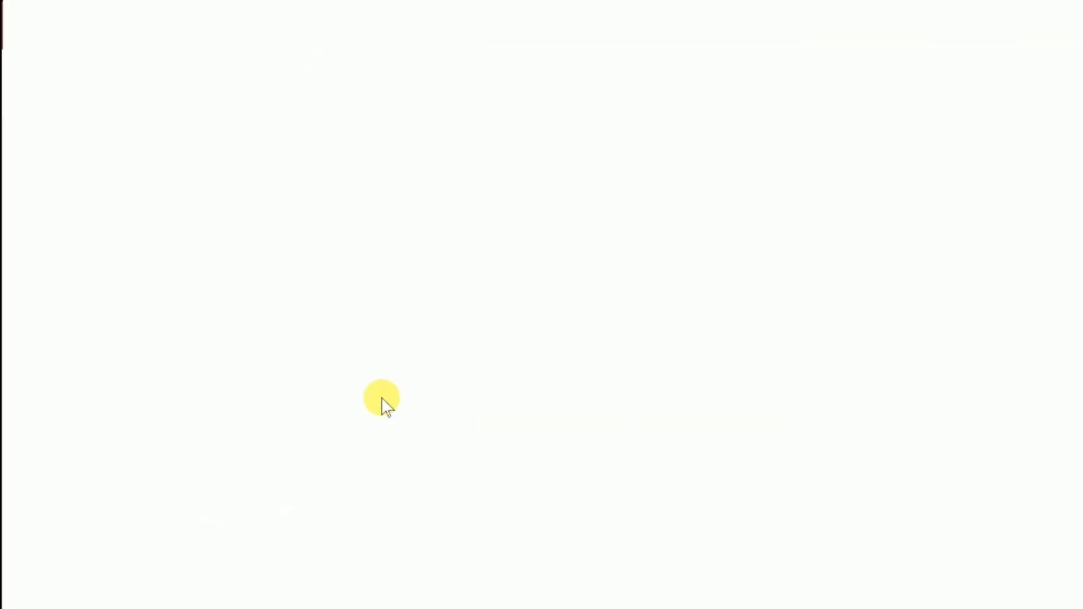
Open Form1, test the addition with 55 and 7676, and clear the fields
{"action": "double_click", "coordinate": [142, 139]}
{"action": "type", "text": "55"}
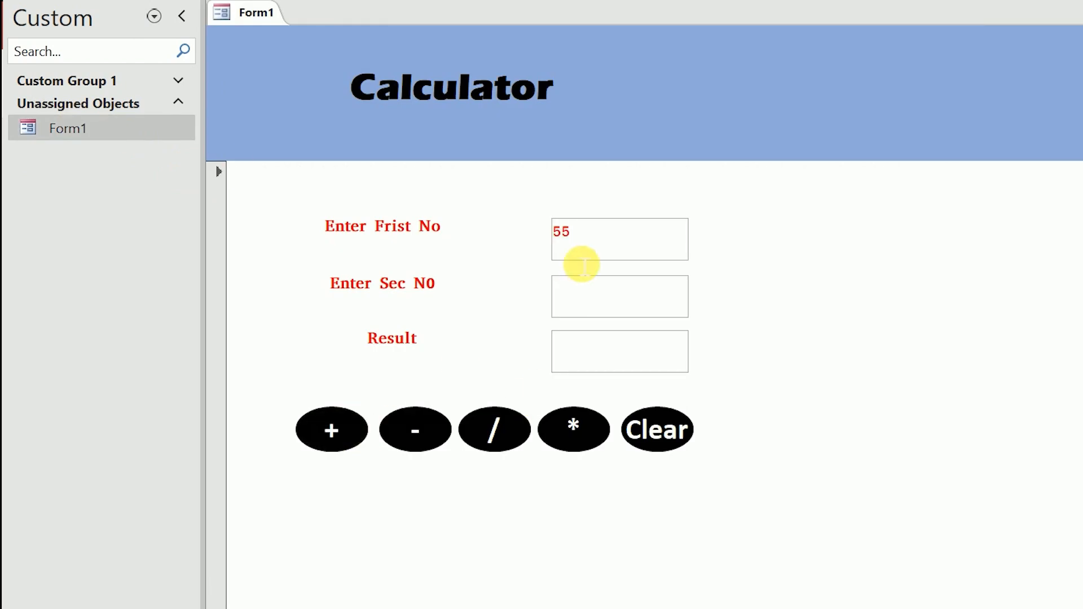
{"action": "left_click", "coordinate": [582, 299]}
{"action": "type", "text": "7676"}
{"action": "left_click", "coordinate": [333, 430]}
{"action": "left_click", "coordinate": [652, 432]}
Try Form1's division with the fields cleared, ending the code whenever it is interrupted
{"action": "left_click", "coordinate": [507, 430]}
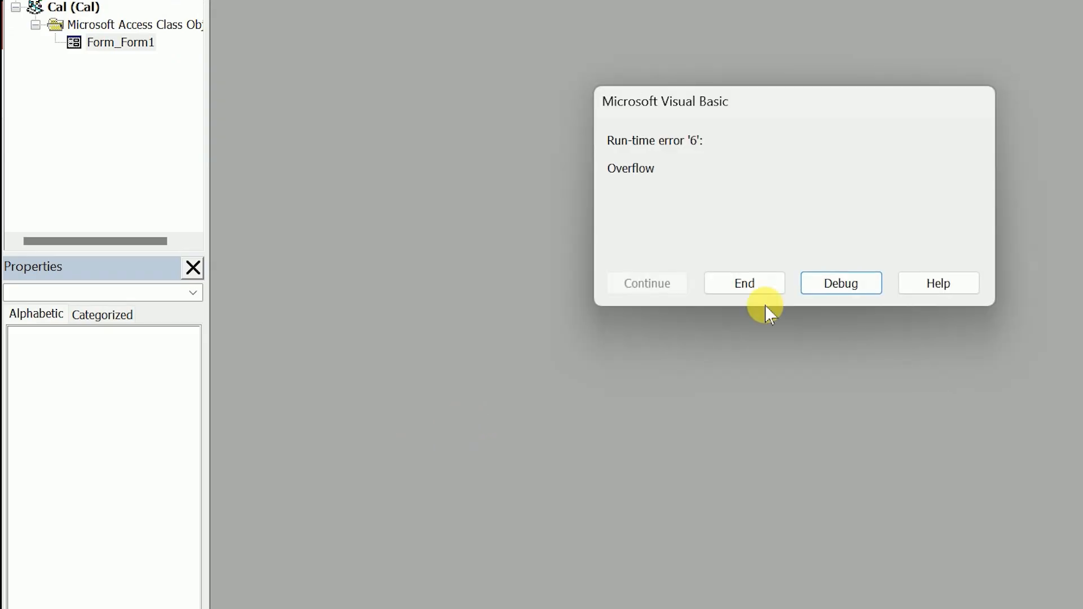
{"action": "left_click", "coordinate": [767, 287]}
{"action": "left_click", "coordinate": [511, 429]}
{"action": "left_click", "coordinate": [770, 286]}
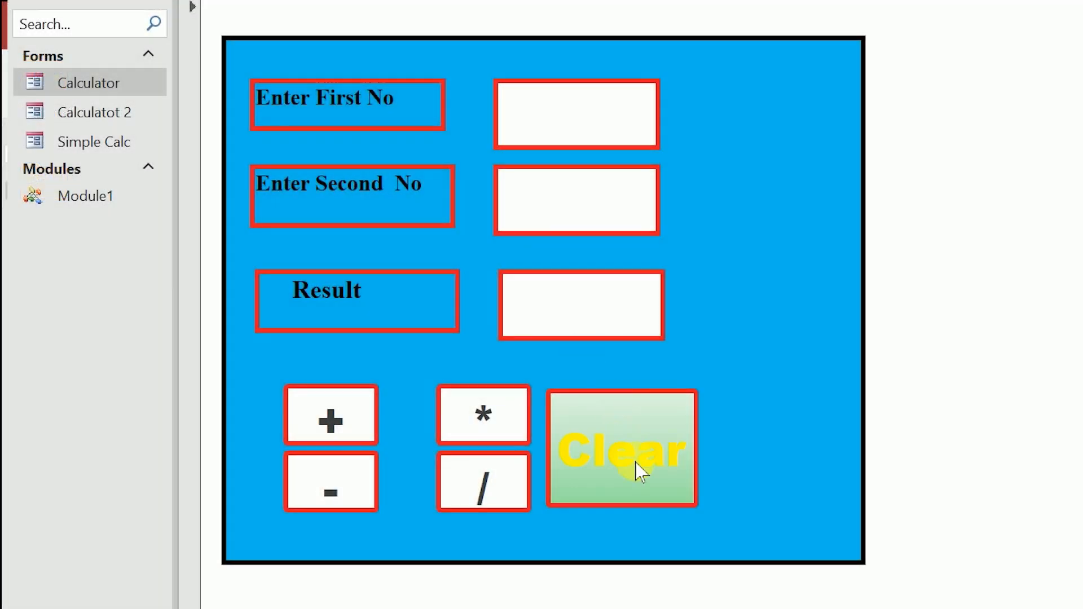
Show the finished form with First No, Second No and Result fields in Design view and select its Clear button
{"action": "left_click", "coordinate": [57, 3]}
{"action": "left_click", "coordinate": [130, 93]}
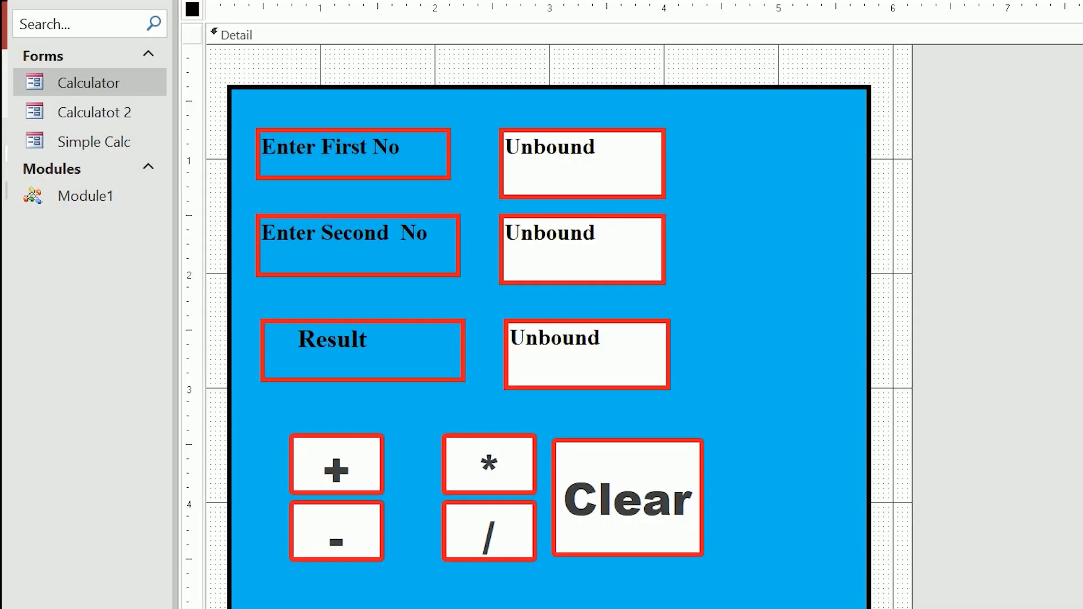
{"action": "left_click", "coordinate": [643, 490]}
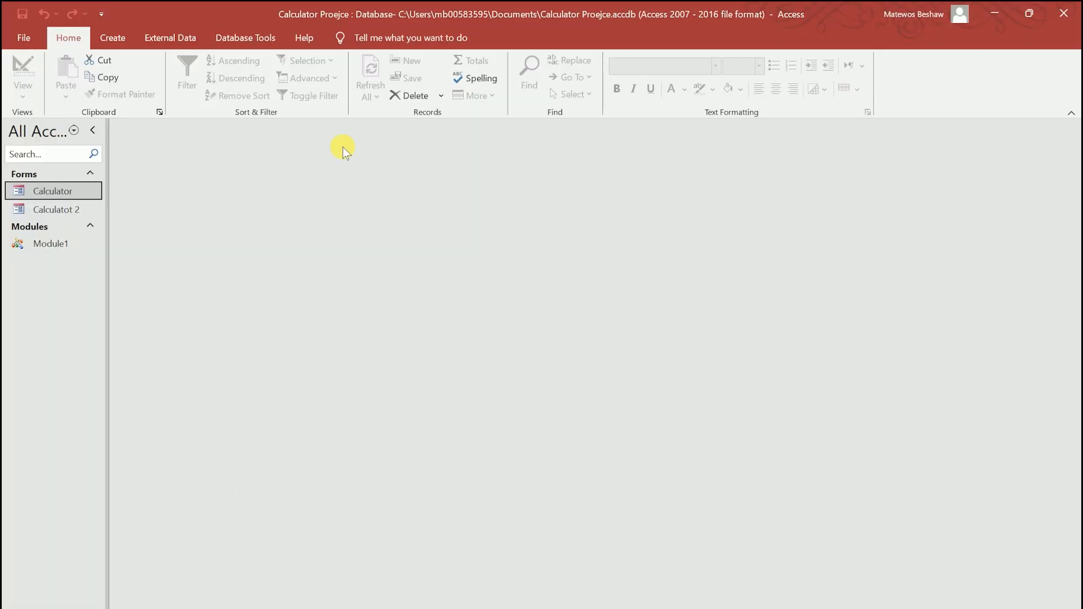
Create a new blank form in Design view in the Calculator Proejce database
{"action": "left_click", "coordinate": [122, 42]}
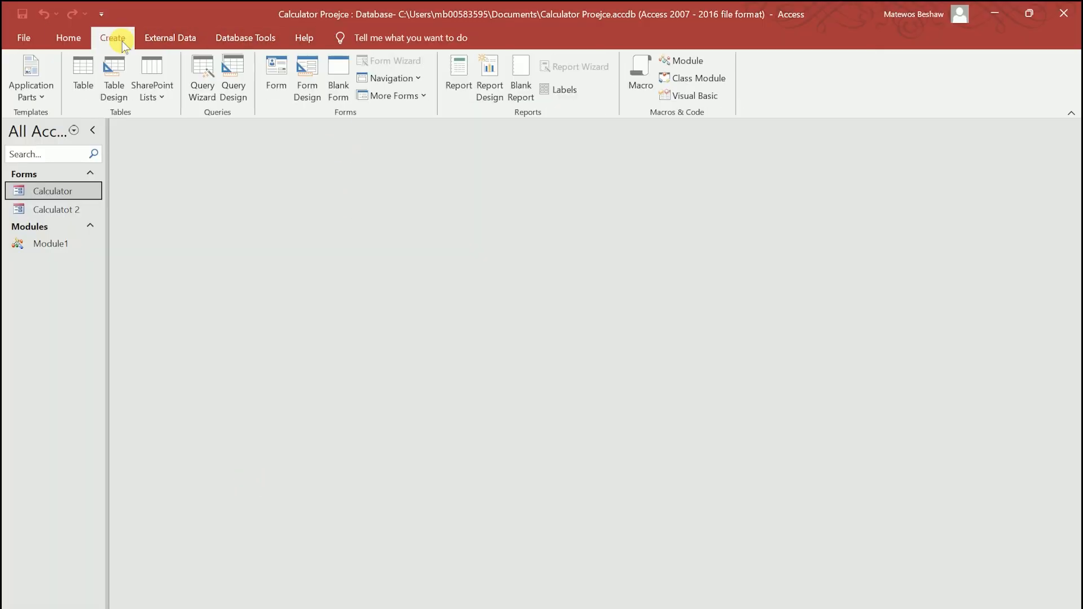
{"action": "left_click", "coordinate": [308, 75]}
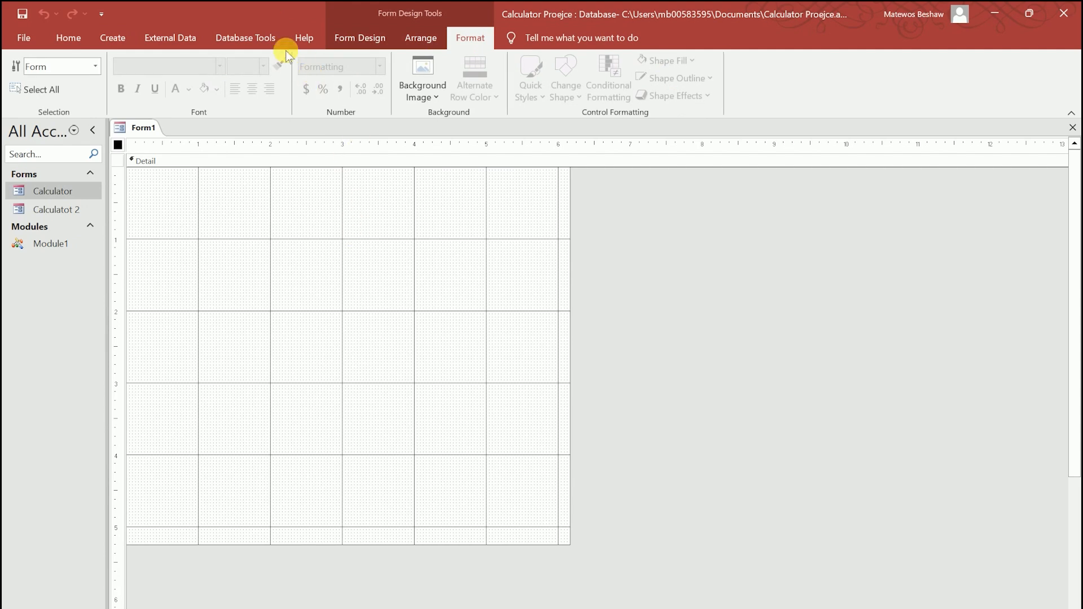
{"action": "left_click", "coordinate": [188, 36]}
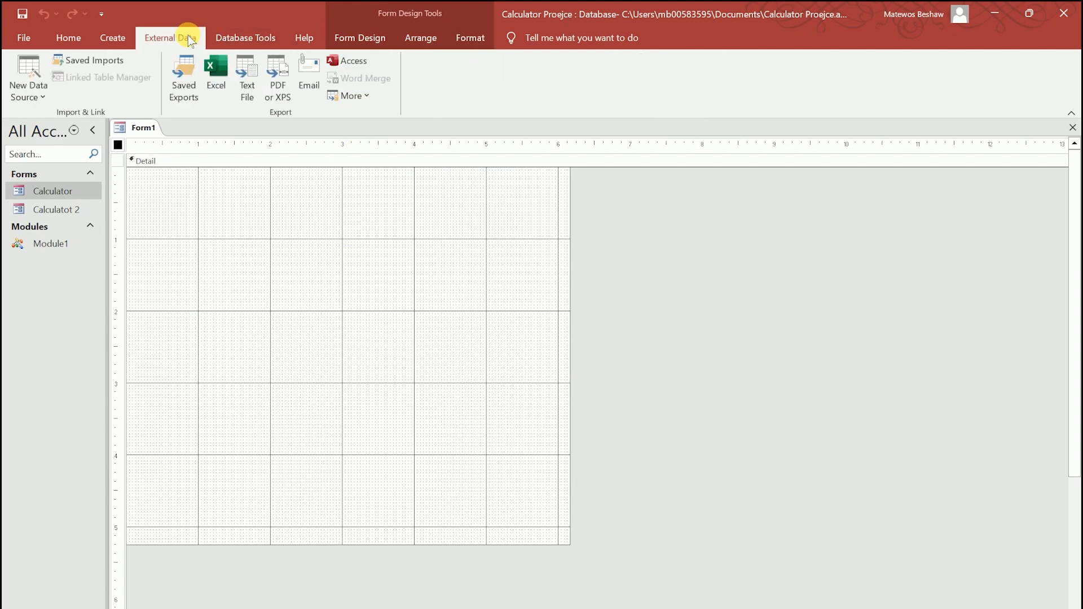
{"action": "left_click", "coordinate": [111, 39]}
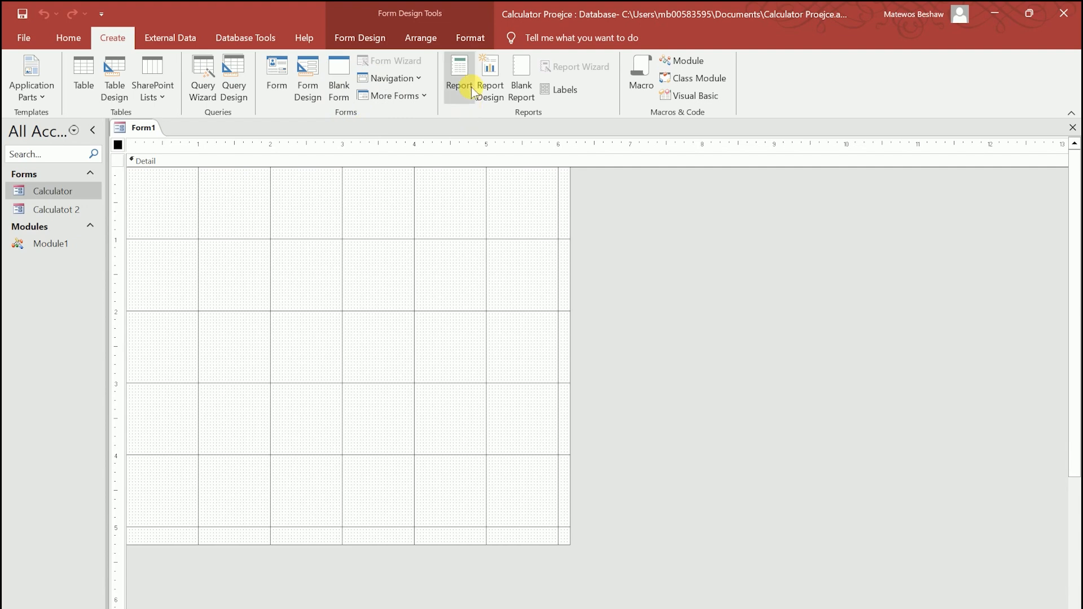
Draw an option group frame about 3.7 by 3.25 inches on the form and dismiss its wizard
{"action": "left_click", "coordinate": [356, 40]}
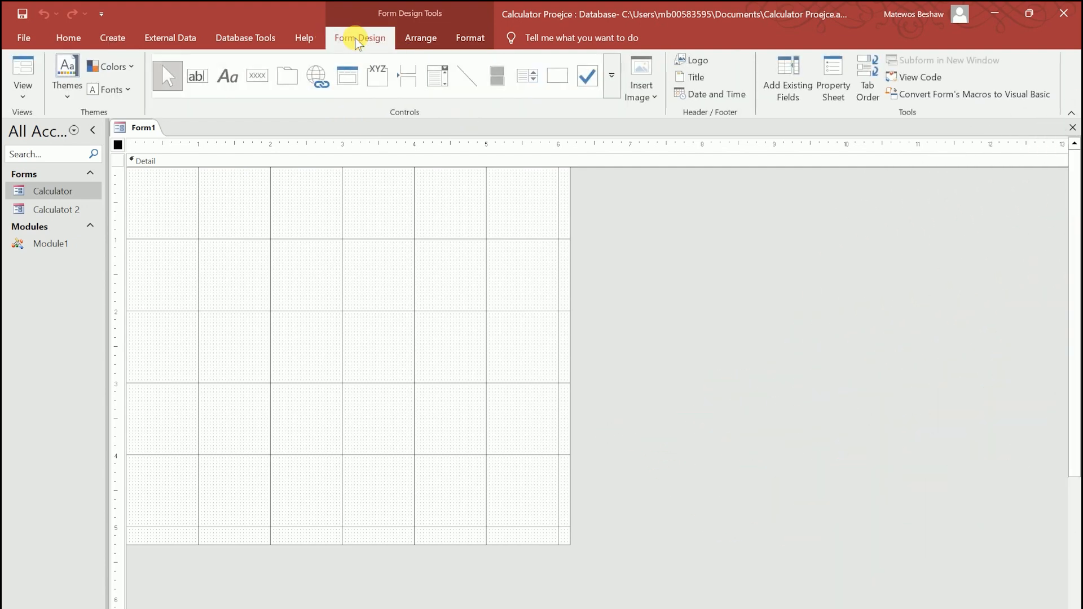
{"action": "left_click", "coordinate": [377, 77]}
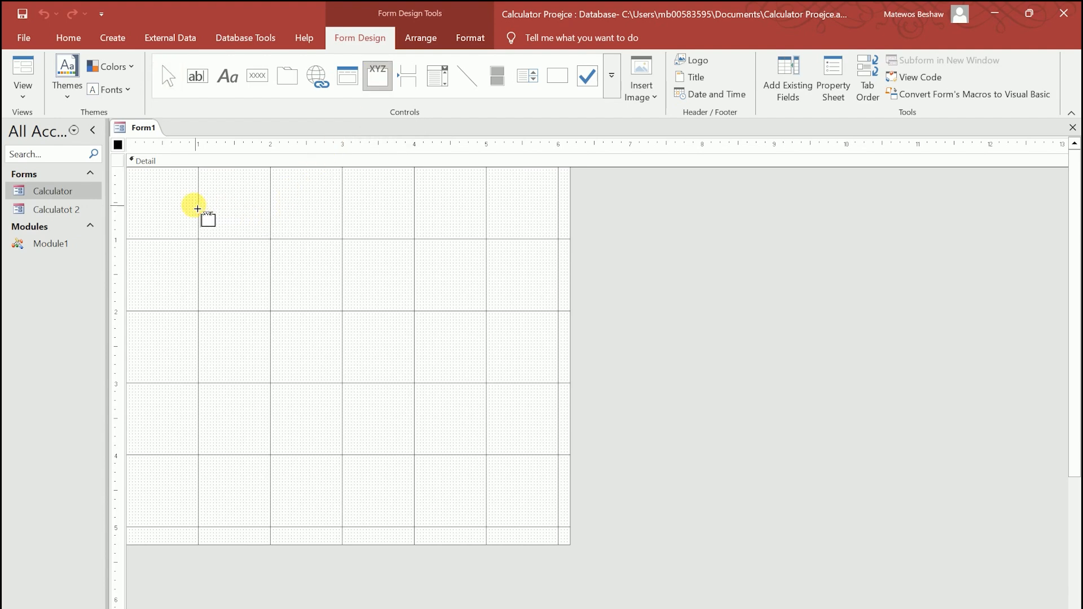
{"action": "left_click_drag", "start_coordinate": [198, 209], "coordinate": [463, 439]}
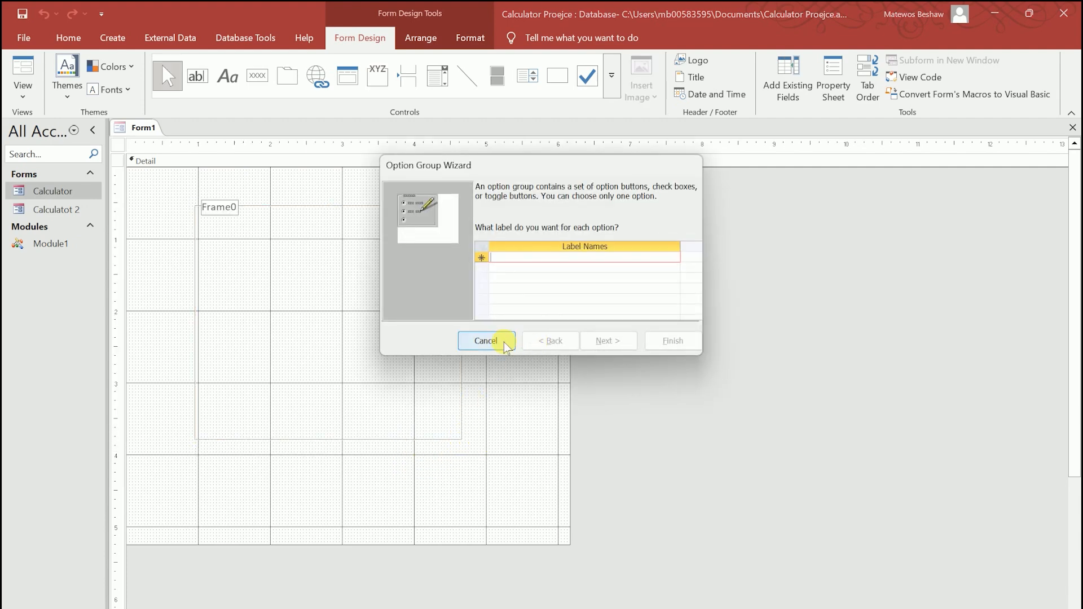
{"action": "left_click", "coordinate": [506, 342]}
Change the option group's label caption to "Simple Cal"
{"action": "left_click", "coordinate": [226, 213]}
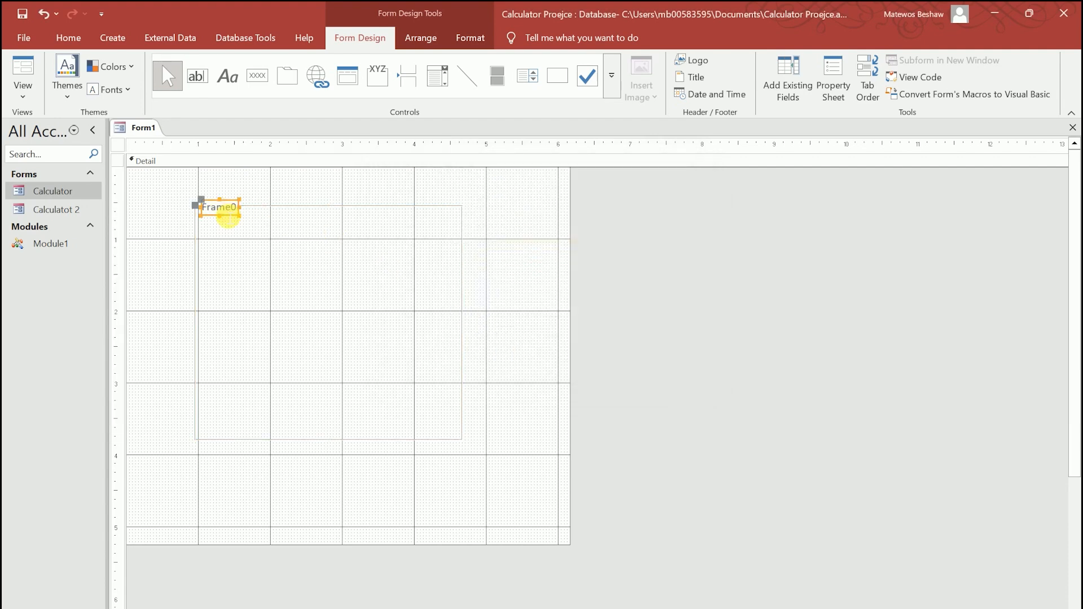
{"action": "left_click", "coordinate": [229, 215]}
{"action": "key", "text": "BackSpace"}
{"action": "key", "text": "BackSpace"}
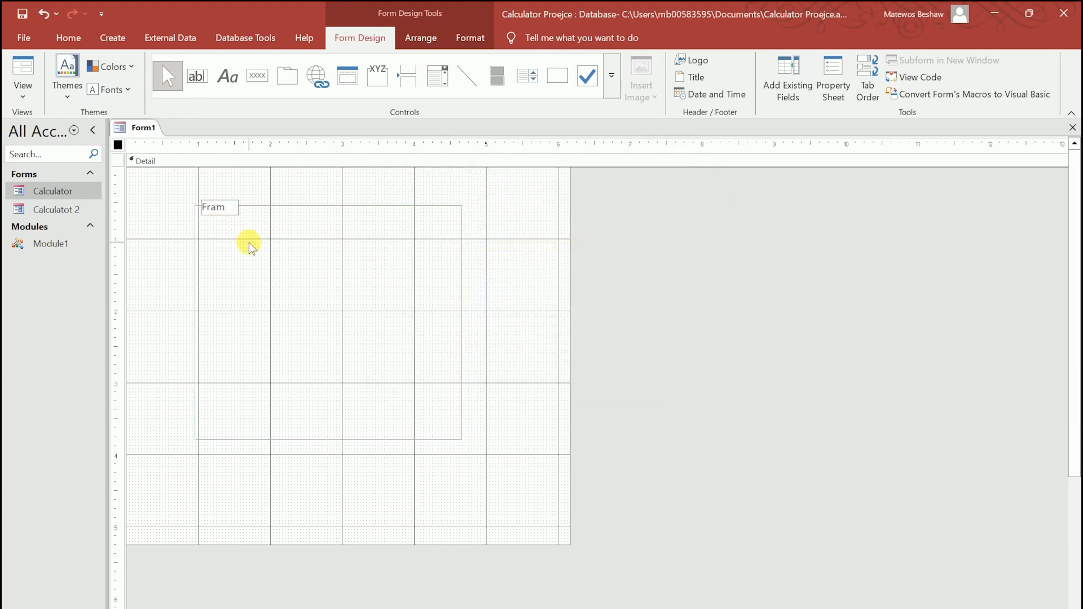
{"action": "left_click", "coordinate": [223, 206]}
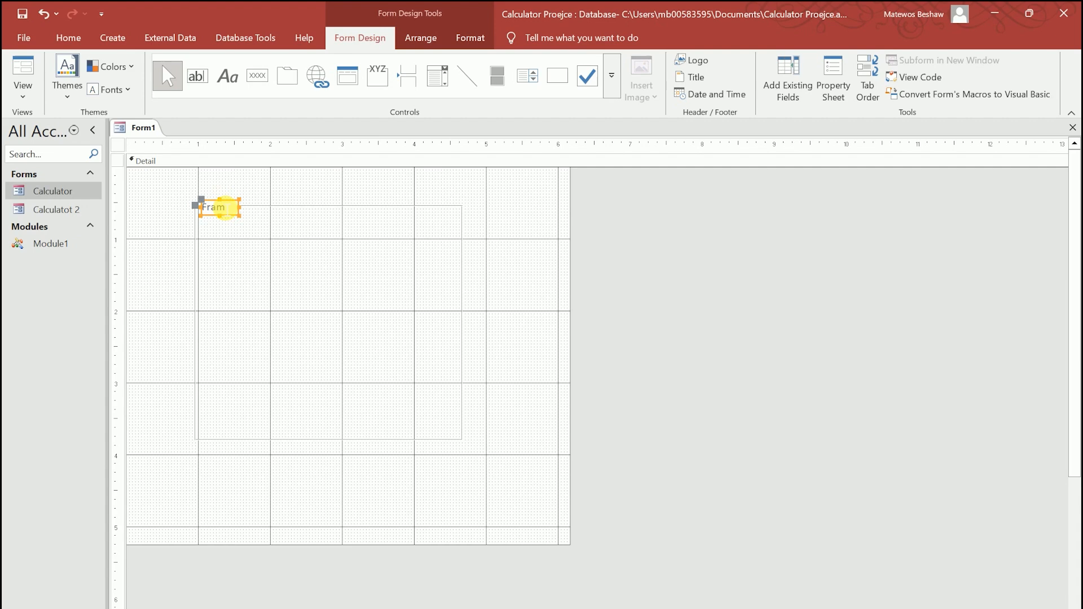
{"action": "left_click", "coordinate": [231, 211]}
{"action": "key", "text": "BackSpace"}
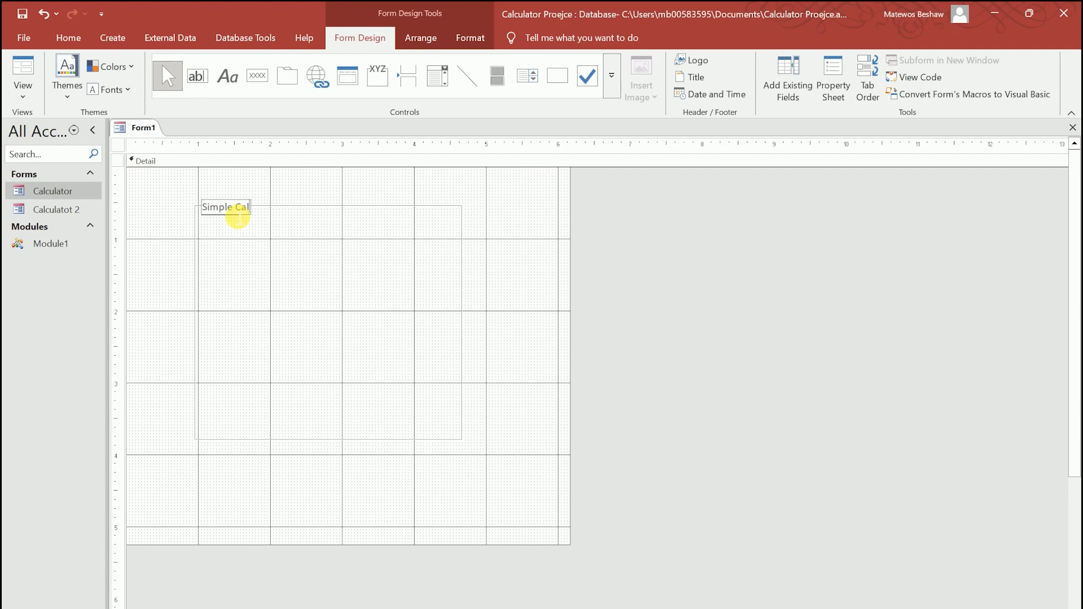
{"action": "left_click", "coordinate": [353, 279]}
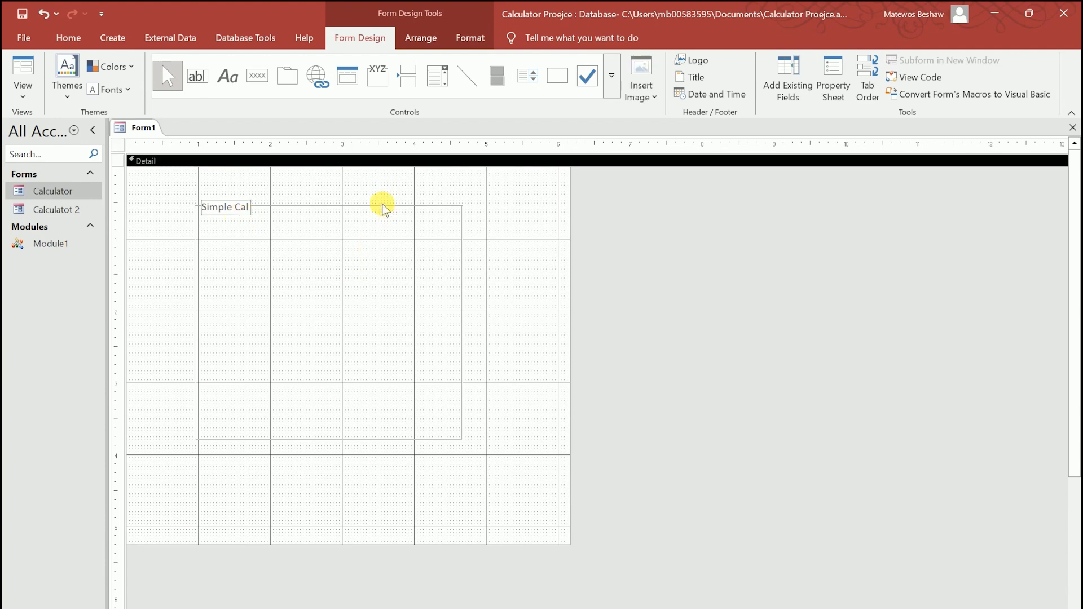
Set the option group frame's back color to the standard light blue #00B7EF in its properties
{"action": "left_click", "coordinate": [353, 209]}
{"action": "left_click", "coordinate": [353, 206]}
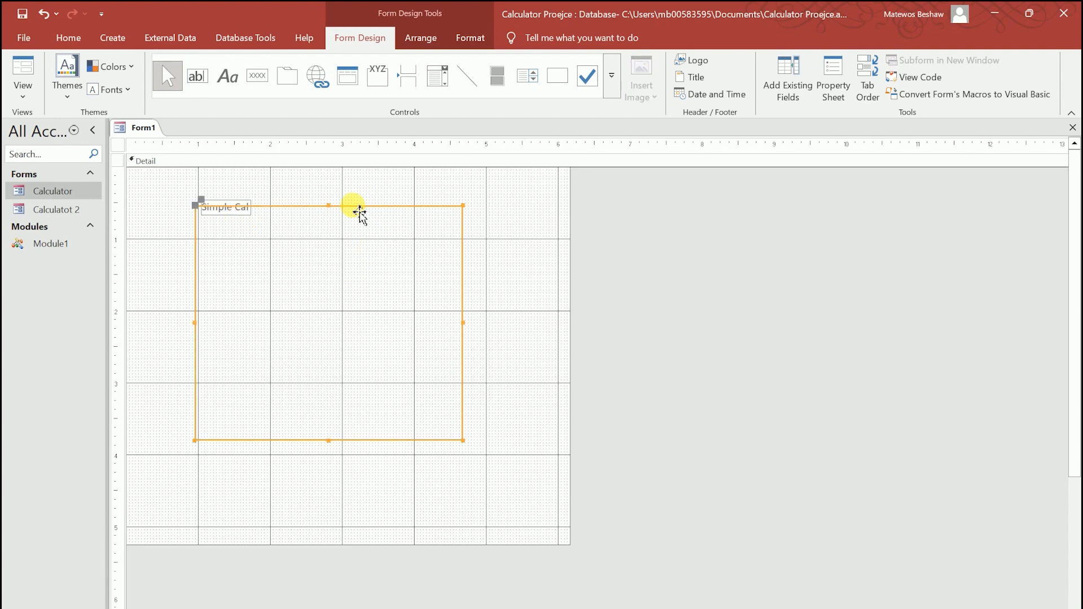
{"action": "left_click", "coordinate": [828, 76]}
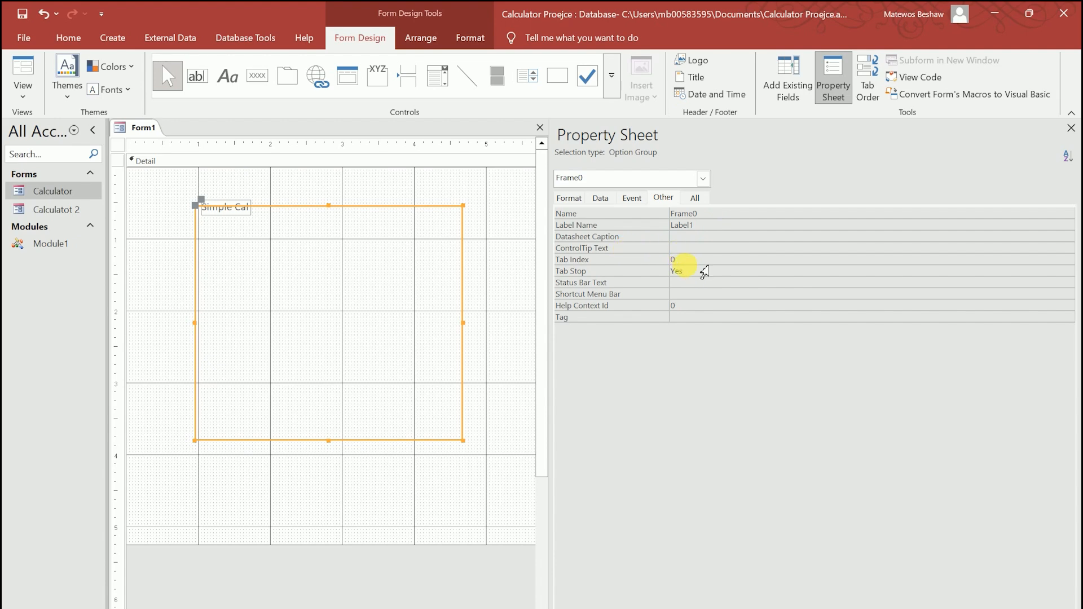
{"action": "left_click", "coordinate": [570, 198]}
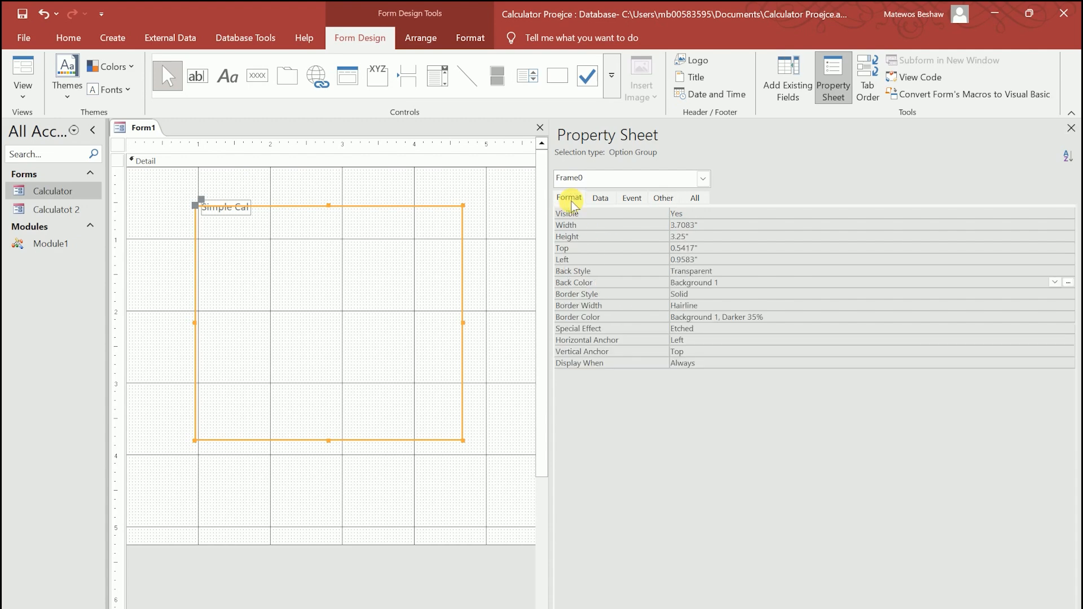
{"action": "left_click", "coordinate": [737, 289]}
{"action": "left_click", "coordinate": [1069, 284]}
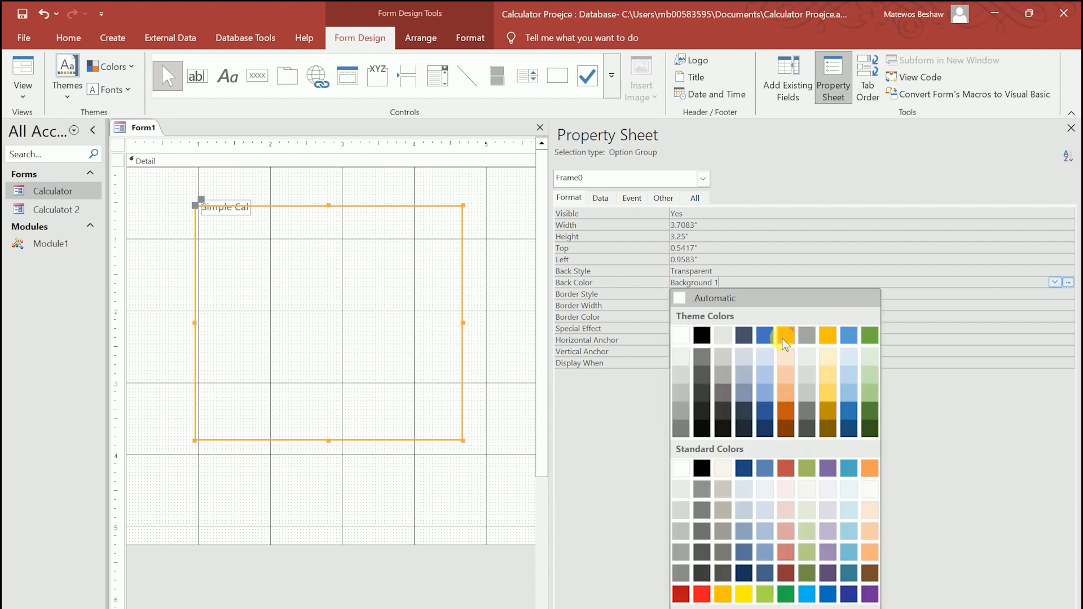
{"action": "left_click", "coordinate": [784, 338]}
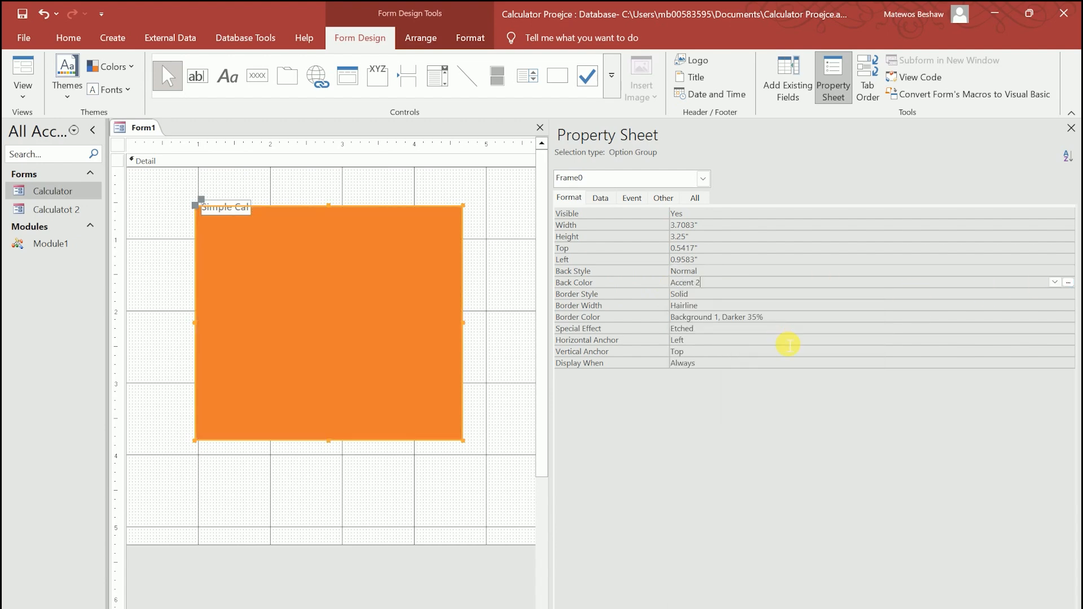
{"action": "left_click", "coordinate": [1069, 283]}
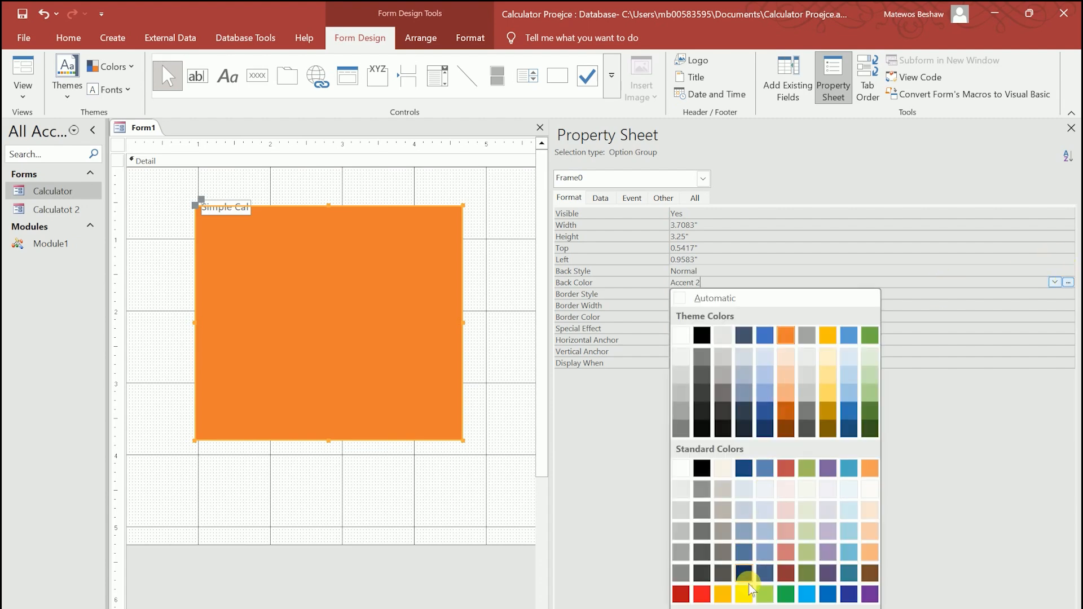
{"action": "left_click", "coordinate": [807, 594]}
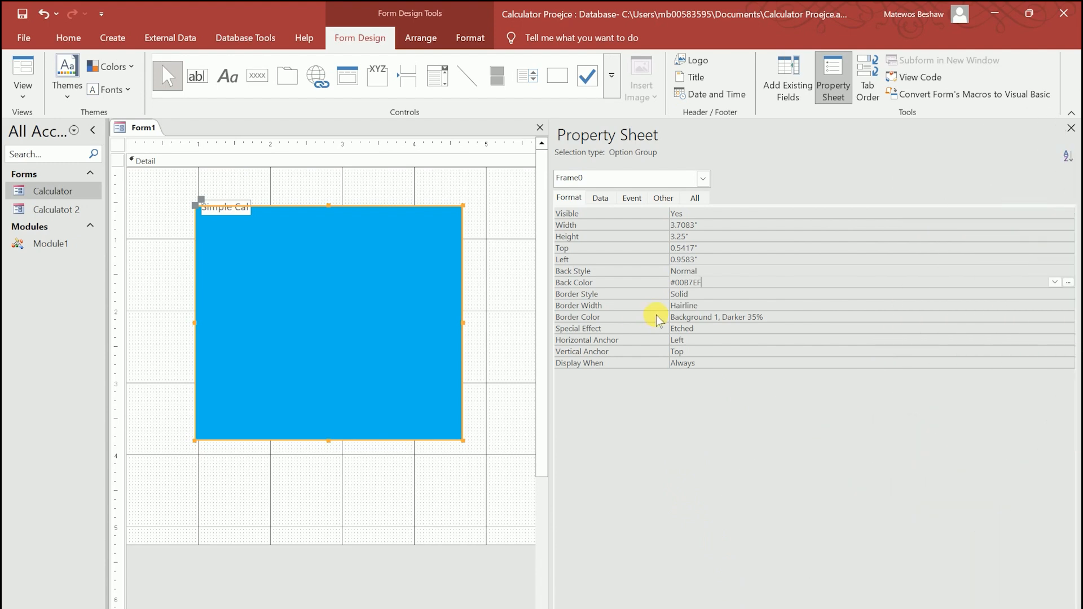
Set the frame's border color to the standard yellow #FFF200
{"action": "left_click", "coordinate": [707, 324]}
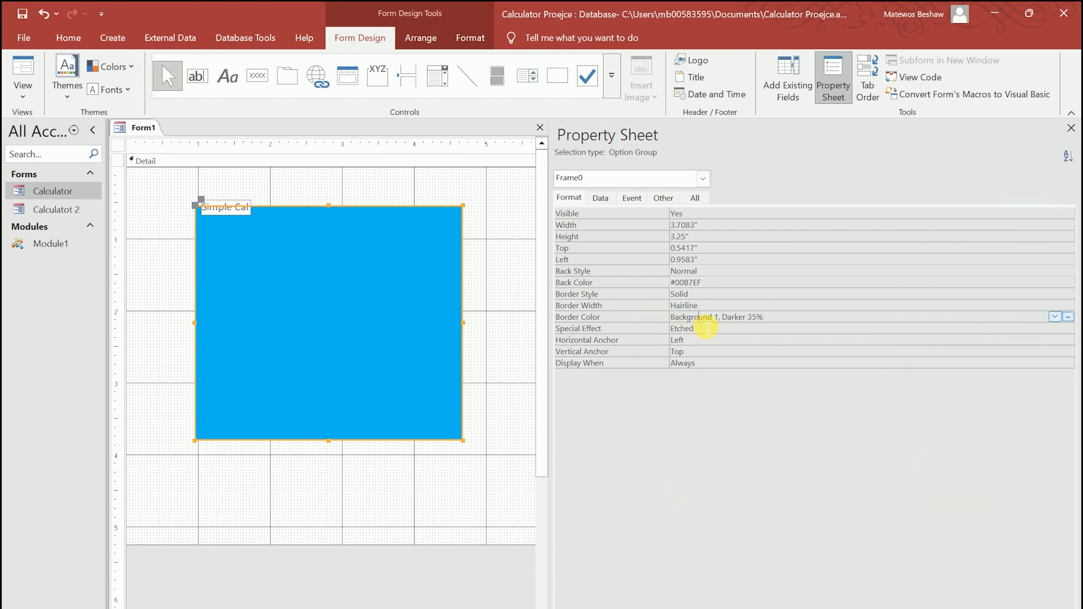
{"action": "left_click", "coordinate": [1068, 319]}
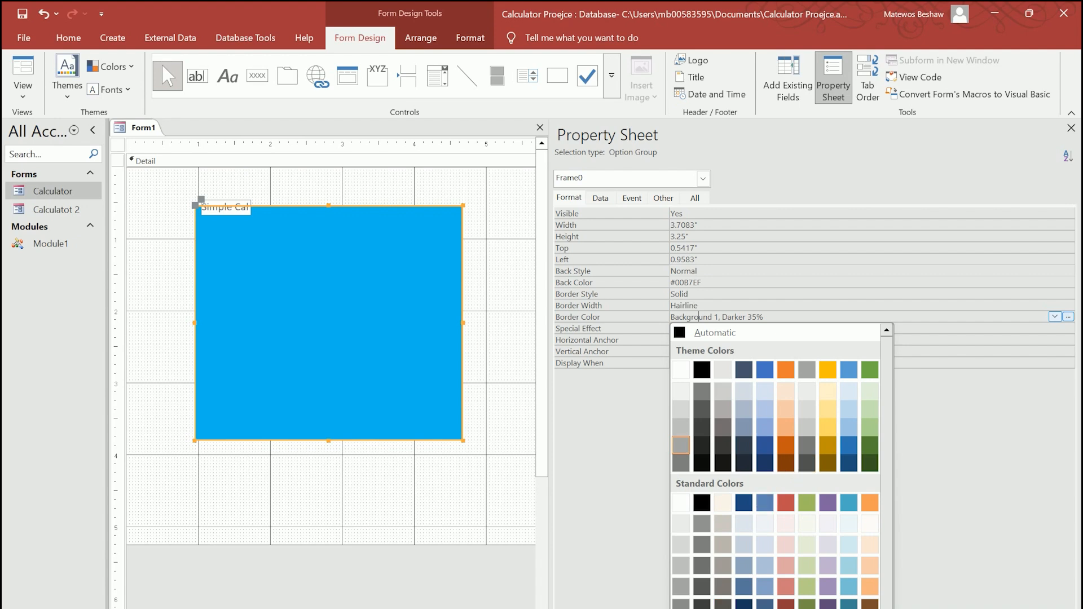
{"action": "left_click", "coordinate": [744, 608]}
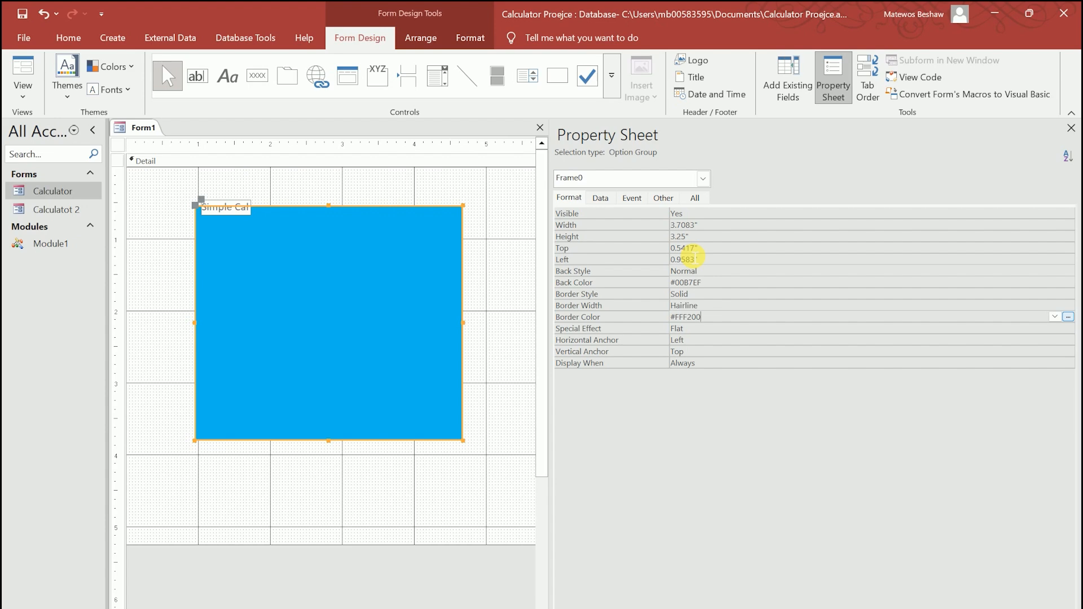
Resize the frame horizontally to about 4.75 inches wide, with its left edge at about 0.29 inches
{"action": "left_click", "coordinate": [686, 354]}
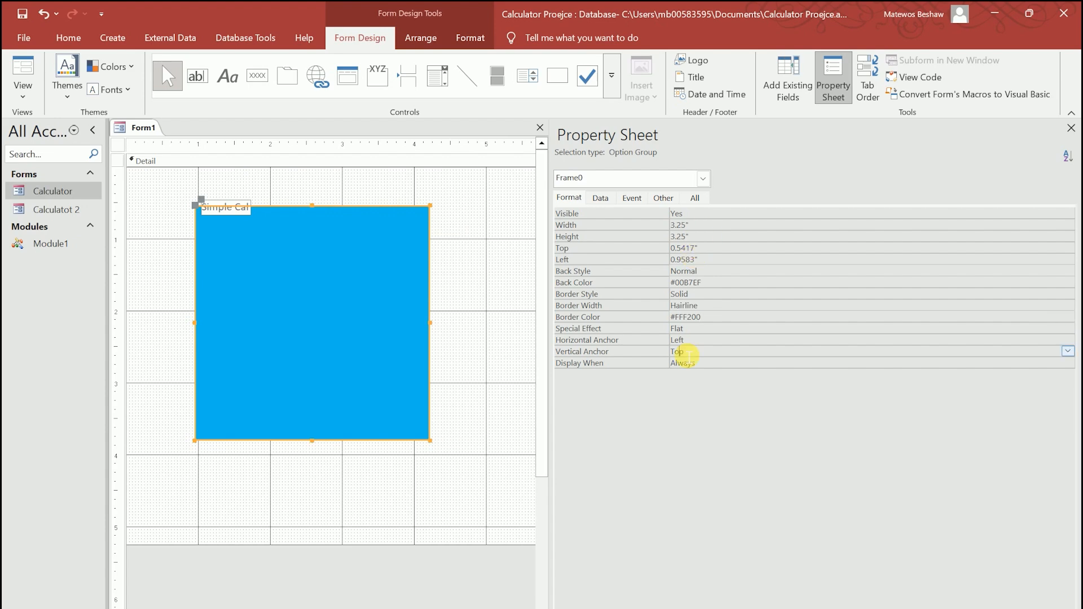
{"action": "left_click", "coordinate": [470, 301]}
{"action": "left_click", "coordinate": [299, 353]}
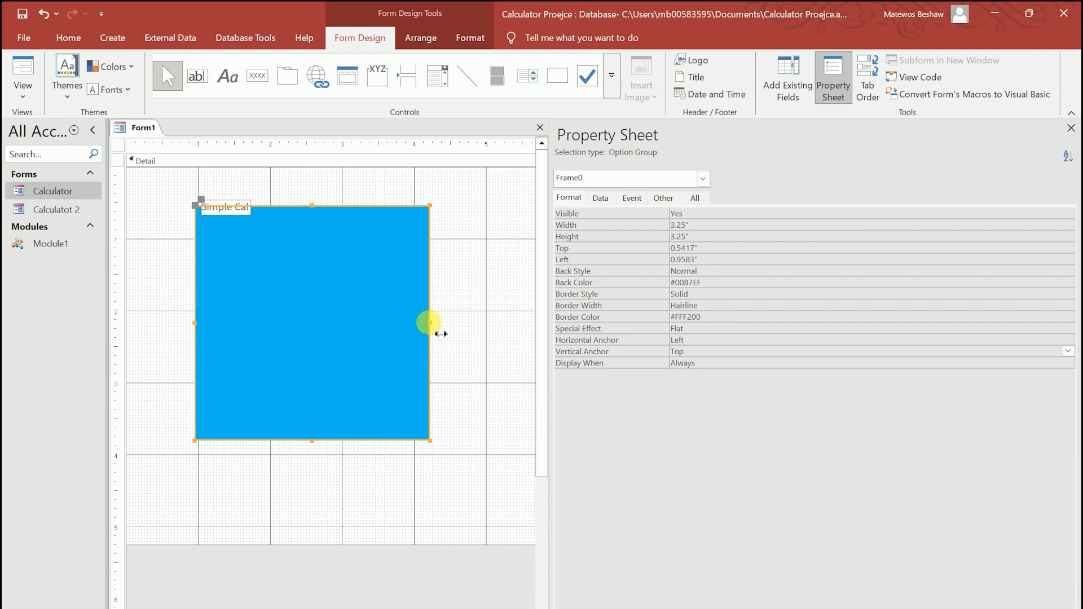
{"action": "left_click_drag", "start_coordinate": [432, 326], "coordinate": [494, 339]}
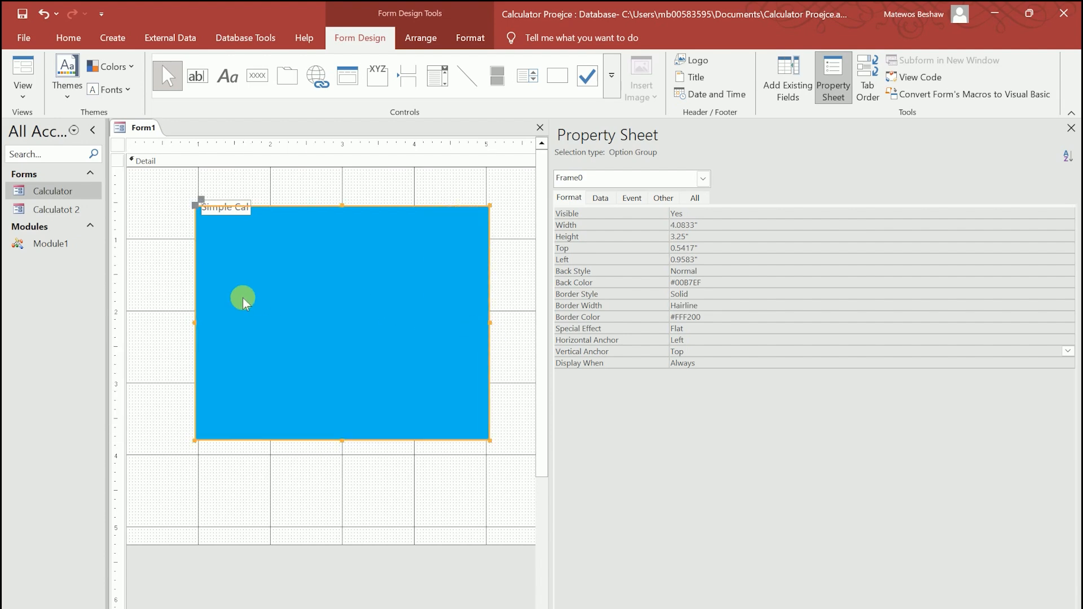
{"action": "left_click_drag", "start_coordinate": [206, 333], "coordinate": [158, 330]}
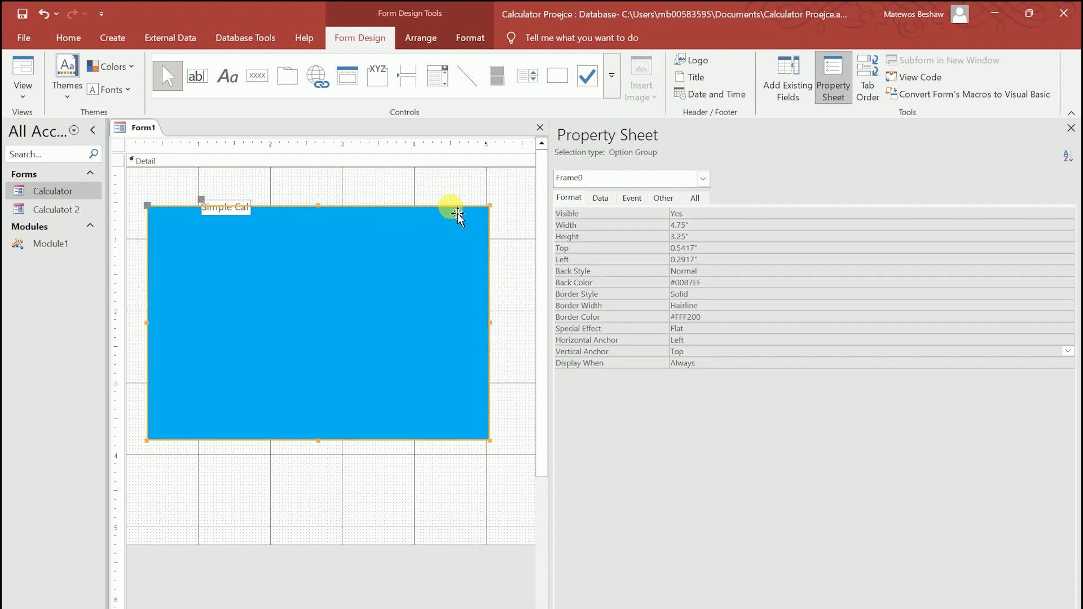
Set the option group frame's outline thickness to 3 pt
{"action": "left_click", "coordinate": [463, 33]}
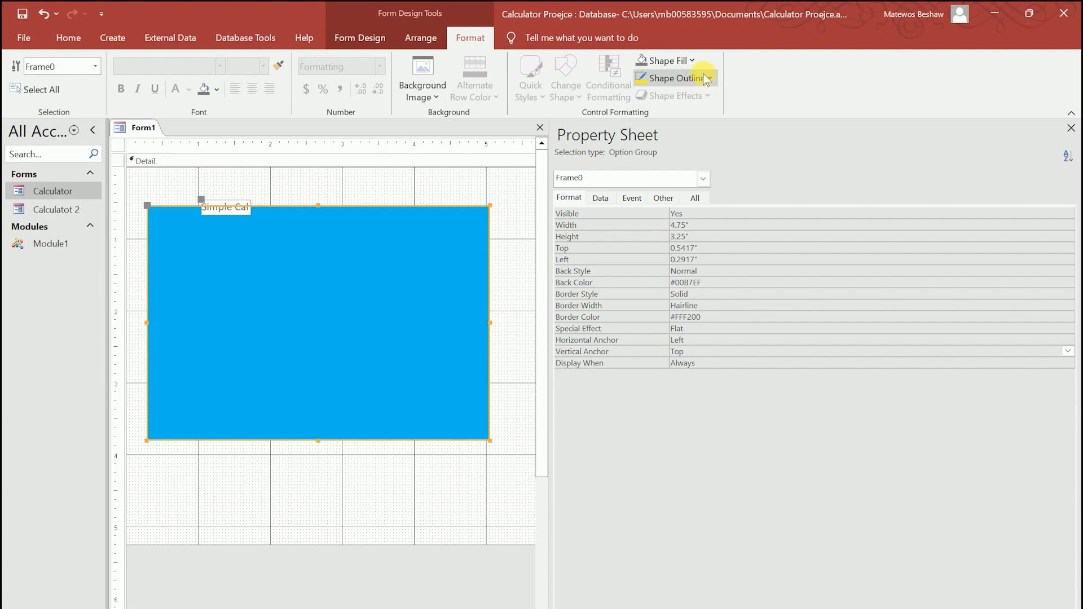
{"action": "left_click", "coordinate": [711, 76]}
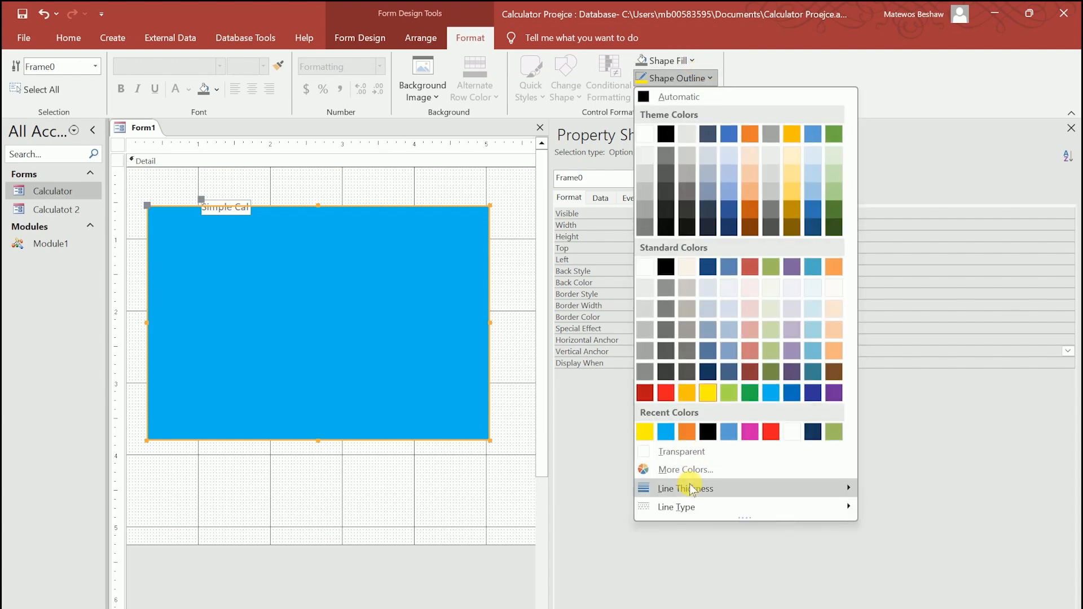
{"action": "mouse_move", "coordinate": [764, 489]}
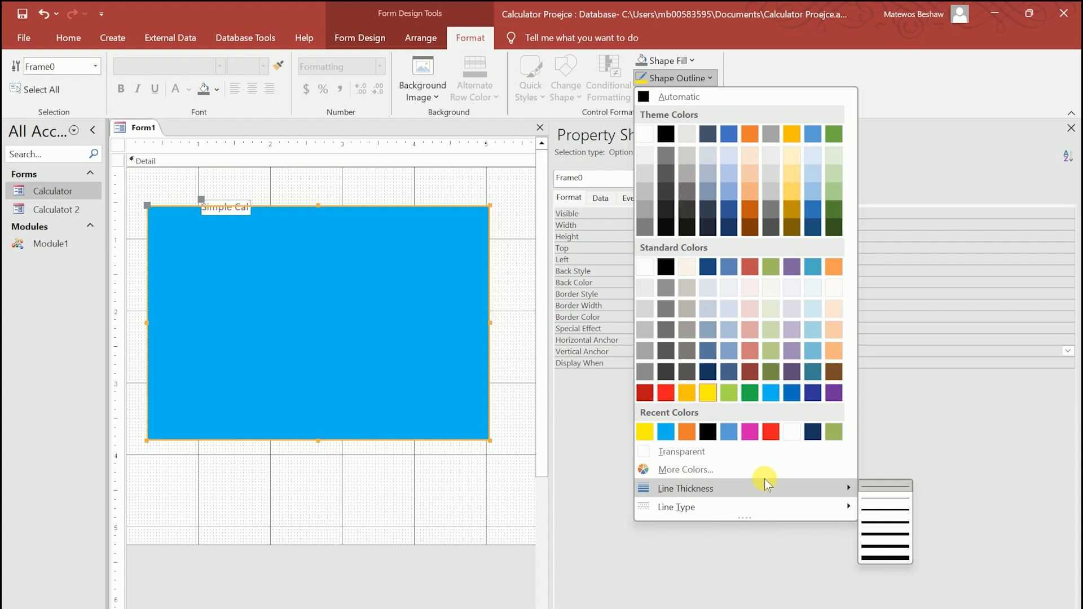
{"action": "left_click", "coordinate": [881, 523]}
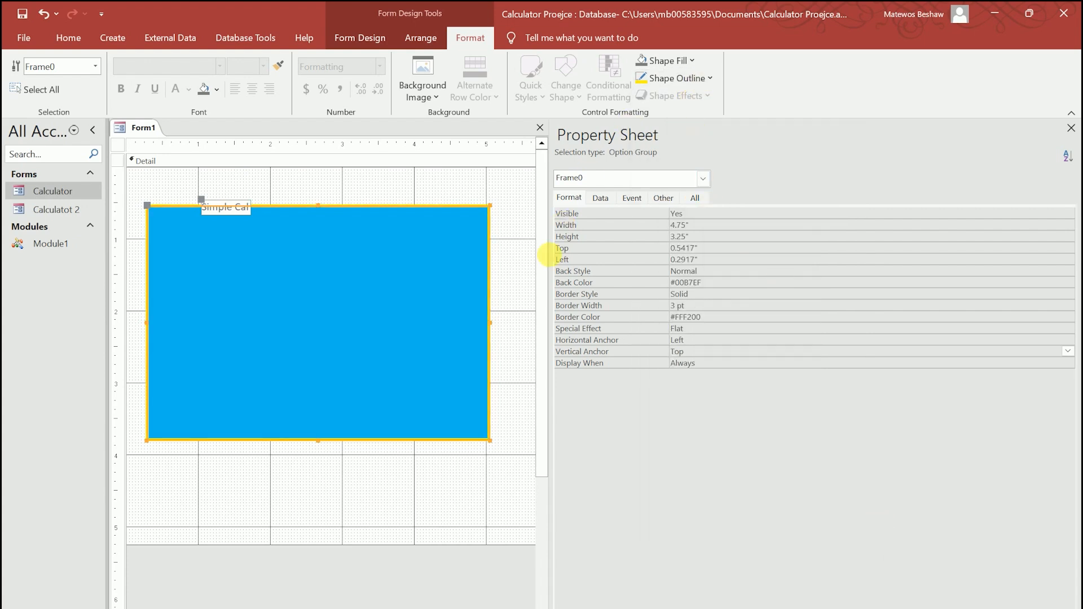
{"action": "left_click", "coordinate": [513, 323]}
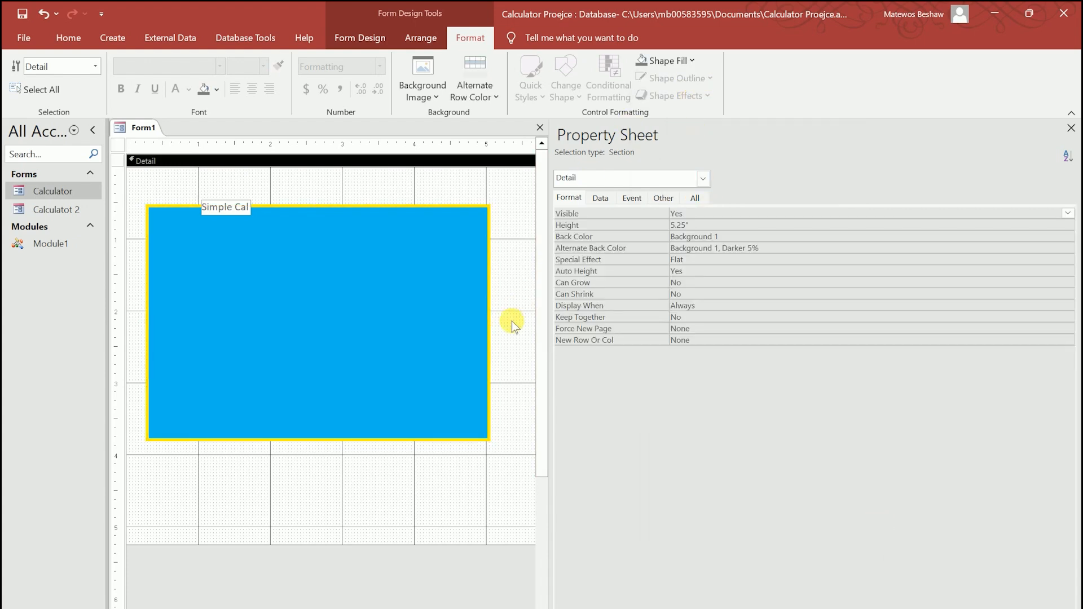
Try black (Text 1) as the option group frame's border color
{"action": "left_click", "coordinate": [488, 340]}
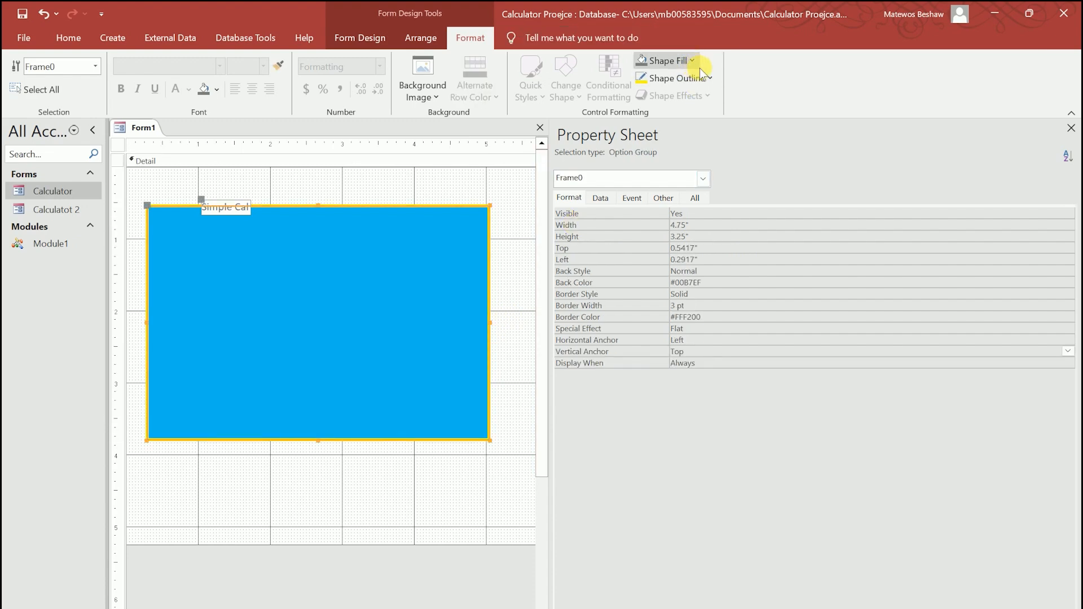
{"action": "left_click", "coordinate": [709, 79]}
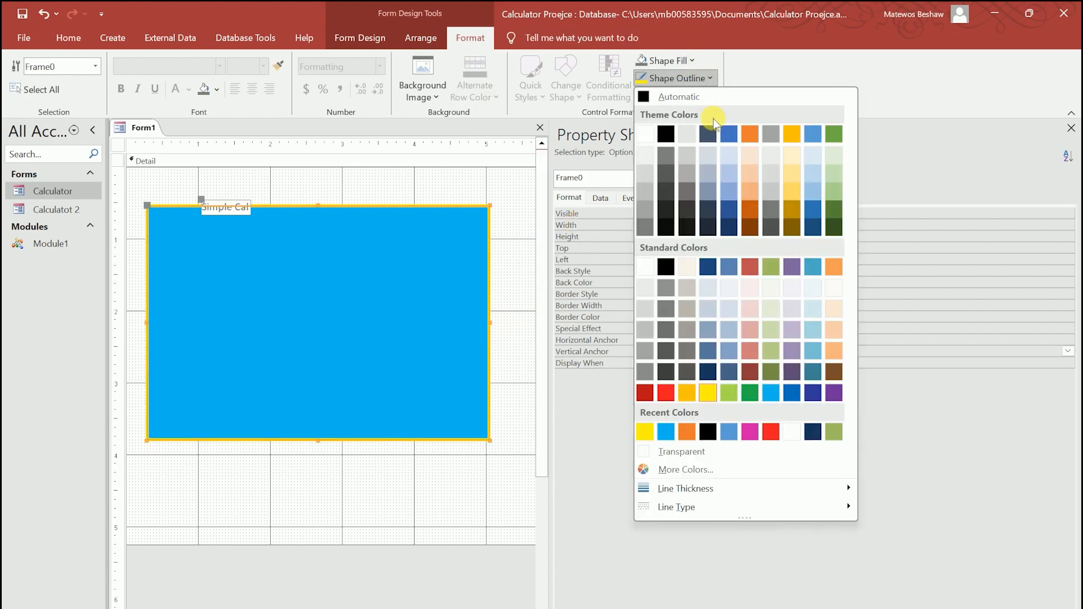
{"action": "left_click", "coordinate": [667, 135]}
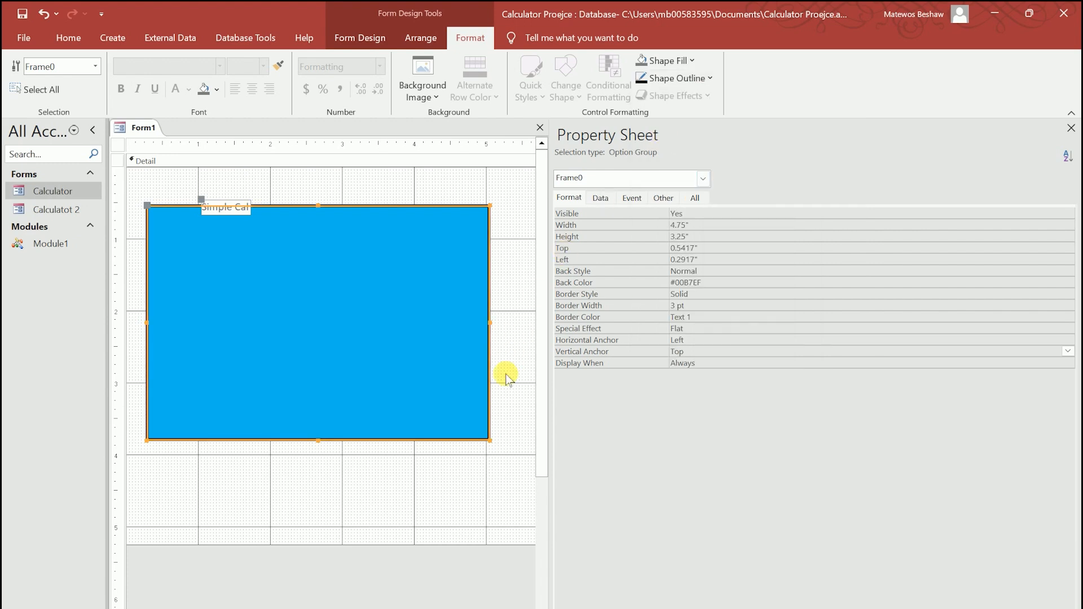
{"action": "left_click", "coordinate": [506, 389]}
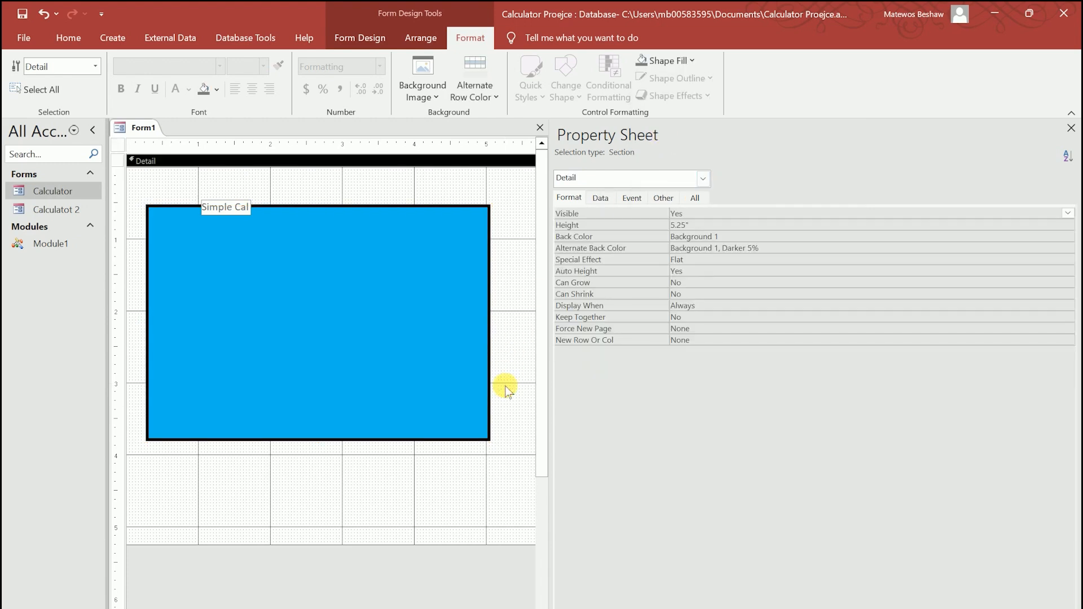
Try magenta #D41CAD on the frame's border, and settle on red #ED1C24 as the border color
{"action": "left_click", "coordinate": [489, 383]}
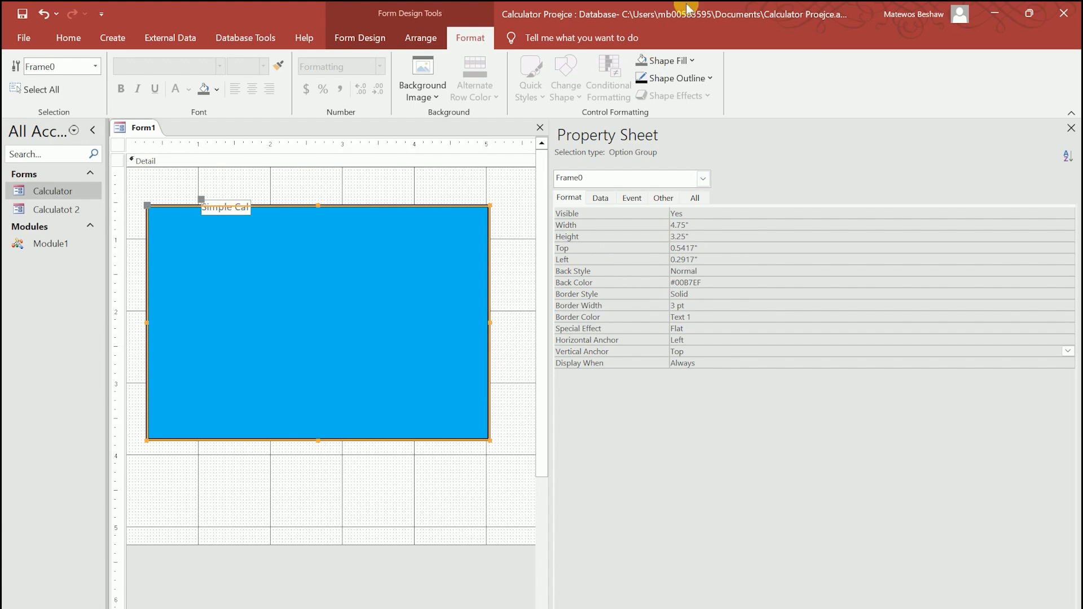
{"action": "left_click", "coordinate": [712, 78]}
{"action": "left_click", "coordinate": [750, 433]}
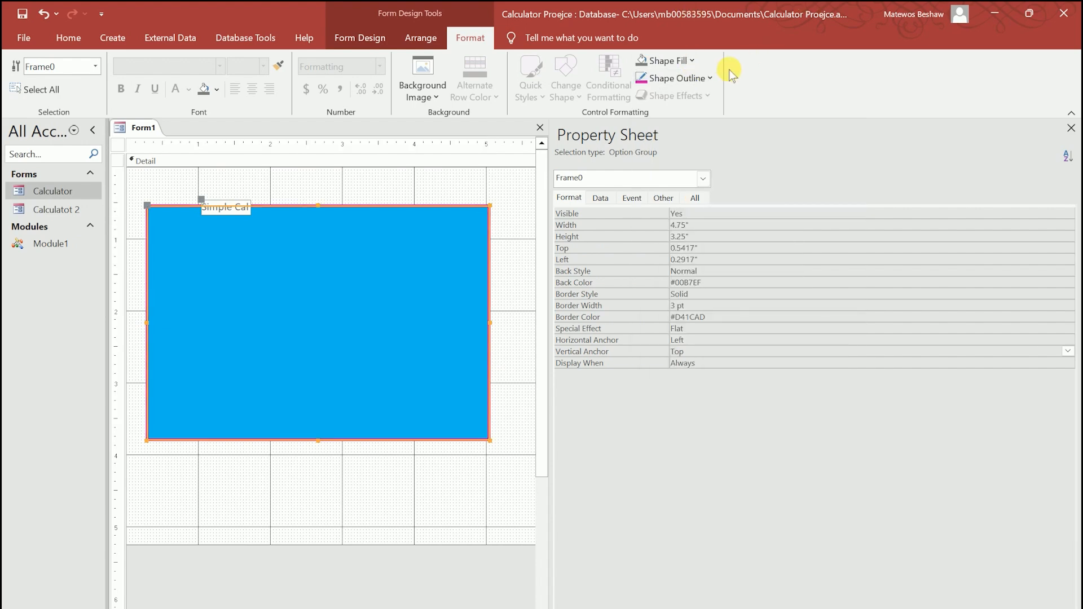
{"action": "left_click", "coordinate": [702, 79]}
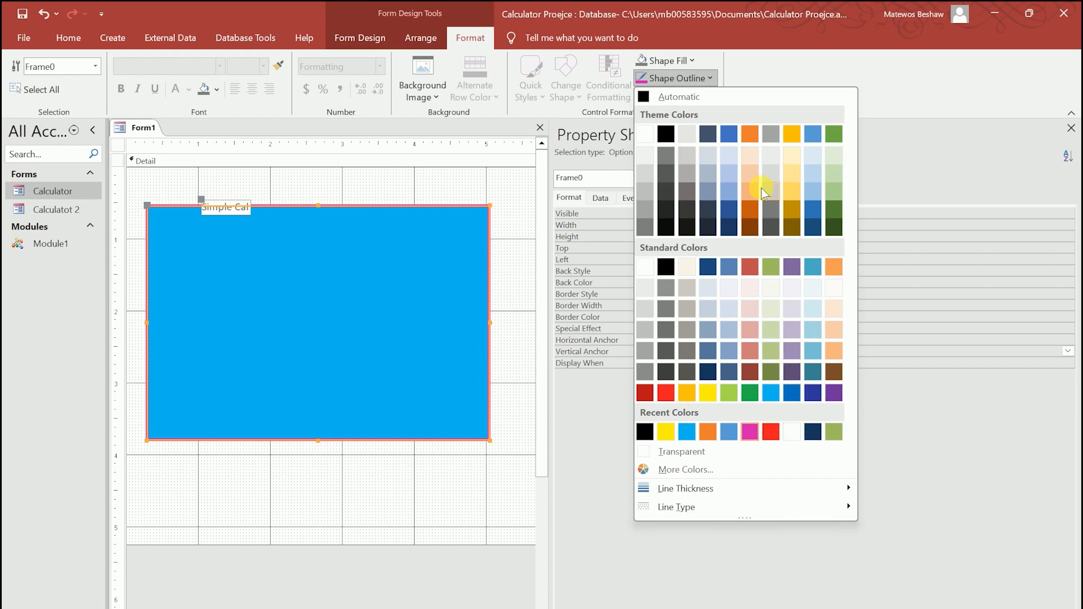
Delete the "Simple Cal" label attached to the option group frame
{"action": "left_click", "coordinate": [227, 208]}
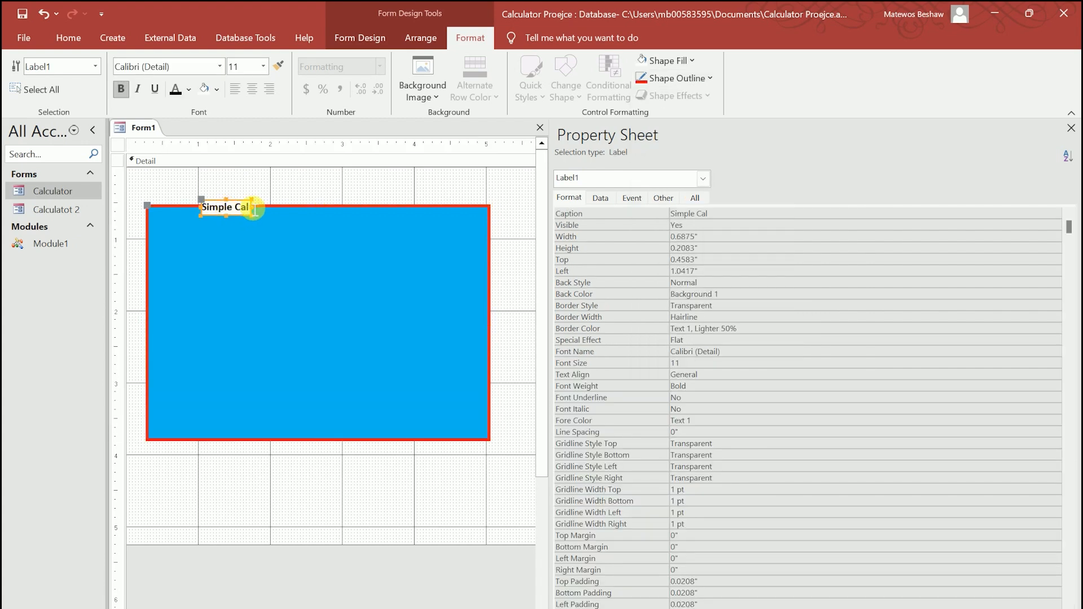
{"action": "left_click", "coordinate": [250, 203]}
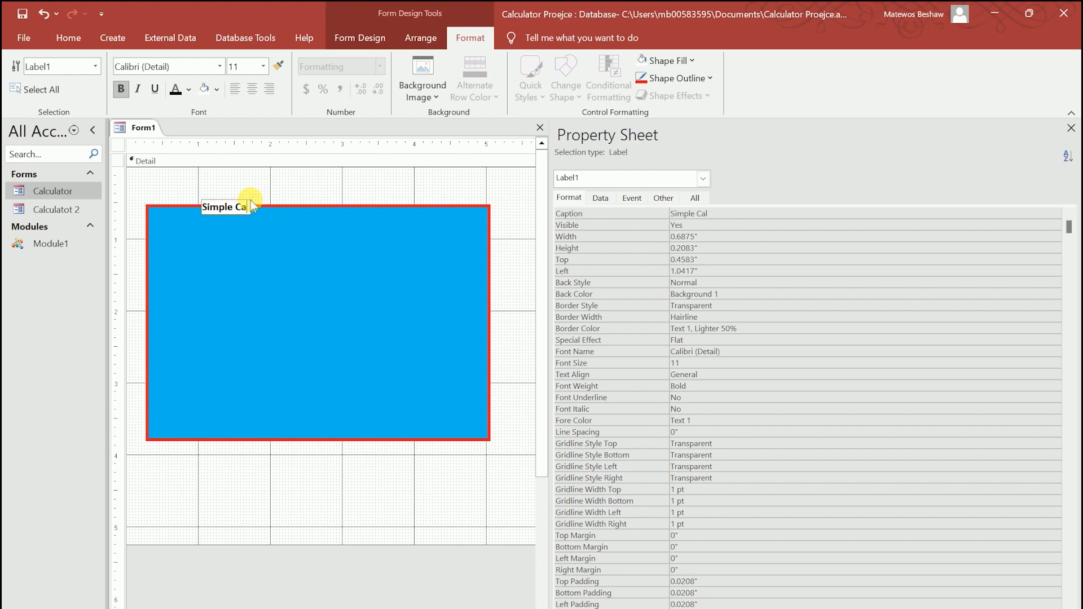
{"action": "double_click", "coordinate": [239, 217]}
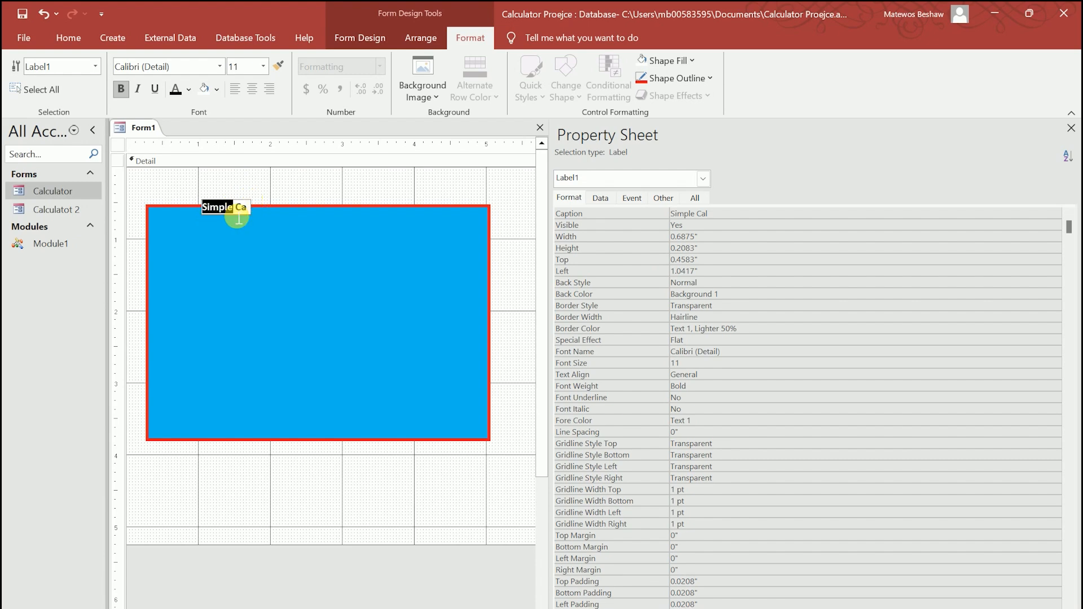
{"action": "key", "text": "Delete"}
{"action": "left_click", "coordinate": [239, 242]}
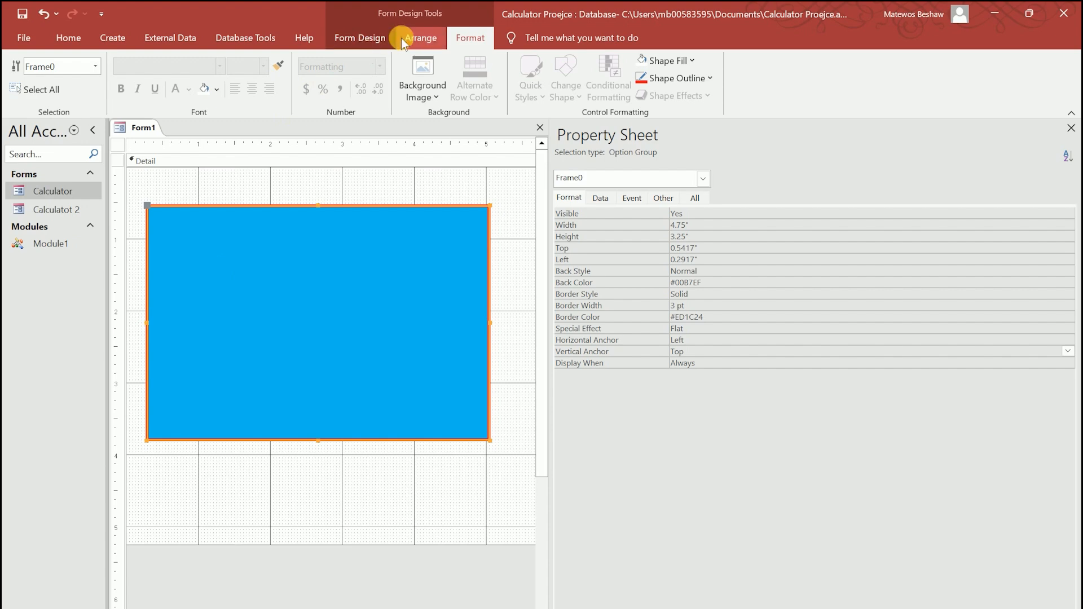
{"action": "left_click", "coordinate": [377, 38]}
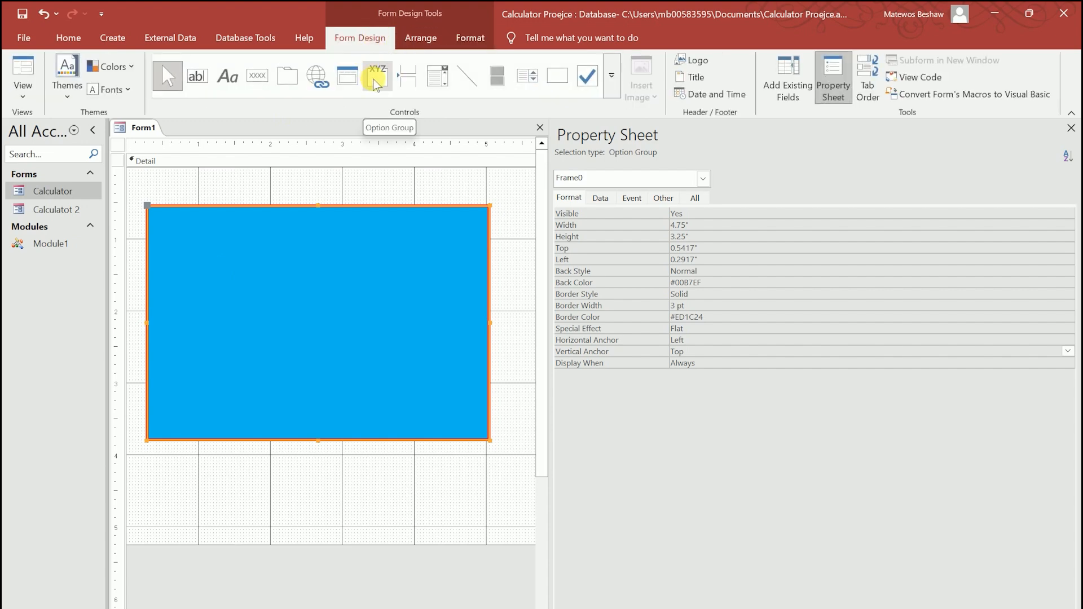
{"action": "left_click", "coordinate": [205, 78]}
{"action": "left_click_drag", "start_coordinate": [194, 235], "coordinate": [333, 280]}
{"action": "key", "text": "ctrl+z"}
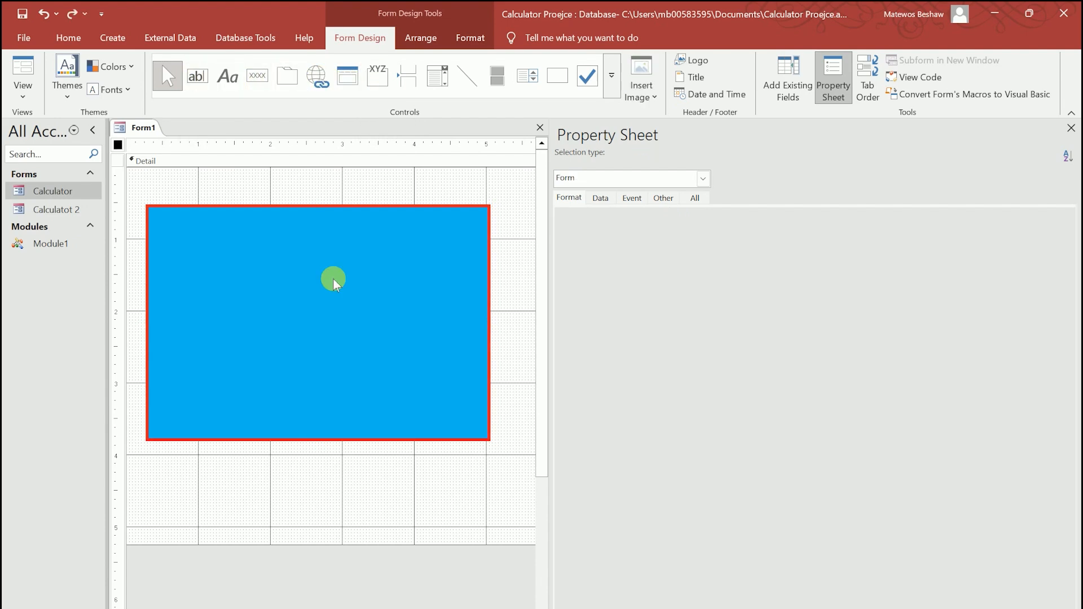
Draw a text box about 2.5 inches wide near the frame's upper edge and shift it right so its label lies inside the frame
{"action": "left_click", "coordinate": [196, 78]}
{"action": "left_click_drag", "start_coordinate": [204, 221], "coordinate": [388, 264]}
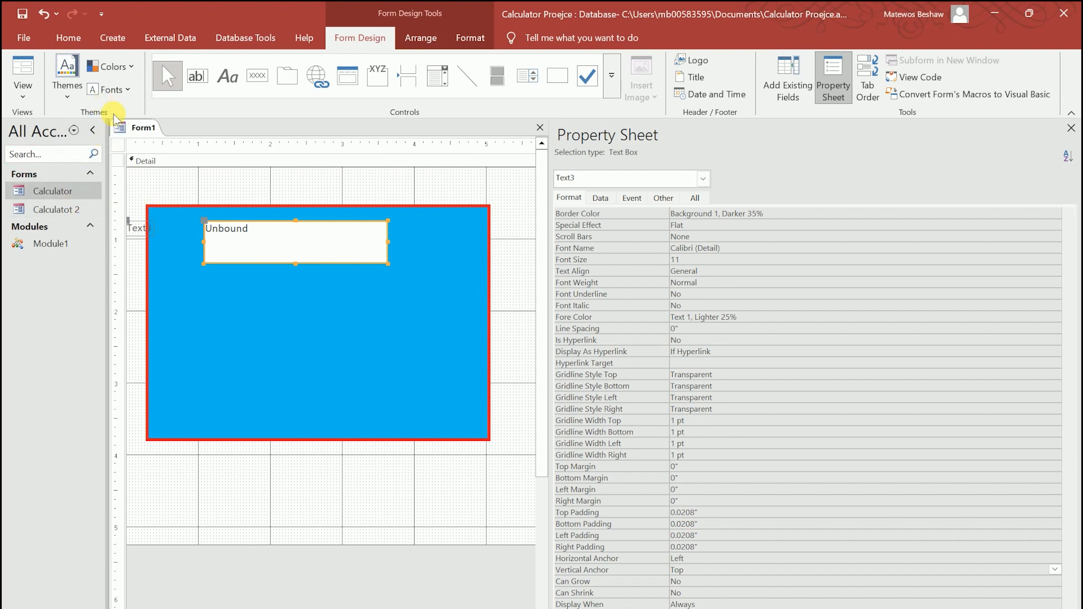
{"action": "left_click", "coordinate": [246, 330]}
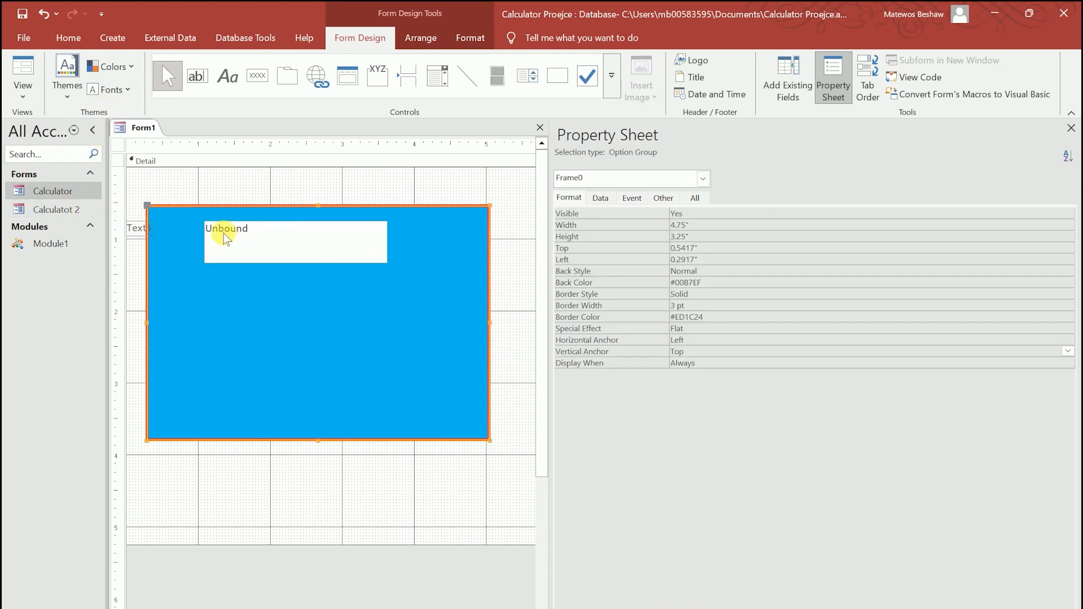
{"action": "left_click_drag", "start_coordinate": [235, 239], "coordinate": [278, 234]}
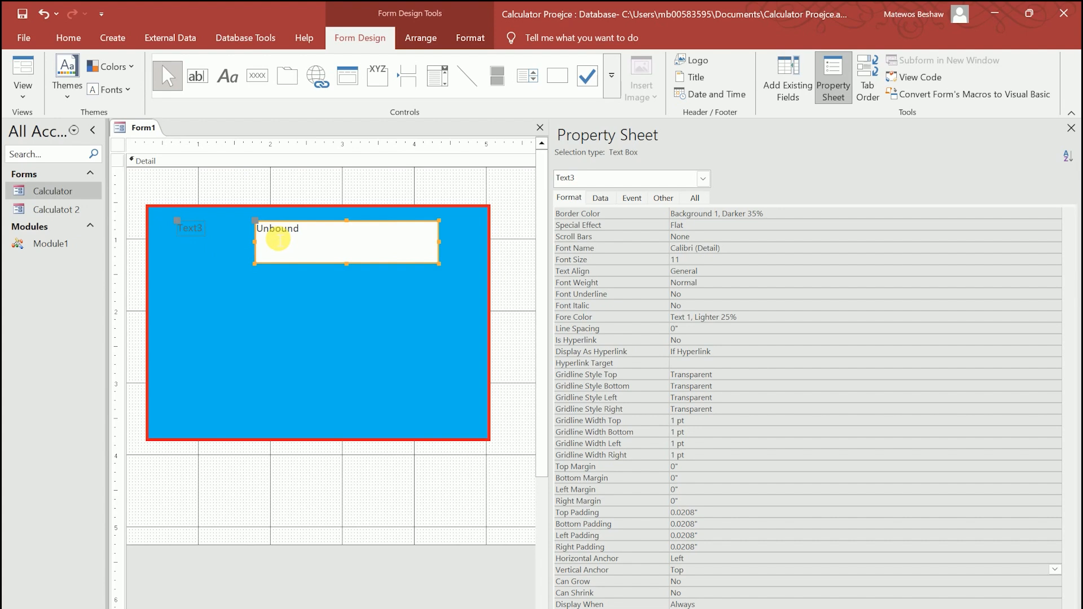
Narrow the text box to about 1.9 inches by pulling in its right edge
{"action": "left_click", "coordinate": [251, 292]}
{"action": "left_click", "coordinate": [339, 249]}
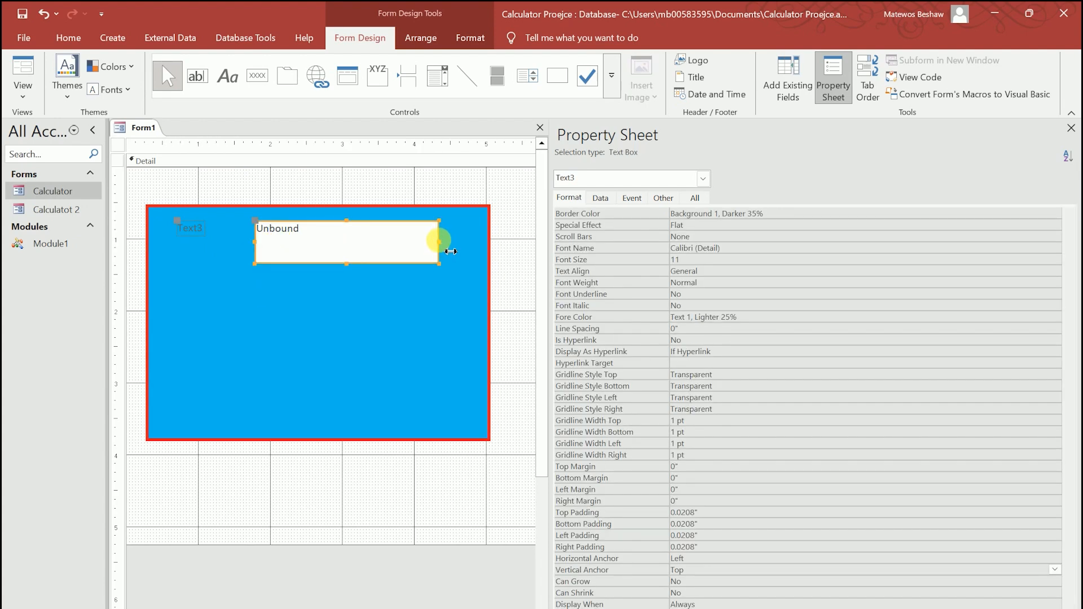
{"action": "left_click_drag", "start_coordinate": [445, 252], "coordinate": [171, 215]}
Format the text box and its label in bold Times New Roman
{"action": "left_click", "coordinate": [397, 282]}
{"action": "left_click", "coordinate": [636, 74]}
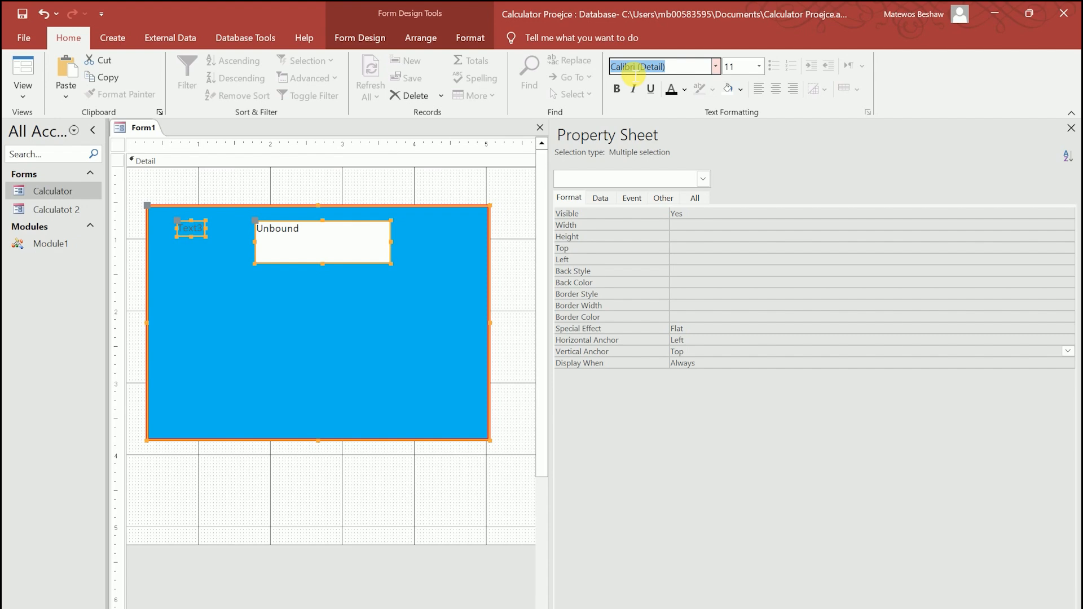
{"action": "type", "text": "Times New Roman"}
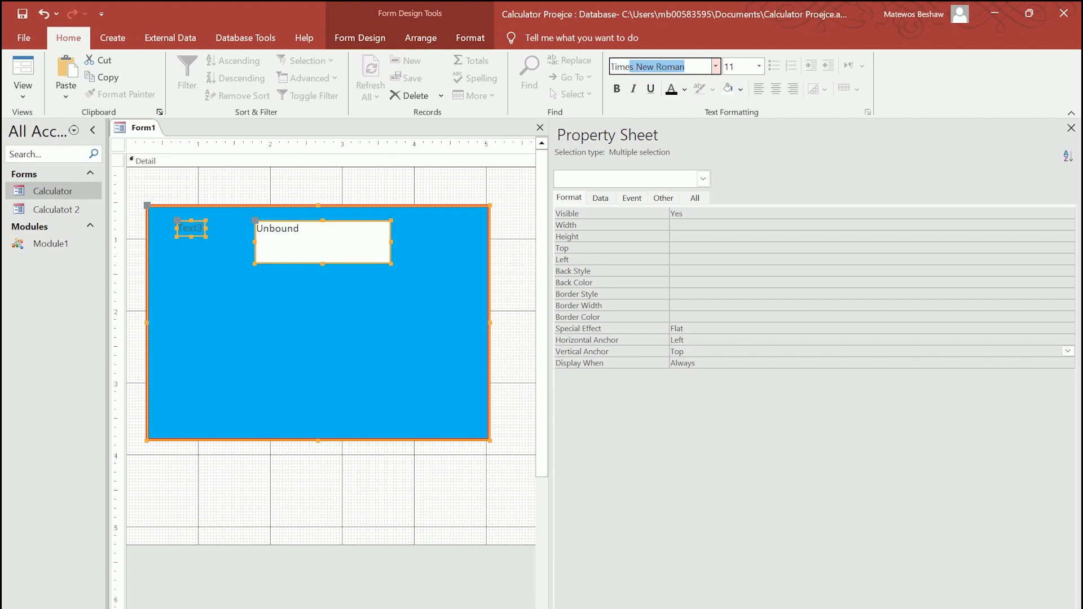
{"action": "key", "text": "Return"}
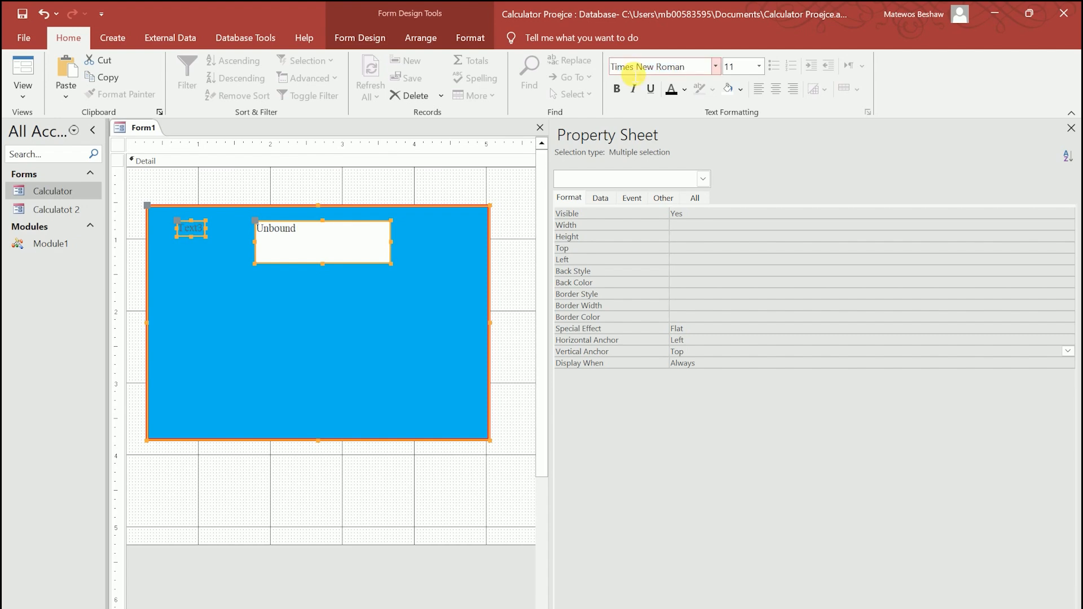
{"action": "left_click", "coordinate": [671, 93]}
{"action": "left_click", "coordinate": [620, 90]}
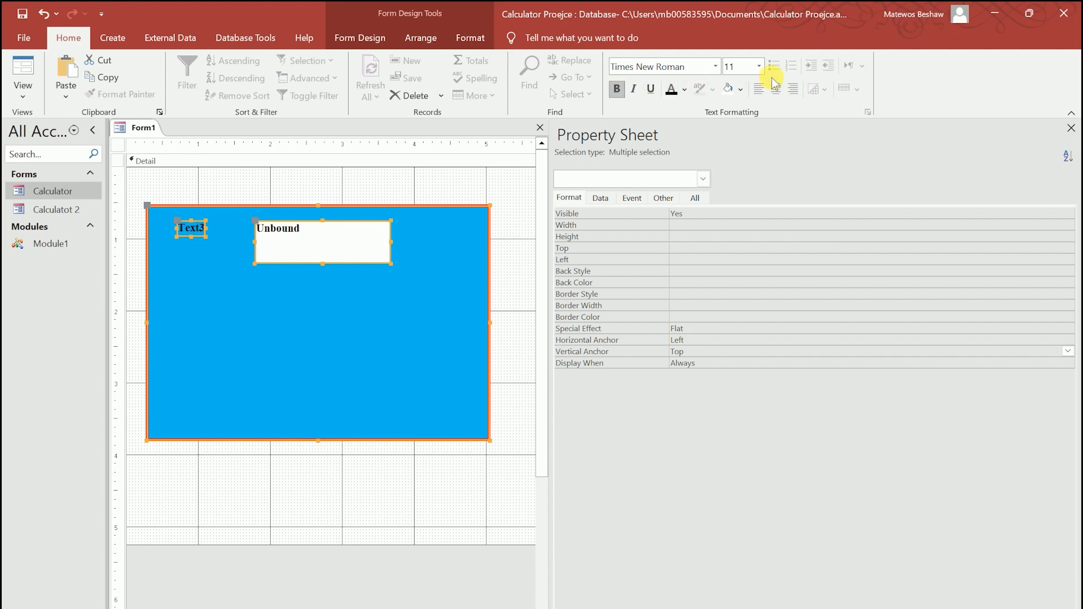
Try font size 16 on the text box and its label, and check each of them
{"action": "left_click", "coordinate": [760, 62]}
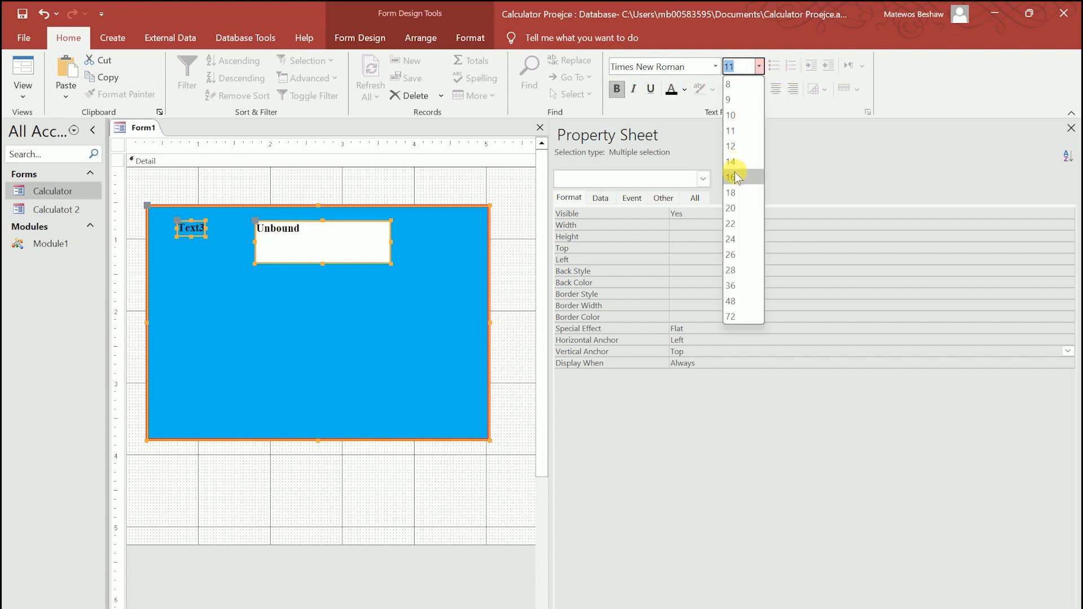
{"action": "left_click", "coordinate": [734, 177]}
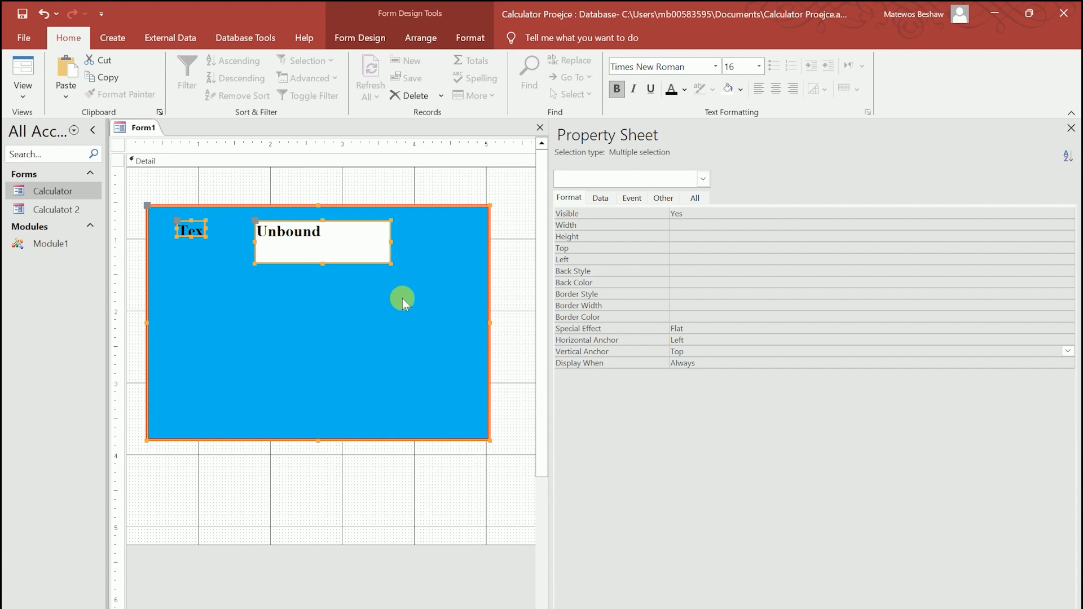
{"action": "left_click", "coordinate": [357, 283]}
{"action": "left_click", "coordinate": [185, 234]}
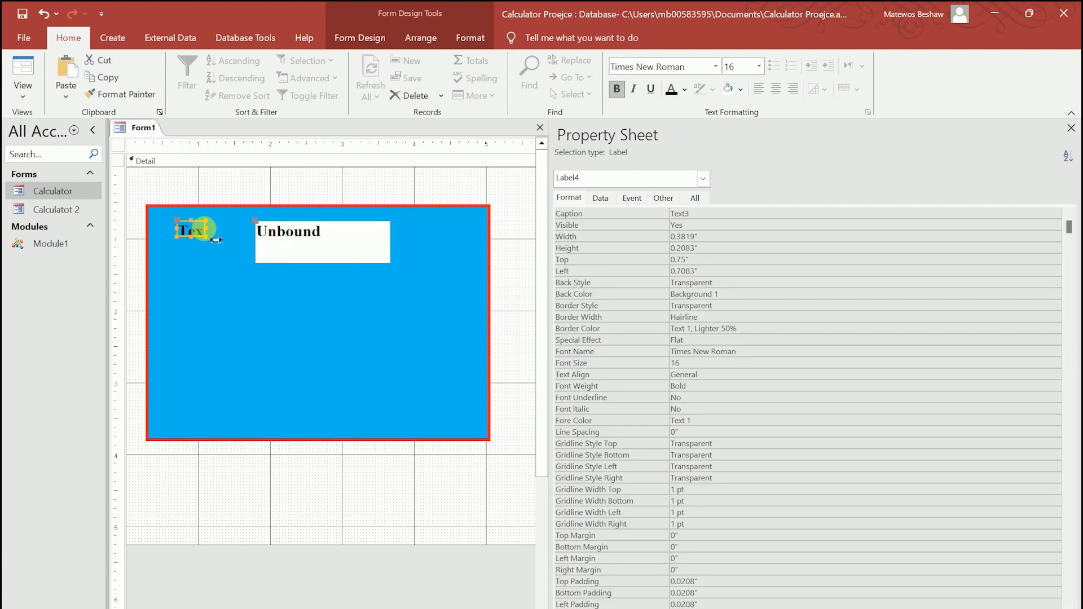
{"action": "left_click", "coordinate": [310, 249]}
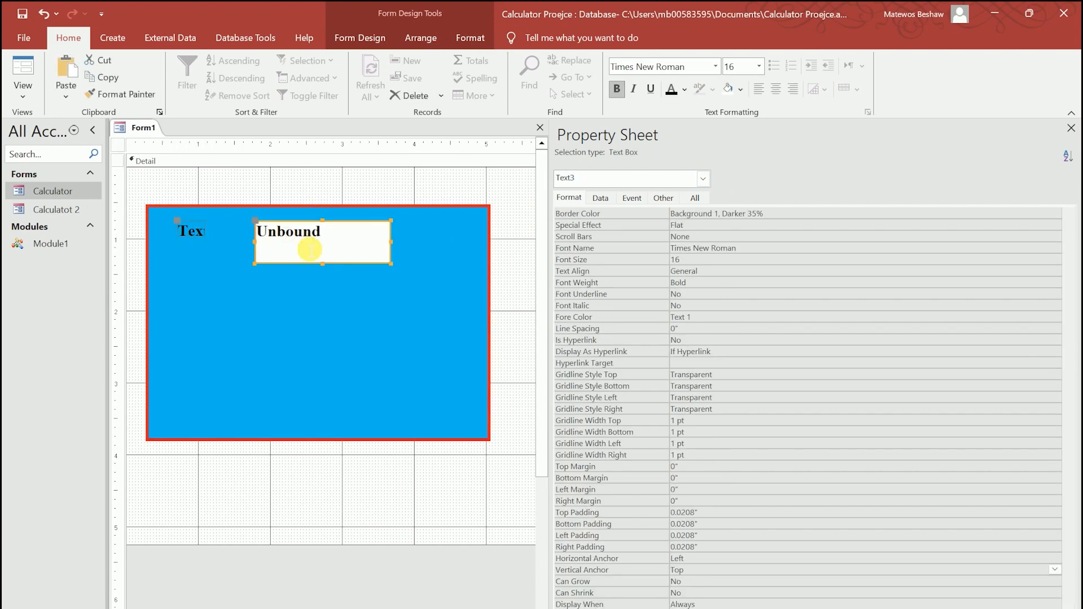
{"action": "left_click", "coordinate": [387, 310]}
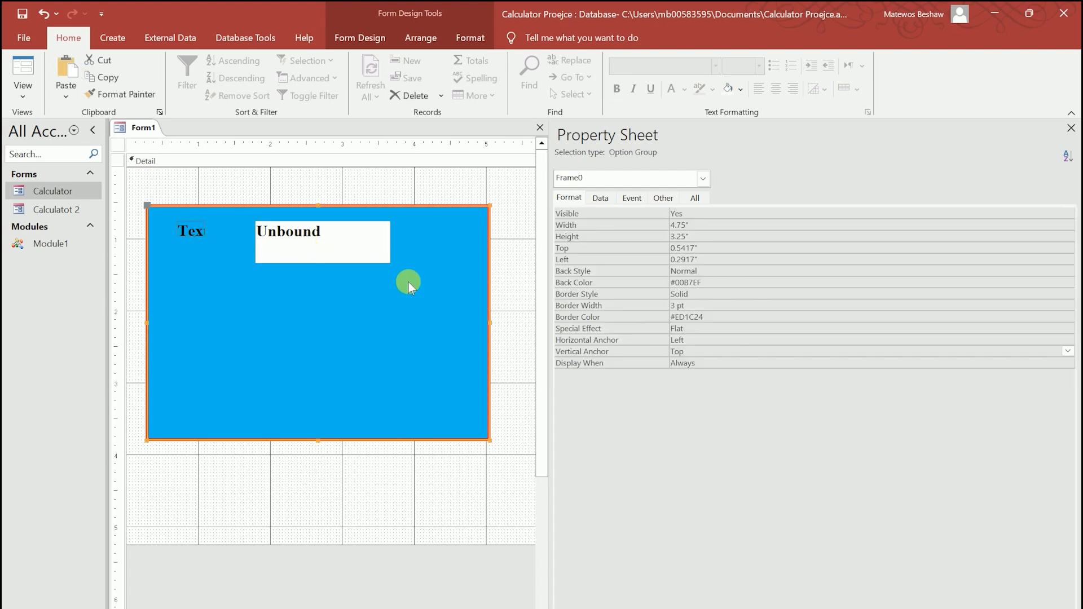
Reselect the text box and its label, try font size 12, and set their font size to 14
{"action": "left_click_drag", "start_coordinate": [408, 282], "coordinate": [179, 219]}
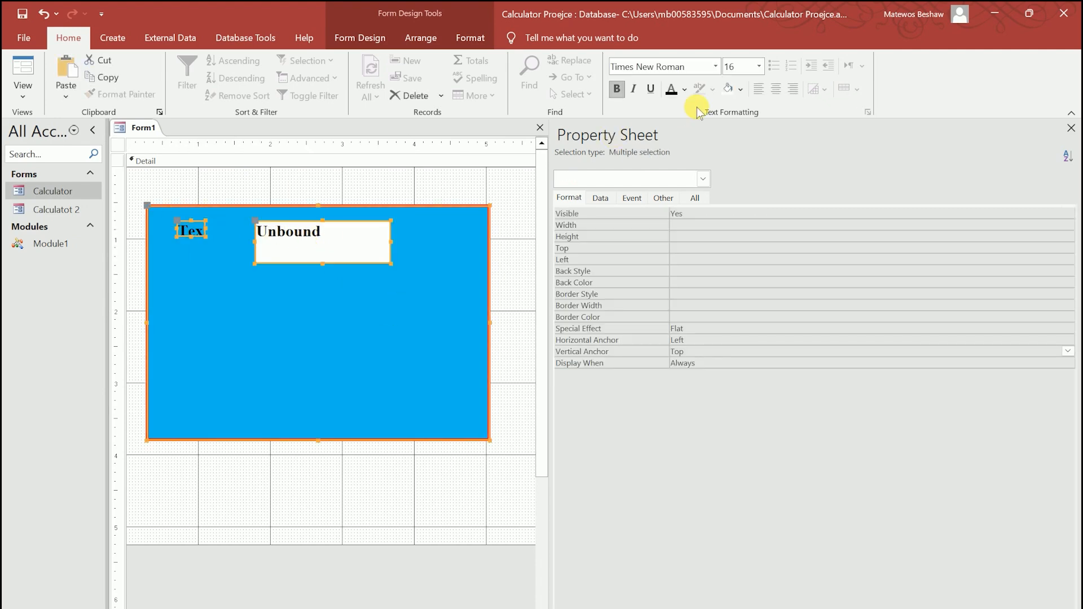
{"action": "left_click", "coordinate": [759, 66]}
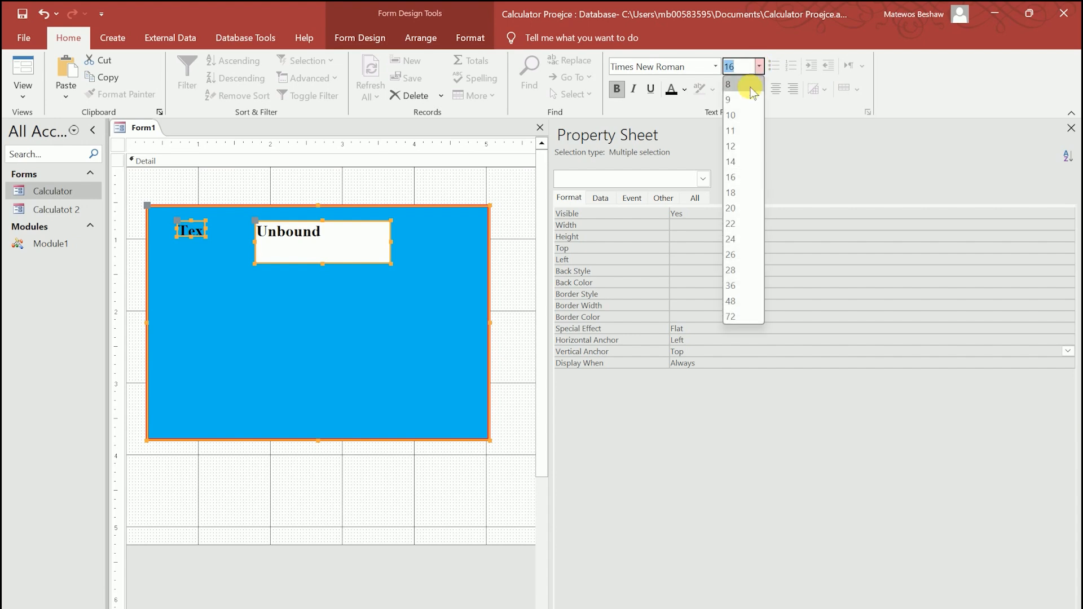
{"action": "left_click", "coordinate": [734, 148]}
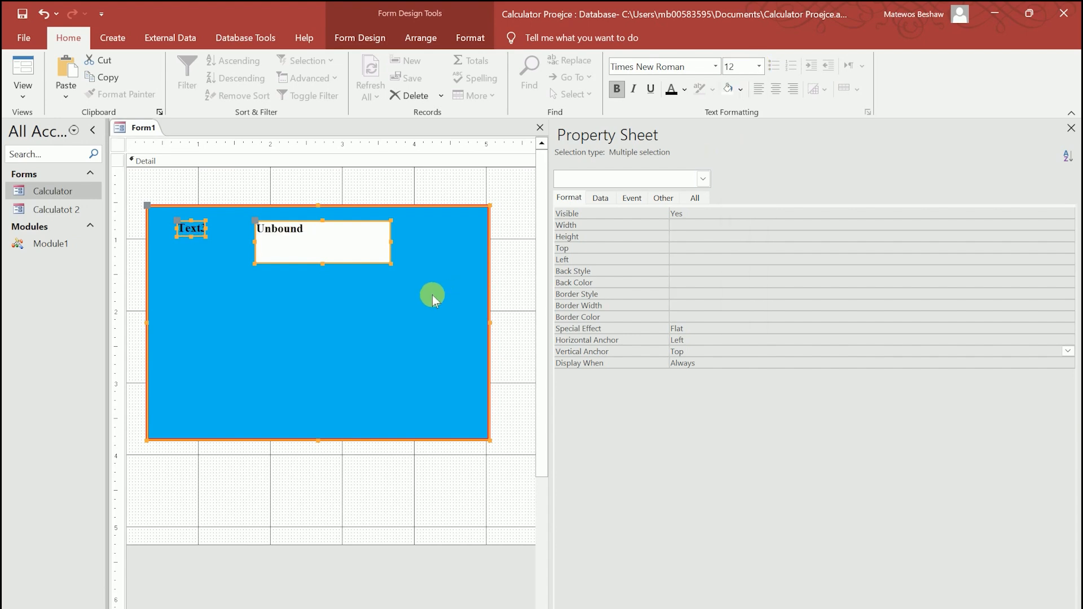
{"action": "left_click", "coordinate": [760, 67]}
{"action": "left_click", "coordinate": [732, 164]}
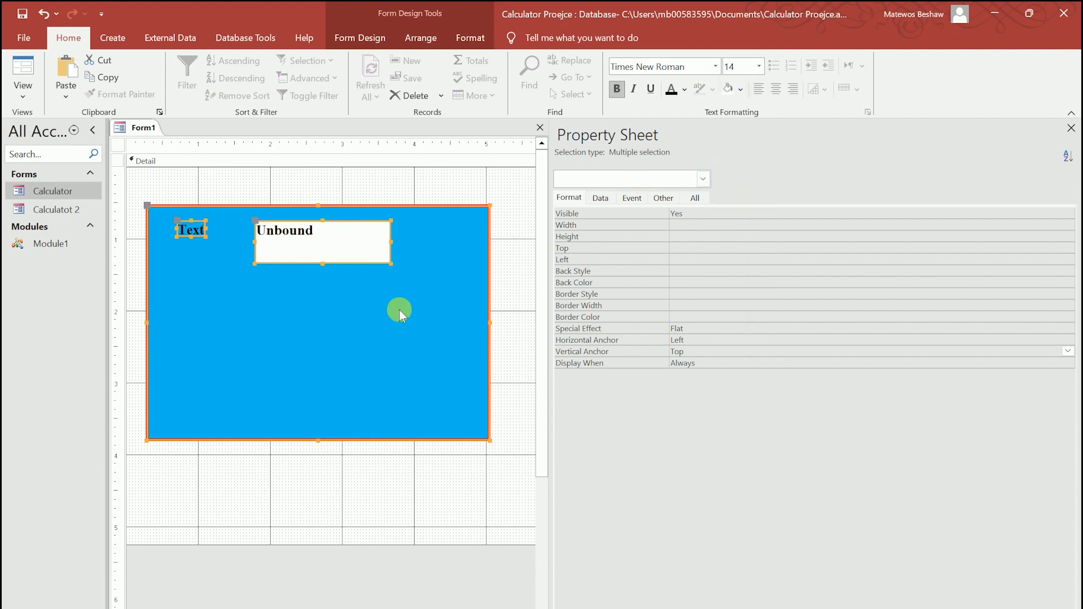
Narrow the Property Sheet to free design space and widen the option group frame to about 5.58 inches
{"action": "left_click", "coordinate": [393, 316]}
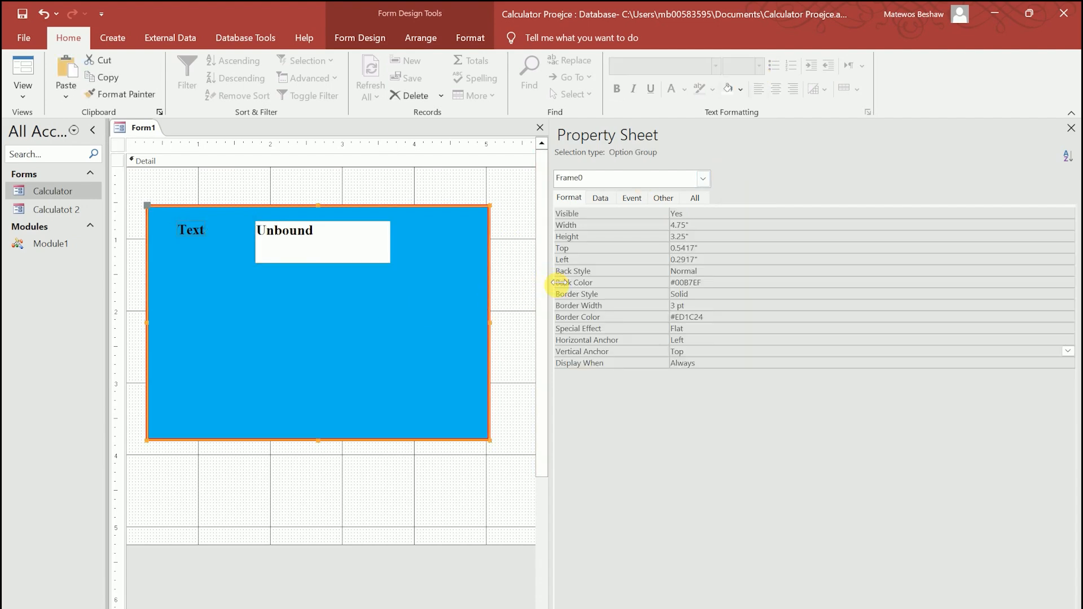
{"action": "left_click_drag", "start_coordinate": [560, 283], "coordinate": [778, 280]}
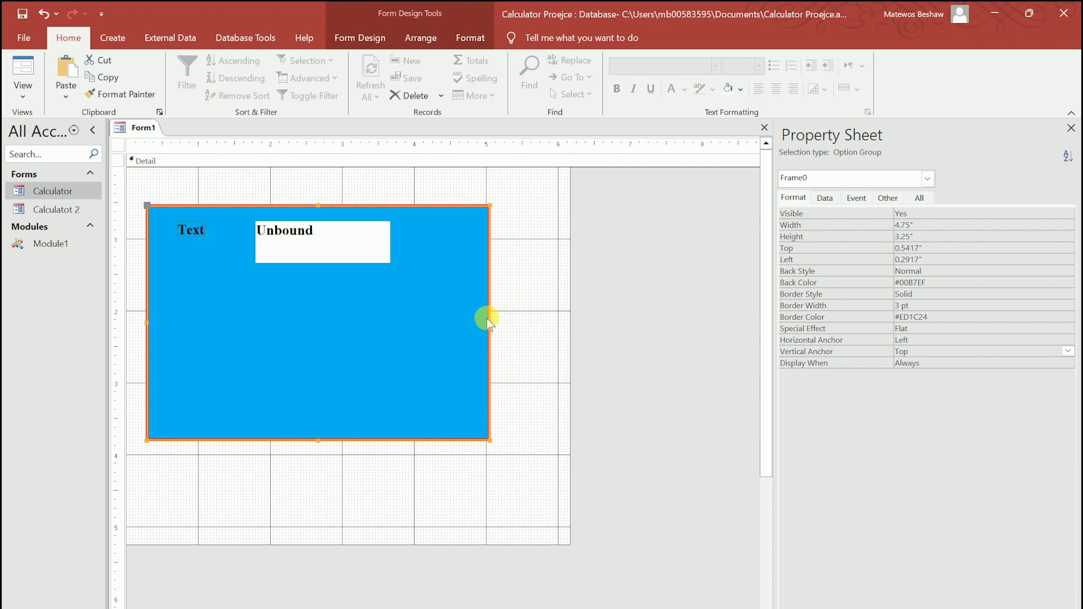
{"action": "left_click_drag", "start_coordinate": [488, 319], "coordinate": [552, 321]}
Reshape the text box by extending its right edge outward and pulling its left edge in, leaving room for a wider label
{"action": "left_click", "coordinate": [363, 253]}
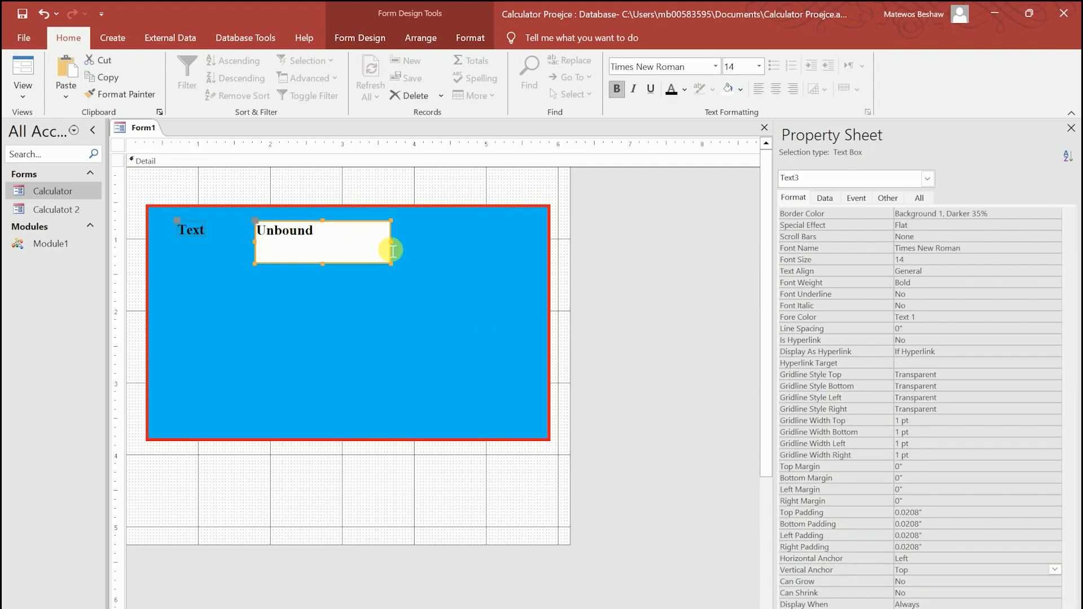
{"action": "left_click_drag", "start_coordinate": [391, 243], "coordinate": [418, 243]}
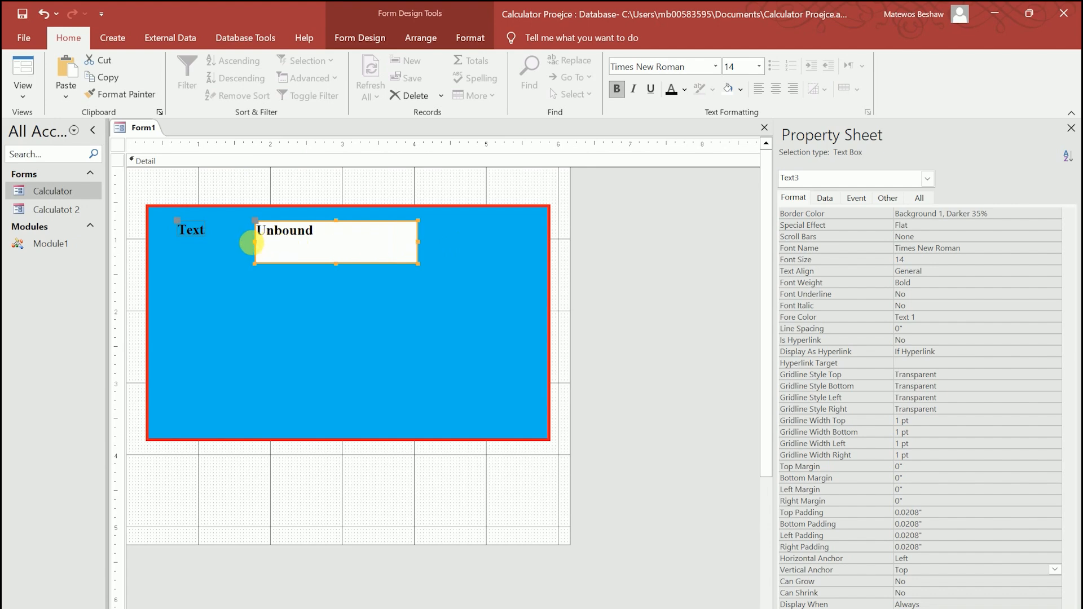
{"action": "left_click_drag", "start_coordinate": [254, 243], "coordinate": [314, 244]}
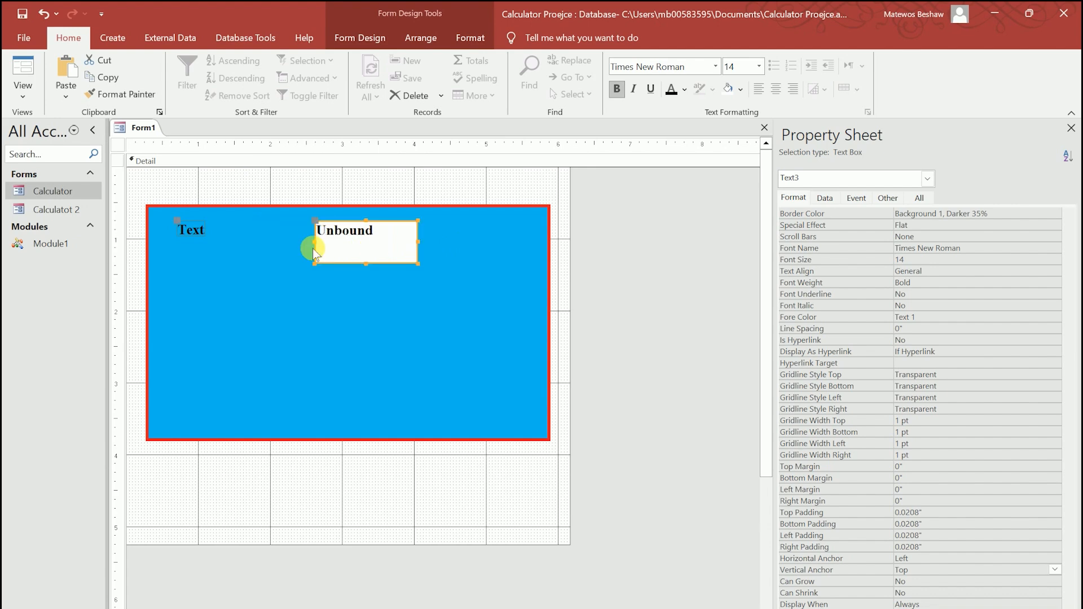
Widen the text box's label to about 1.46 inches and change its caption to "Enter First No"
{"action": "left_click", "coordinate": [205, 229]}
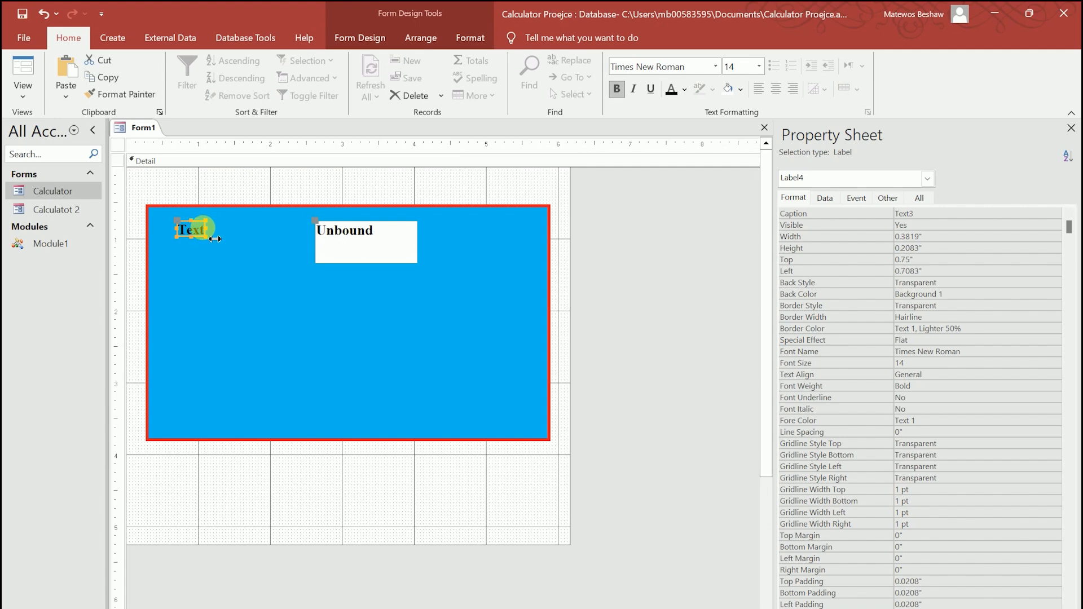
{"action": "left_click_drag", "start_coordinate": [206, 229], "coordinate": [263, 227]}
{"action": "type", "text": "Enter First No"}
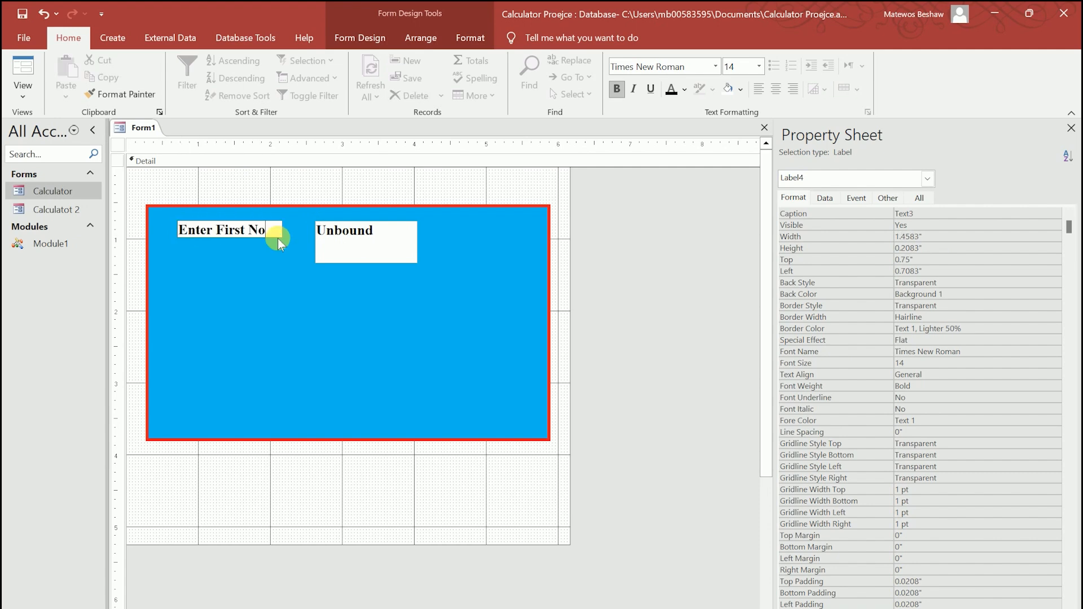
{"action": "left_click", "coordinate": [394, 324]}
Apply a red outline to the frame, the Enter First No label and its text box together
{"action": "left_click_drag", "start_coordinate": [424, 260], "coordinate": [195, 214]}
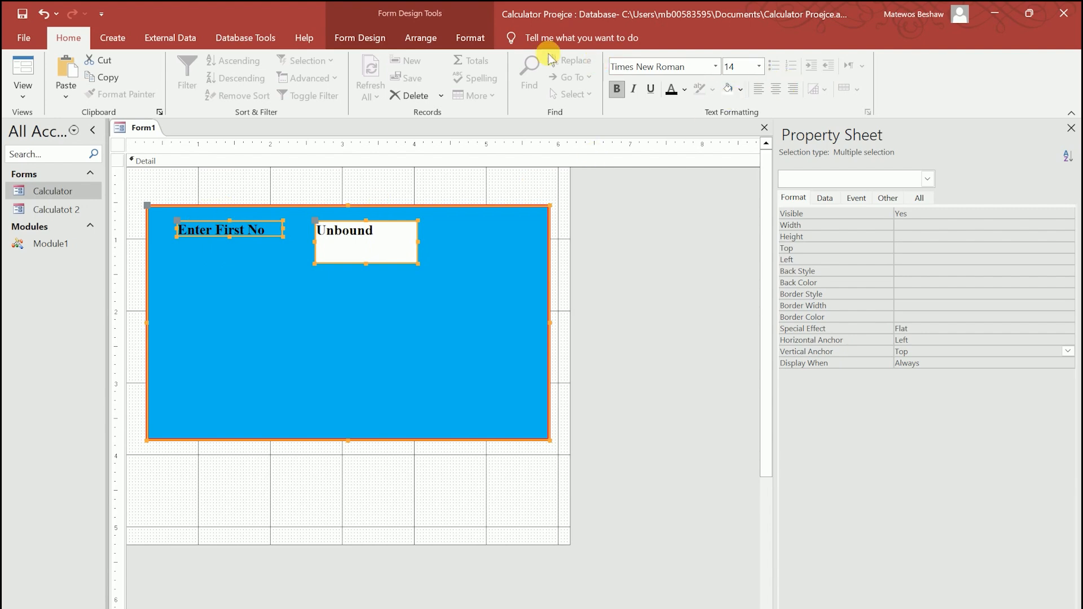
{"action": "left_click", "coordinate": [468, 37]}
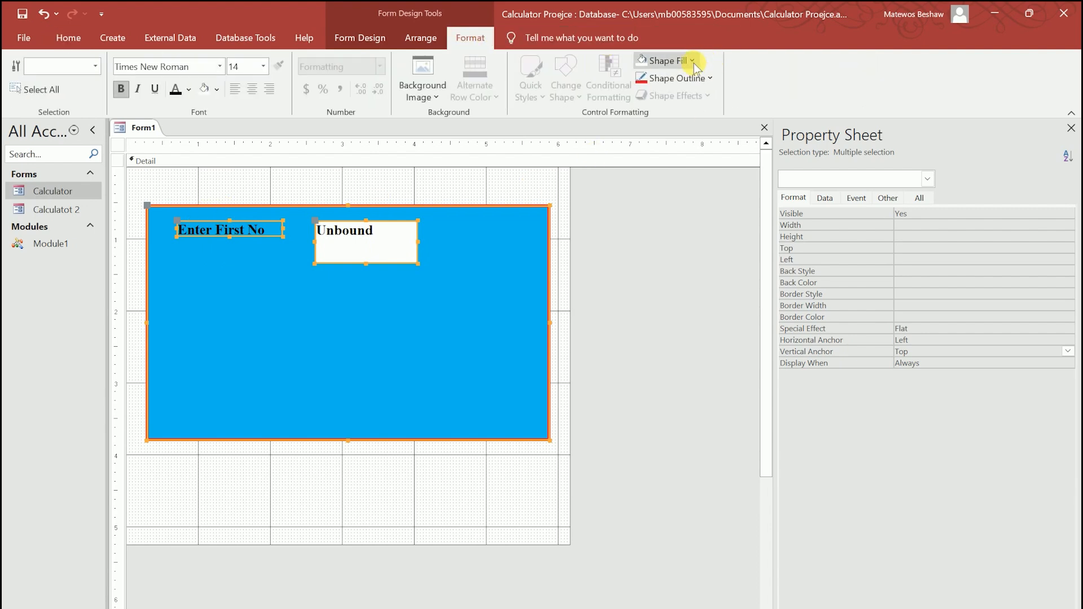
{"action": "left_click", "coordinate": [709, 77]}
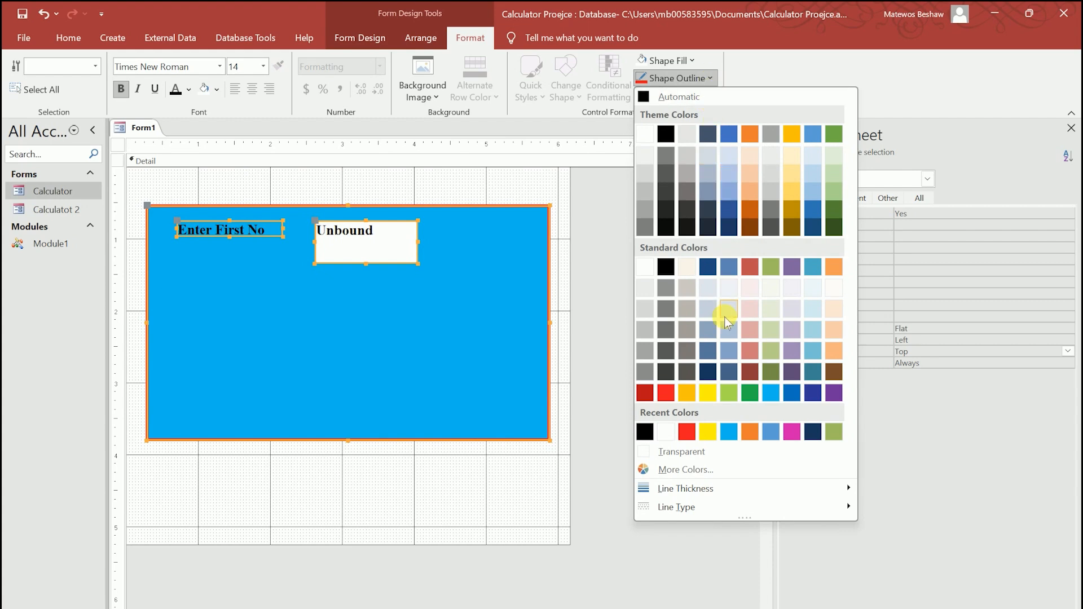
{"action": "left_click", "coordinate": [692, 433]}
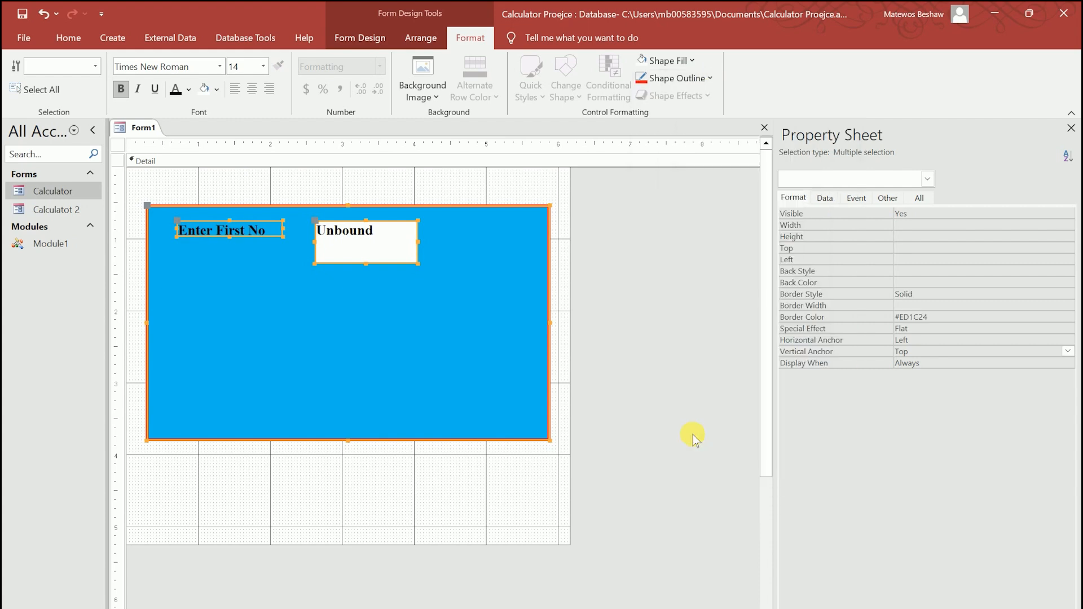
Try a white fill on the selected frame, label and text box, and undo it
{"action": "left_click", "coordinate": [692, 62]}
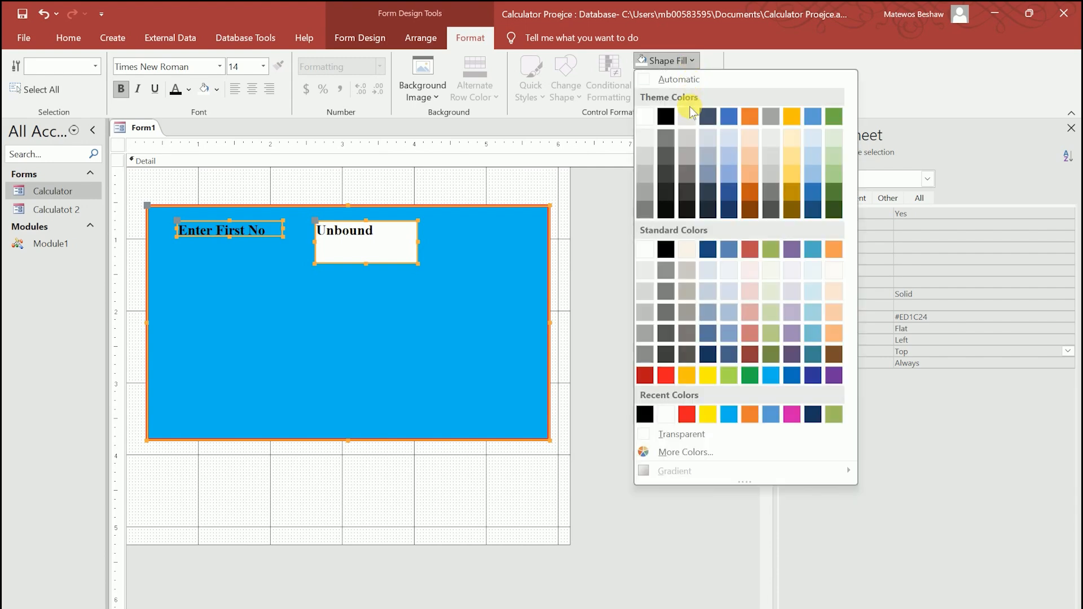
{"action": "left_click", "coordinate": [649, 250]}
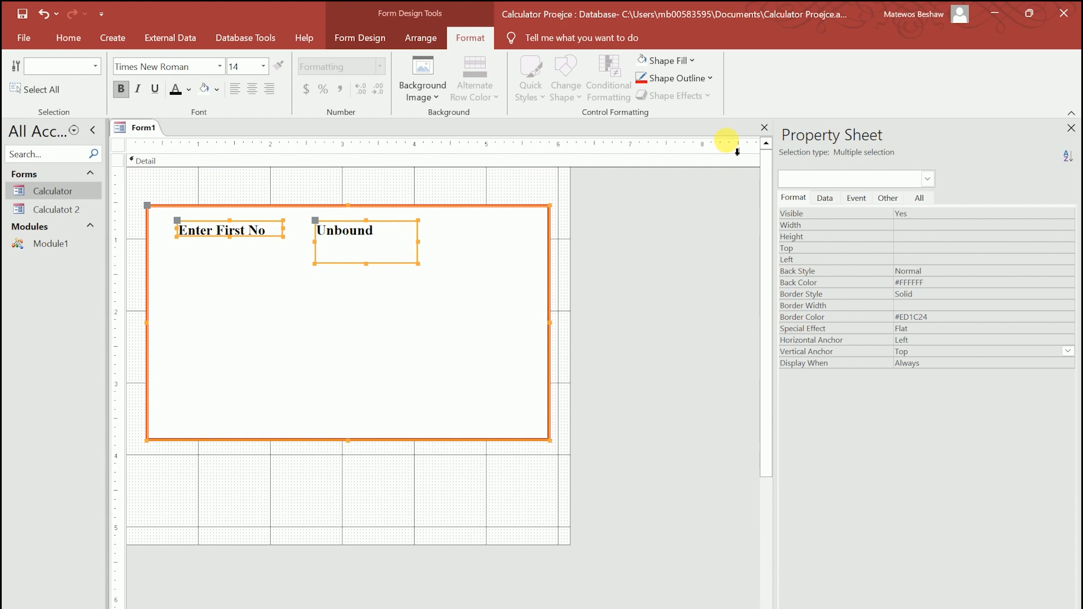
{"action": "key", "text": "ctrl+z"}
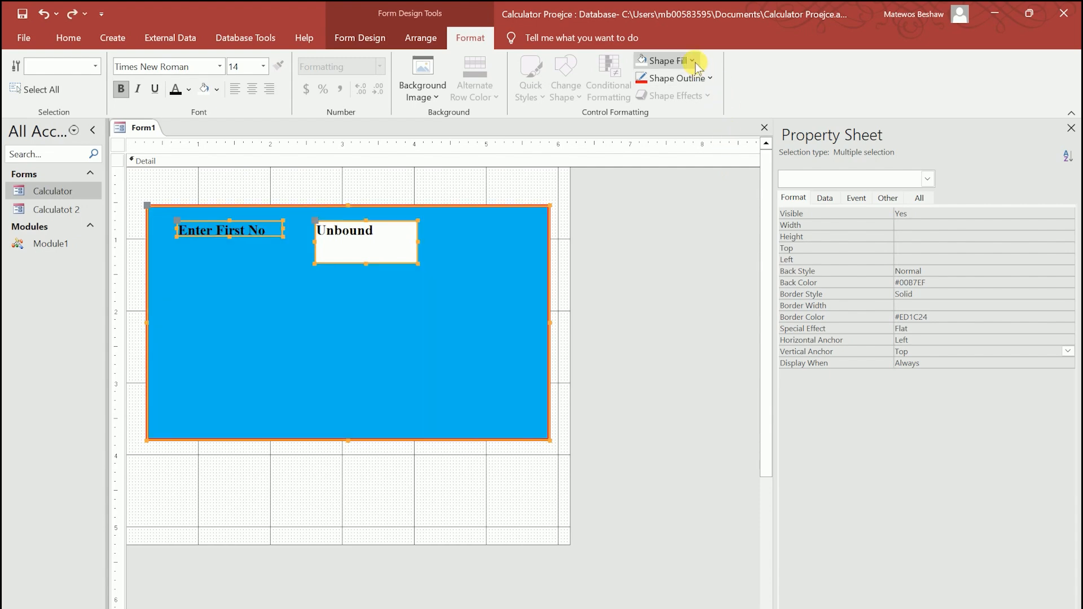
Set the outline thickness of the selected frame, label and text box to 3 pt
{"action": "left_click", "coordinate": [705, 78]}
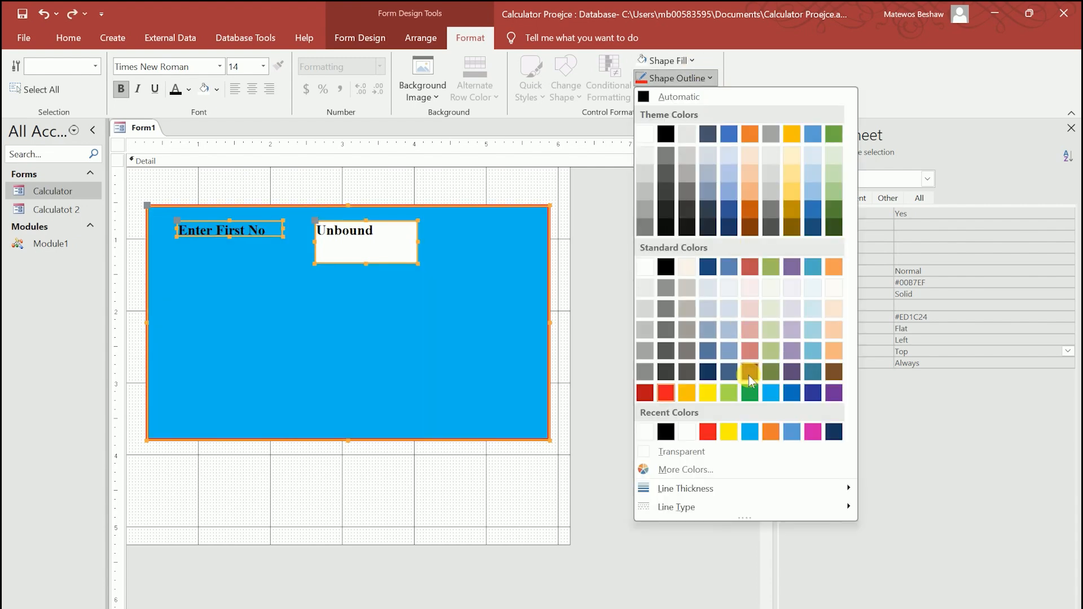
{"action": "mouse_move", "coordinate": [725, 496]}
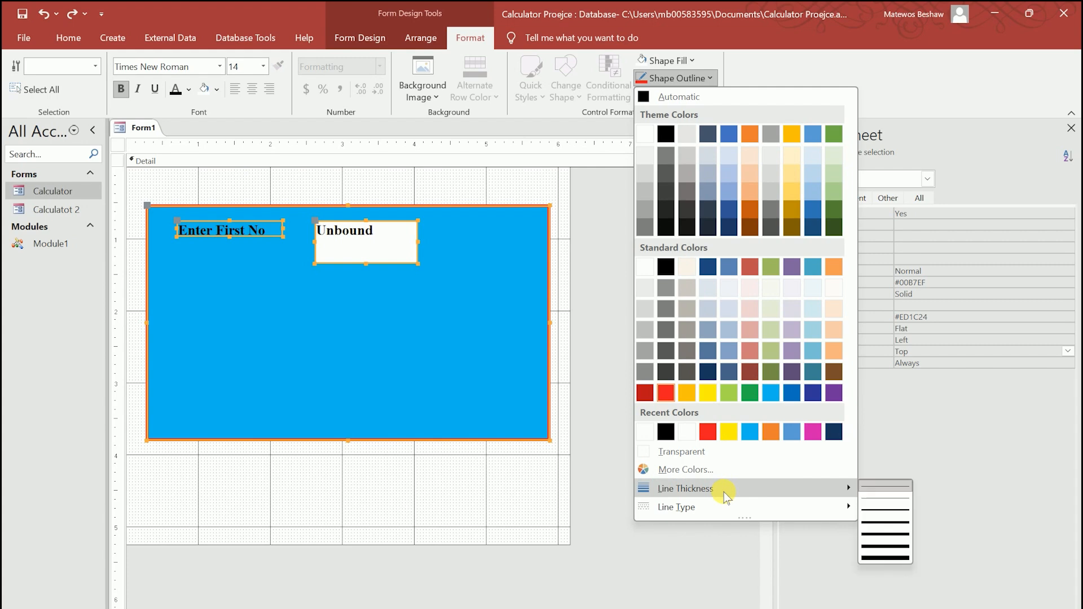
{"action": "left_click", "coordinate": [894, 522]}
{"action": "left_click", "coordinate": [513, 351]}
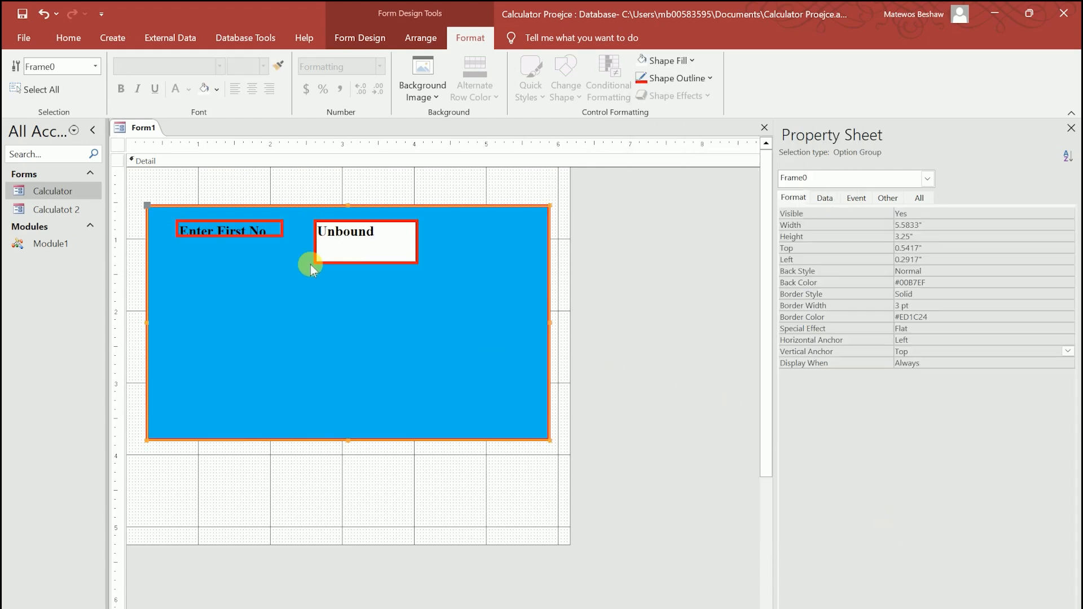
Heighten the Enter First No label to about 0.42 inches and paste a copy of it with its text box beneath the originals
{"action": "left_click", "coordinate": [218, 232]}
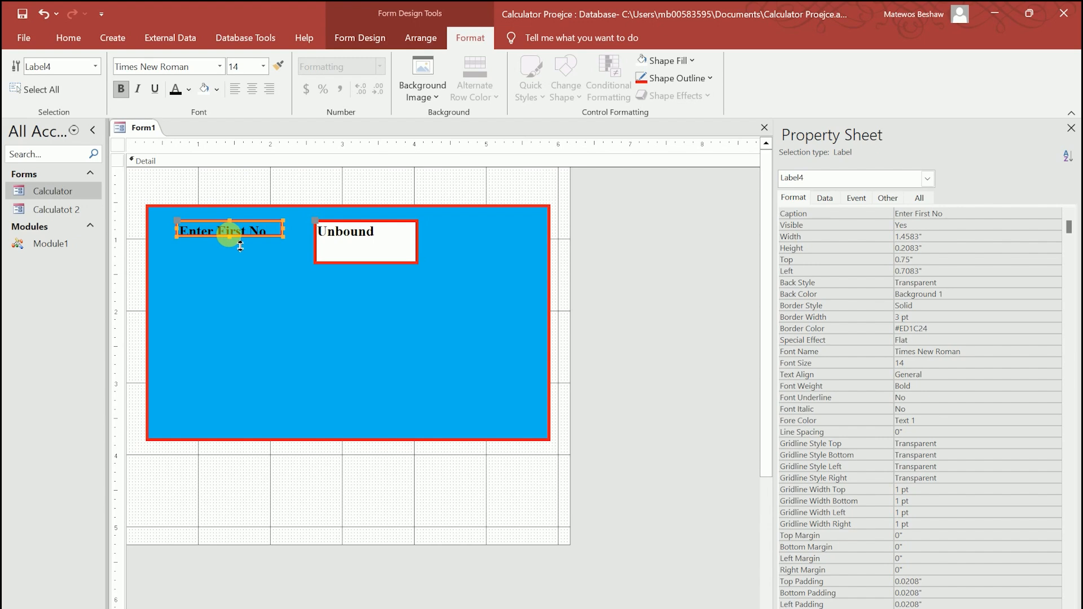
{"action": "left_click", "coordinate": [283, 298]}
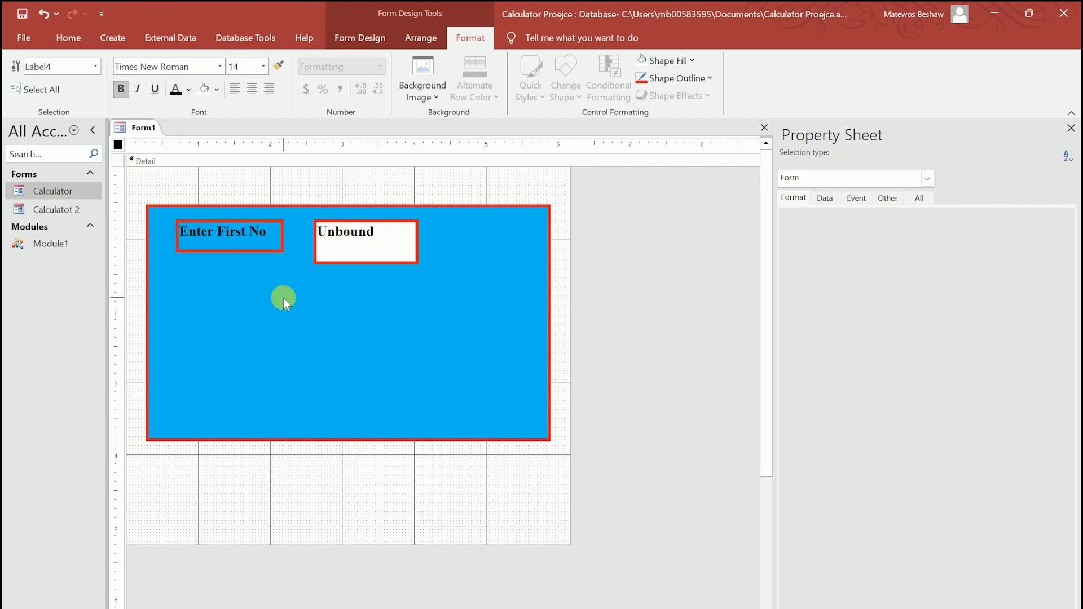
{"action": "key", "text": "ctrl+v"}
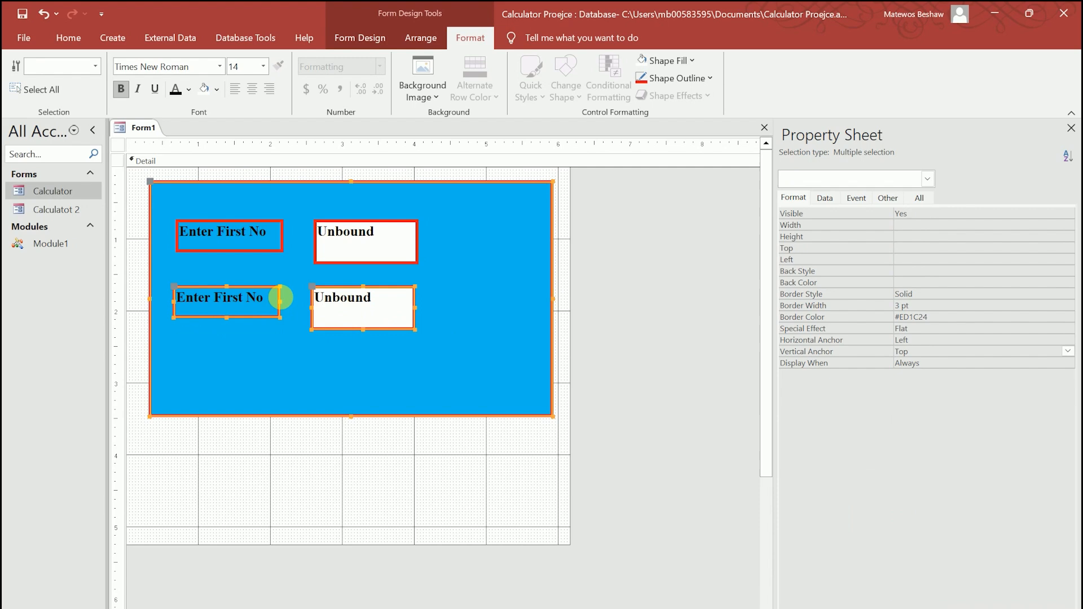
{"action": "left_click", "coordinate": [283, 297]}
{"action": "left_click_drag", "start_coordinate": [261, 290], "coordinate": [267, 268]}
{"action": "left_click", "coordinate": [300, 273]}
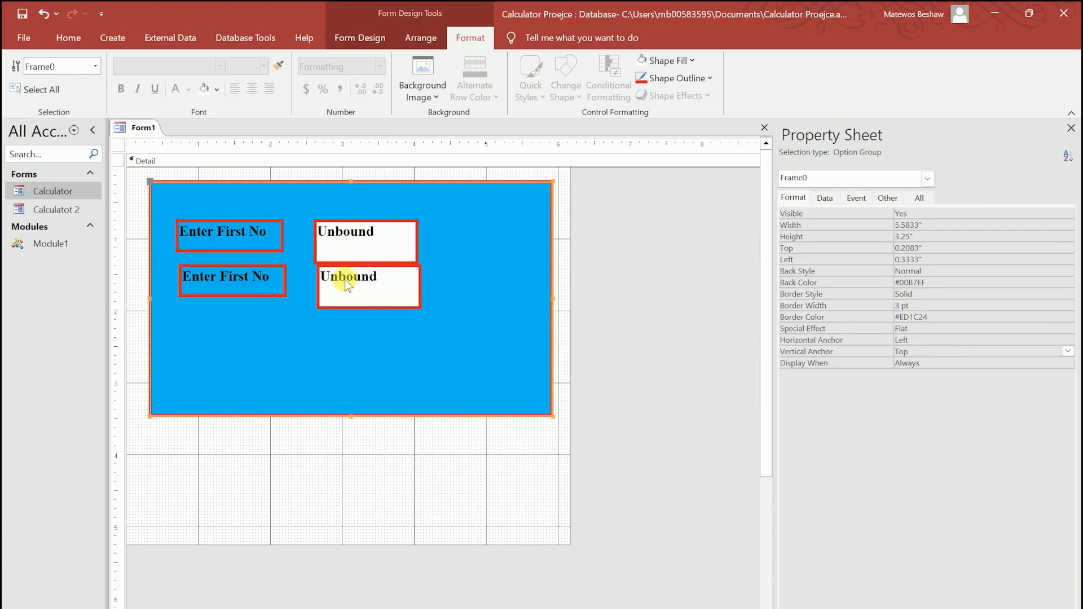
Change the copied label's caption to "Enter Second No"
{"action": "left_click", "coordinate": [241, 278]}
{"action": "double_click", "coordinate": [237, 285]}
{"action": "type", "text": "Sec"}
{"action": "left_click", "coordinate": [279, 337]}
{"action": "left_click", "coordinate": [239, 286]}
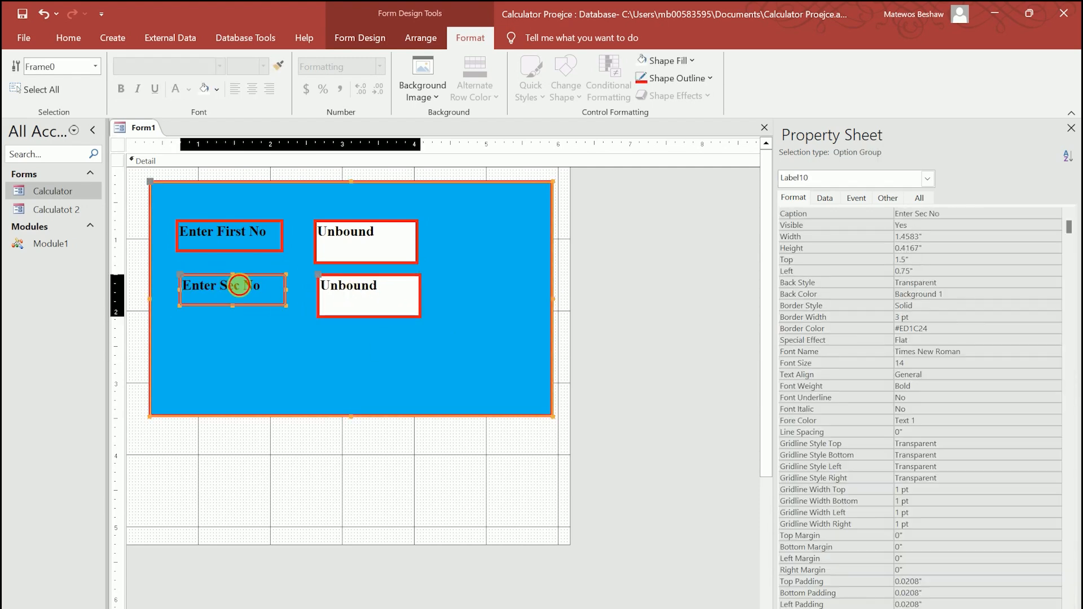
{"action": "type", "text": "ond"}
Widen the Enter Second No label to about 1.75 inches and extend the Enter First No label to the same left edge
{"action": "left_click", "coordinate": [181, 290]}
{"action": "left_click", "coordinate": [276, 296]}
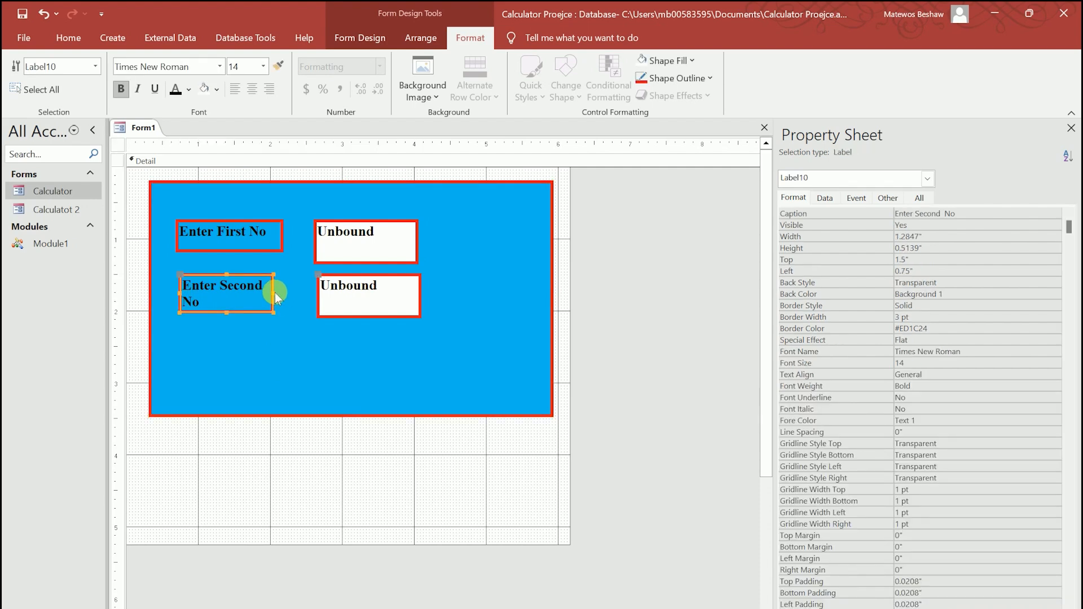
{"action": "left_click_drag", "start_coordinate": [277, 296], "coordinate": [289, 296]}
{"action": "left_click_drag", "start_coordinate": [179, 295], "coordinate": [163, 294]}
{"action": "left_click", "coordinate": [189, 243]}
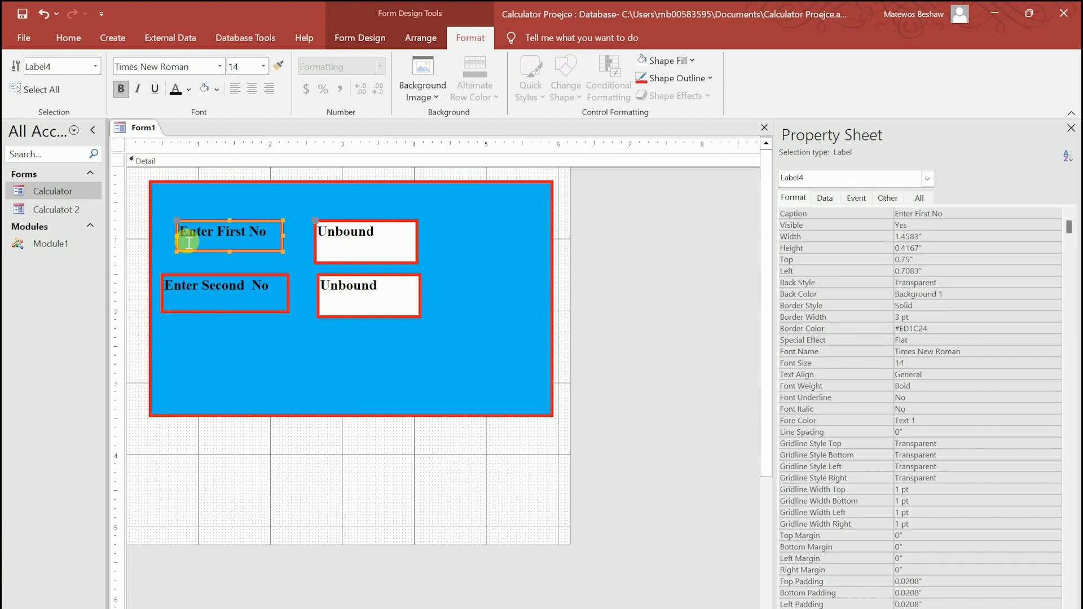
{"action": "left_click_drag", "start_coordinate": [177, 236], "coordinate": [162, 236]}
Adjust the second text box so its left and right edges line up with the first text box
{"action": "left_click", "coordinate": [417, 294]}
{"action": "left_click_drag", "start_coordinate": [421, 296], "coordinate": [417, 296]}
{"action": "left_click_drag", "start_coordinate": [318, 295], "coordinate": [364, 312]}
{"action": "key", "text": "ctrl+z"}
Extend the option group frame downward to a height of about 4.04 inches
{"action": "left_click", "coordinate": [439, 324]}
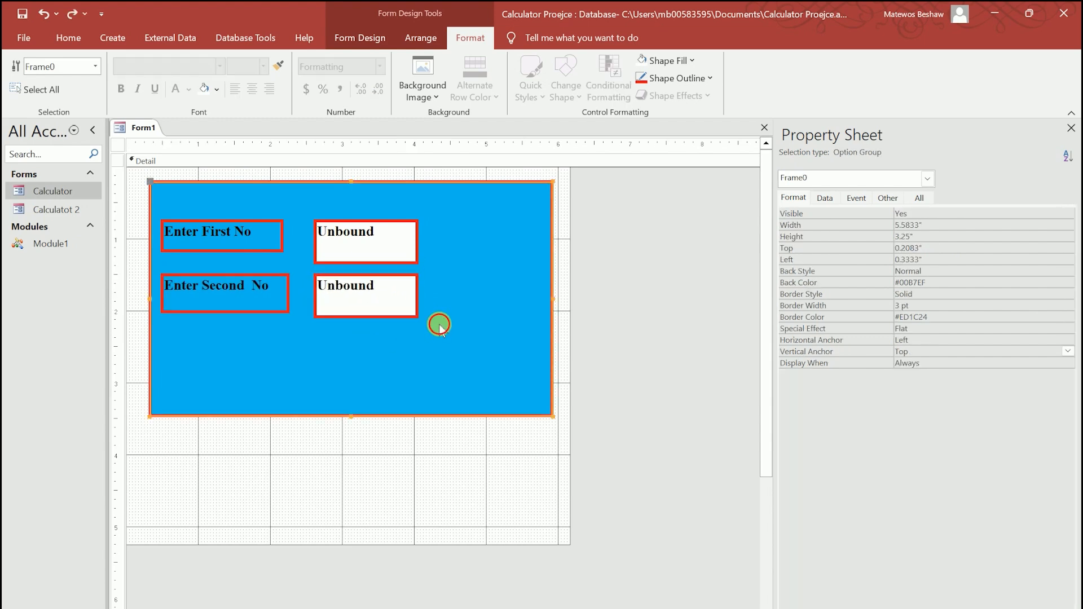
{"action": "left_click_drag", "start_coordinate": [358, 417], "coordinate": [345, 479]}
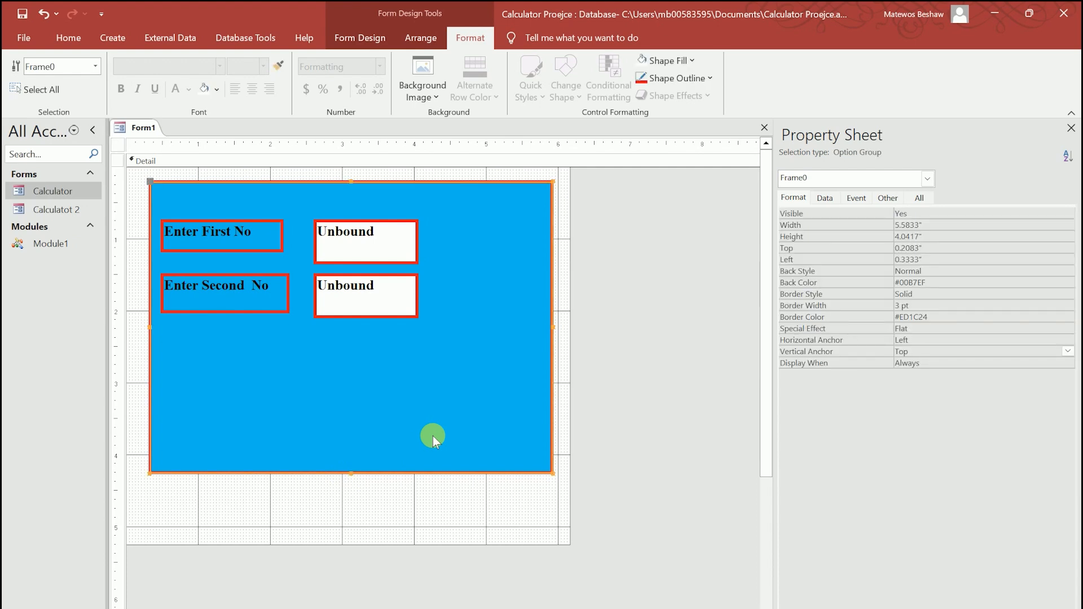
Duplicate the Enter Second No label on its own
{"action": "left_click", "coordinate": [259, 276]}
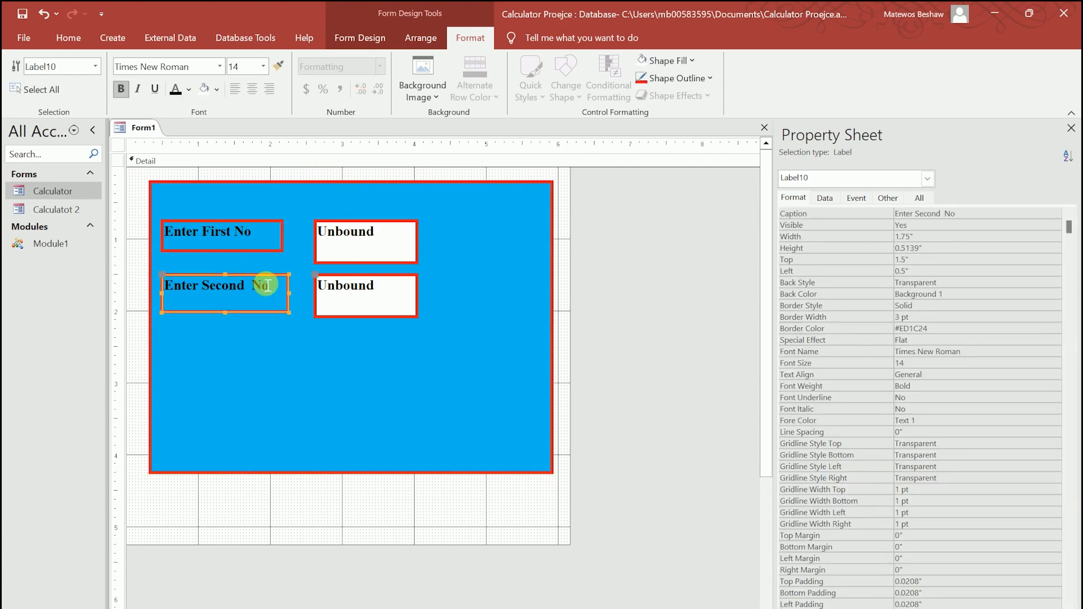
{"action": "key", "text": "ctrl+c"}
{"action": "key", "text": "ctrl+v"}
Duplicate the second text box with its label lower in the frame, and delete the stray label copy above the new pair
{"action": "left_click", "coordinate": [338, 297]}
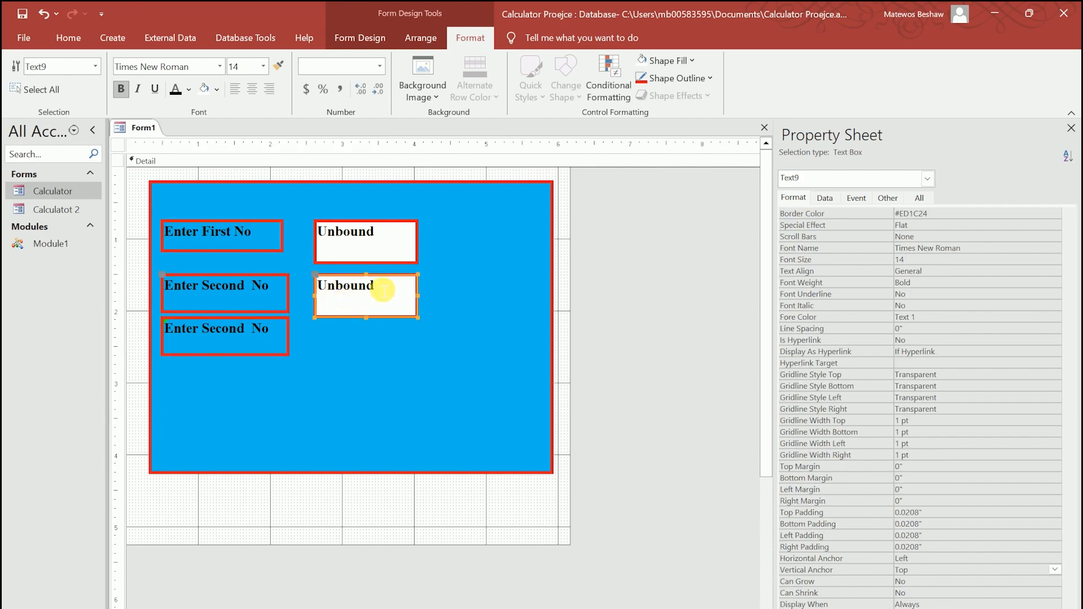
{"action": "key", "text": "ctrl+c"}
{"action": "key", "text": "ctrl+v"}
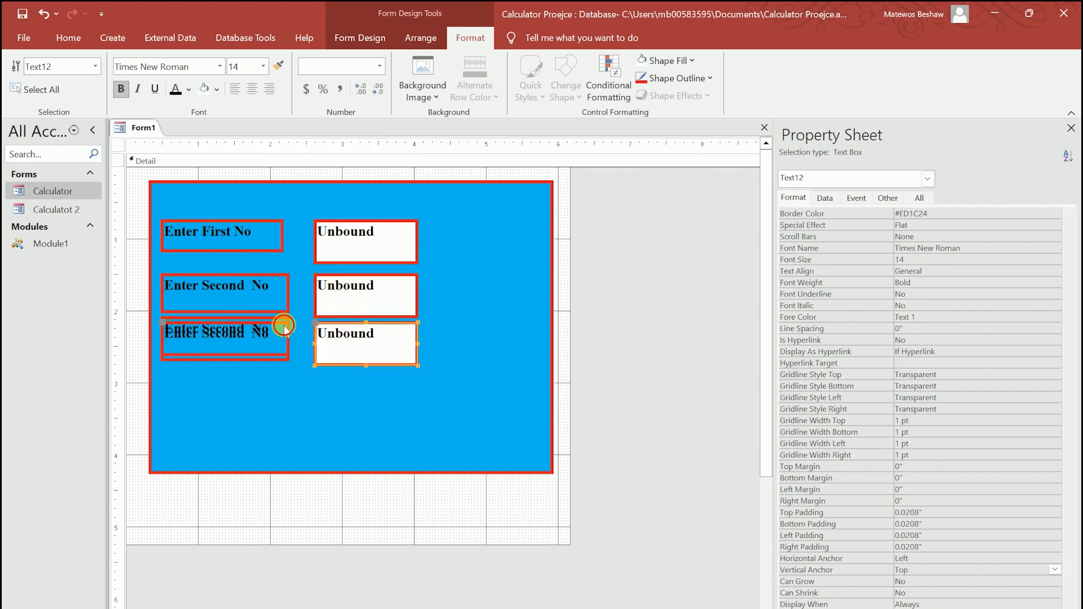
{"action": "left_click_drag", "start_coordinate": [285, 329], "coordinate": [276, 398]}
{"action": "left_click", "coordinate": [279, 359]}
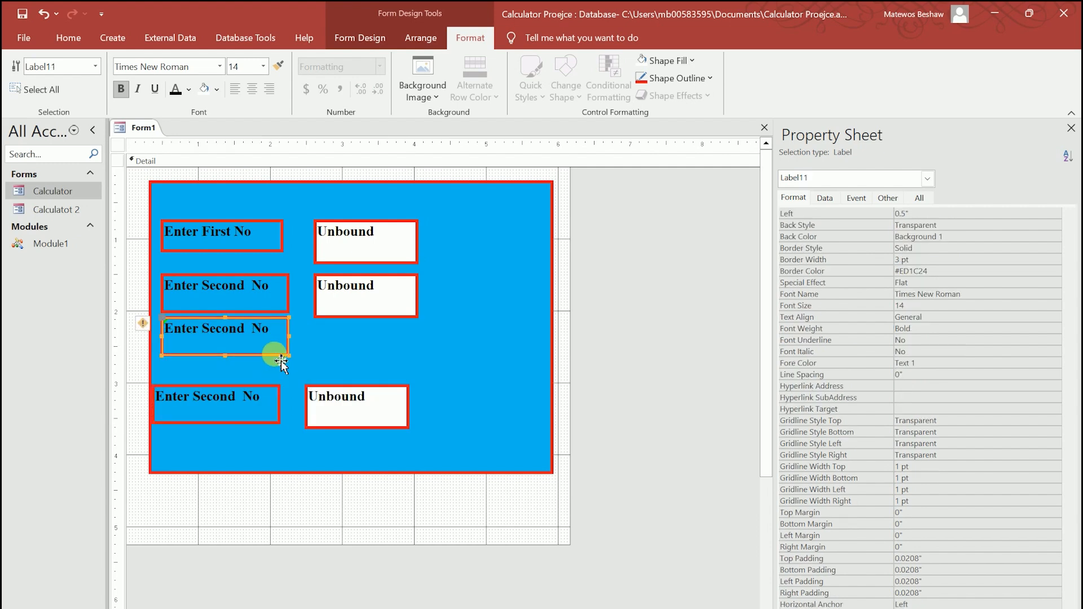
{"action": "key", "text": "Delete"}
Move the new label and text box up beneath the second row and change the label's caption to "Result"
{"action": "left_click_drag", "start_coordinate": [271, 384], "coordinate": [174, 363]}
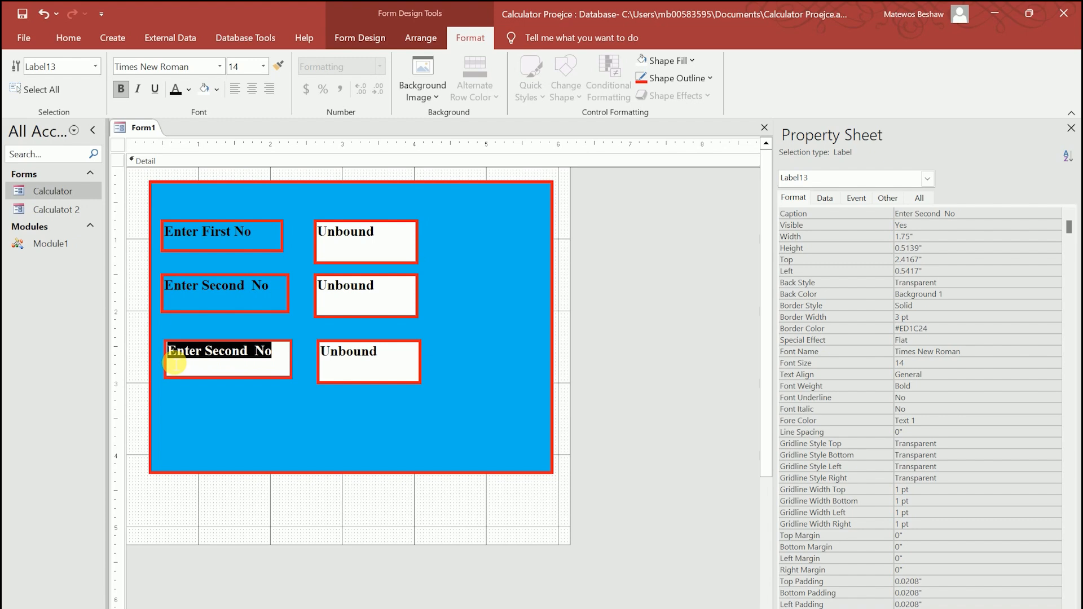
{"action": "key", "text": "Delete"}
{"action": "type", "text": "Result"}
{"action": "left_click", "coordinate": [261, 412]}
Set the Result label's font size to 16 and shift its text toward the label's centre
{"action": "double_click", "coordinate": [234, 358]}
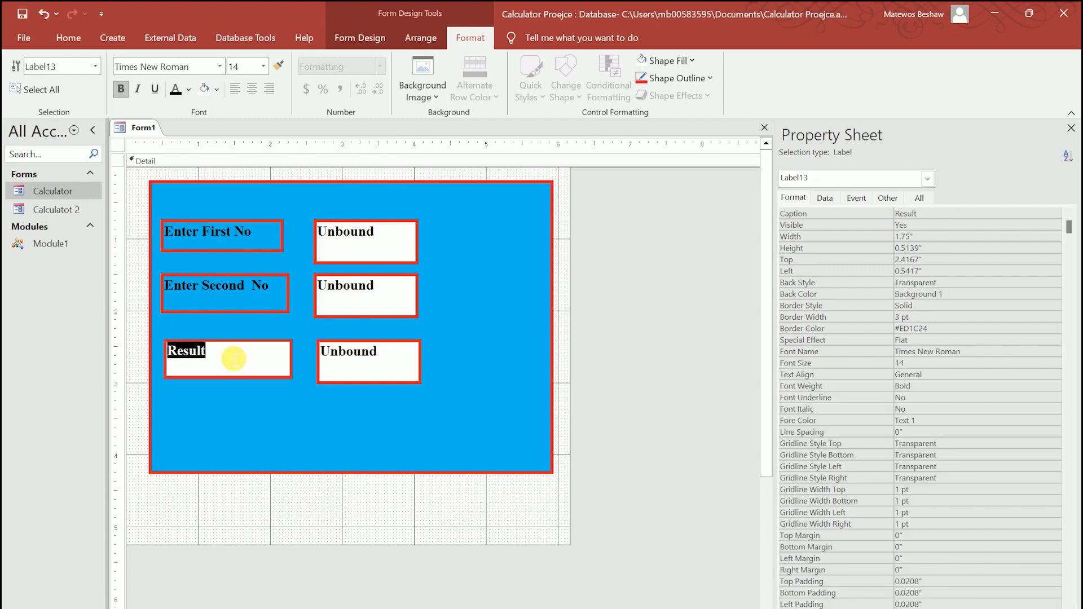
{"action": "left_click", "coordinate": [263, 66]}
{"action": "left_click", "coordinate": [241, 181]}
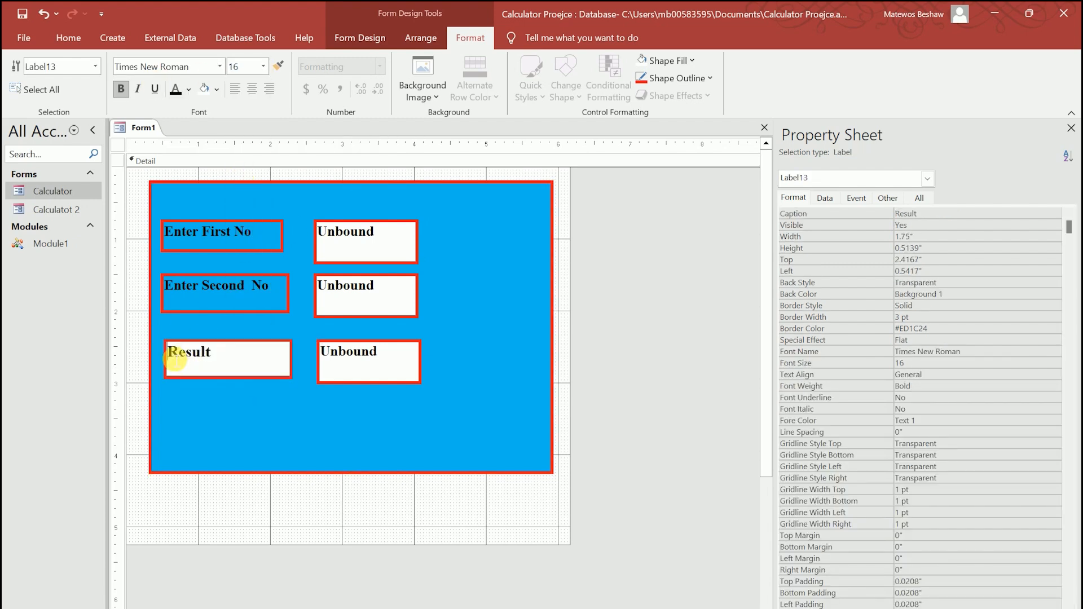
{"action": "key", "text": "ctrl+e"}
{"action": "left_click", "coordinate": [224, 398]}
Shift the frame with its controls slightly left to about 0.29 inches, and extend the frame's height to about 4.58 inches
{"action": "left_click_drag", "start_coordinate": [316, 203], "coordinate": [416, 370]}
{"action": "left_click", "coordinate": [465, 404]}
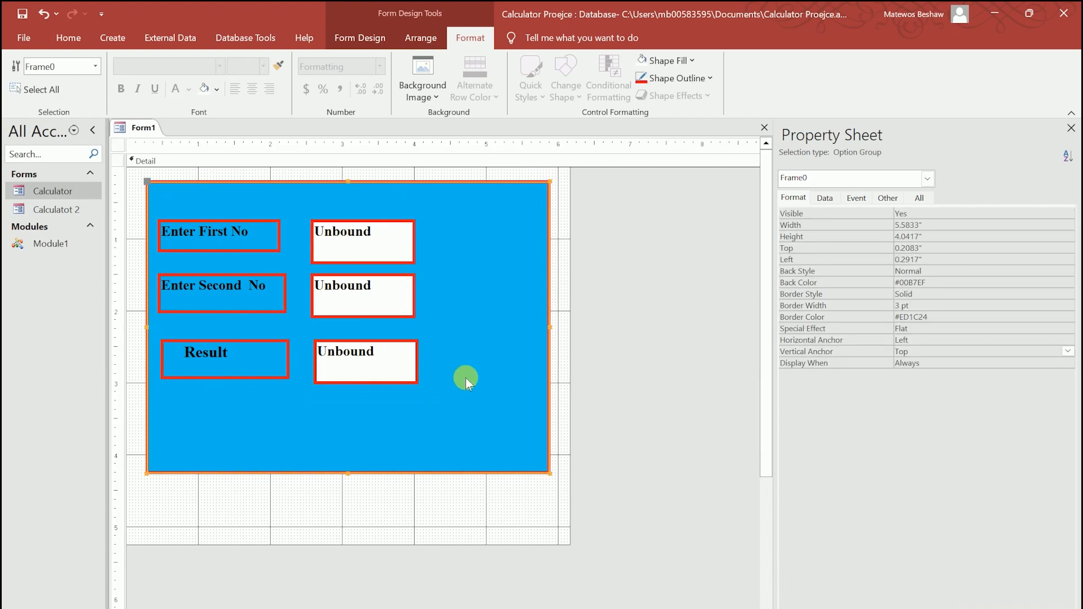
{"action": "left_click_drag", "start_coordinate": [350, 477], "coordinate": [352, 517]}
{"action": "left_click", "coordinate": [347, 469]}
{"action": "left_click_drag", "start_coordinate": [360, 482], "coordinate": [358, 514]}
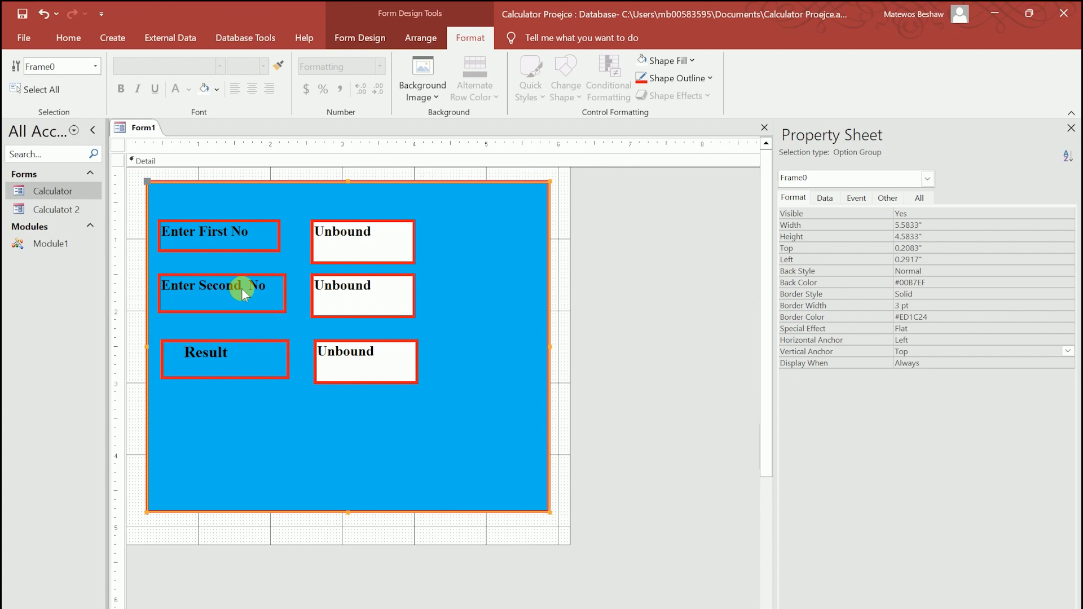
Place a command button beneath the Result label without using its wizard, and set its caption to "Add"
{"action": "left_click", "coordinate": [113, 37]}
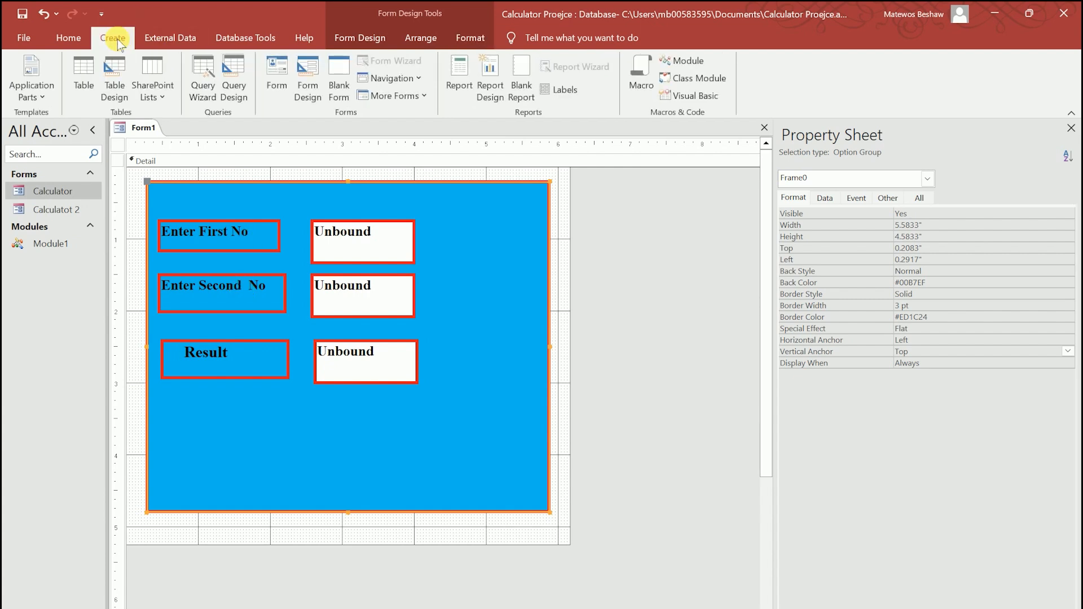
{"action": "left_click", "coordinate": [362, 39]}
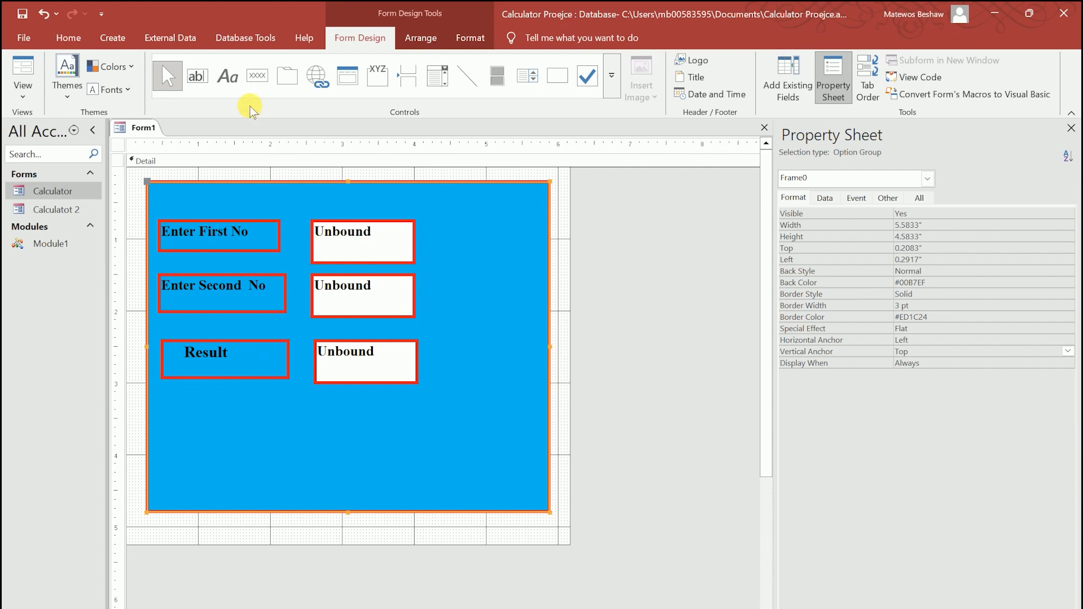
{"action": "left_click", "coordinate": [258, 75]}
{"action": "left_click_drag", "start_coordinate": [204, 407], "coordinate": [265, 440]}
{"action": "left_click", "coordinate": [483, 367]}
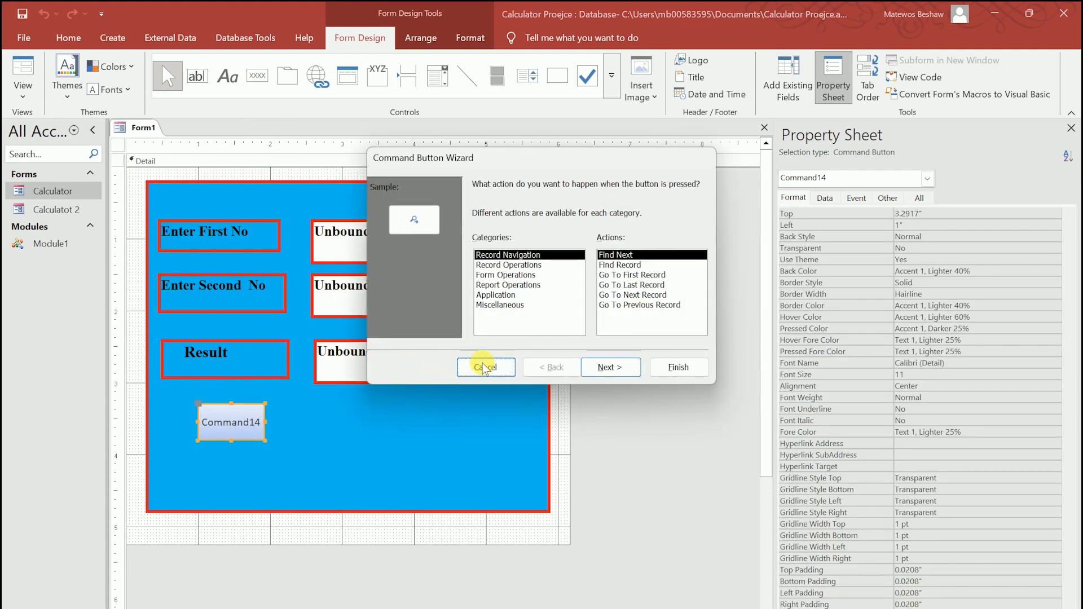
{"action": "left_click", "coordinate": [251, 429]}
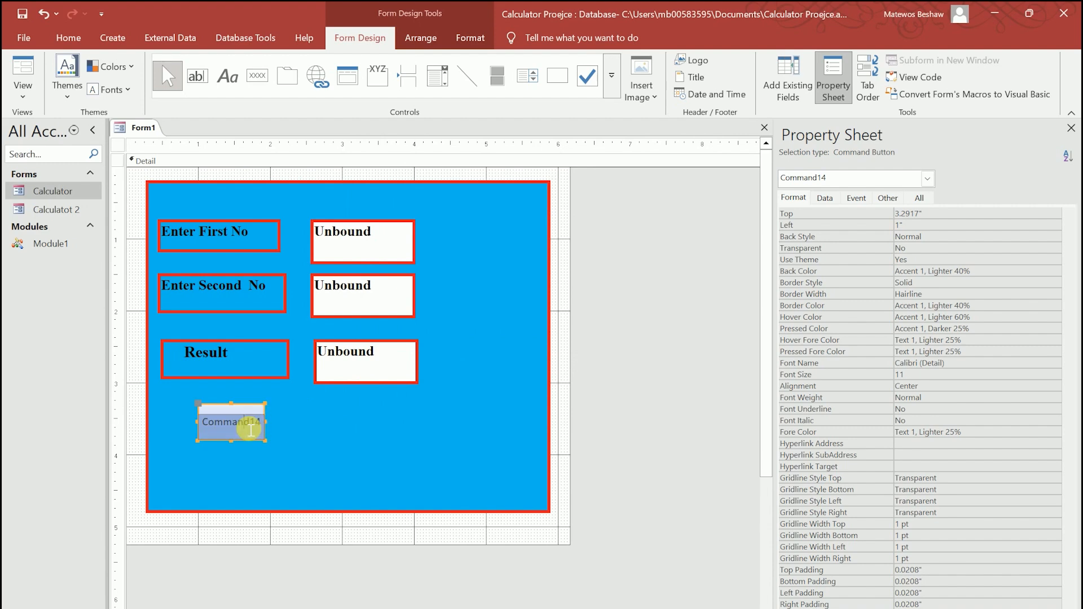
{"action": "type", "text": "Add"}
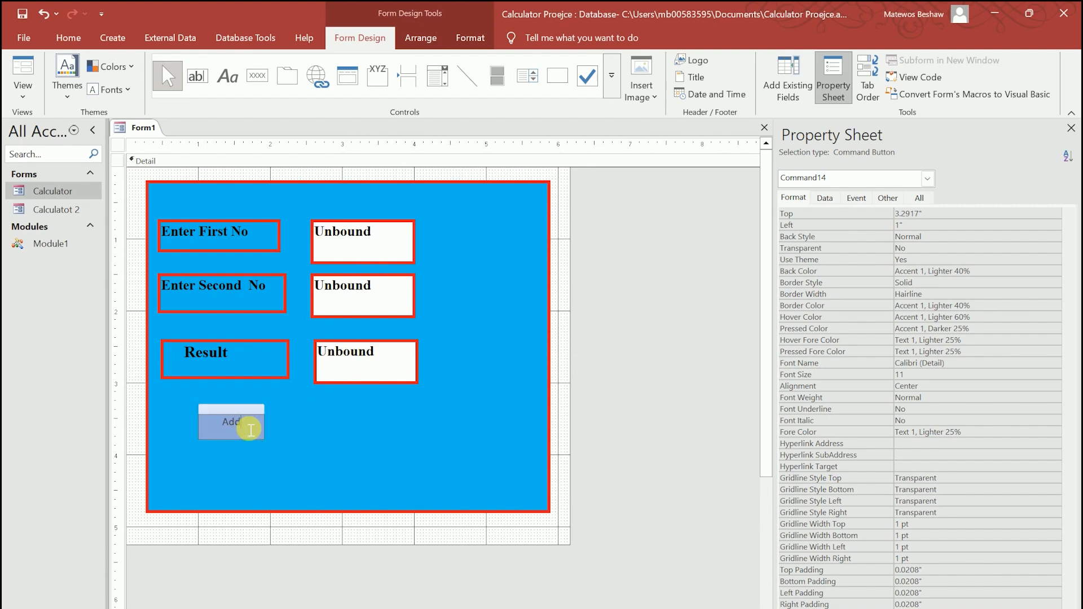
{"action": "left_click", "coordinate": [299, 439]}
Make the Add button slightly narrower and lower its top edge to about 3.33 inches
{"action": "left_click", "coordinate": [262, 437]}
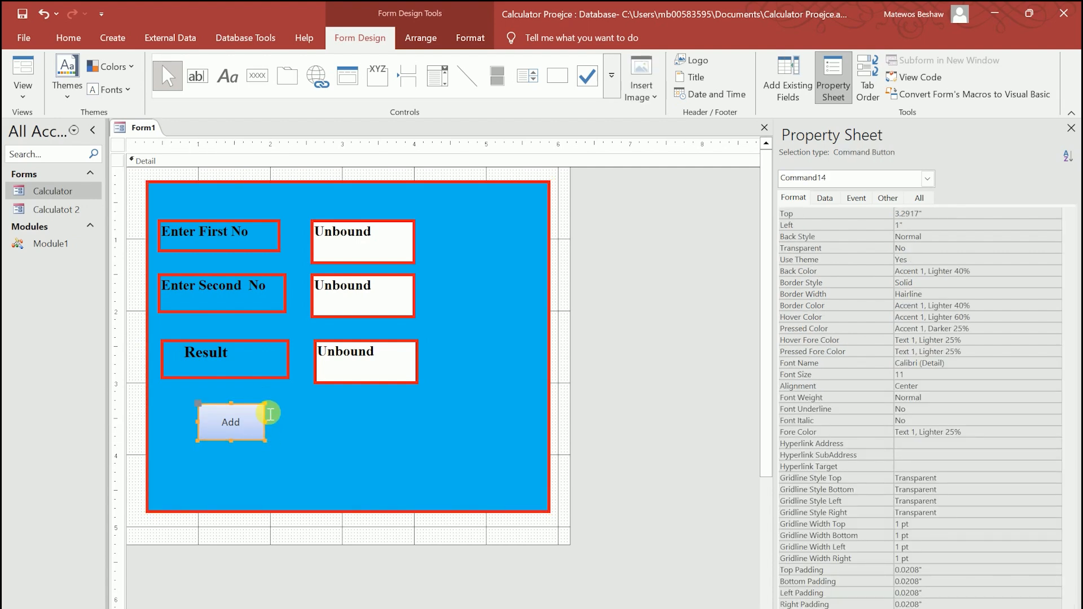
{"action": "left_click_drag", "start_coordinate": [276, 414], "coordinate": [270, 419]}
{"action": "left_click", "coordinate": [283, 426]}
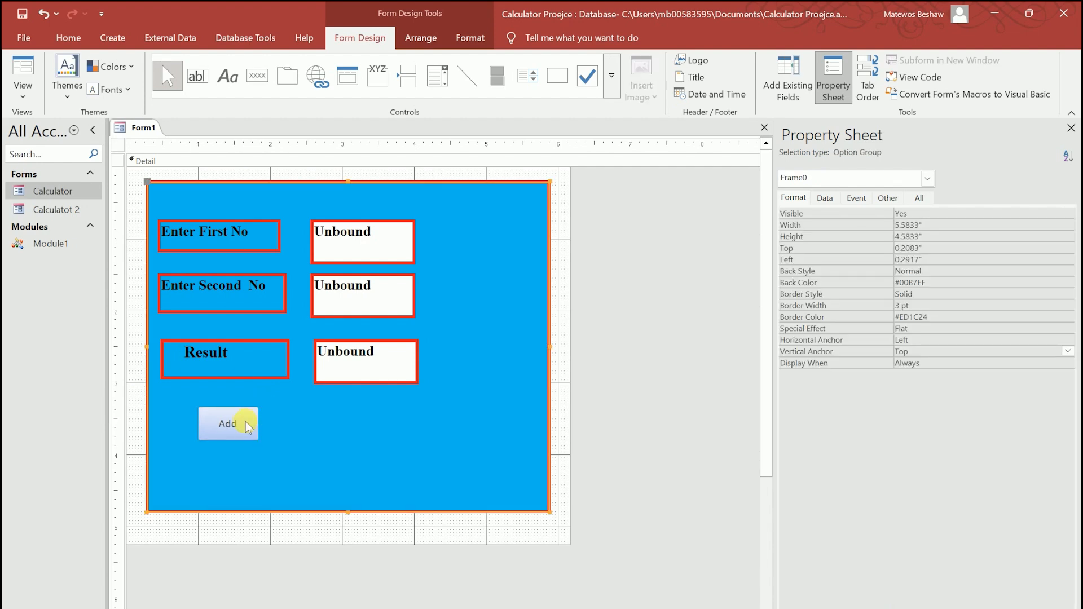
Try the fonts "Arira" and AbnetZethion on the Add button's caption
{"action": "left_click", "coordinate": [249, 426]}
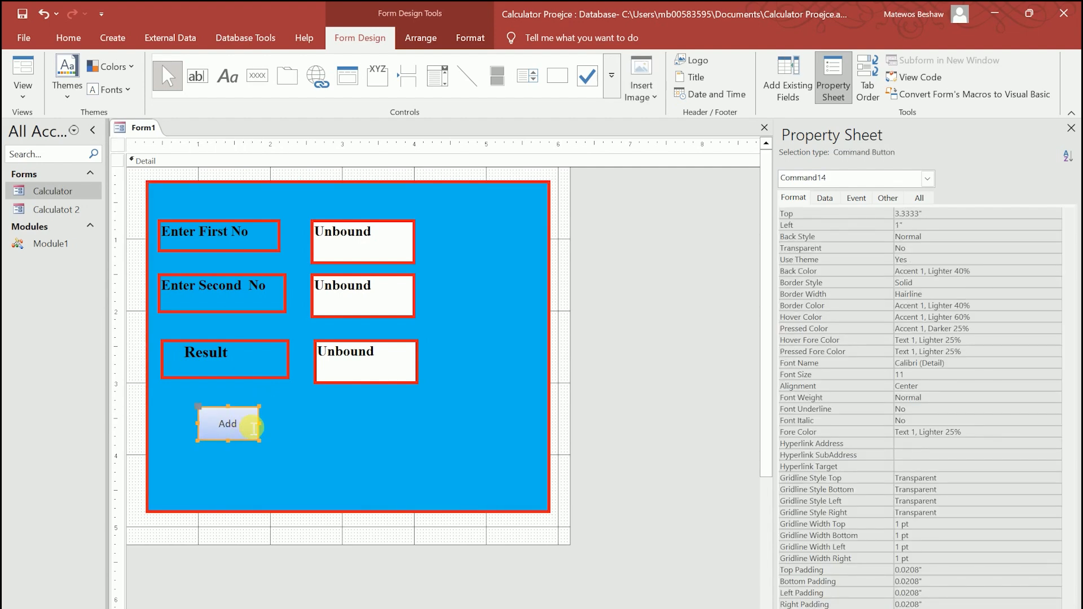
{"action": "left_click_drag", "start_coordinate": [254, 429], "coordinate": [219, 430]}
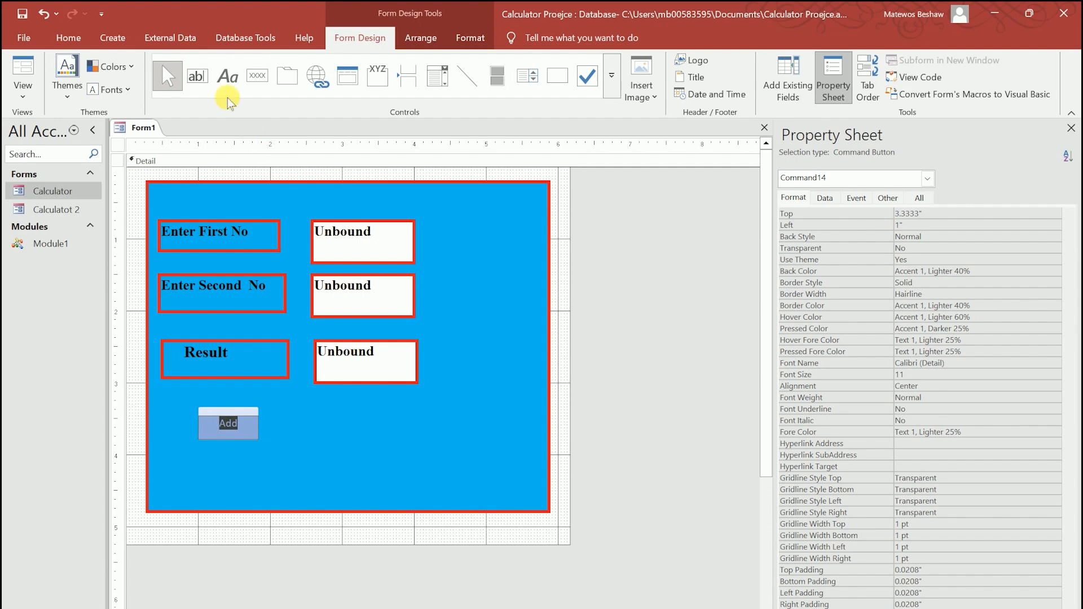
{"action": "left_click", "coordinate": [68, 37]}
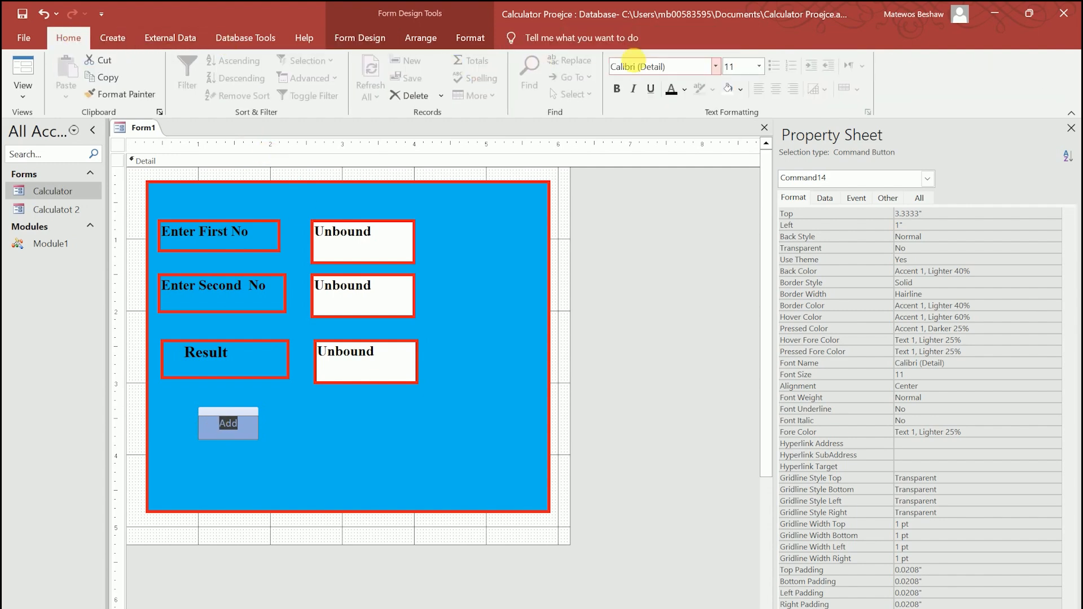
{"action": "left_click", "coordinate": [634, 66]}
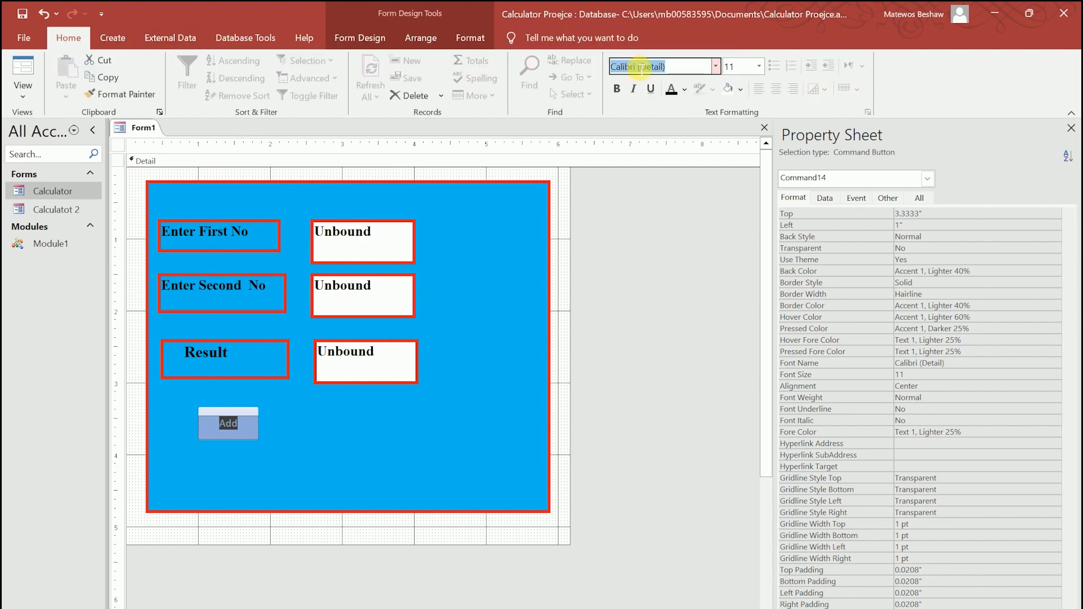
{"action": "type", "text": "Arira"}
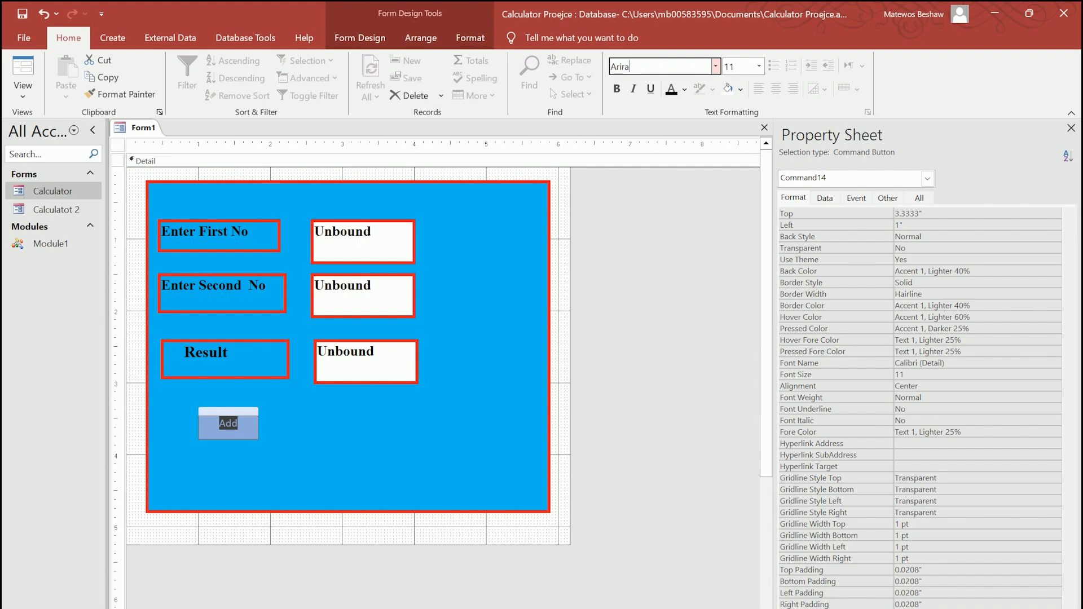
{"action": "key", "text": "Return"}
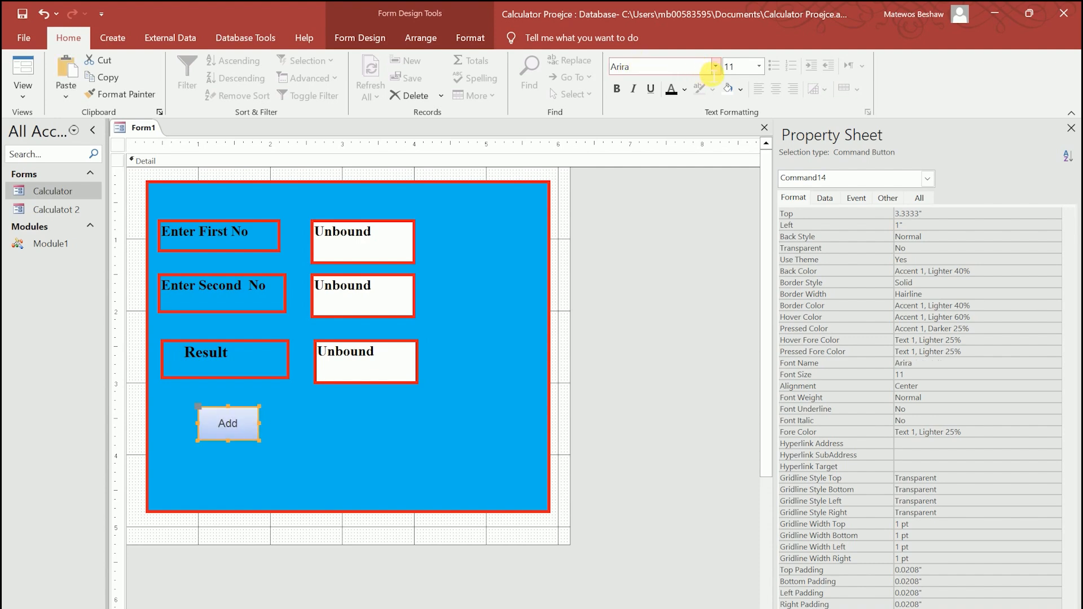
{"action": "left_click", "coordinate": [715, 67]}
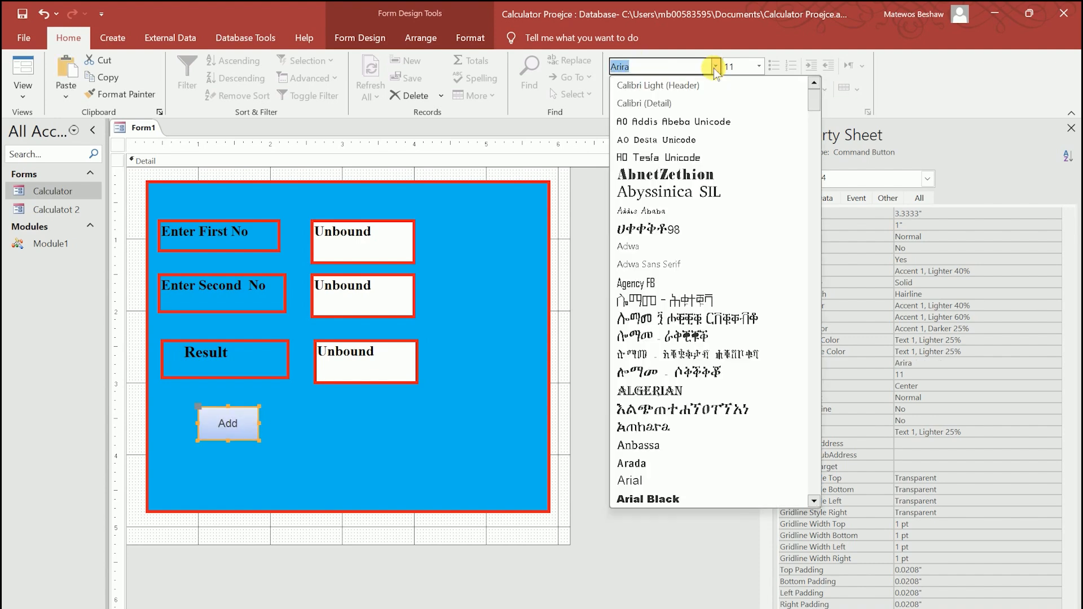
{"action": "left_click", "coordinate": [672, 171]}
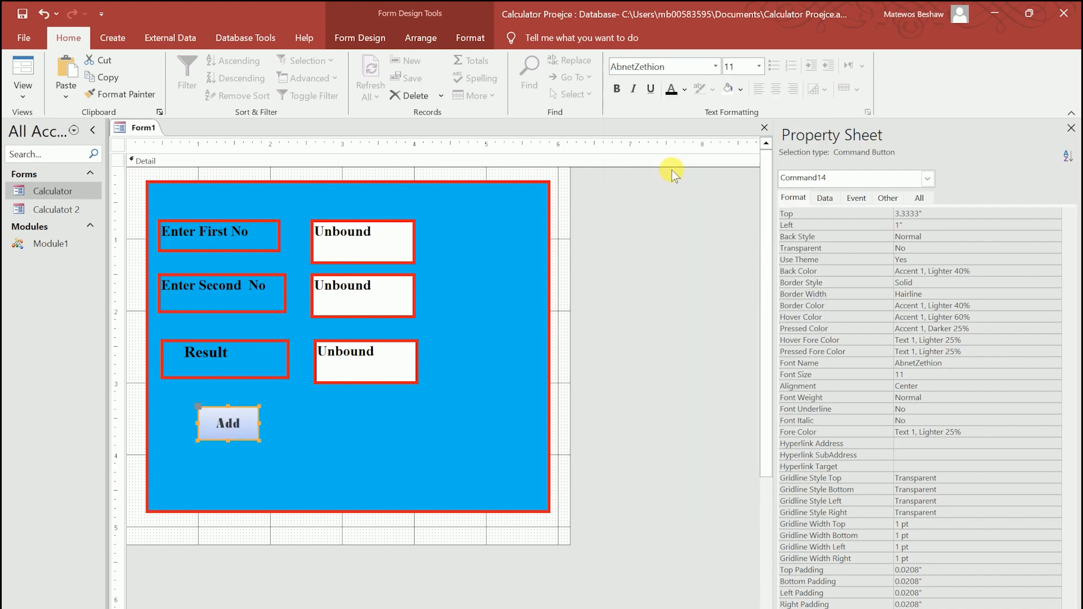
Set the Add button's font to Arial Black
{"action": "left_click", "coordinate": [760, 66]}
{"action": "left_click", "coordinate": [736, 69]}
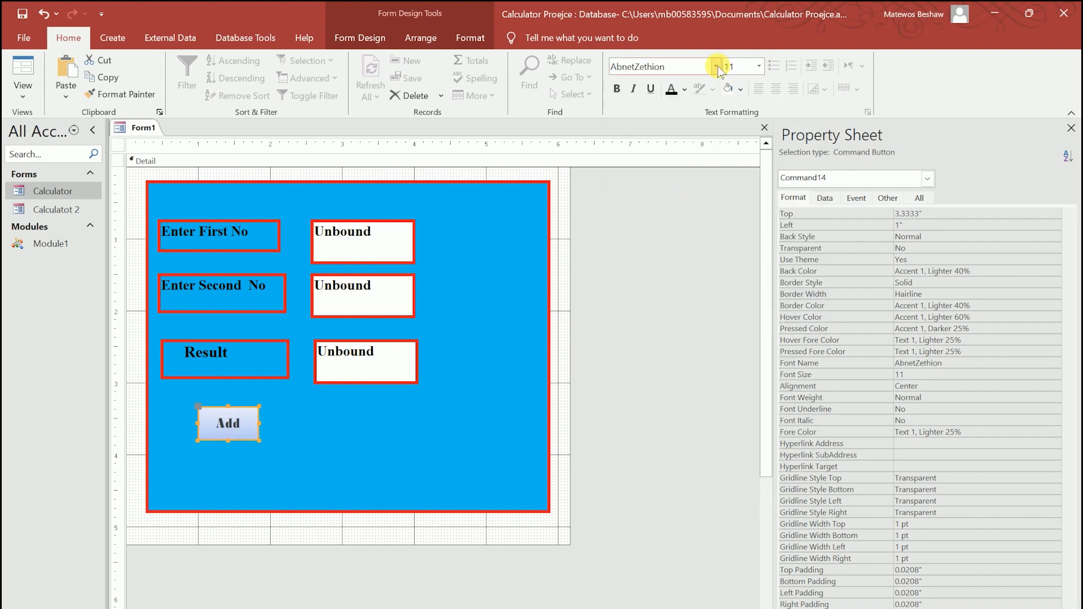
{"action": "left_click", "coordinate": [715, 66]}
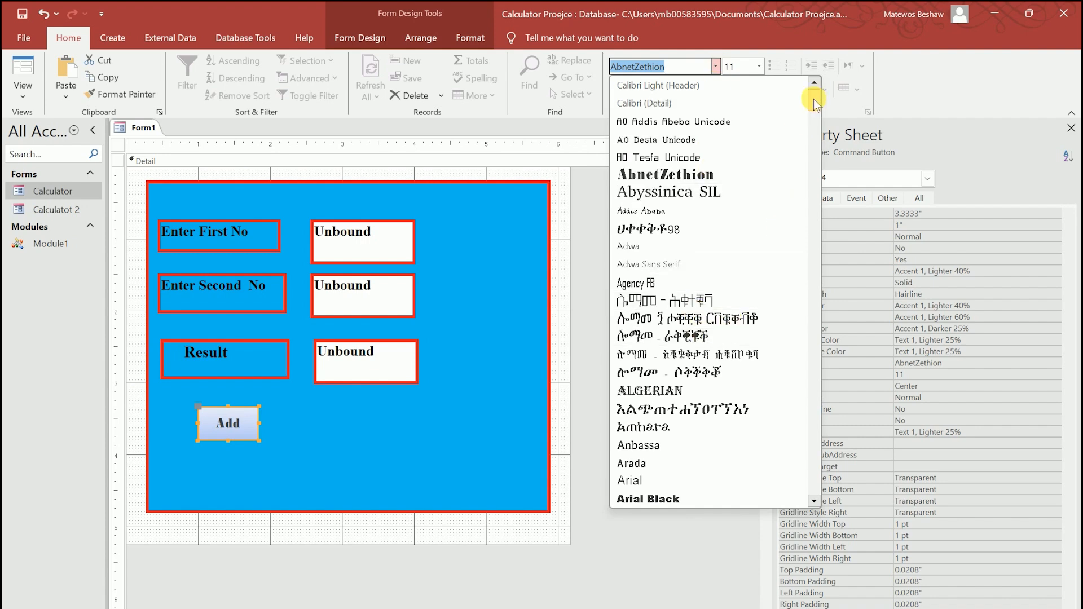
{"action": "left_click_drag", "start_coordinate": [814, 99], "coordinate": [813, 119]}
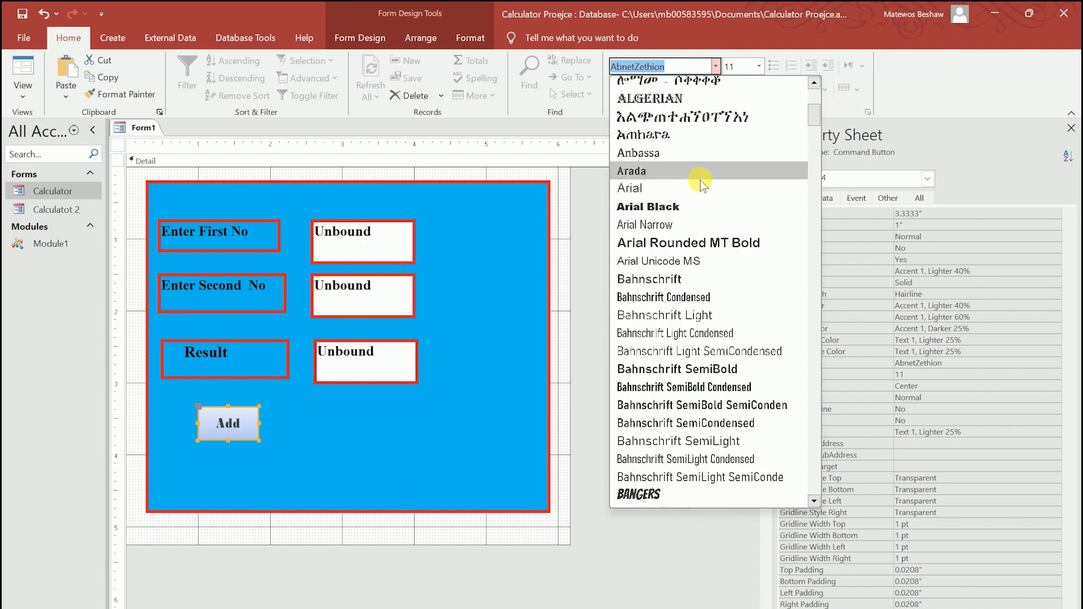
{"action": "left_click", "coordinate": [673, 208]}
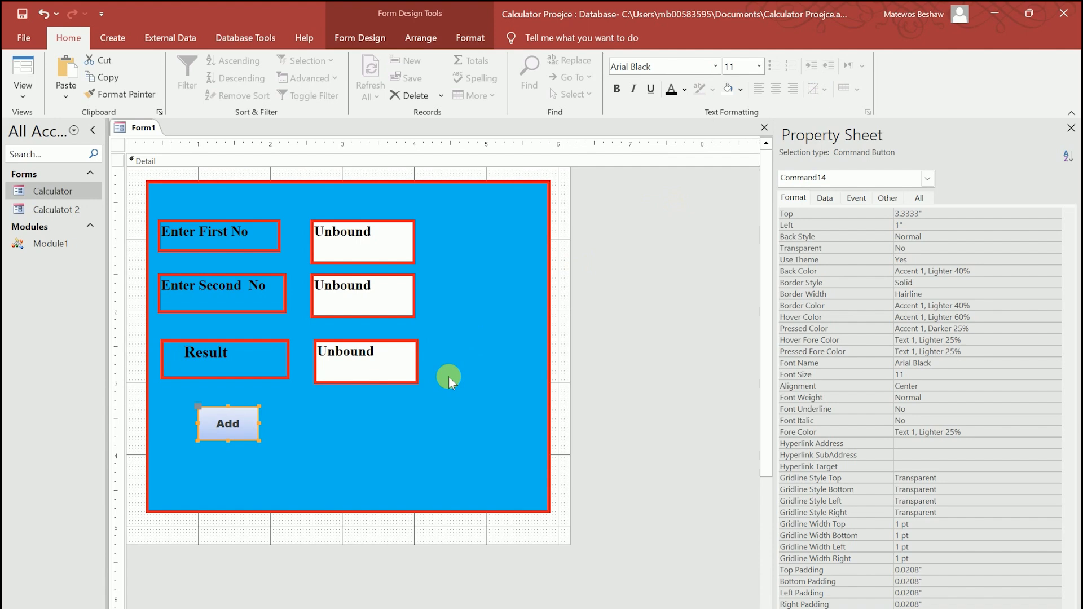
Adjust the Add button's size slightly, with its top edge at about 3.25 inches
{"action": "left_click", "coordinate": [399, 422]}
{"action": "left_click", "coordinate": [246, 435]}
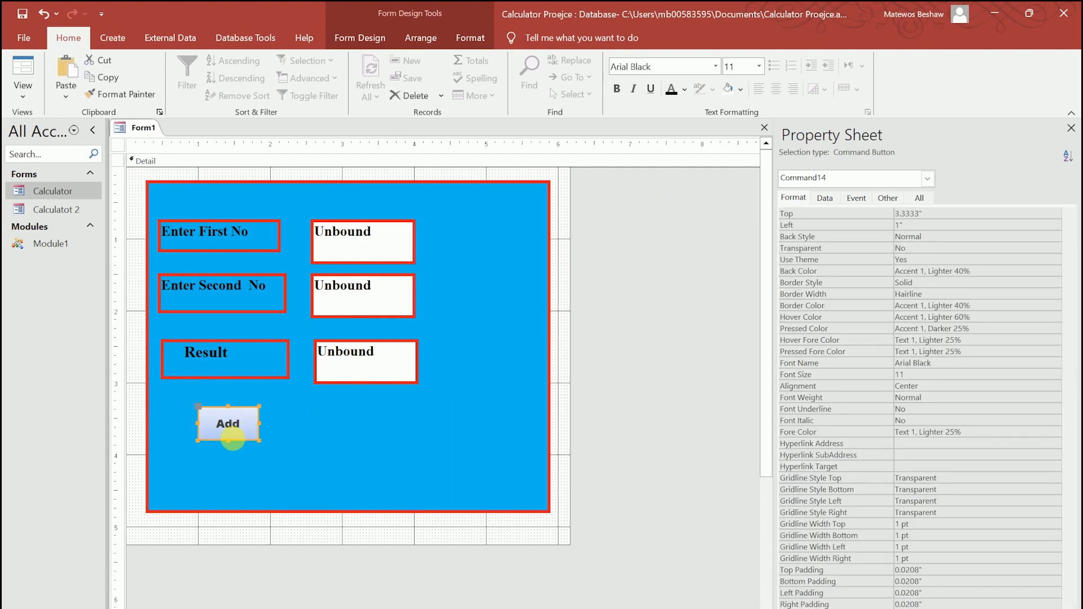
{"action": "left_click_drag", "start_coordinate": [229, 440], "coordinate": [229, 452]}
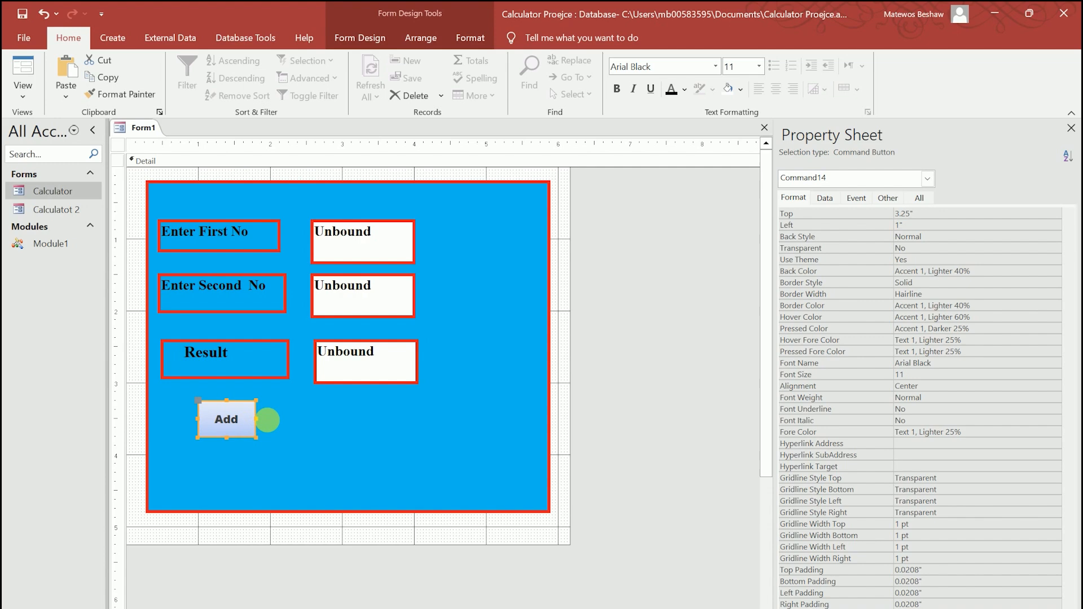
Select the frame together with the Add button and shift both slightly down and left, the frame to about 0.375 inches top and 0.25 inches left
{"action": "left_click", "coordinate": [299, 432]}
{"action": "left_click", "coordinate": [237, 423], "text": "shift"}
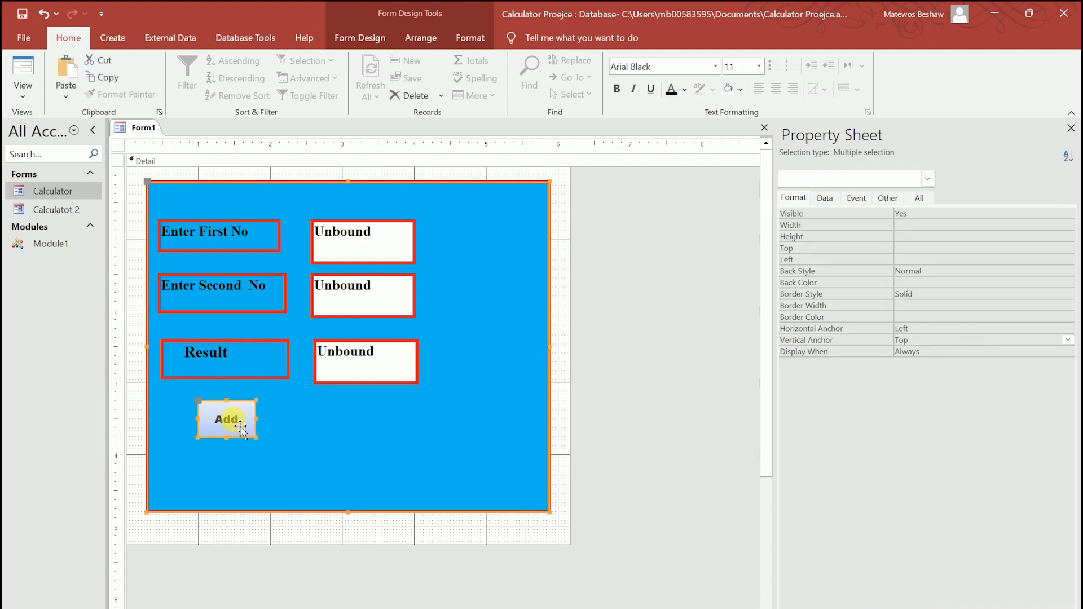
{"action": "left_click_drag", "start_coordinate": [237, 436], "coordinate": [234, 449]}
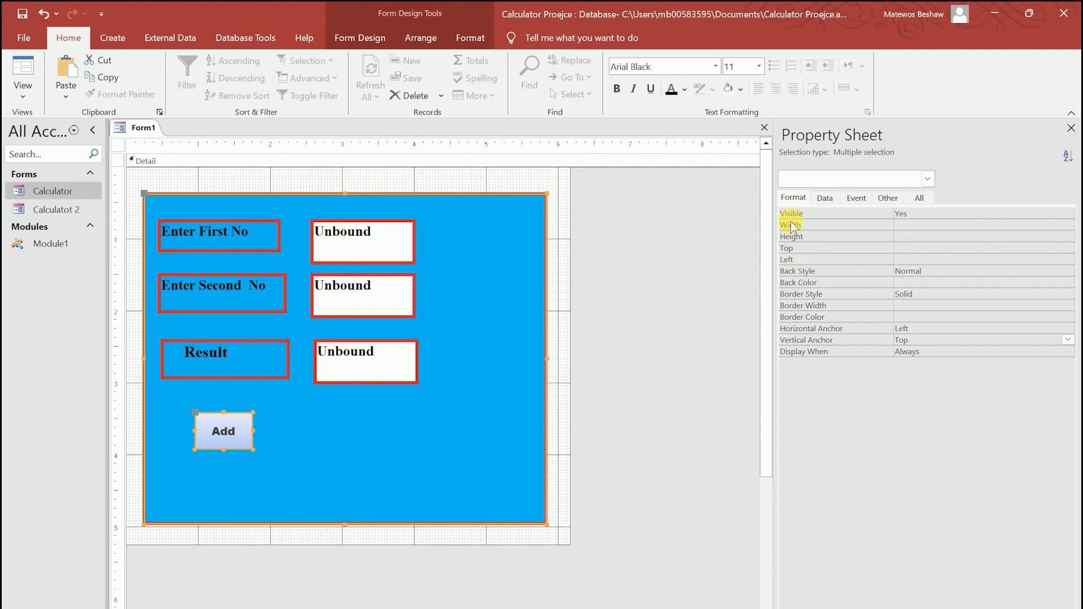
Set the border color of the selected frame and Add button to black, #000000
{"action": "left_click", "coordinate": [830, 317]}
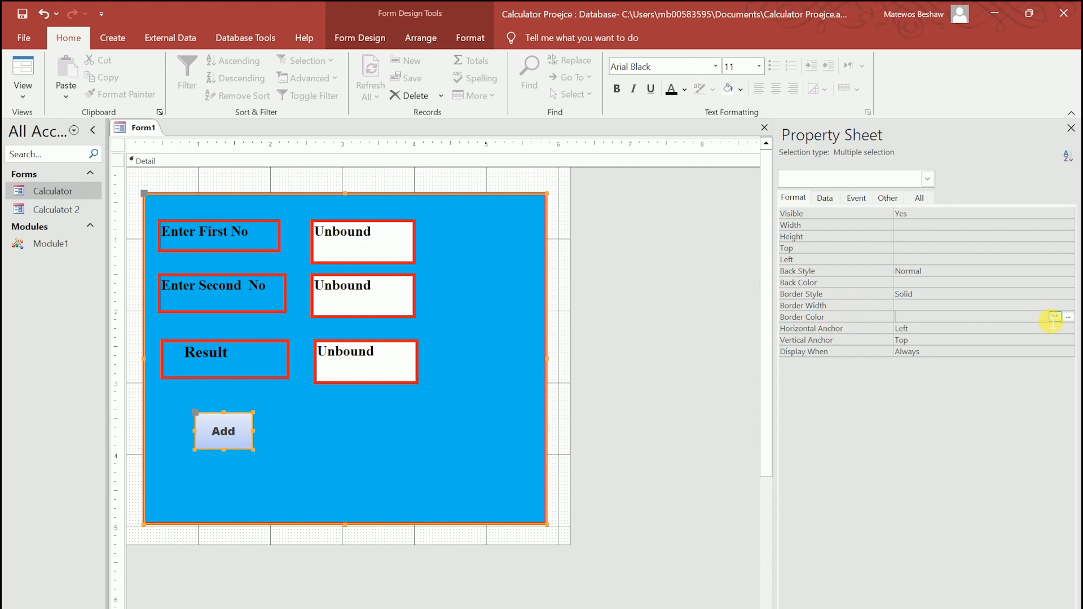
{"action": "left_click", "coordinate": [1055, 317]}
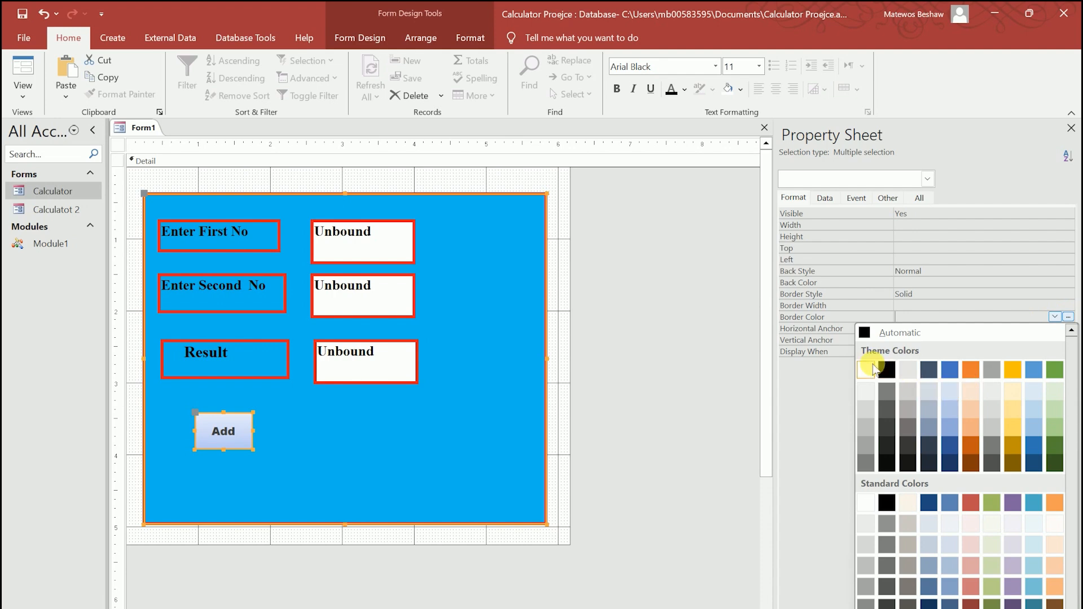
{"action": "left_click", "coordinate": [890, 507]}
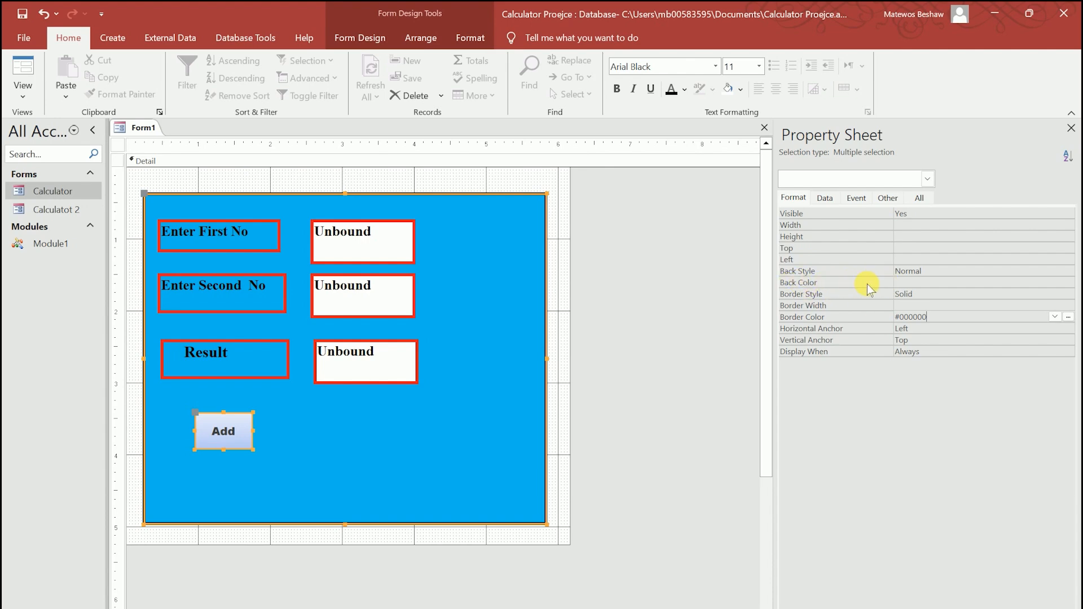
Try black (Text 1) as the back color of the frame and Add button, and undo that change
{"action": "left_click", "coordinate": [954, 282]}
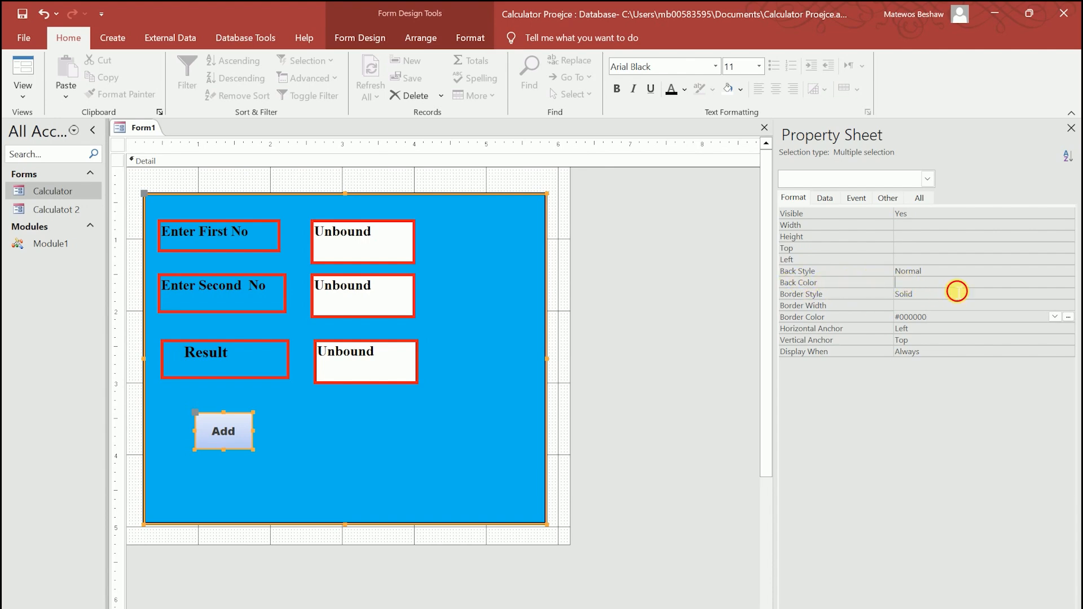
{"action": "left_click", "coordinate": [1067, 283]}
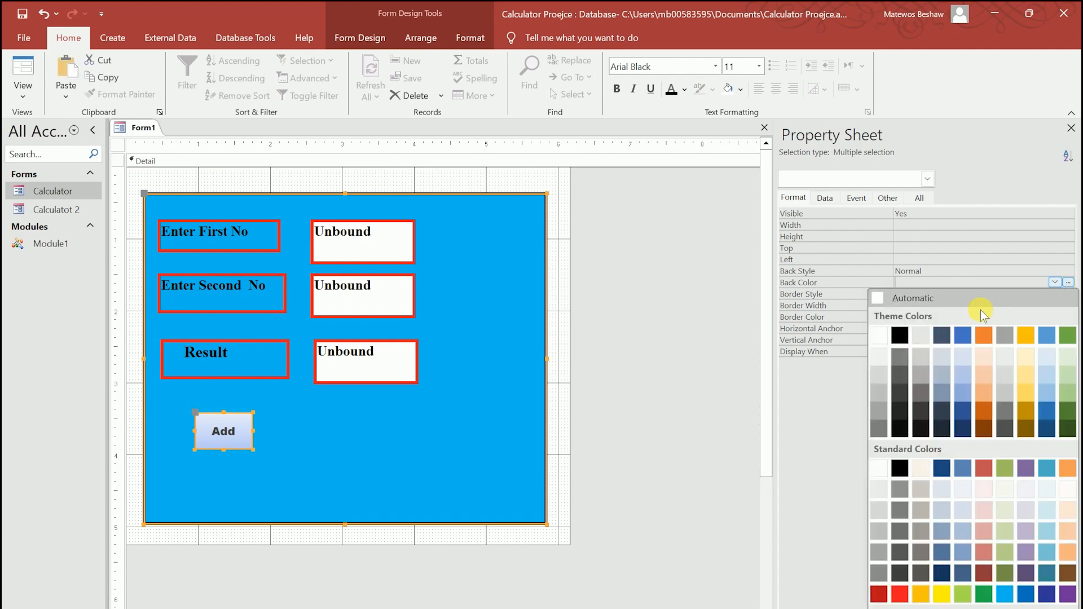
{"action": "left_click", "coordinate": [901, 335]}
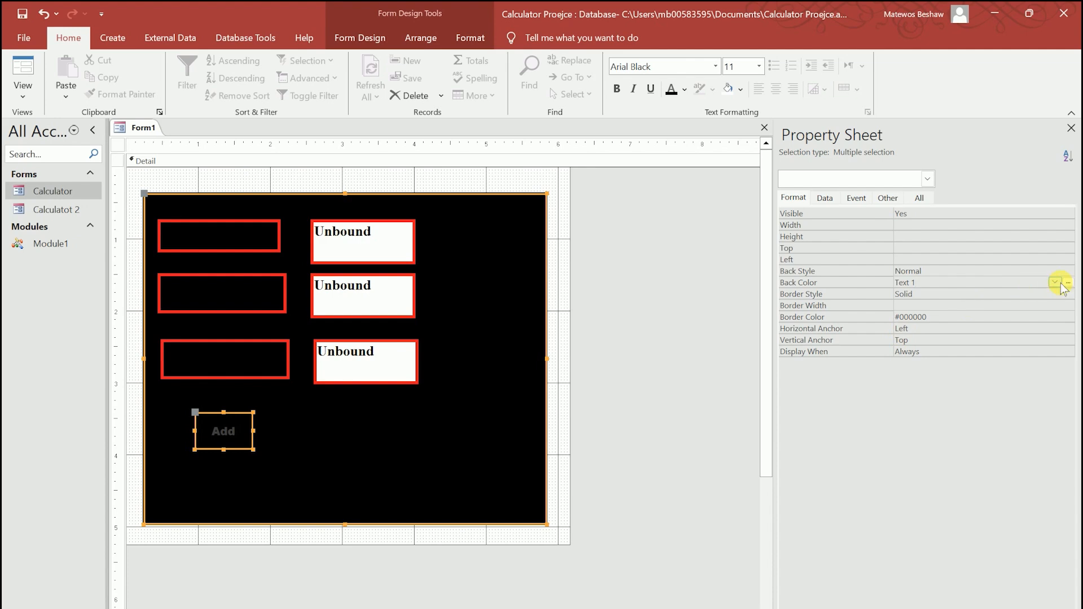
{"action": "key", "text": "ctrl+z"}
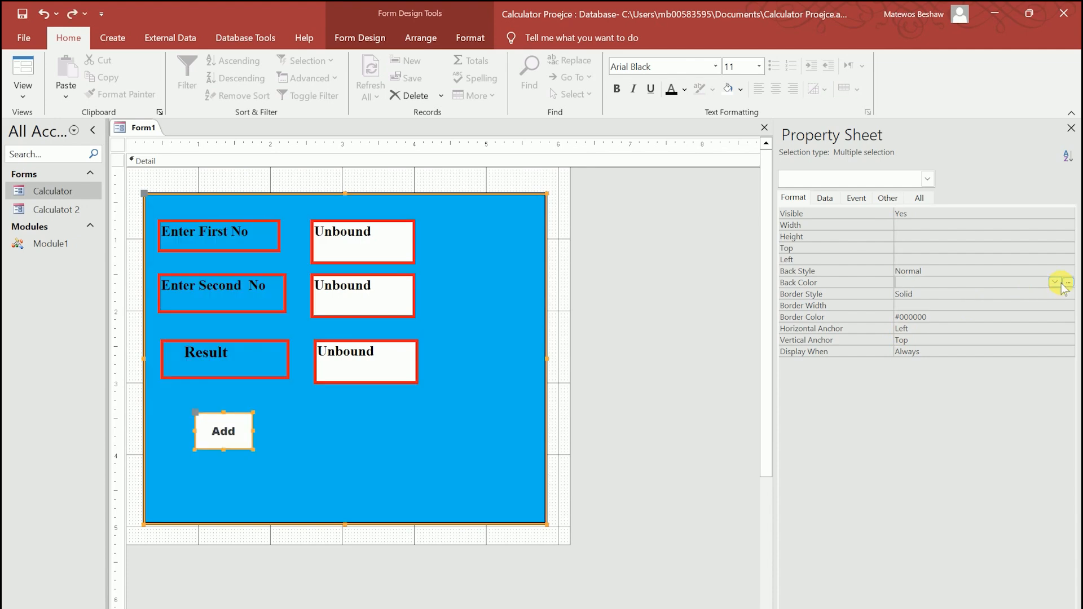
Select only the Add button and set its outline thickness to 3 pt
{"action": "left_click", "coordinate": [286, 445]}
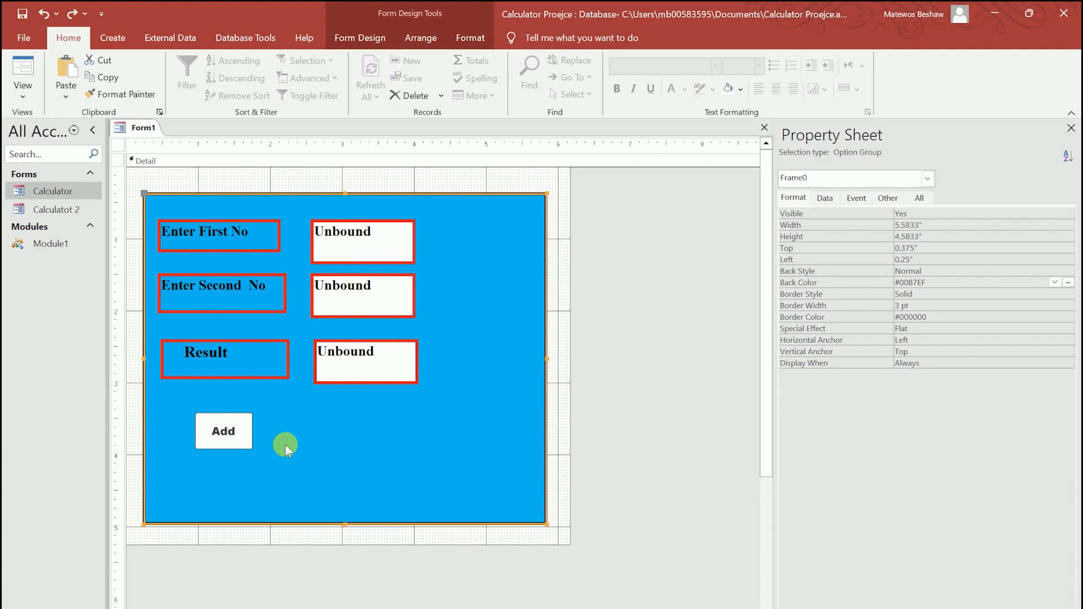
{"action": "left_click", "coordinate": [252, 422]}
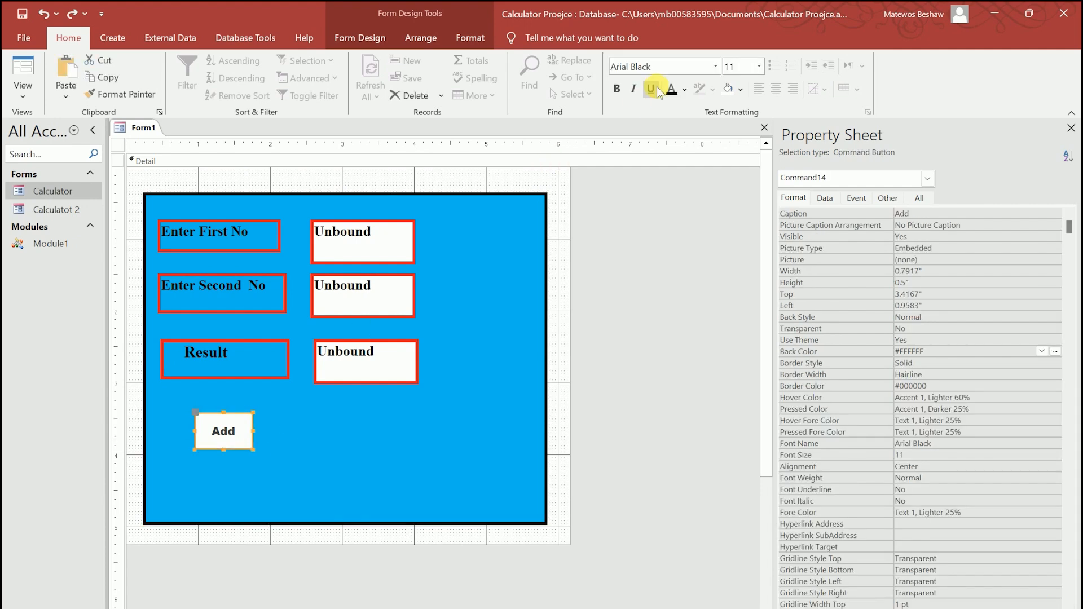
{"action": "left_click", "coordinate": [470, 37]}
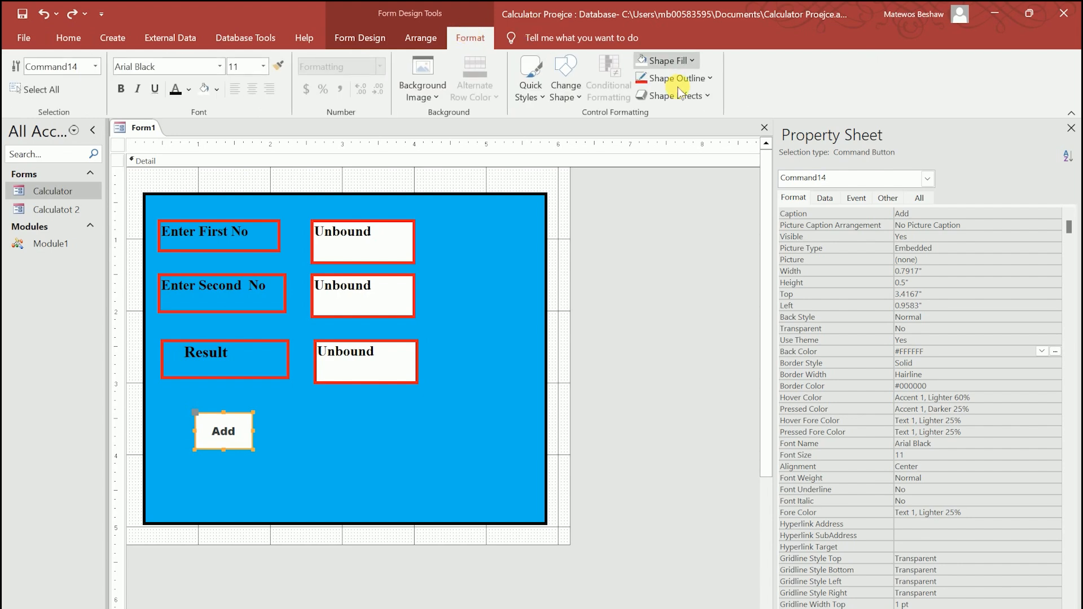
{"action": "left_click", "coordinate": [709, 79]}
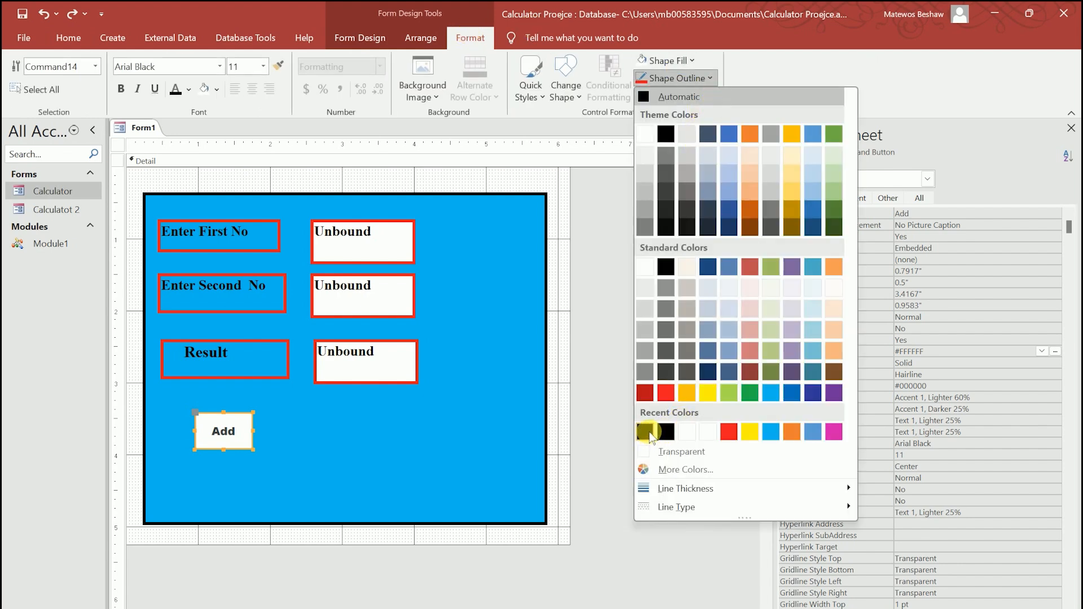
{"action": "mouse_move", "coordinate": [686, 489]}
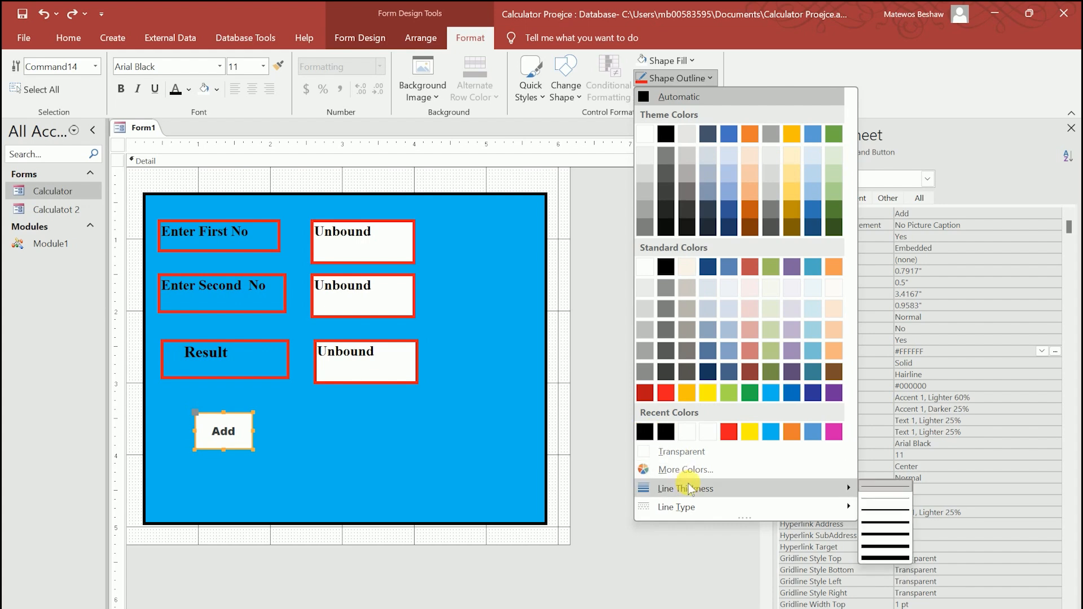
{"action": "left_click", "coordinate": [883, 523]}
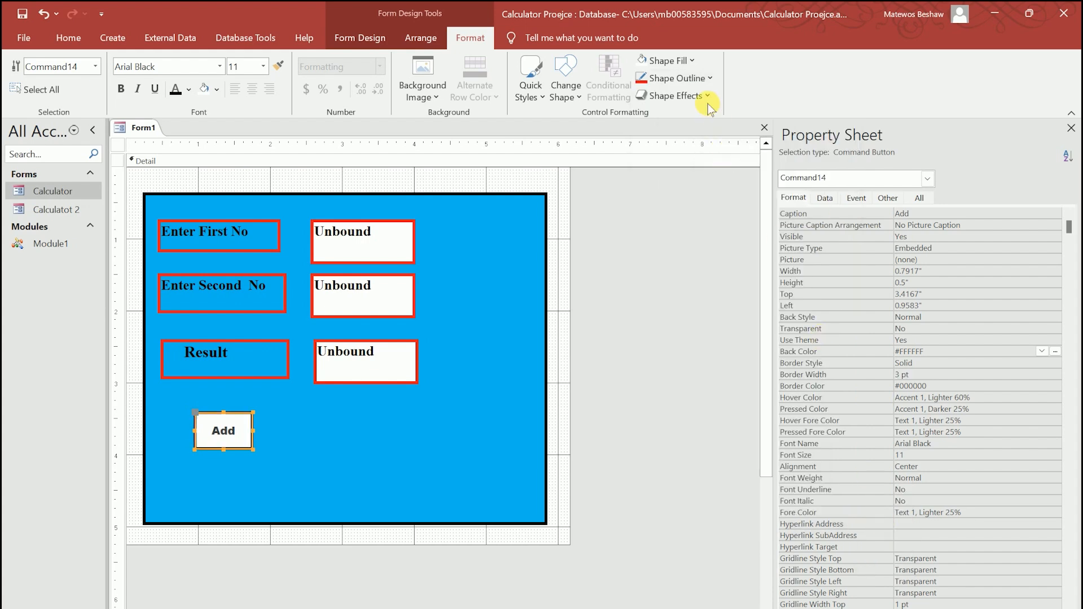
Try yellow as the Add button's outline color, and set it to red, #ED1C24
{"action": "left_click", "coordinate": [707, 82]}
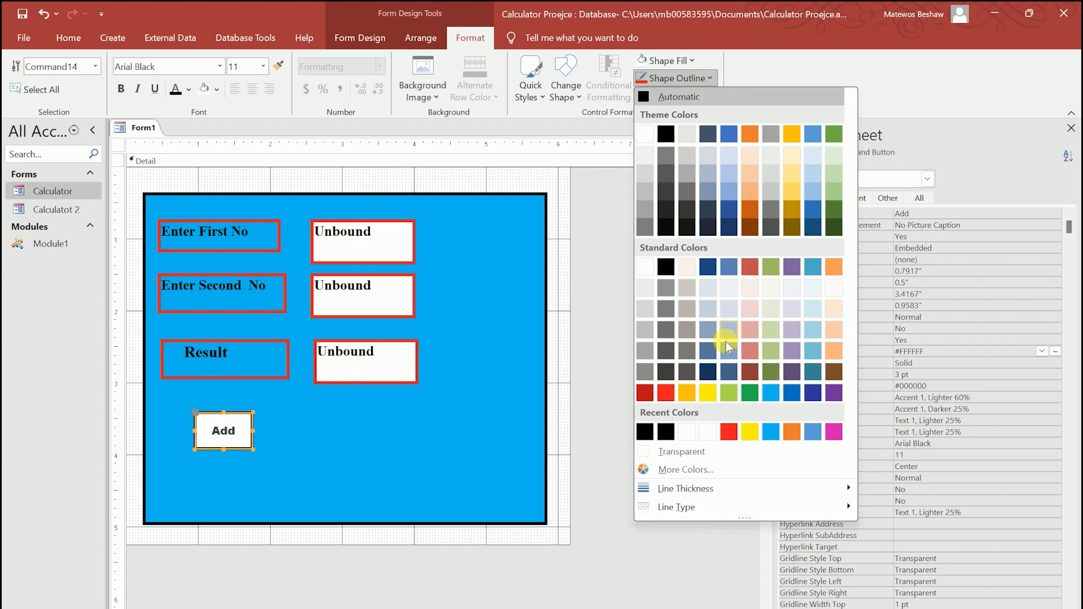
{"action": "left_click", "coordinate": [710, 394]}
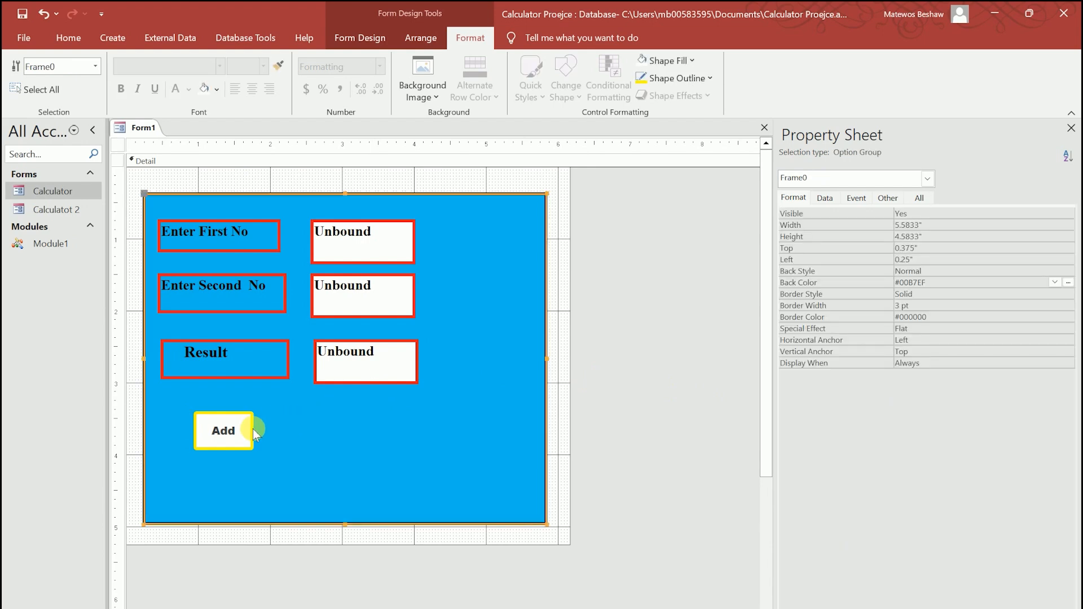
{"action": "left_click", "coordinate": [709, 79]}
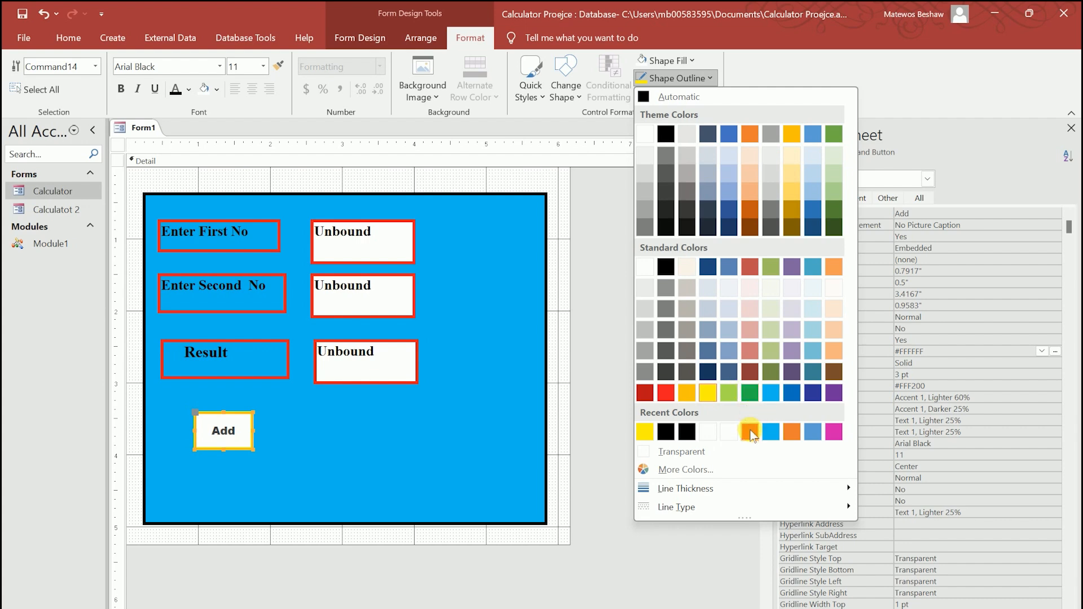
{"action": "left_click", "coordinate": [750, 432]}
{"action": "left_click", "coordinate": [366, 430]}
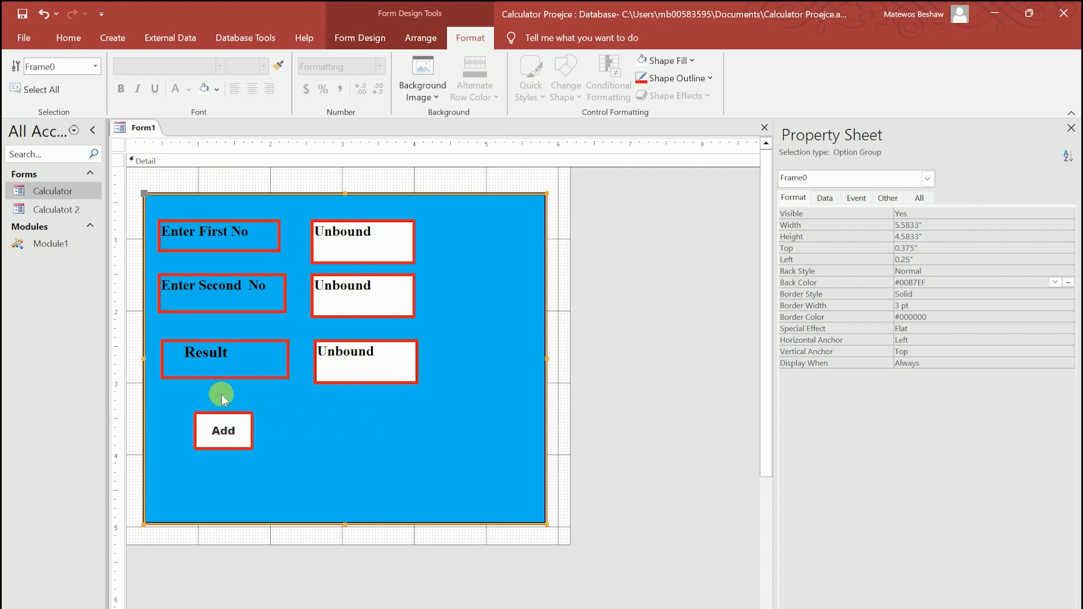
Copy the Add button and paste two copies stacked below it
{"action": "left_click", "coordinate": [222, 432], "text": "shift"}
{"action": "left_click", "coordinate": [250, 431]}
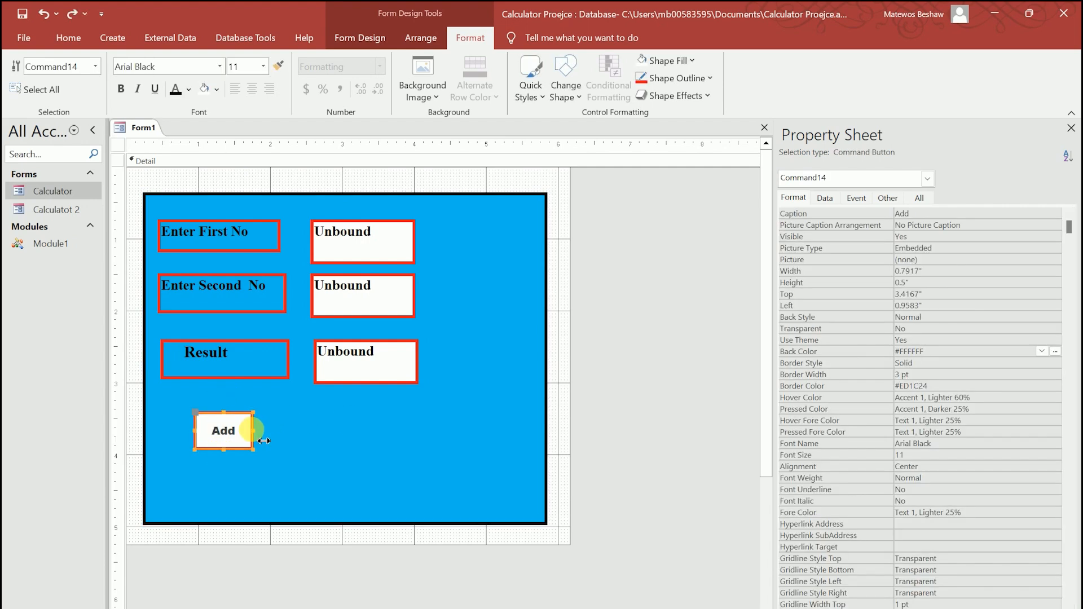
{"action": "key", "text": "ctrl+c"}
{"action": "key", "text": "ctrl+v"}
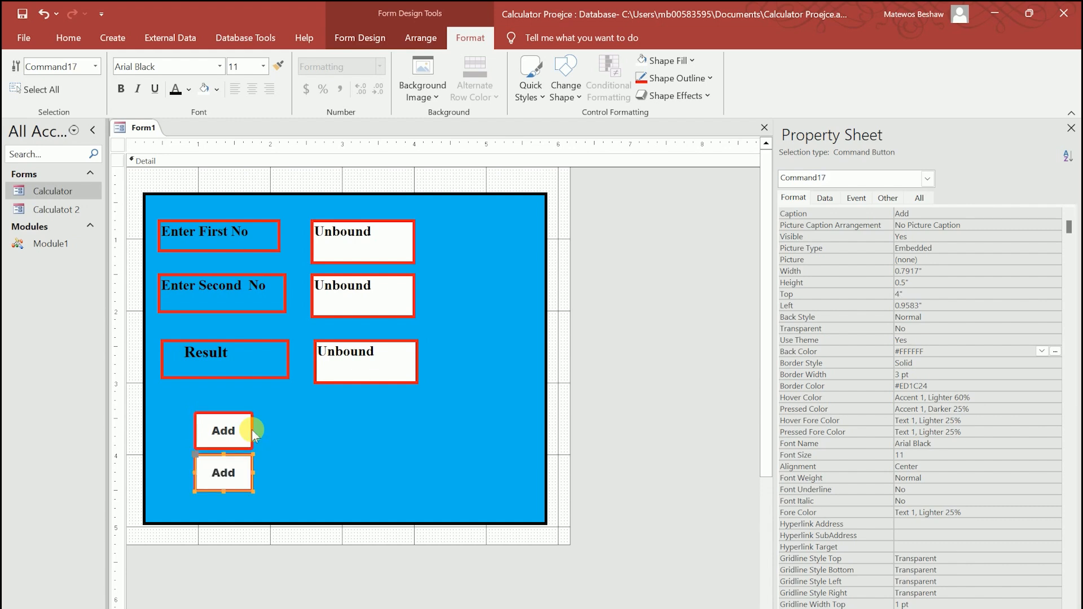
{"action": "key", "text": "ctrl+v"}
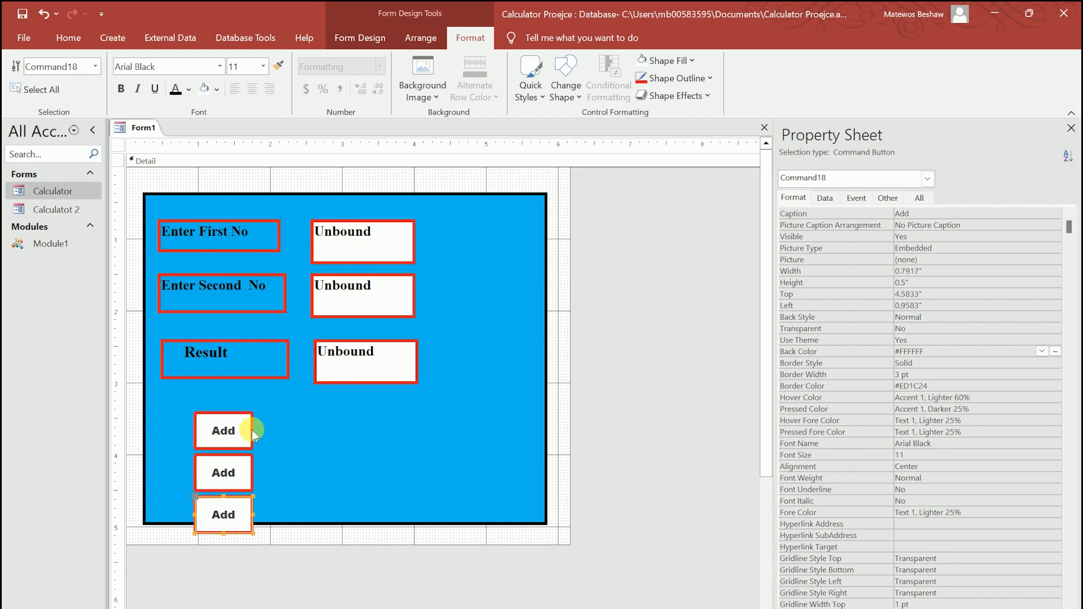
Move the lowest Add copy beside the original button and duplicate it below to complete a two-by-two button grid
{"action": "left_click", "coordinate": [342, 469]}
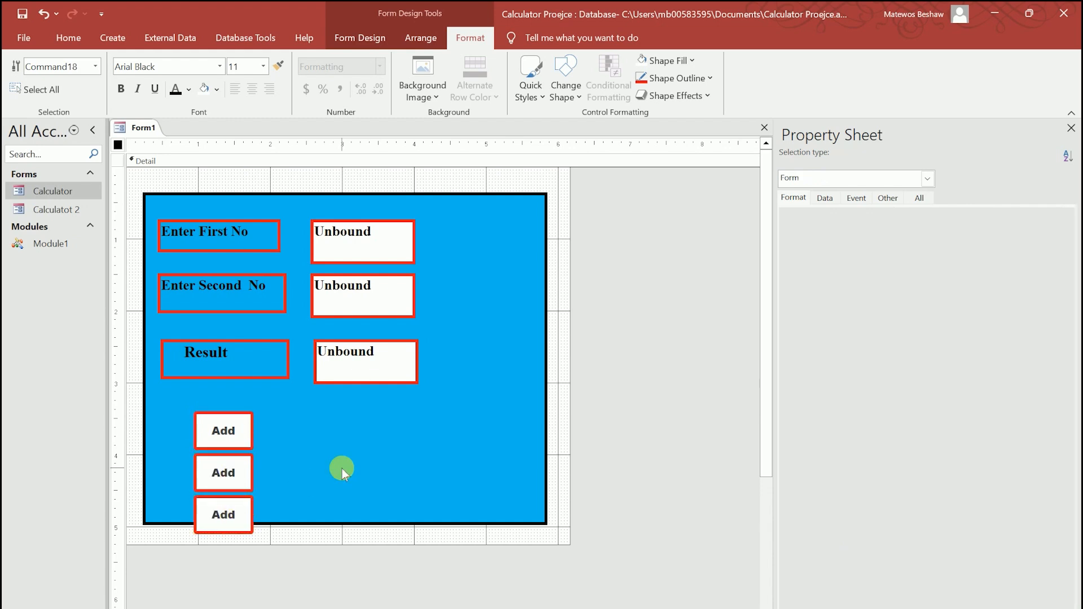
{"action": "left_click_drag", "start_coordinate": [215, 506], "coordinate": [290, 427]}
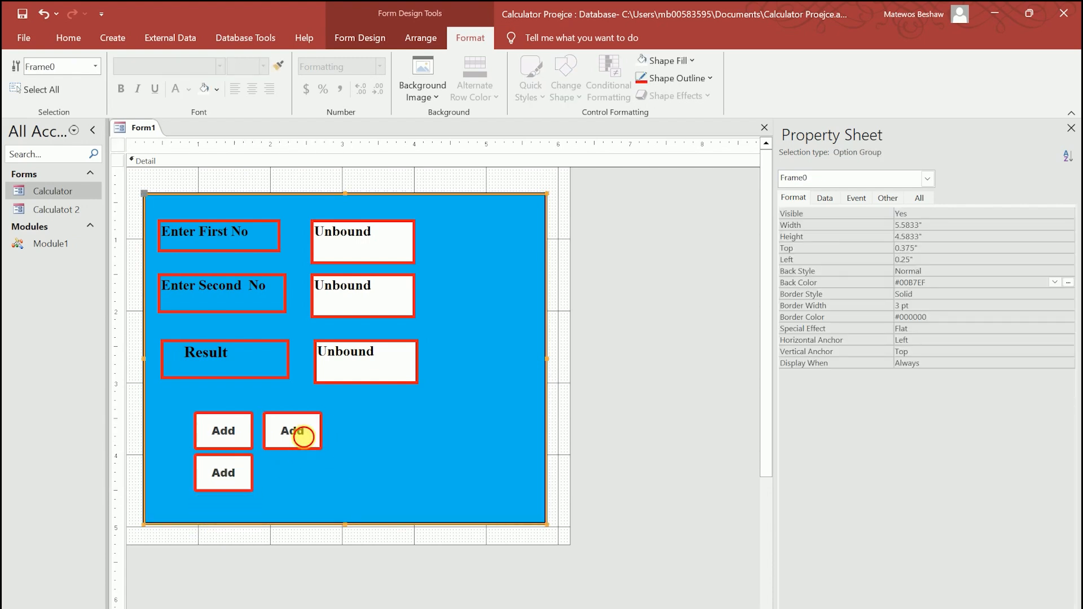
{"action": "left_click", "coordinate": [294, 430]}
{"action": "key", "text": "ctrl+d"}
{"action": "left_click", "coordinate": [360, 475]}
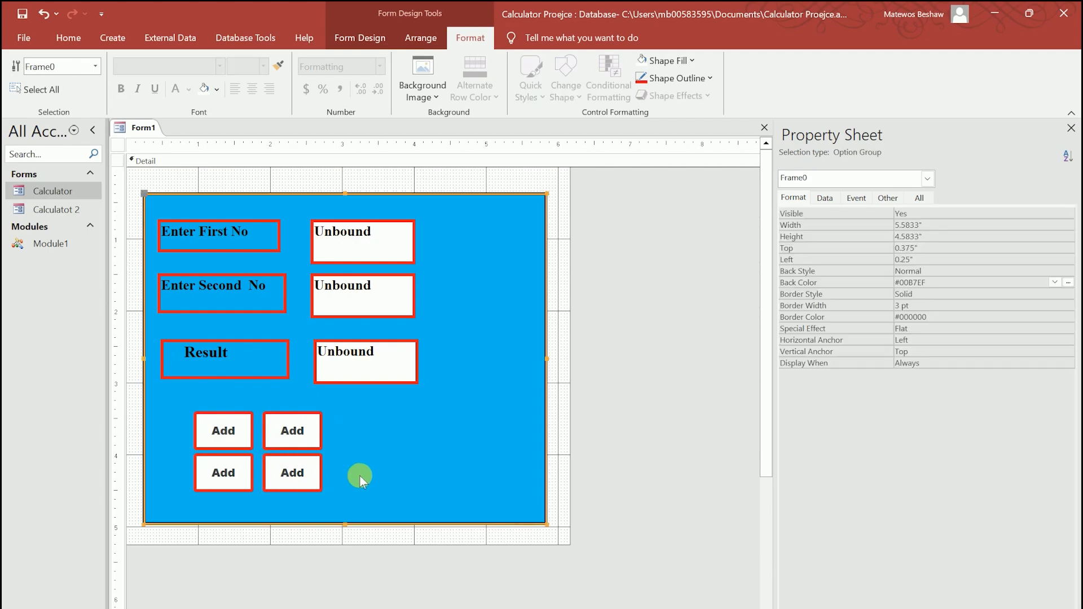
Change the captions of the first column's buttons to + for the upper one and - for the lower one
{"action": "left_click", "coordinate": [230, 458]}
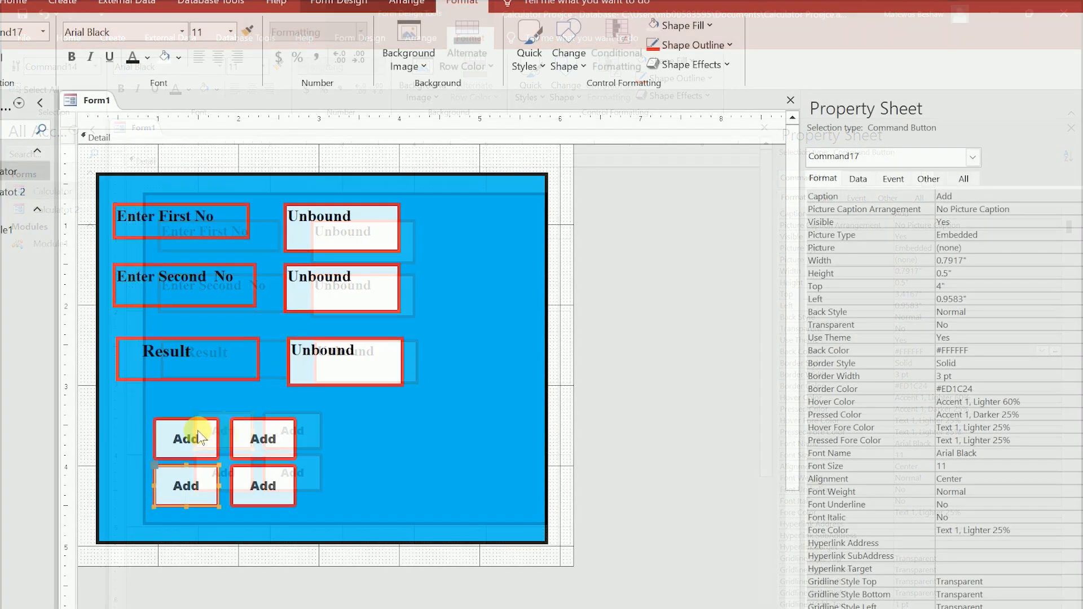
{"action": "left_click", "coordinate": [223, 433]}
{"action": "left_click", "coordinate": [186, 440]}
{"action": "double_click", "coordinate": [186, 440]}
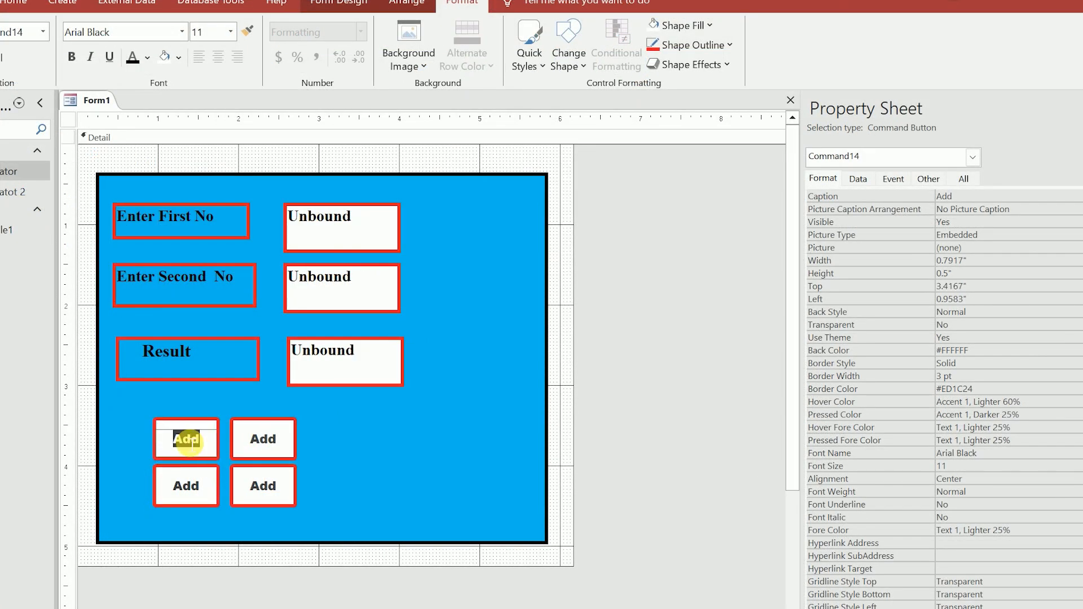
{"action": "key", "text": "BackSpace"}
{"action": "type", "text": "+"}
{"action": "left_click", "coordinate": [186, 486]}
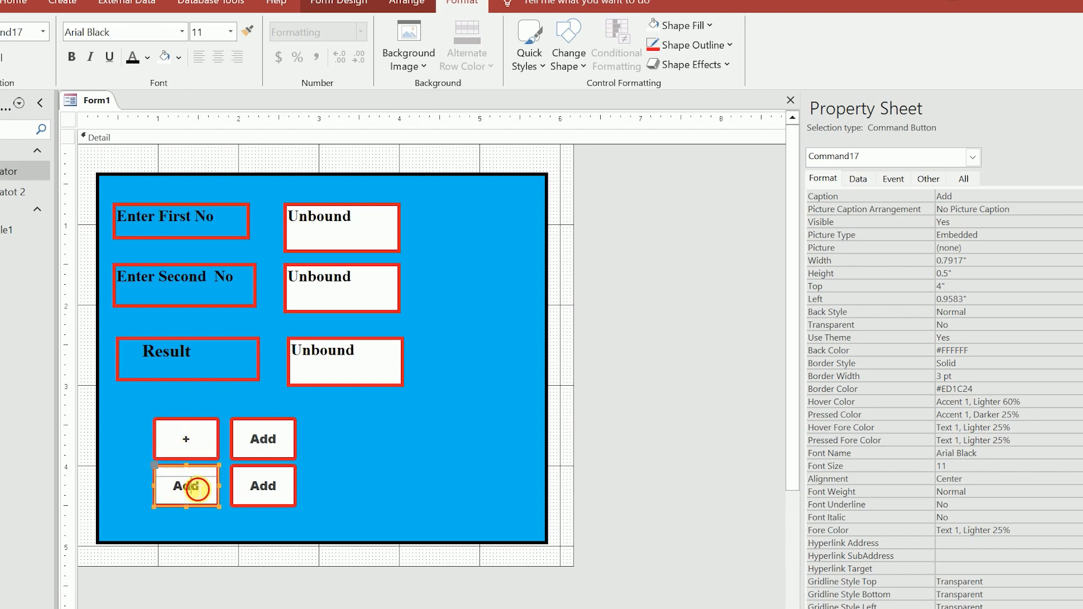
{"action": "double_click", "coordinate": [186, 485]}
{"action": "type", "text": "-"}
Change the captions of the second column's buttons to * for the upper one and / for the lower one
{"action": "left_click", "coordinate": [265, 438]}
{"action": "double_click", "coordinate": [266, 439]}
{"action": "type", "text": "*"}
{"action": "left_click", "coordinate": [263, 485]}
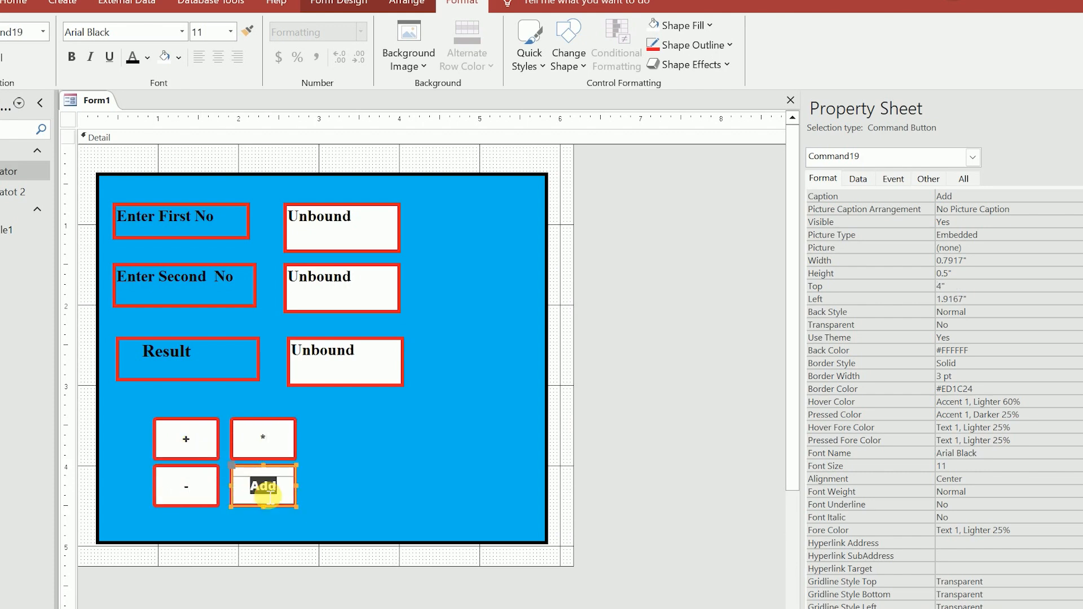
{"action": "double_click", "coordinate": [266, 490]}
{"action": "type", "text": "/"}
{"action": "left_click", "coordinate": [412, 507]}
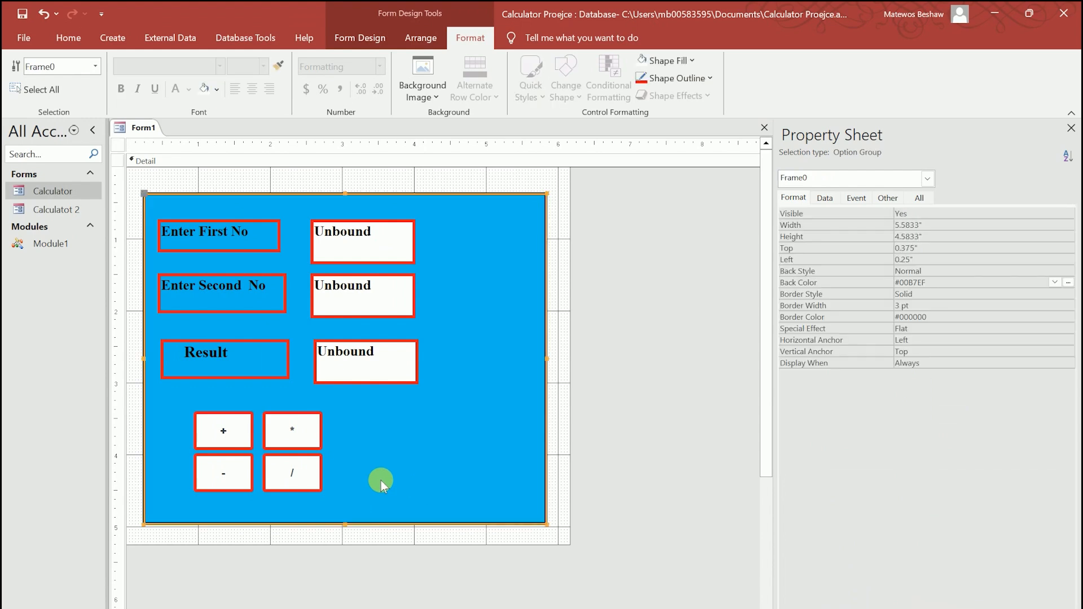
Select all four operator buttons and set their font size to 28
{"action": "left_click_drag", "start_coordinate": [342, 498], "coordinate": [198, 410]}
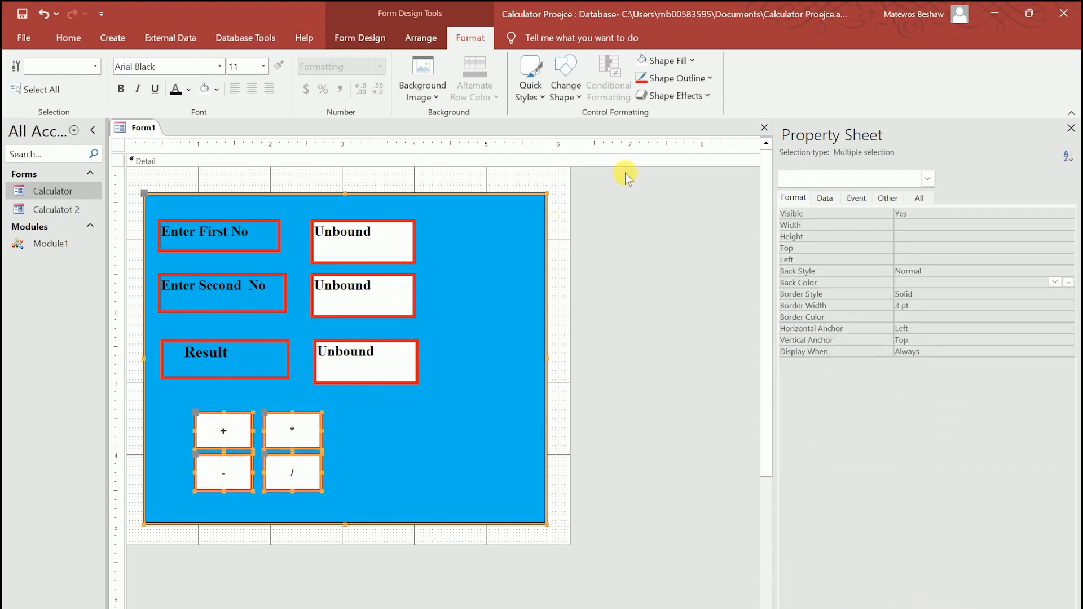
{"action": "left_click", "coordinate": [264, 66]}
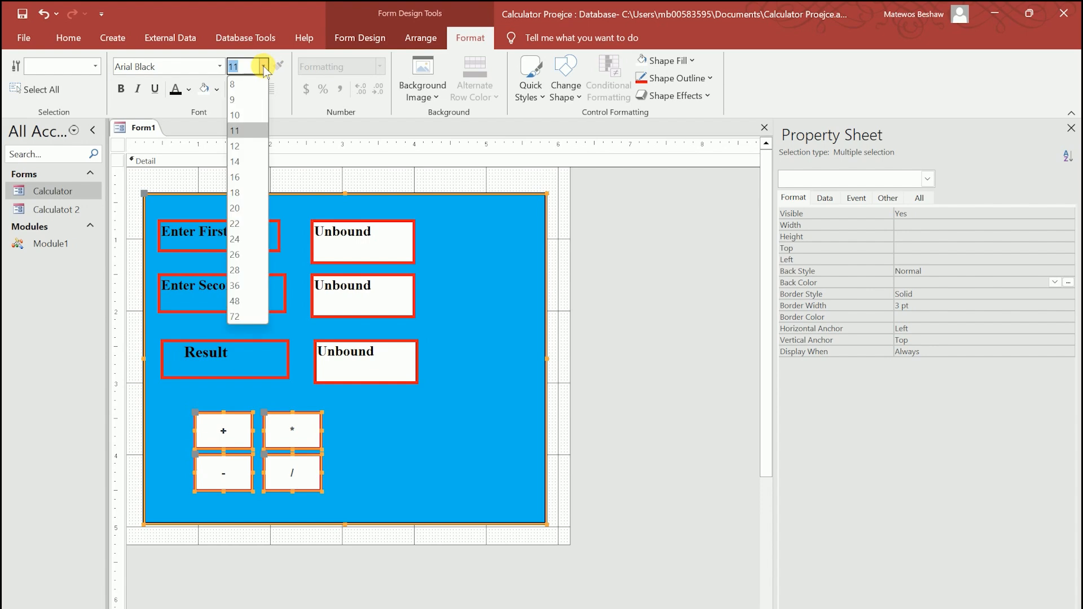
{"action": "left_click", "coordinate": [238, 271]}
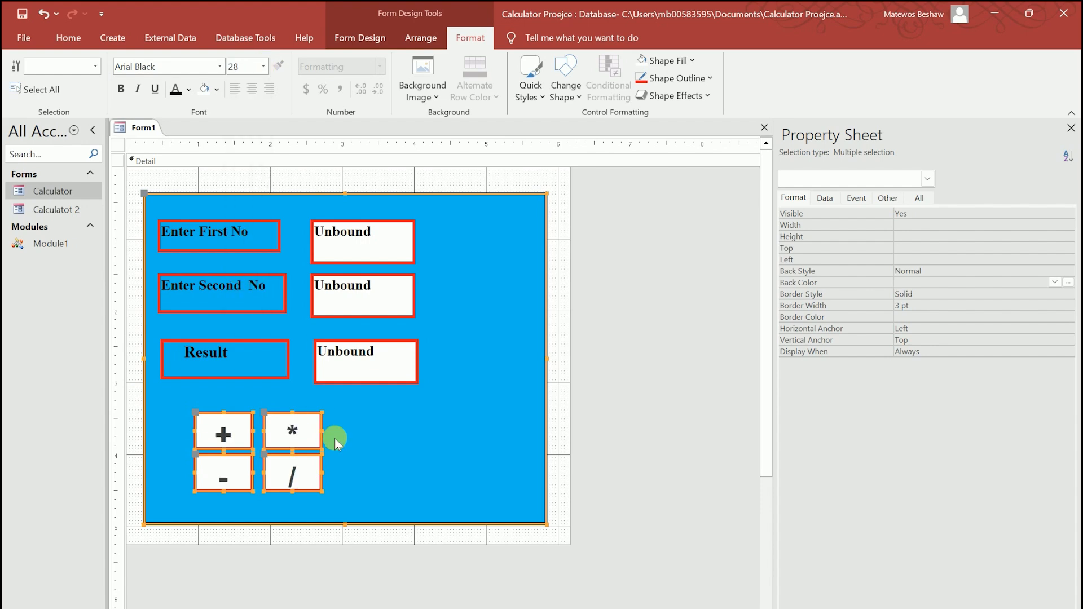
{"action": "left_click", "coordinate": [354, 493]}
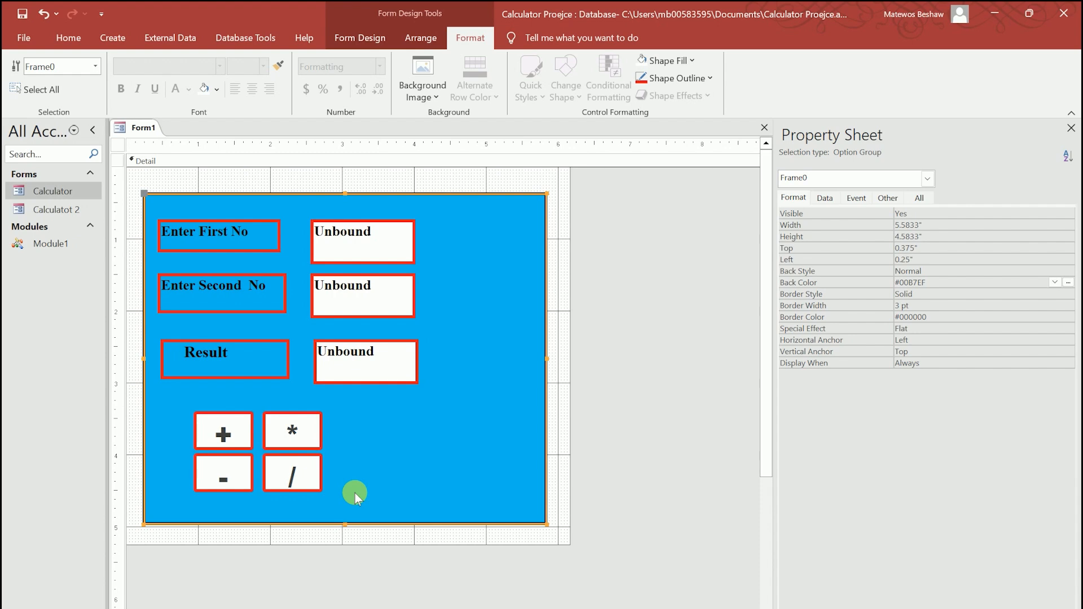
Save the form under the name Simple Calc
{"action": "key", "text": "ctrl+s"}
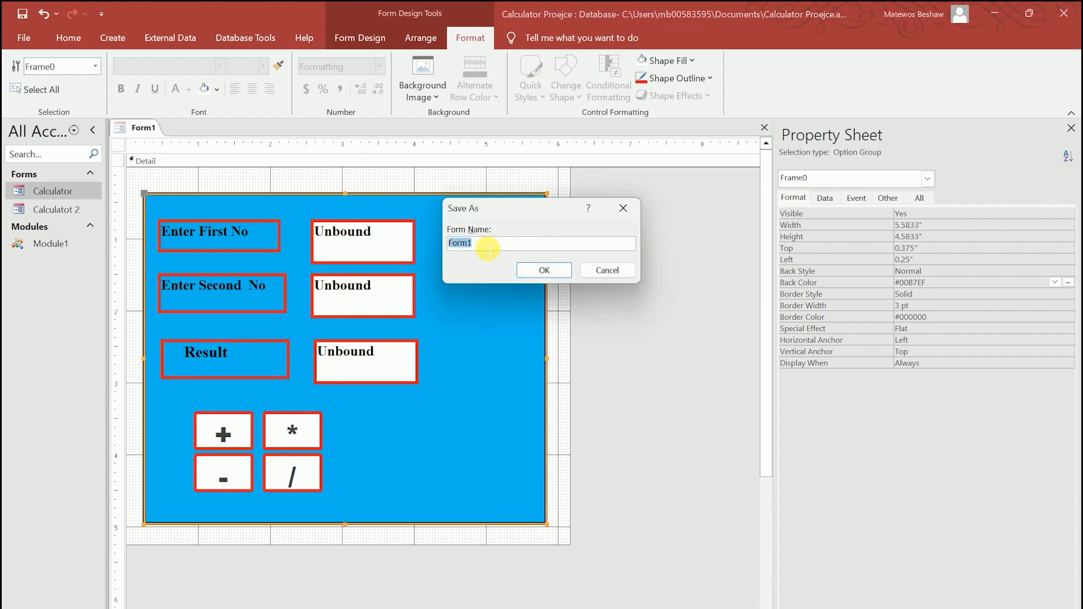
{"action": "type", "text": "Simple Calc"}
{"action": "left_click", "coordinate": [541, 271]}
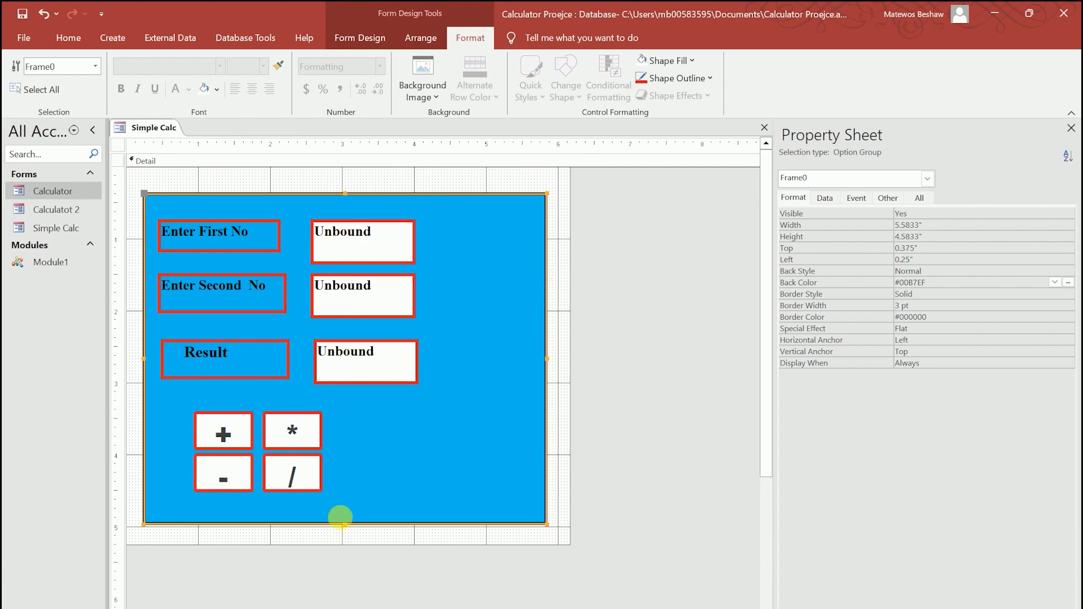
Duplicate the * button, place the copy beside the operator grid inside the frame, and set its caption to Clear
{"action": "left_click", "coordinate": [318, 415]}
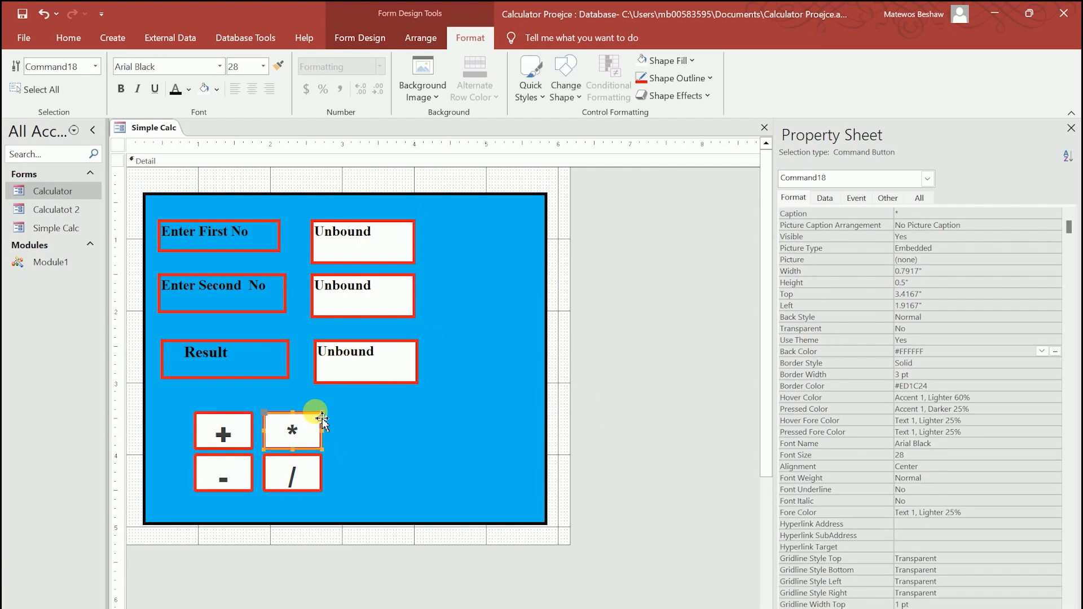
{"action": "key", "text": "ctrl+v"}
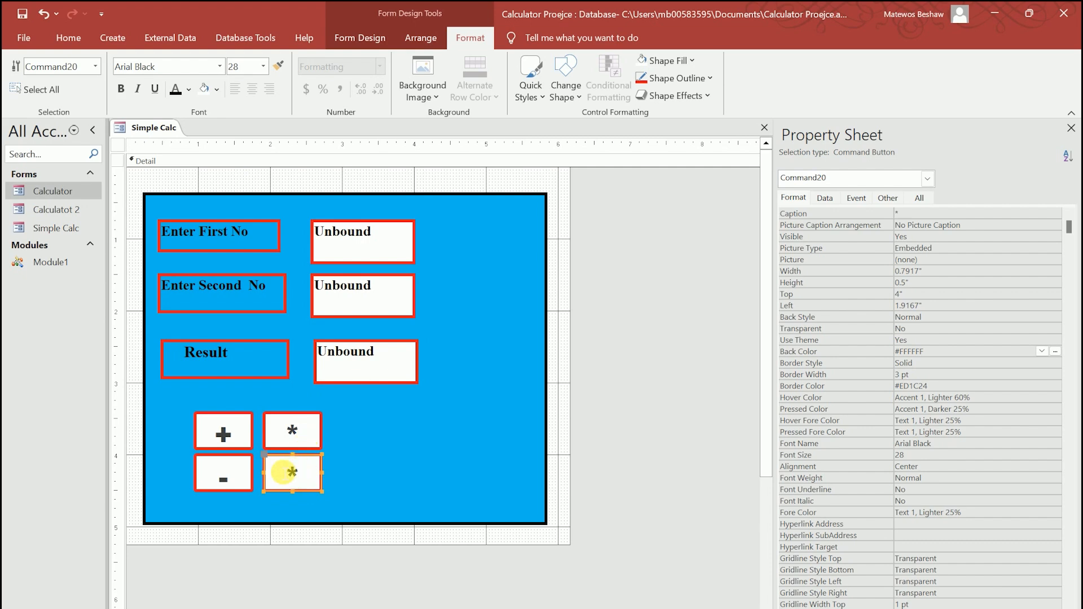
{"action": "left_click_drag", "start_coordinate": [273, 464], "coordinate": [429, 443]}
{"action": "type", "text": "Clear"}
{"action": "left_click", "coordinate": [498, 470]}
{"action": "left_click", "coordinate": [435, 438]}
{"action": "left_click", "coordinate": [451, 438]}
Widen the gap between the +/- button column and the *// button column by moving each column slightly outward
{"action": "left_click_drag", "start_coordinate": [183, 402], "coordinate": [244, 503]}
{"action": "left_click_drag", "start_coordinate": [216, 424], "coordinate": [201, 424]}
{"action": "left_click_drag", "start_coordinate": [257, 397], "coordinate": [317, 488]}
{"action": "left_click_drag", "start_coordinate": [286, 426], "coordinate": [298, 426]}
Enlarge the Clear button vertically so it spans both rows of operator buttons
{"action": "left_click", "coordinate": [391, 443]}
{"action": "left_click_drag", "start_coordinate": [391, 421], "coordinate": [392, 416]}
{"action": "left_click_drag", "start_coordinate": [392, 465], "coordinate": [391, 489]}
{"action": "left_click", "coordinate": [479, 470]}
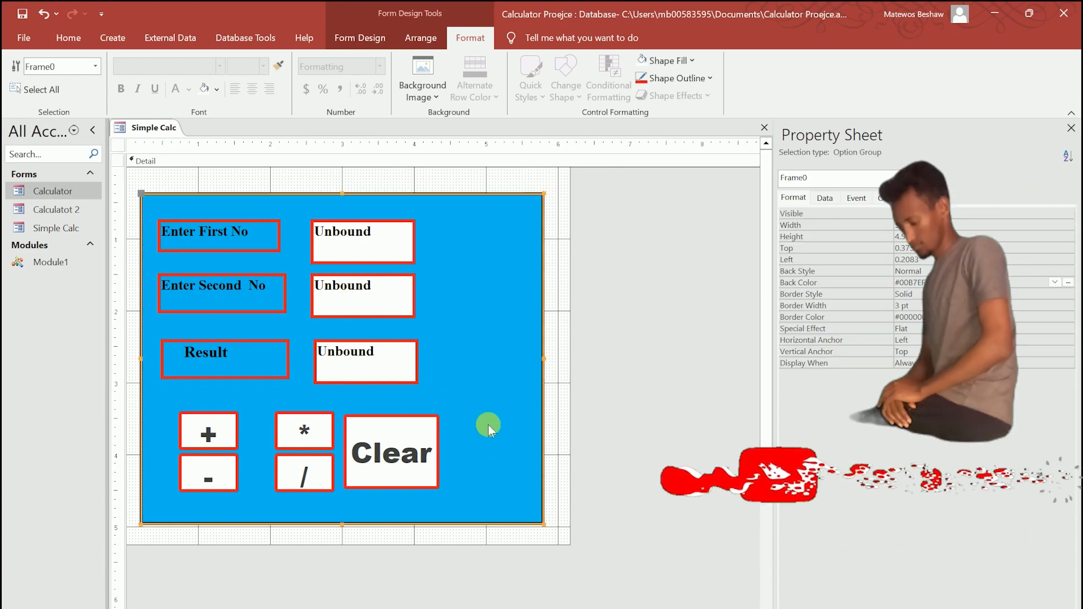
Set the Name property of the Enter First No text box to a
{"action": "left_click", "coordinate": [359, 243]}
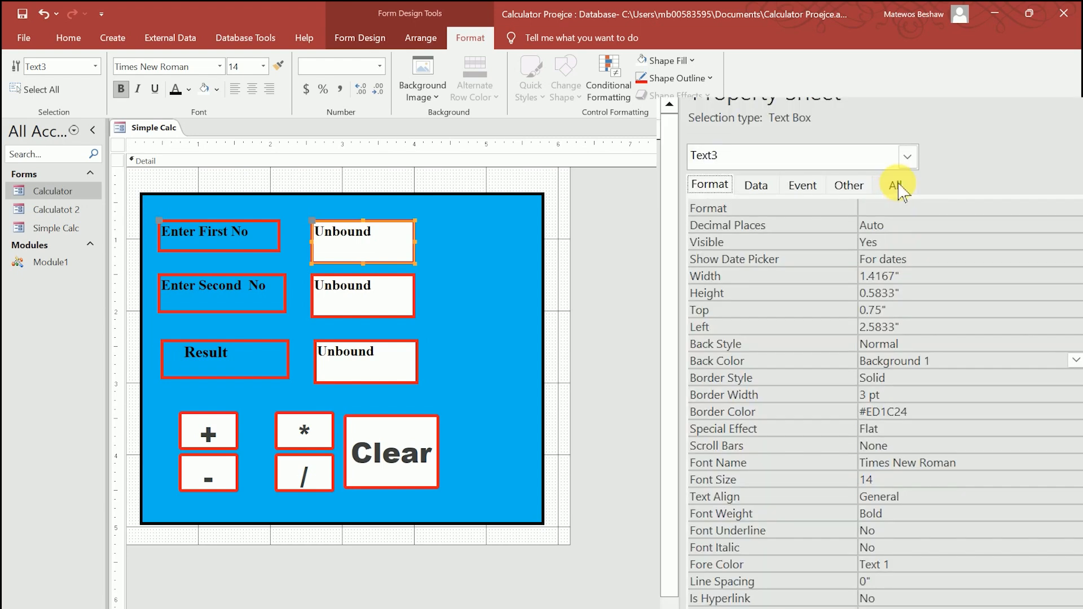
{"action": "left_click", "coordinate": [919, 197]}
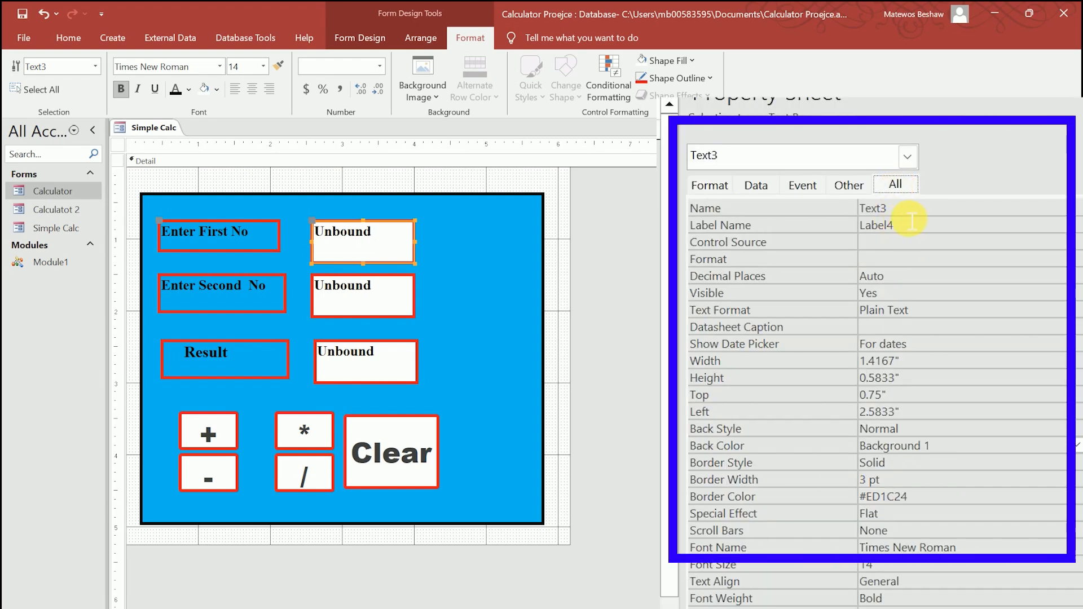
{"action": "left_click", "coordinate": [852, 209]}
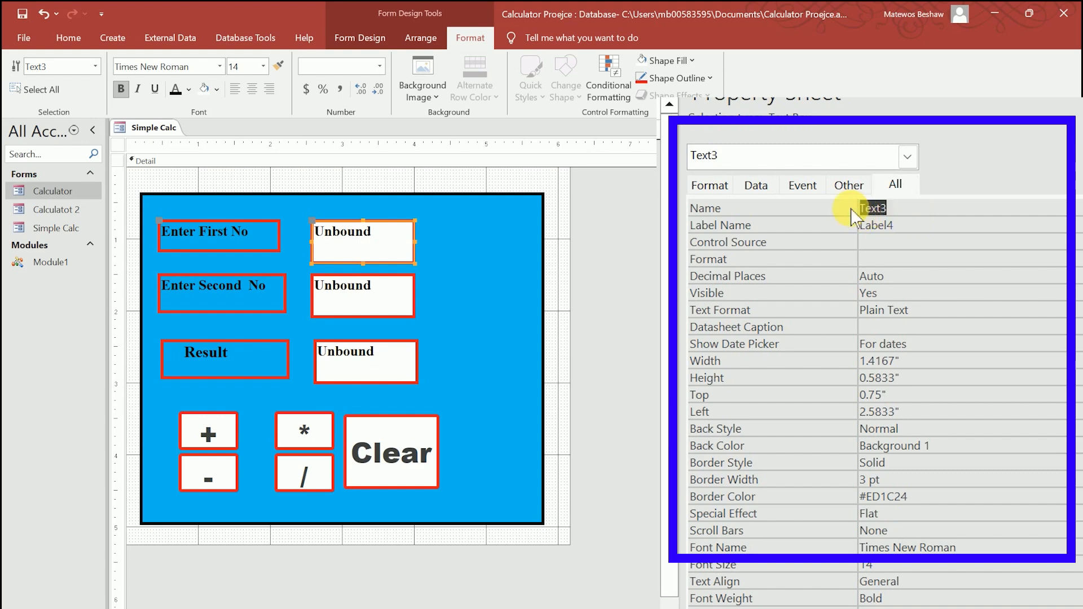
{"action": "type", "text": "a"}
Set the Name property of the Enter Second No text box to b
{"action": "left_click", "coordinate": [384, 299]}
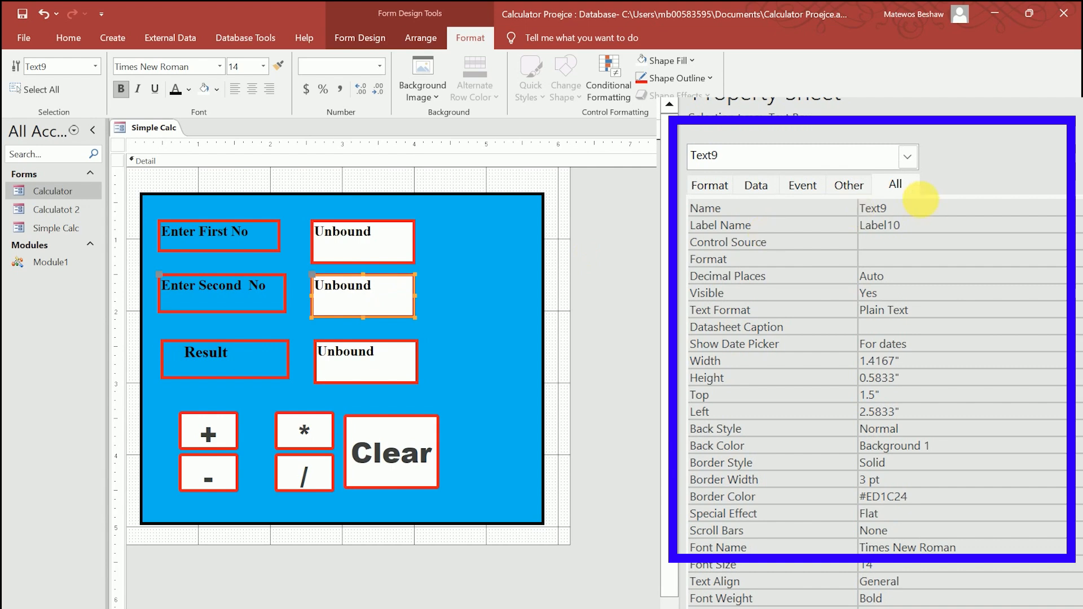
{"action": "left_click", "coordinate": [883, 211]}
{"action": "type", "text": "b"}
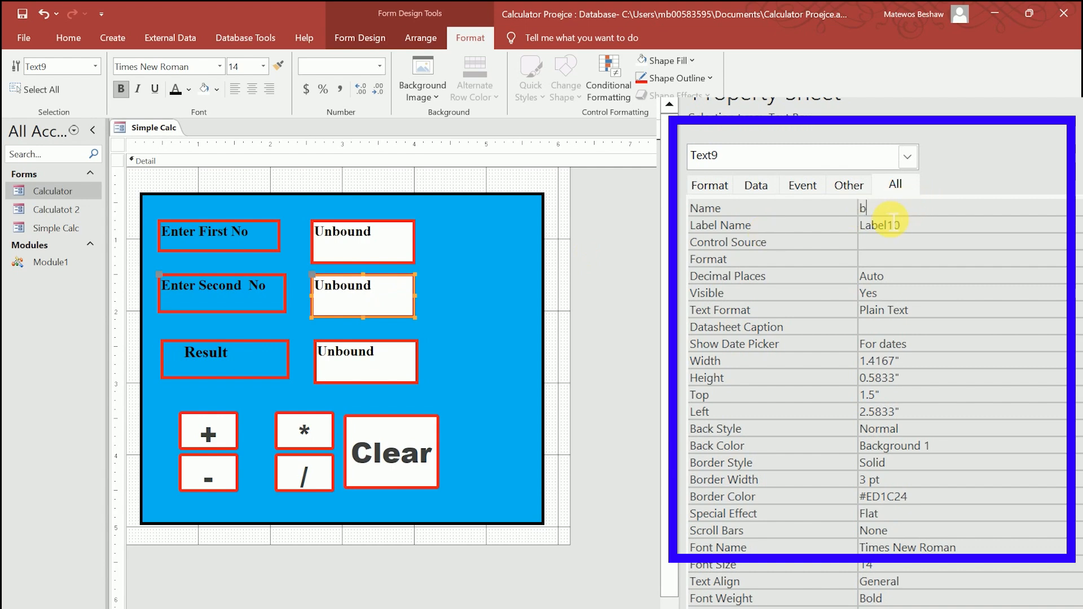
Set the Name property of the Result text box to c
{"action": "left_click", "coordinate": [362, 365]}
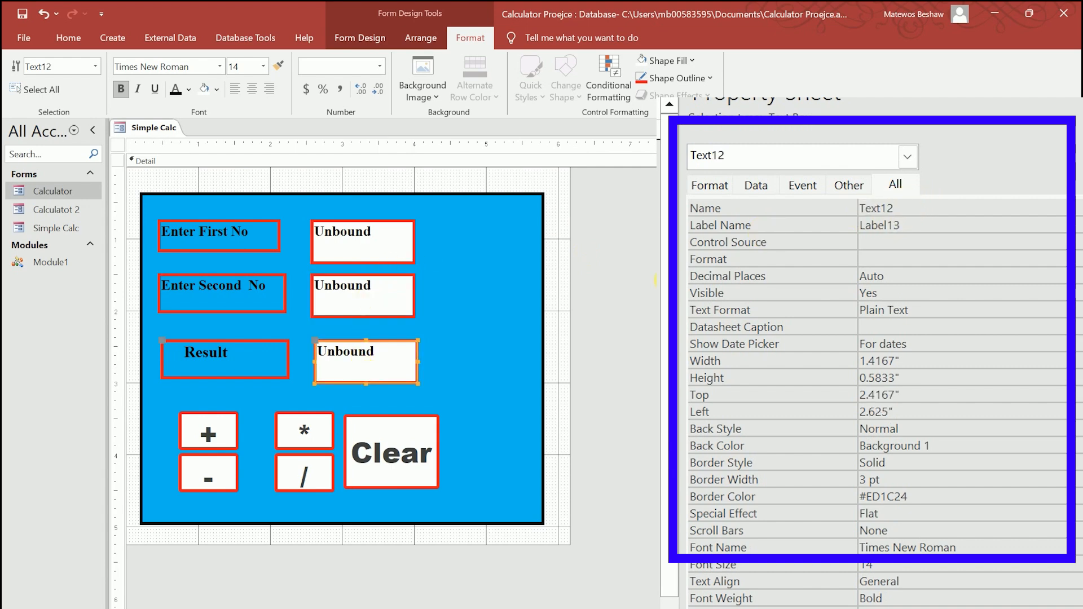
{"action": "left_click", "coordinate": [894, 209]}
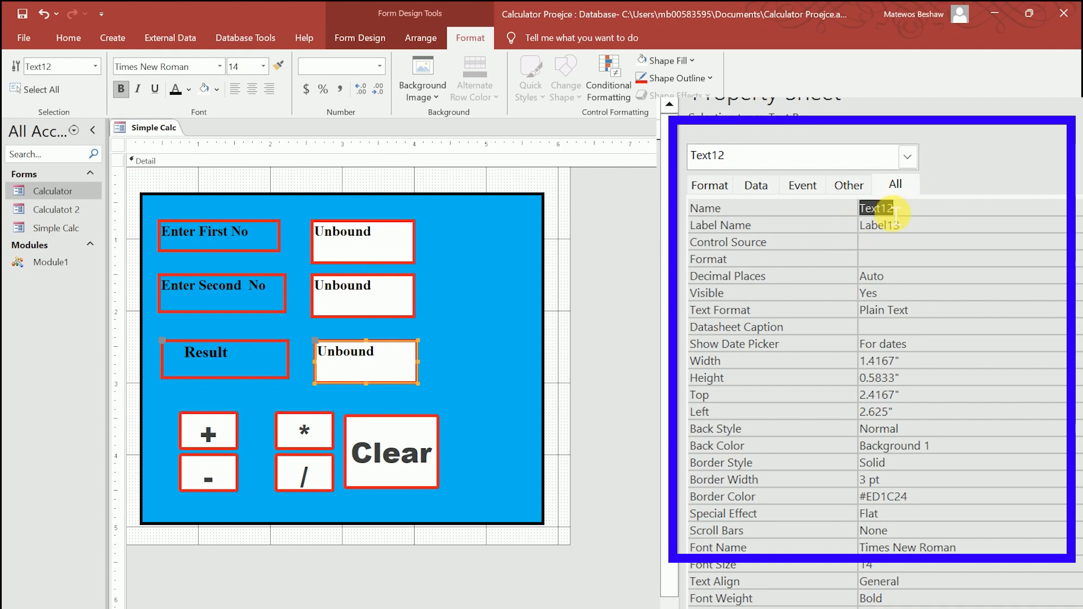
{"action": "type", "text": "c"}
Set the Name property of the + button to Add
{"action": "left_click", "coordinate": [206, 435]}
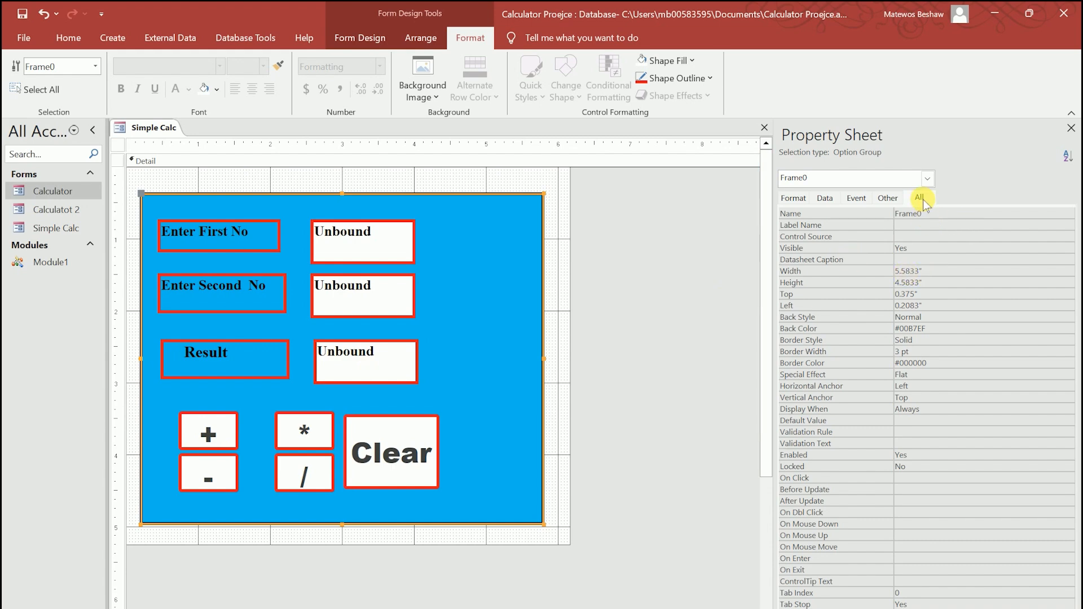
{"action": "left_click", "coordinate": [209, 434]}
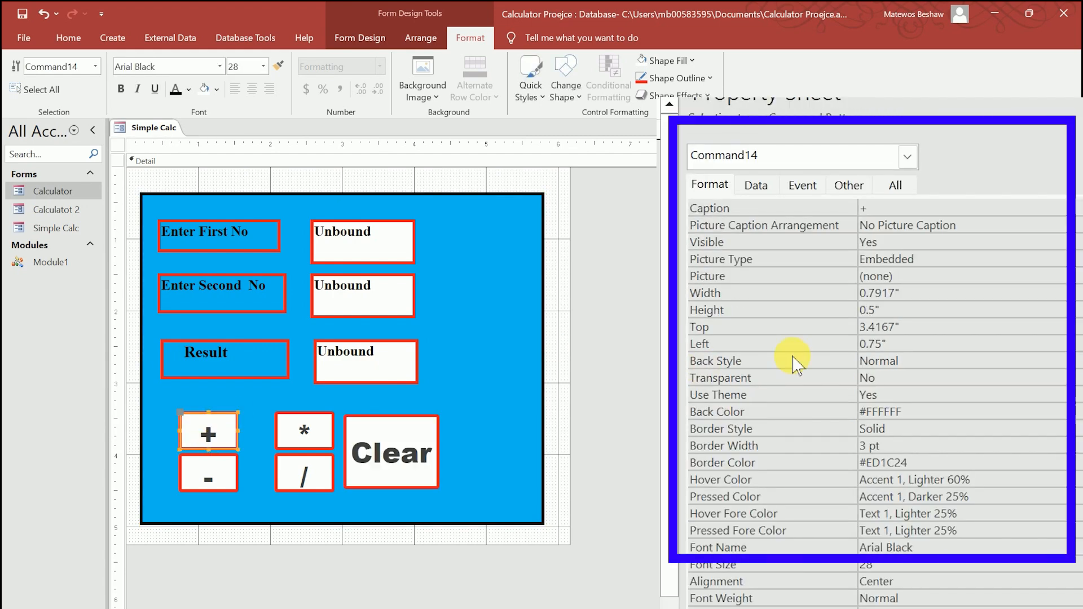
{"action": "left_click", "coordinate": [889, 213]}
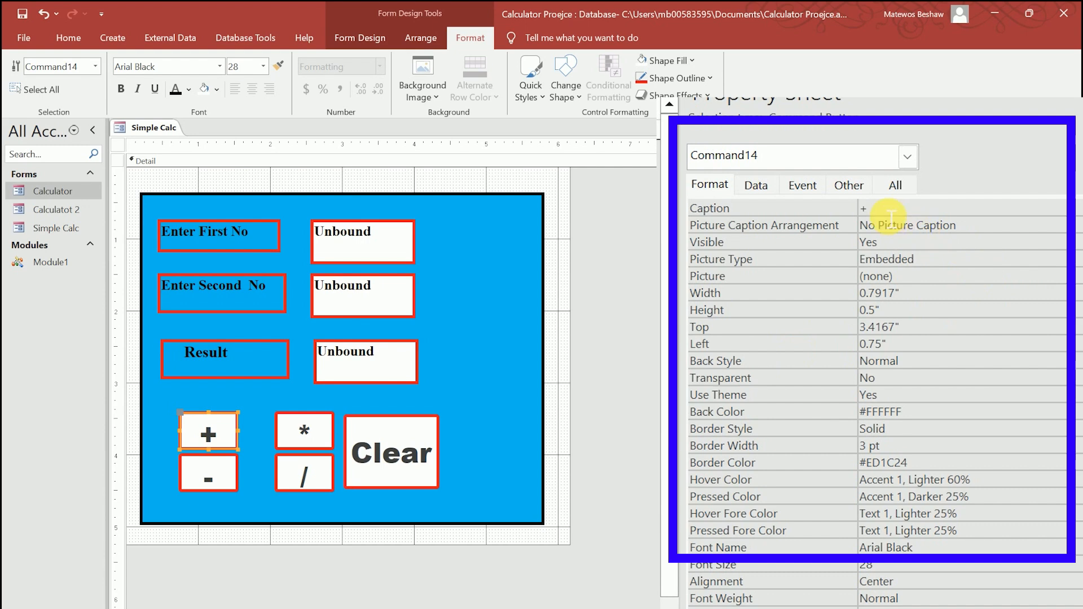
{"action": "left_click", "coordinate": [896, 185]}
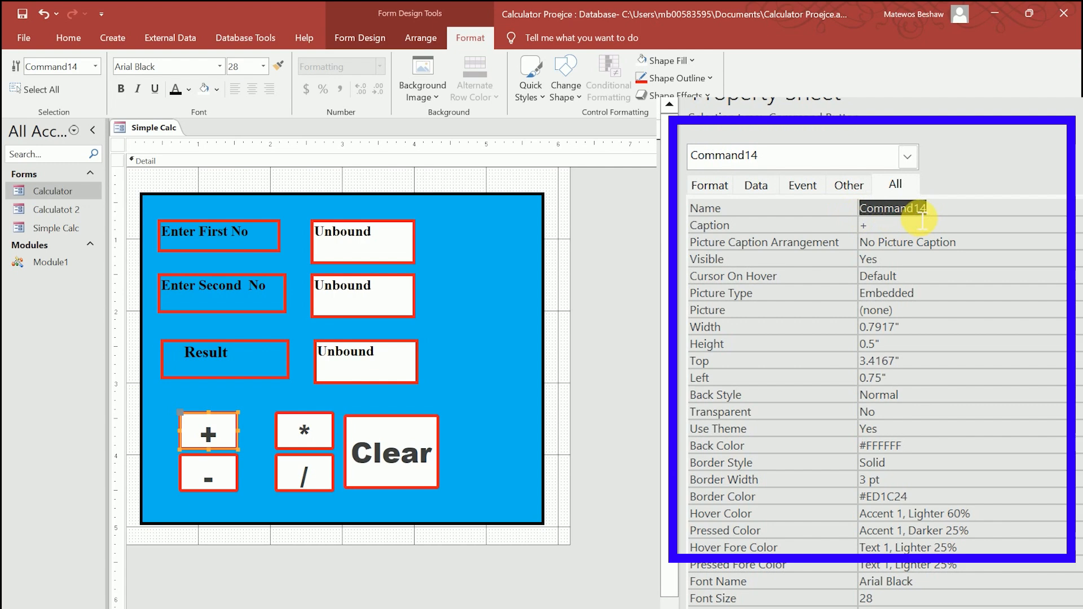
{"action": "type", "text": "Ad"}
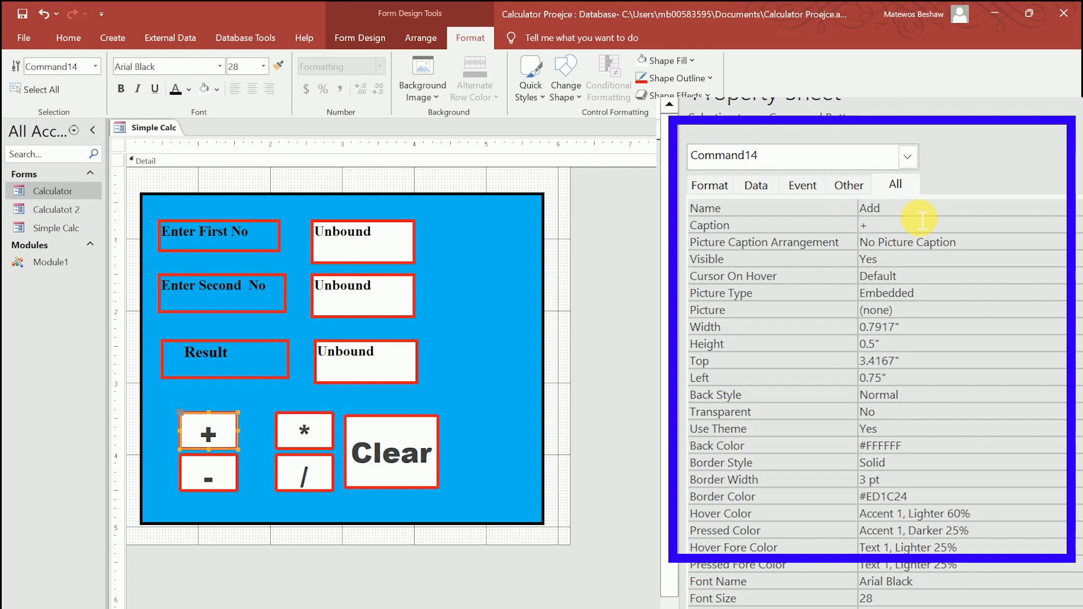
{"action": "type", "text": "d"}
Set the Name property of the - button to Sub
{"action": "left_click", "coordinate": [222, 471]}
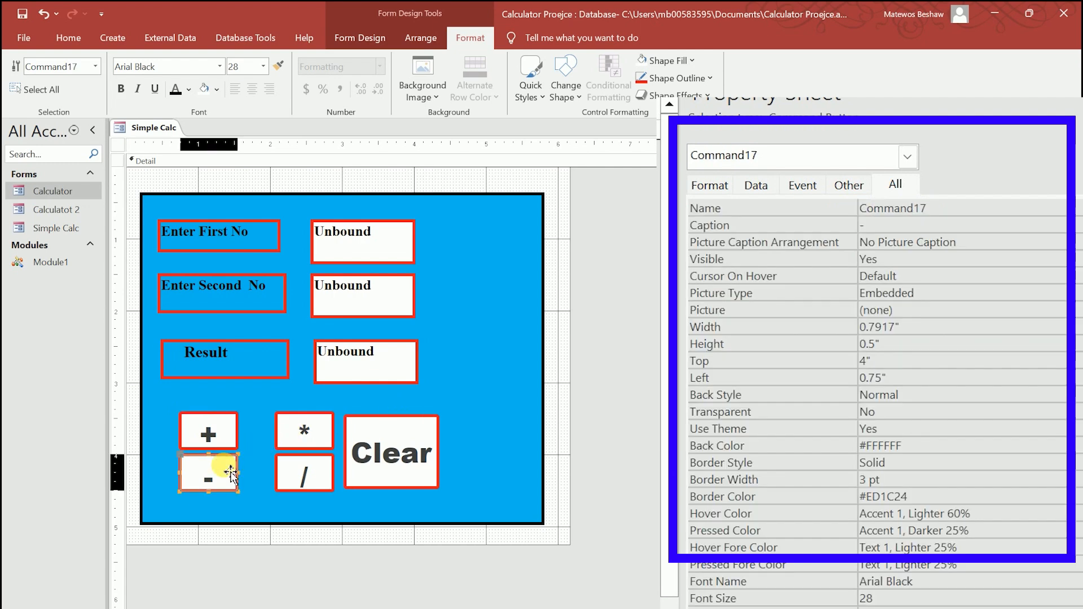
{"action": "double_click", "coordinate": [907, 209]}
{"action": "type", "text": "S"}
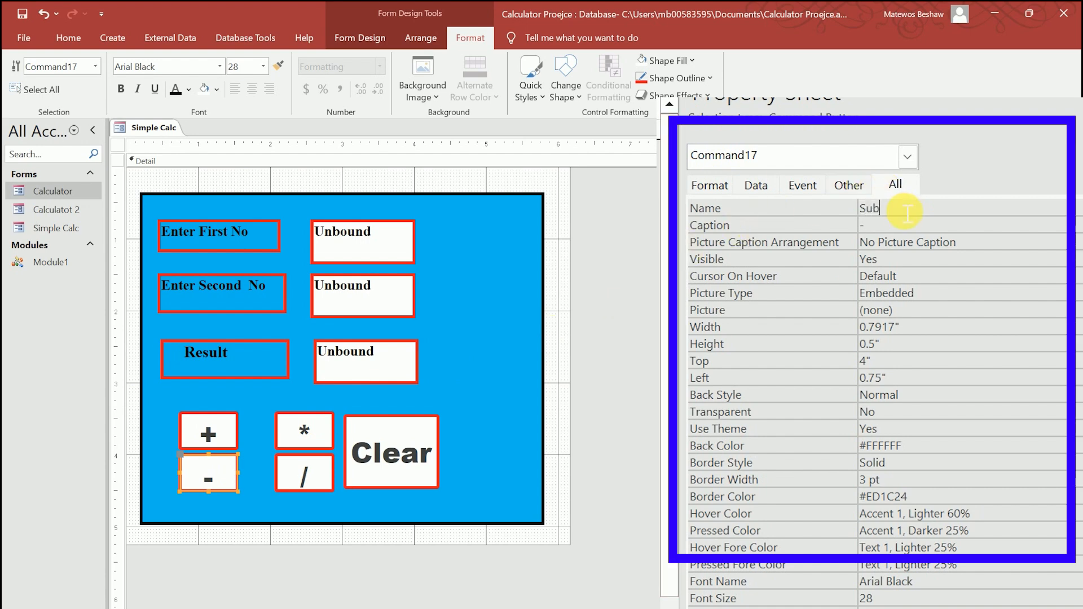
{"action": "type", "text": "ub"}
Set the Name property of the * button to mul
{"action": "left_click", "coordinate": [309, 432]}
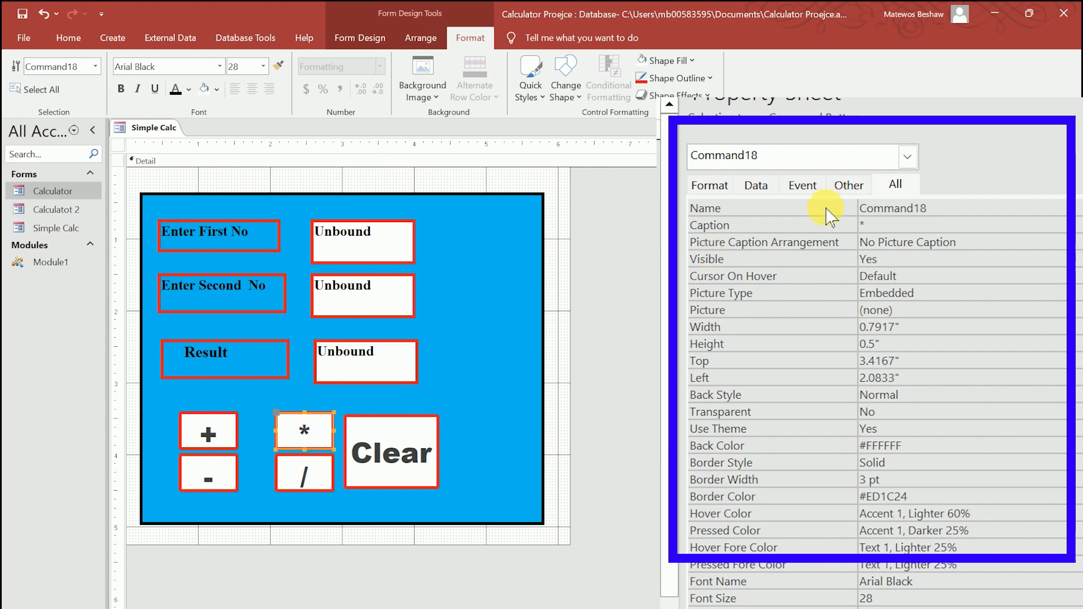
{"action": "left_click", "coordinate": [920, 226]}
{"action": "double_click", "coordinate": [910, 210]}
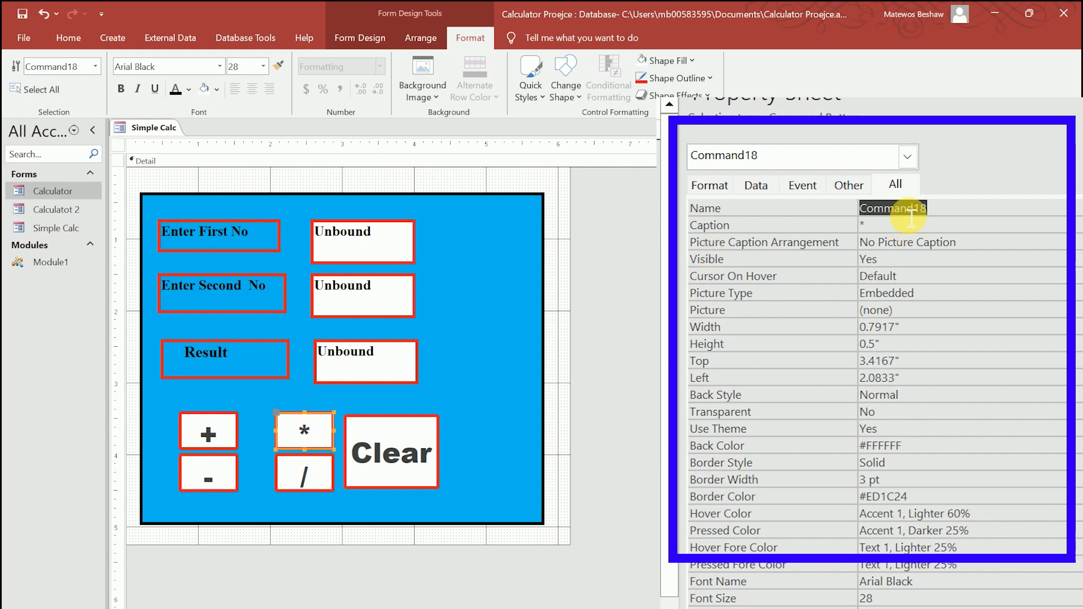
{"action": "type", "text": "m"}
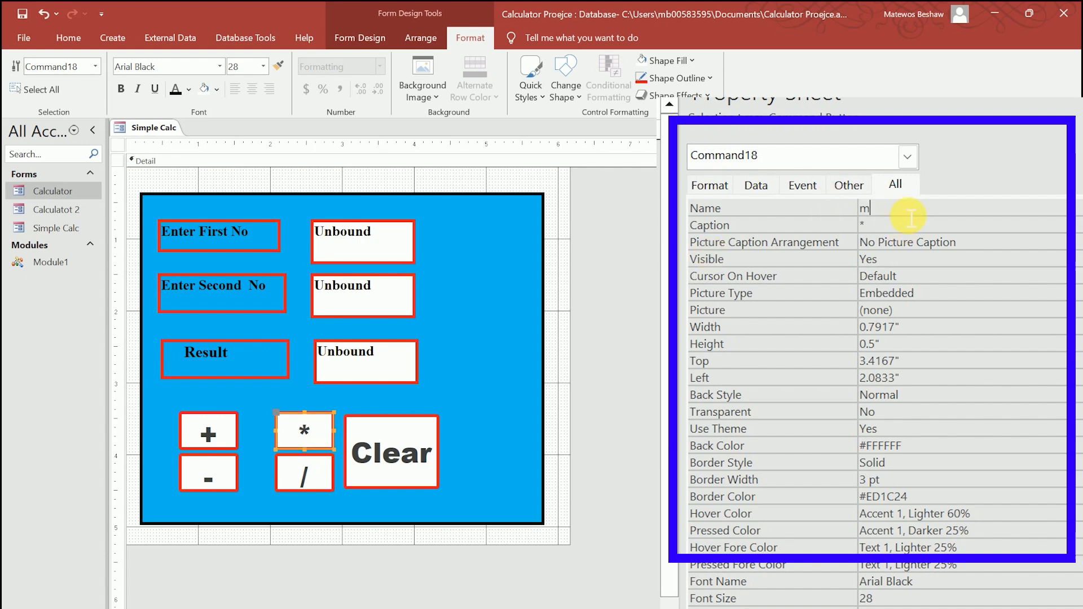
{"action": "type", "text": "ul"}
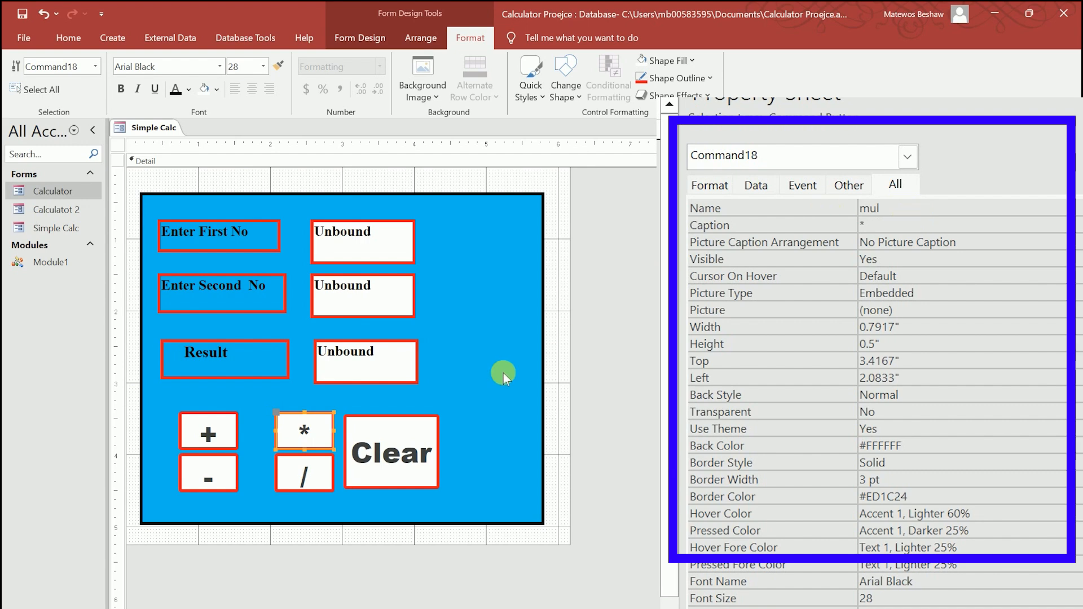
Set the Name property of the / button to div
{"action": "left_click", "coordinate": [305, 474]}
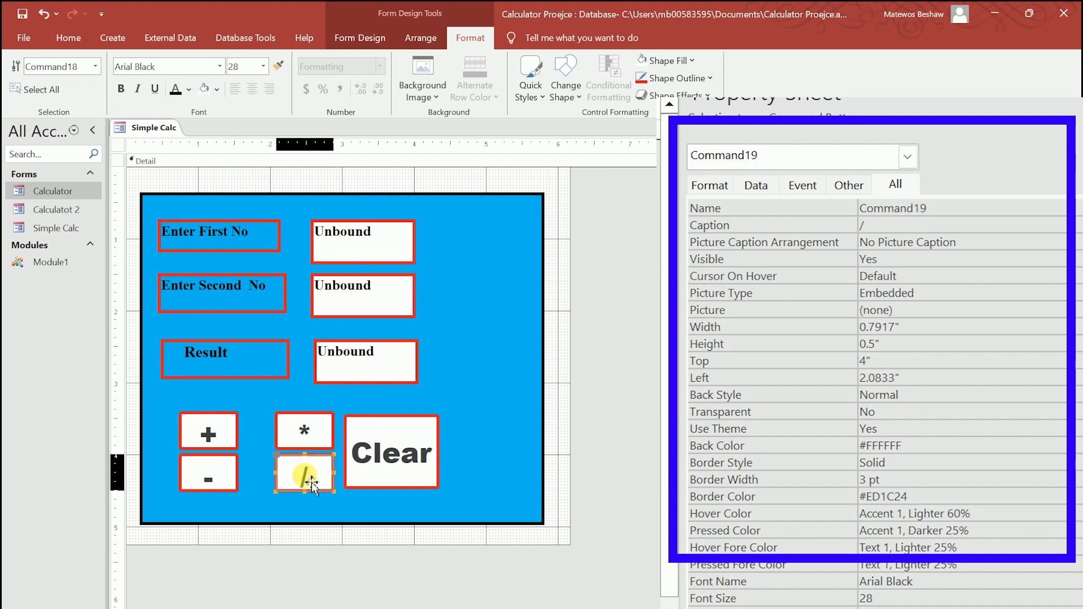
{"action": "double_click", "coordinate": [910, 208]}
{"action": "type", "text": "div"}
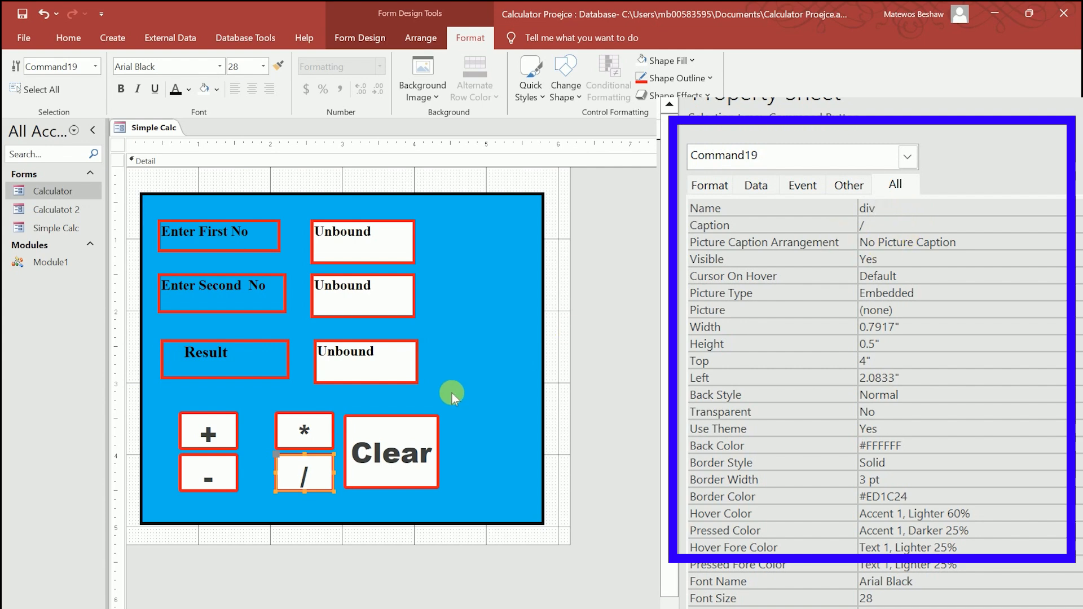
Set the Name property of the Clear button to cls
{"action": "left_click", "coordinate": [395, 446]}
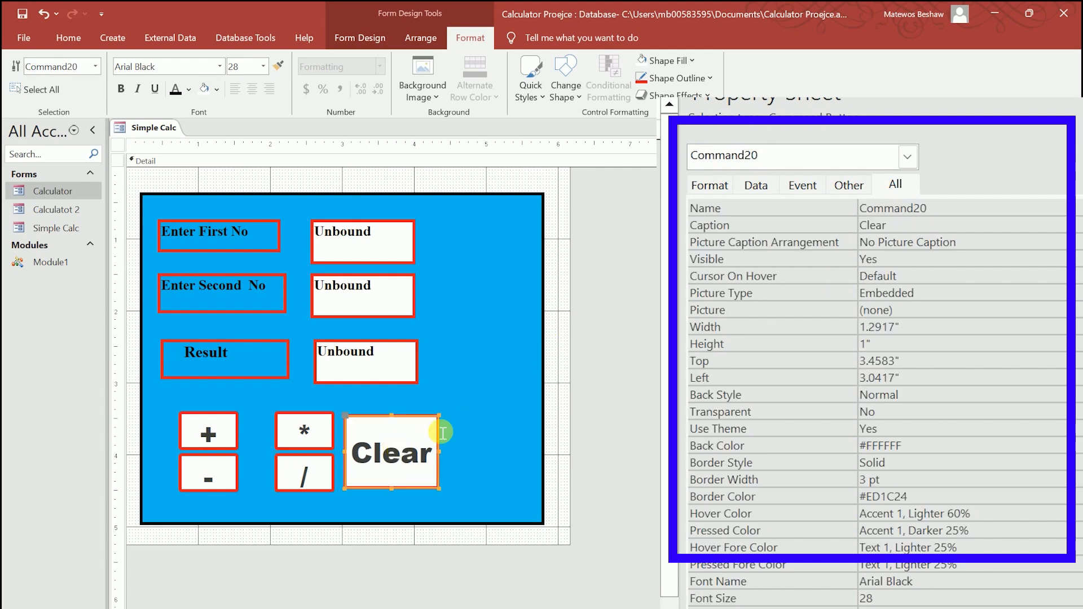
{"action": "double_click", "coordinate": [920, 210]}
{"action": "type", "text": "cls"}
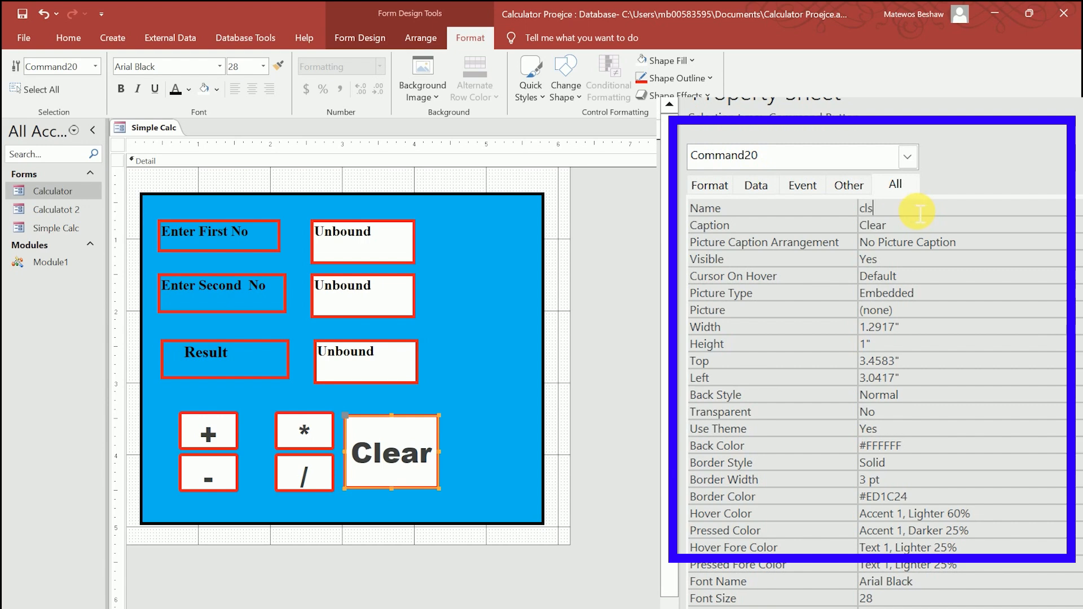
{"action": "left_click", "coordinate": [657, 399]}
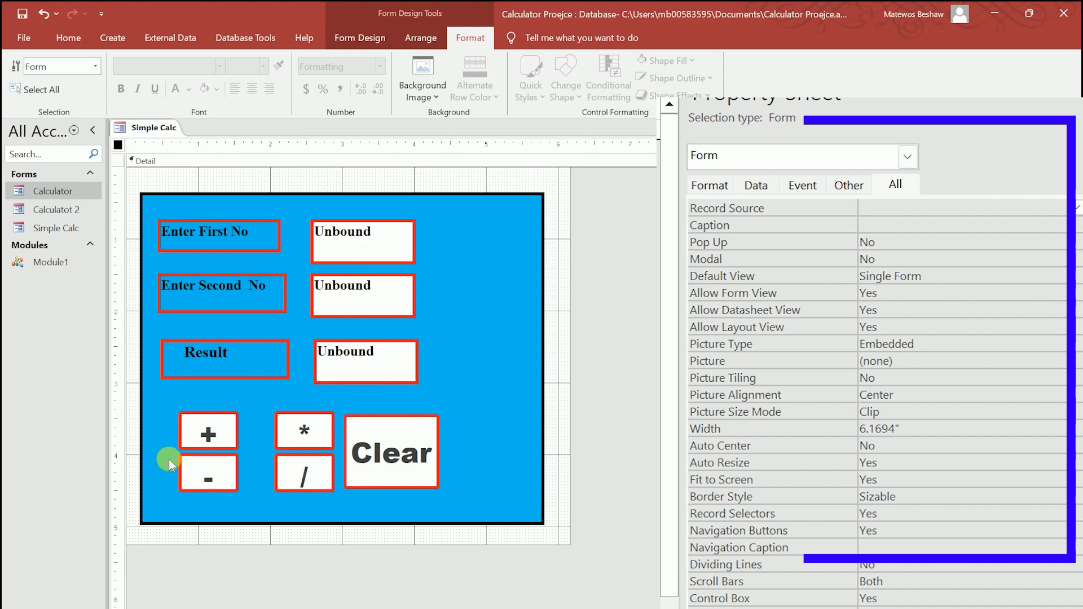
Create a click event procedure for the + button with the Code Builder and place the cursor inside its empty body
{"action": "right_click", "coordinate": [209, 438]}
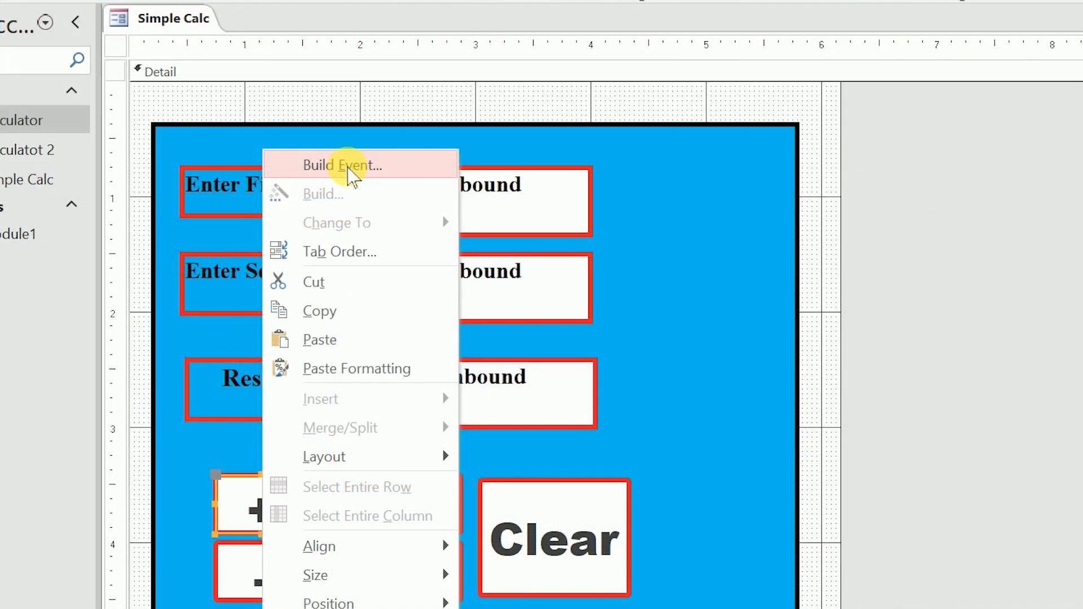
{"action": "left_click", "coordinate": [348, 168]}
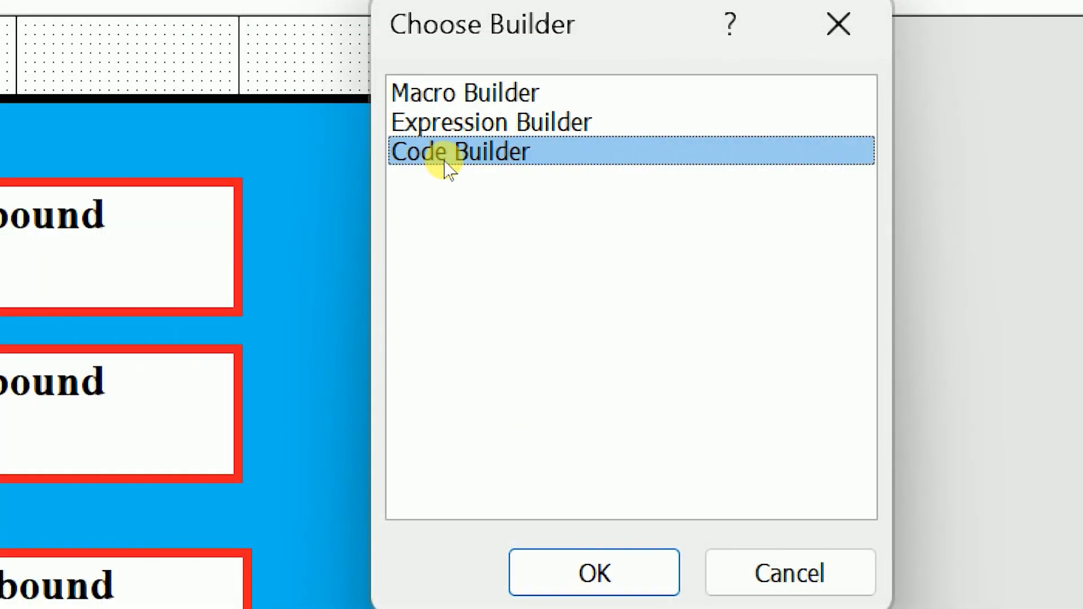
{"action": "key", "text": "Return"}
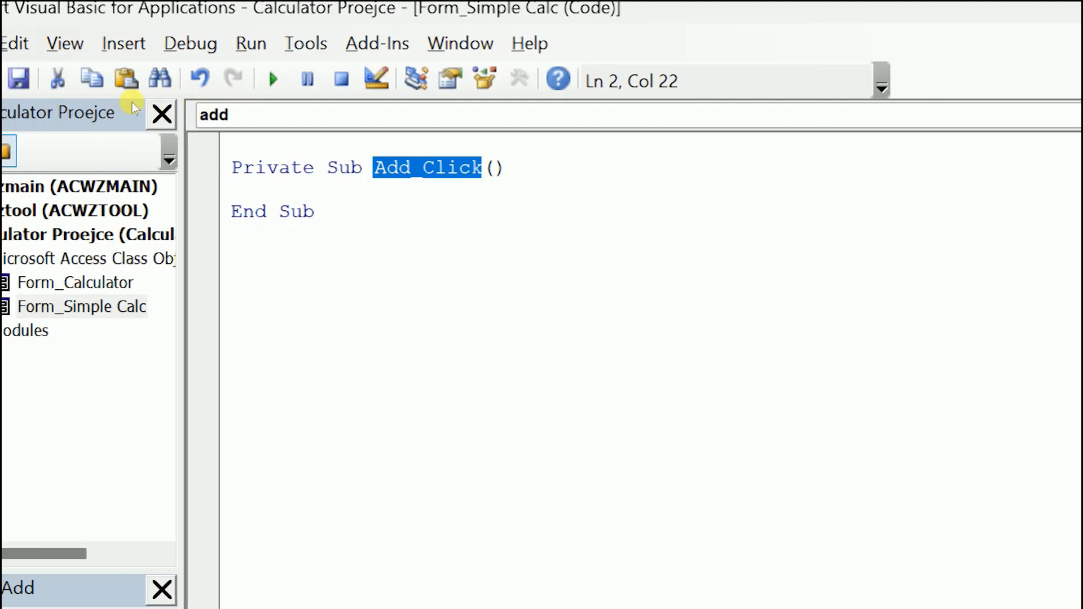
{"action": "key", "text": "Down"}
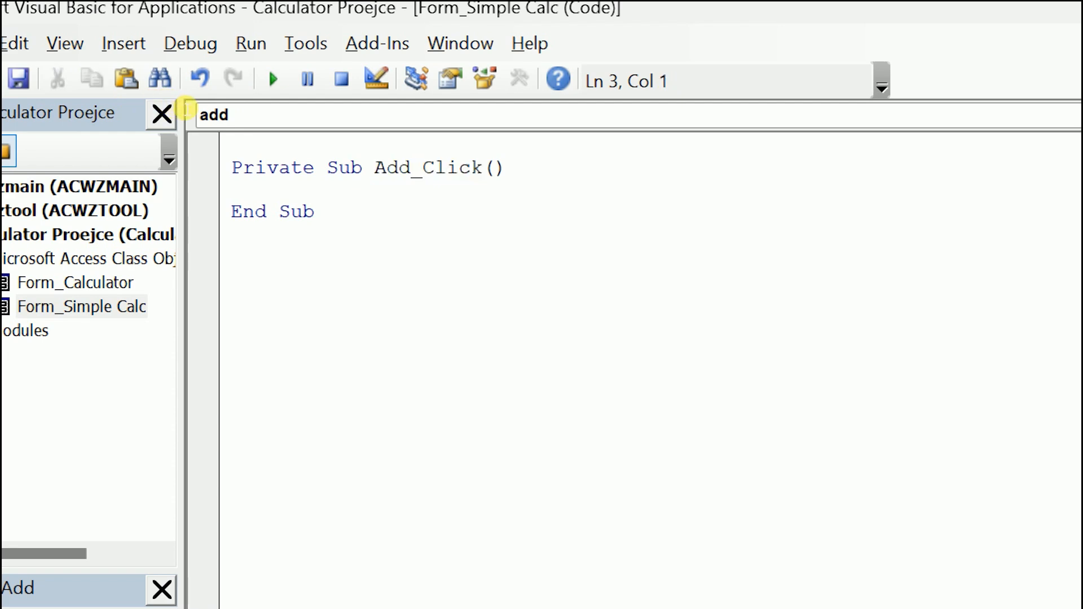
Check the Result text box's name on the form, then return to the Add_Click code
{"action": "type", "text": "c"}
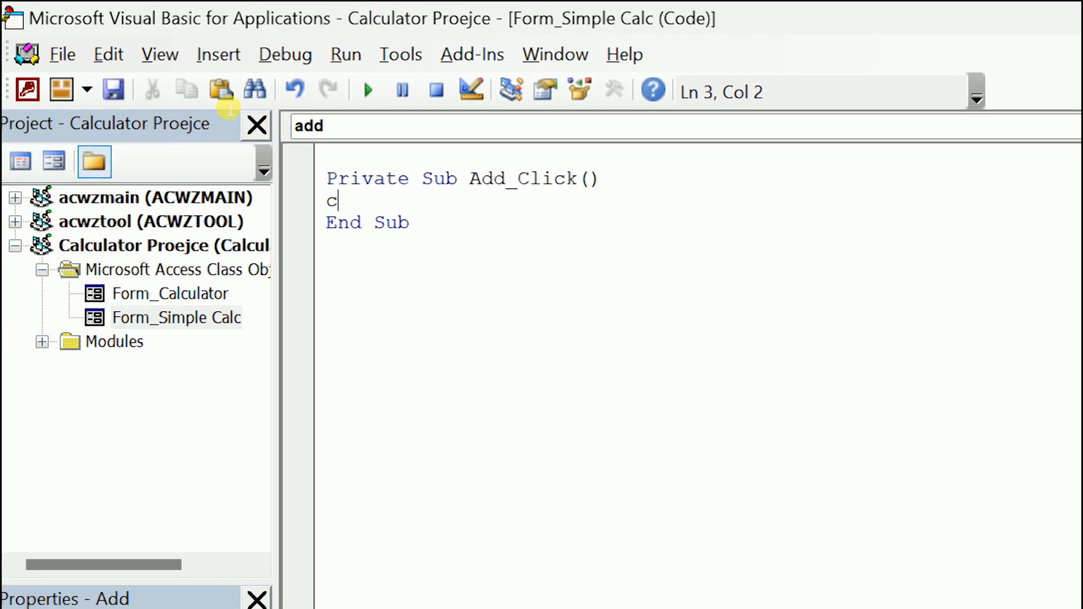
{"action": "key", "text": "alt+Tab"}
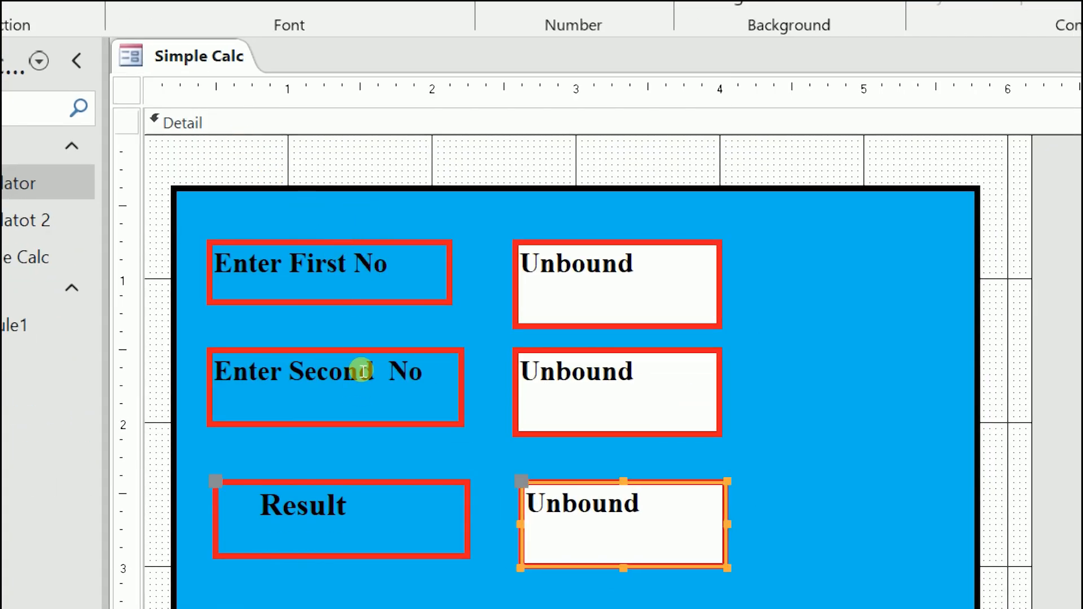
{"action": "key", "text": "F4"}
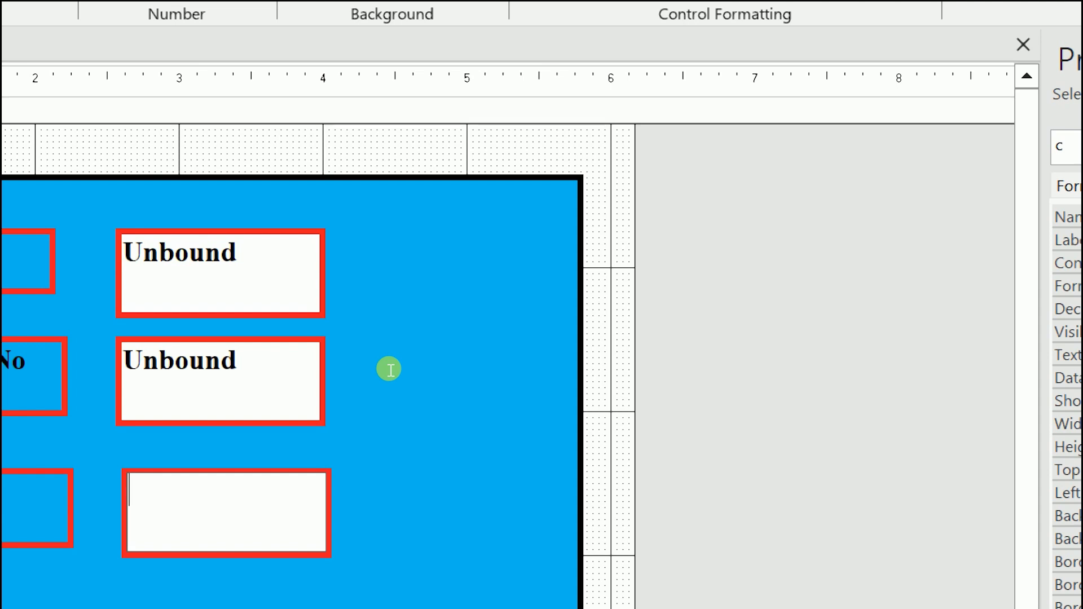
{"action": "key", "text": "alt+Tab"}
{"action": "key", "text": "Tab"}
{"action": "key", "text": "Tab"}
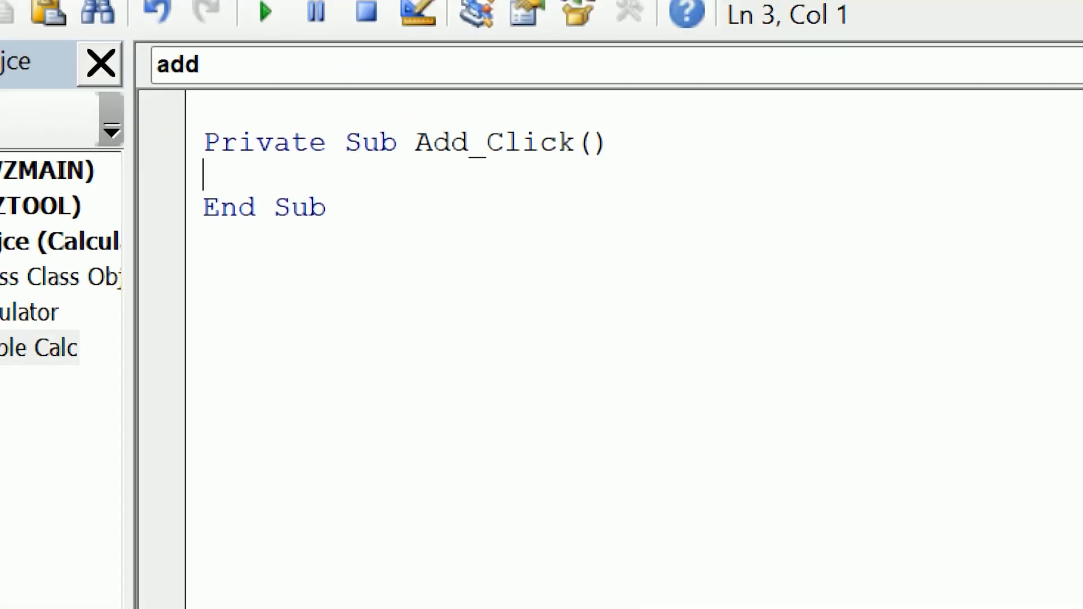
Write the statement c=val(a)+val(b) inside the Add_Click procedure
{"action": "type", "text": "c="}
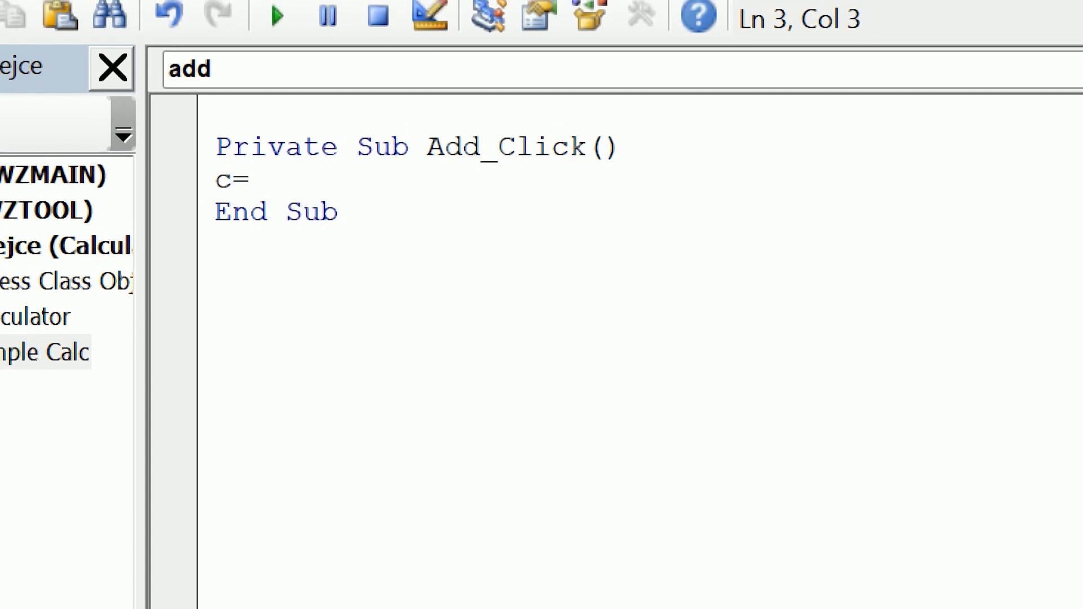
{"action": "type", "text": "val"}
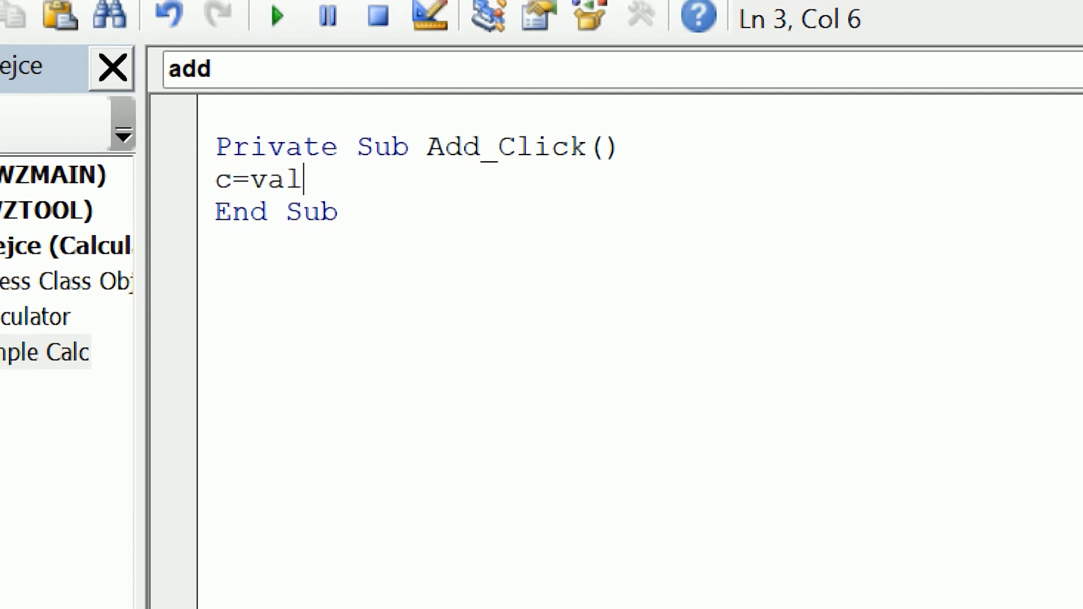
{"action": "type", "text": "(a"}
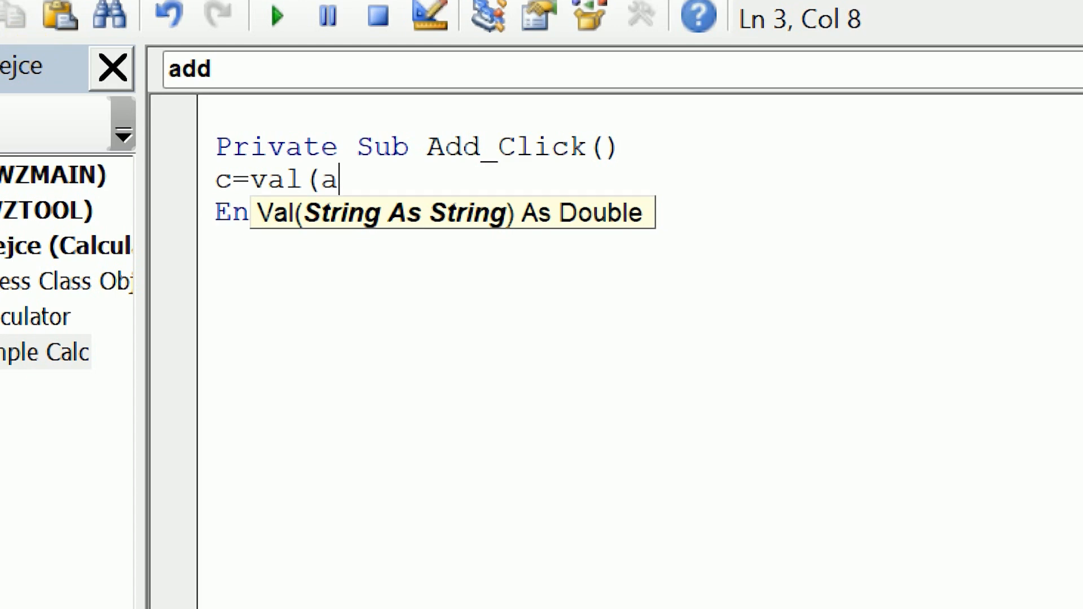
{"action": "type", "text": ")+"}
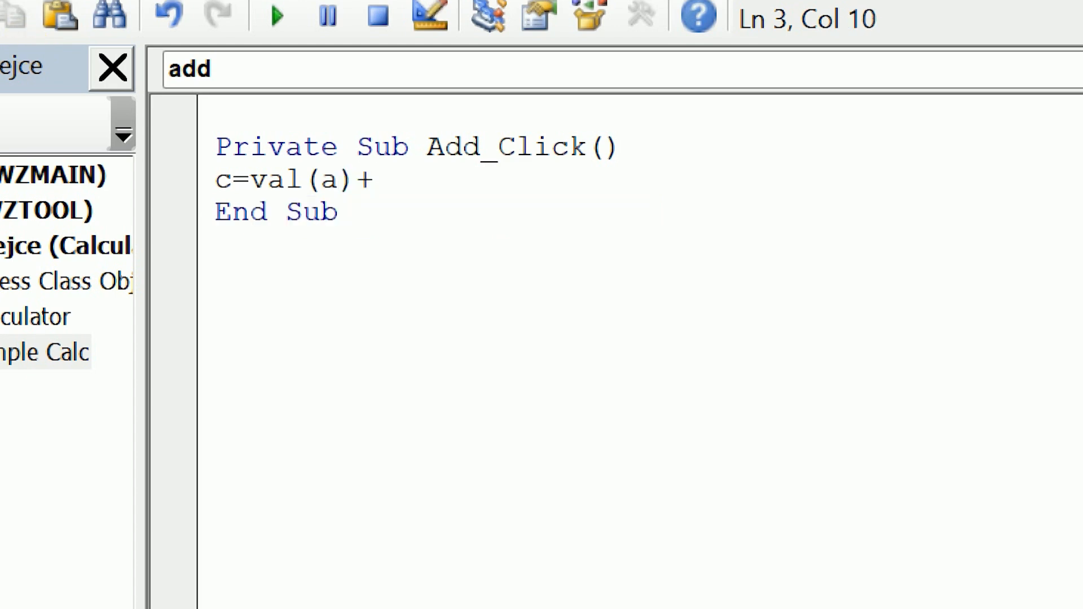
{"action": "type", "text": "val("}
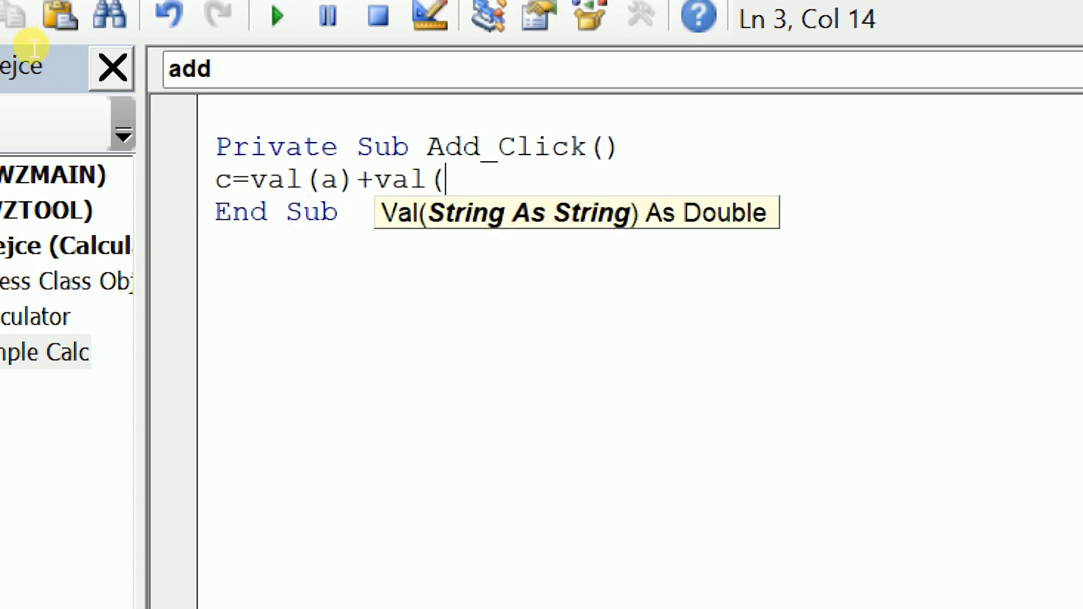
{"action": "type", "text": "b)"}
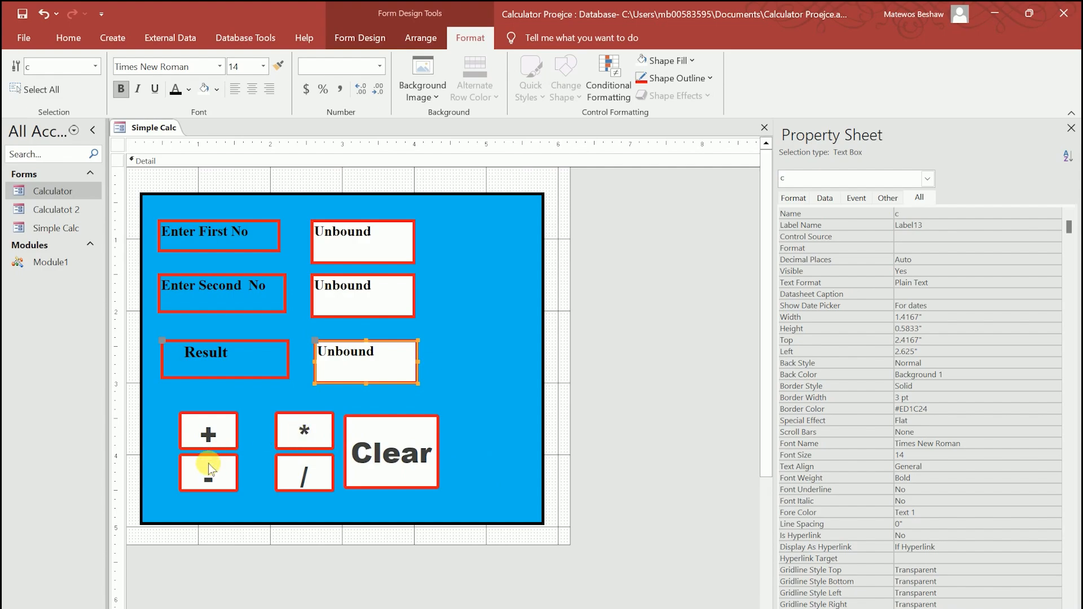
Create a click event procedure for the - button with the Code Builder
{"action": "right_click", "coordinate": [208, 462]}
{"action": "left_click", "coordinate": [232, 217]}
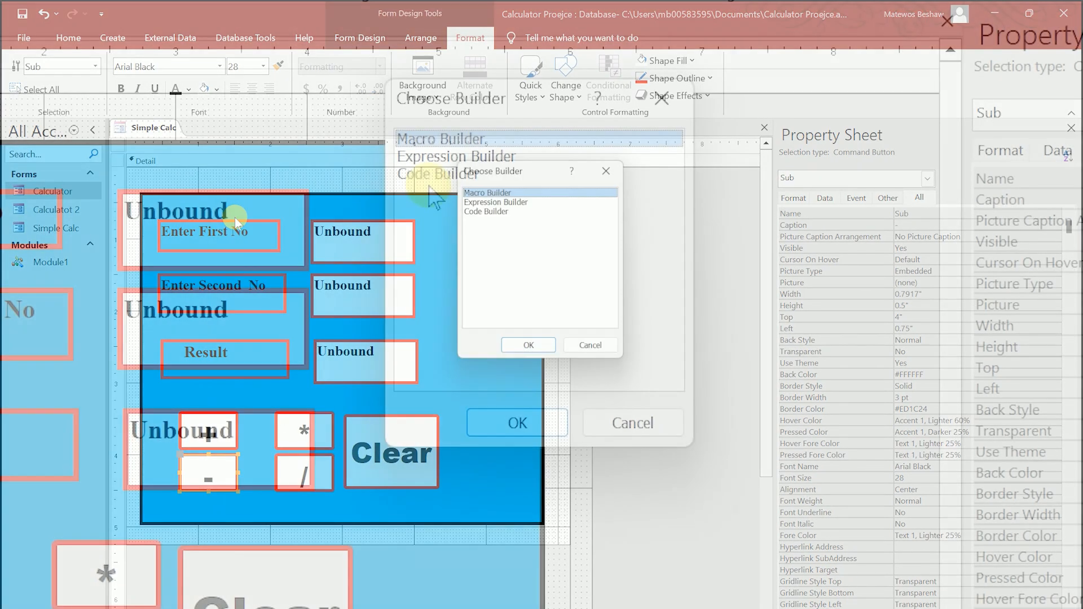
{"action": "left_click", "coordinate": [482, 212]}
{"action": "left_click", "coordinate": [519, 422]}
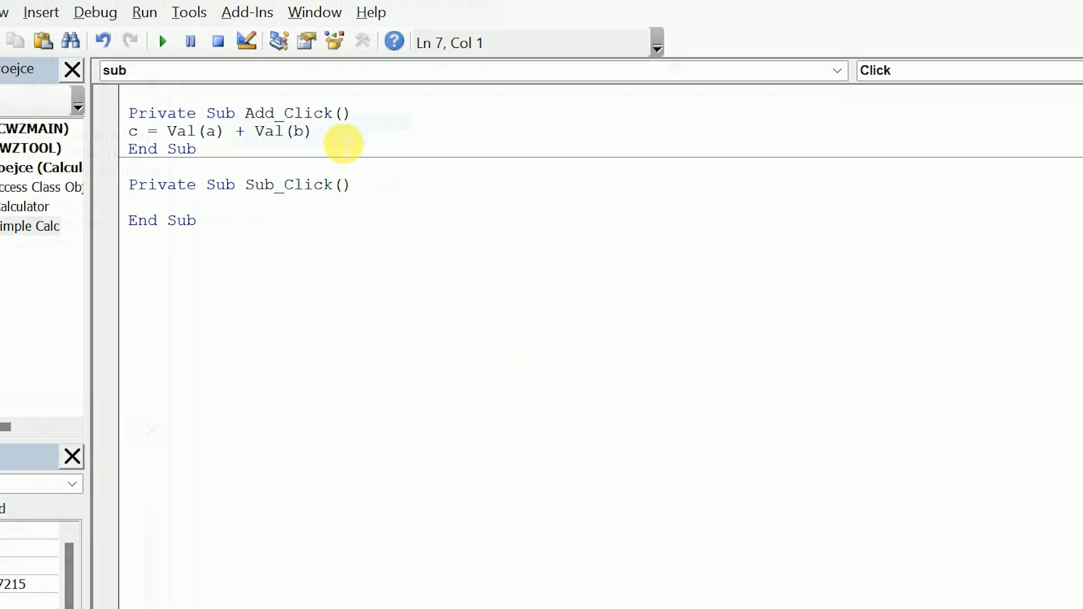
Copy the addition statement from Add_Click into the Sub_Click procedure and change it to c = Val(a) - Val(b)
{"action": "left_click", "coordinate": [339, 132]}
{"action": "key", "text": "shift+Home"}
{"action": "key", "text": "ctrl+c"}
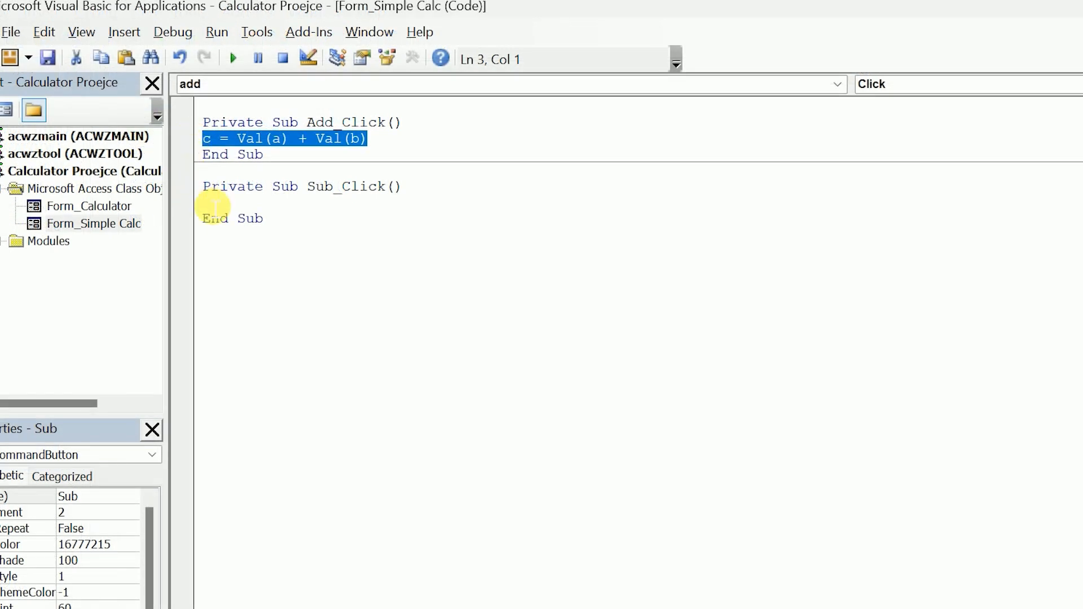
{"action": "left_click", "coordinate": [217, 207]}
{"action": "key", "text": "ctrl+v"}
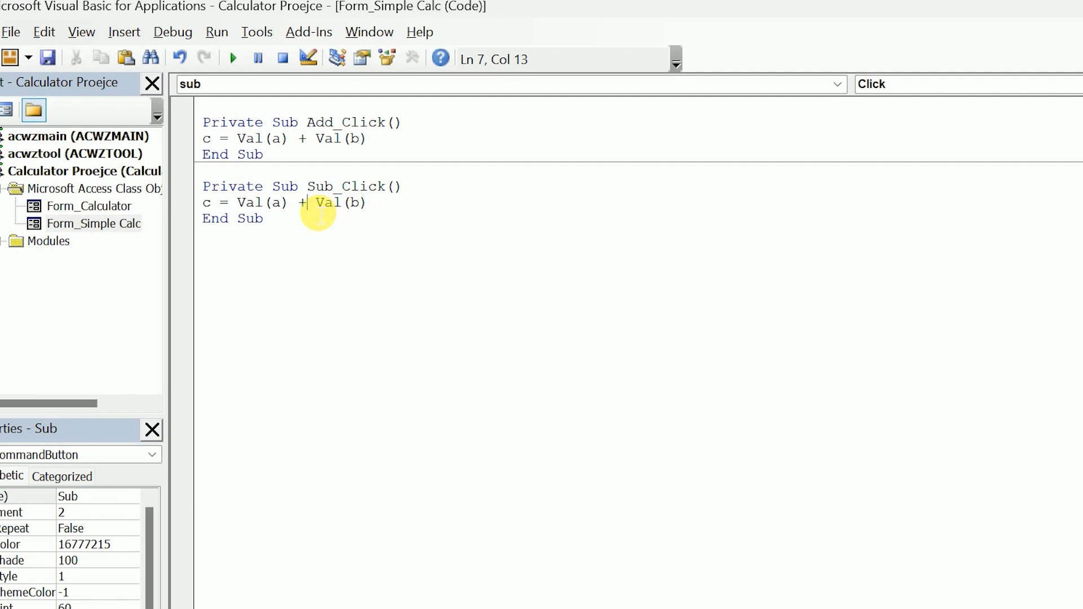
{"action": "key", "text": "BackSpace"}
{"action": "type", "text": "-"}
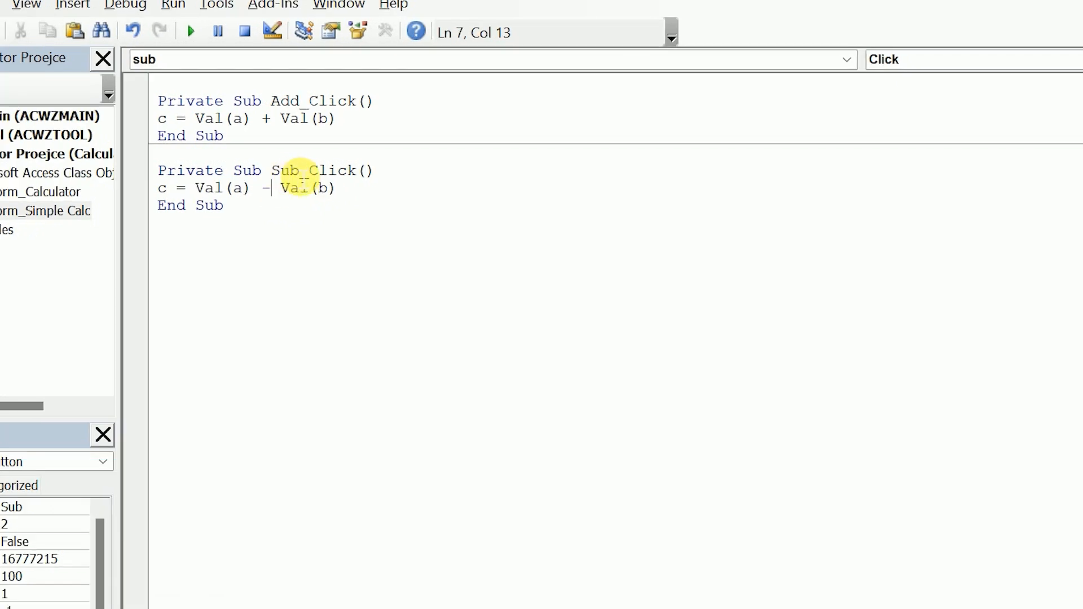
{"action": "double_click", "coordinate": [337, 188]}
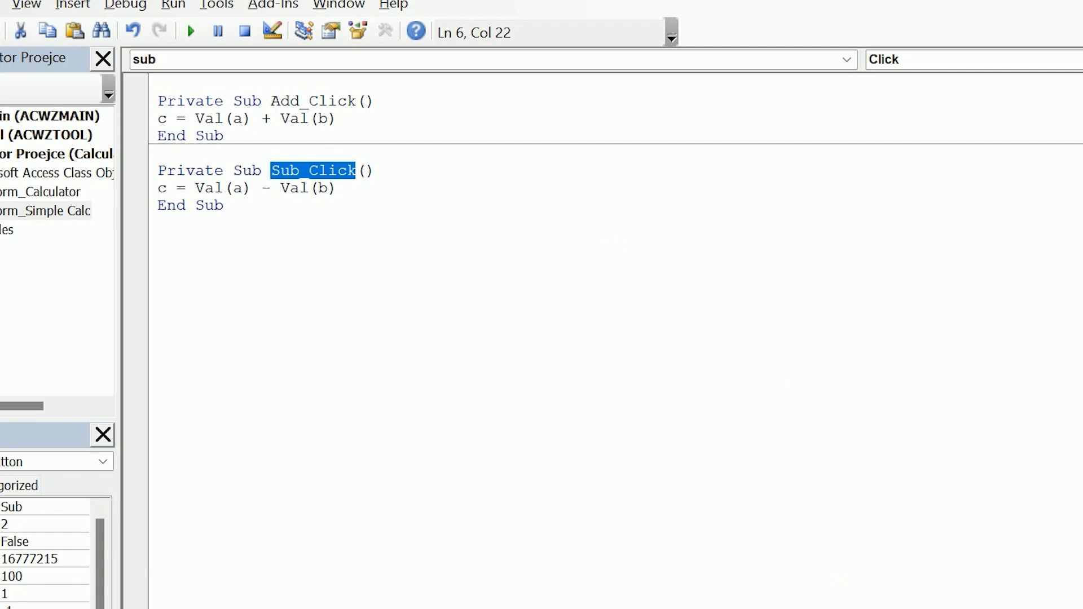
Create a click event procedure for the * button containing the statement c = Val(a) * Val(b)
{"action": "key", "text": "alt+Tab"}
{"action": "right_click", "coordinate": [374, 290]}
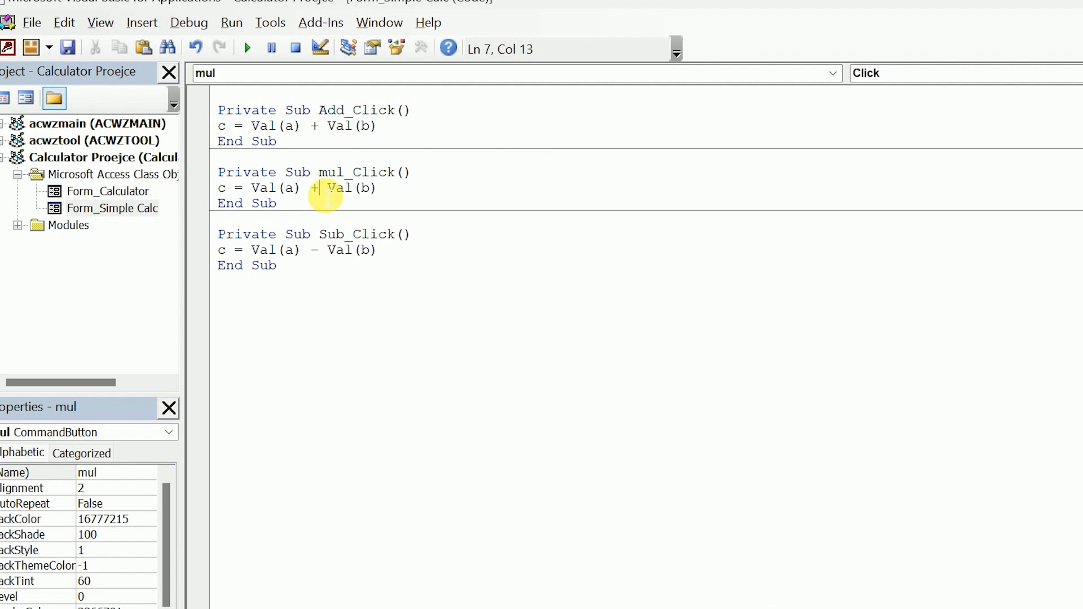
{"action": "key", "text": "BackSpace"}
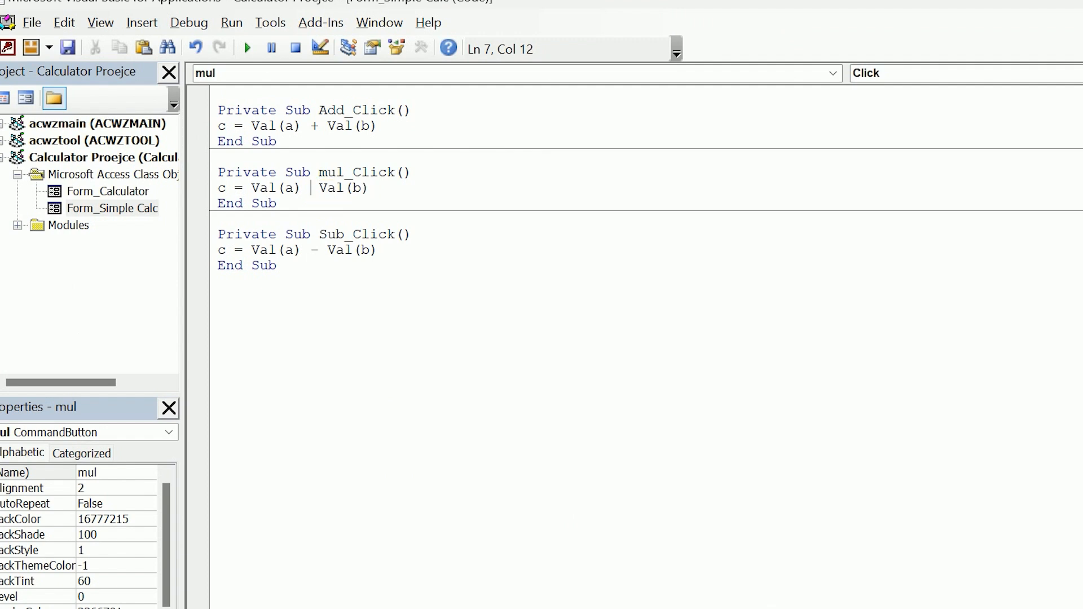
{"action": "type", "text": "*"}
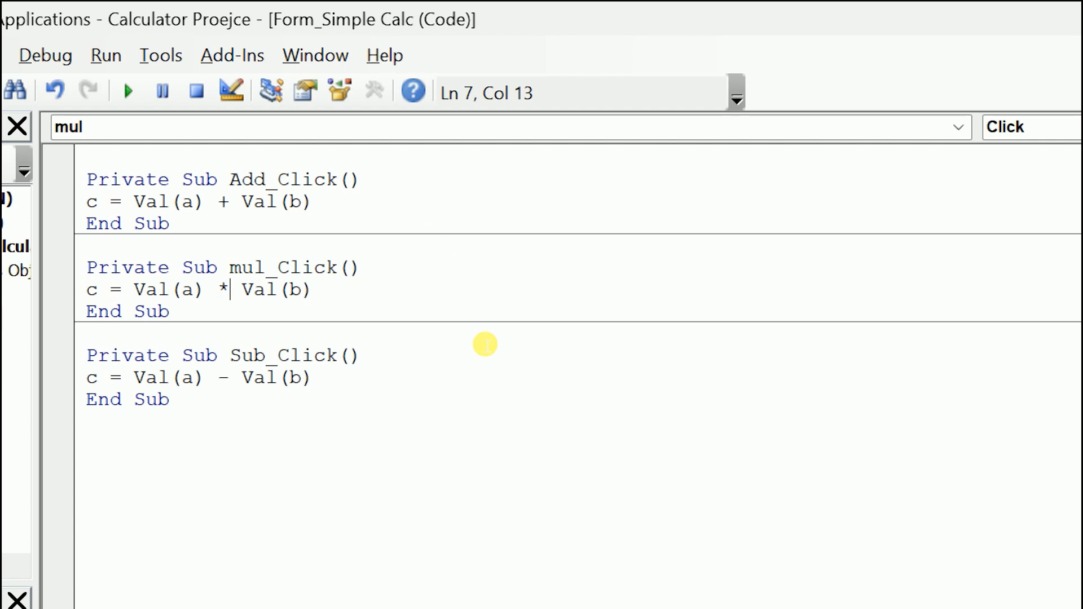
Return to the form in Access and create a click event procedure for the / button
{"action": "mouse_move", "coordinate": [756, 605]}
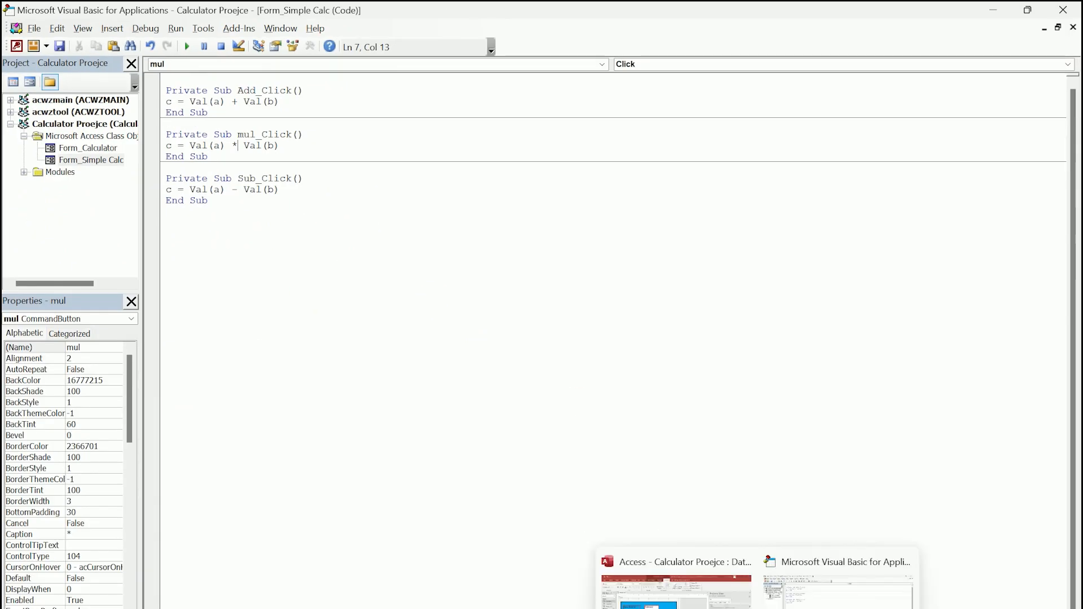
{"action": "left_click", "coordinate": [677, 587]}
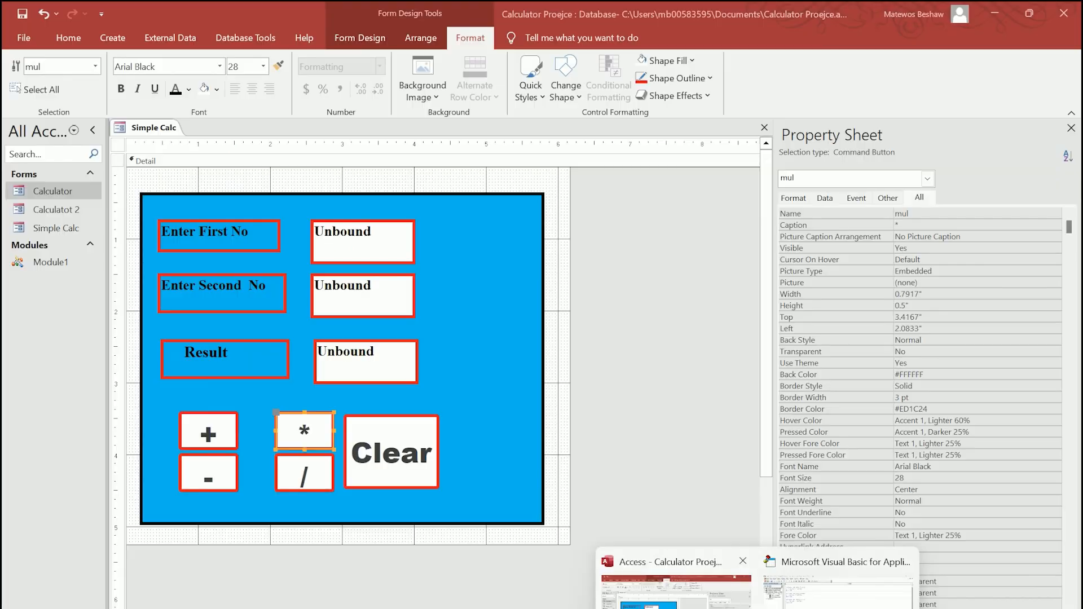
{"action": "left_click", "coordinate": [315, 470]}
{"action": "right_click", "coordinate": [315, 470]}
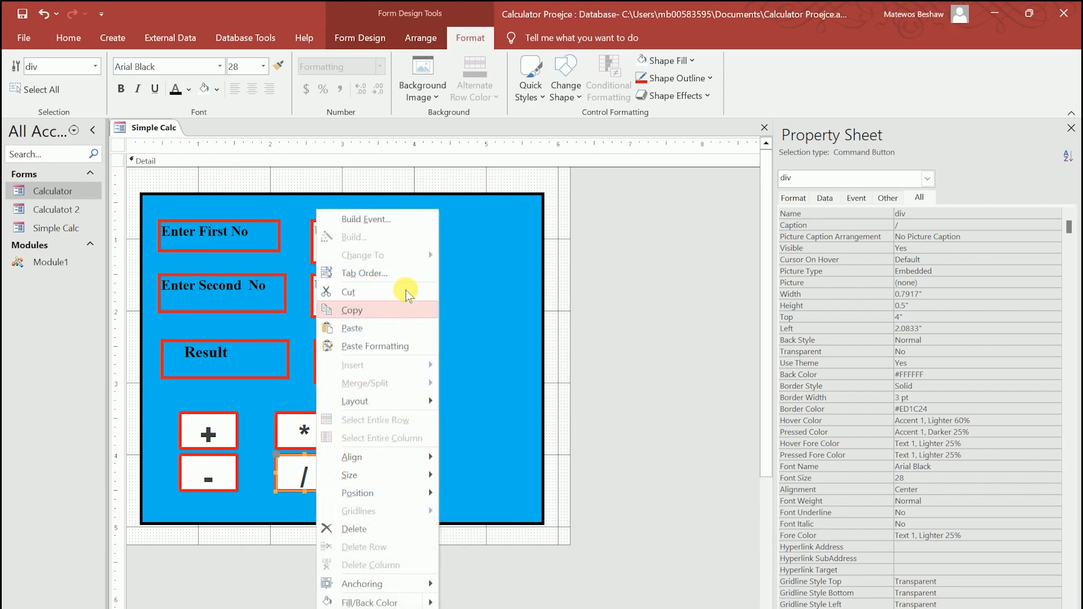
{"action": "left_click", "coordinate": [361, 216]}
Paste the copied addition statement into the div_Click procedure and change it to c = Val(a) / Val(b)
{"action": "key", "text": "ctrl+v"}
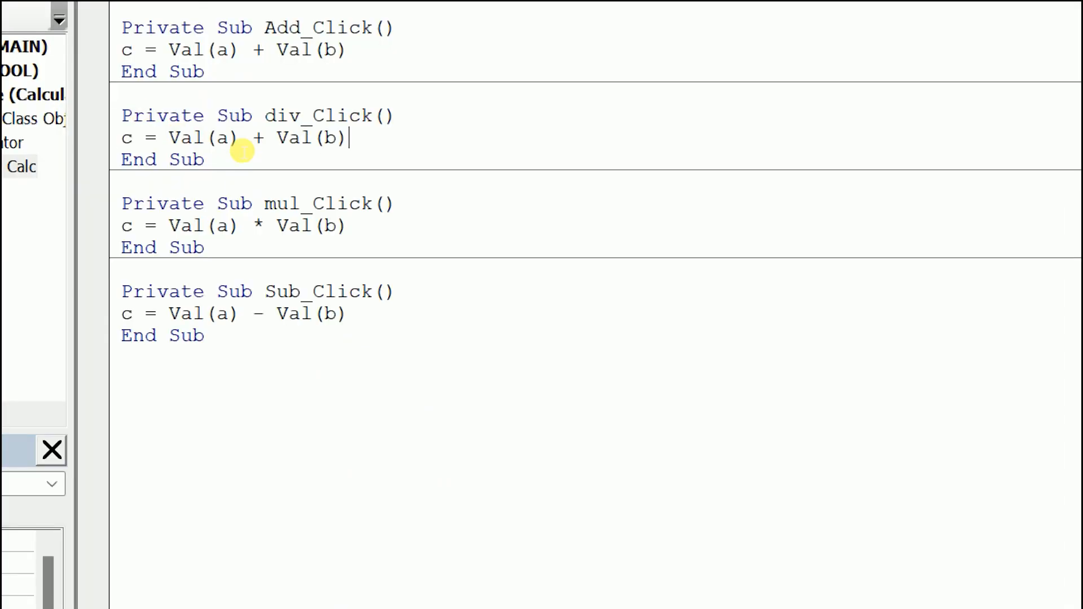
{"action": "left_click", "coordinate": [251, 139]}
{"action": "key", "text": "Delete"}
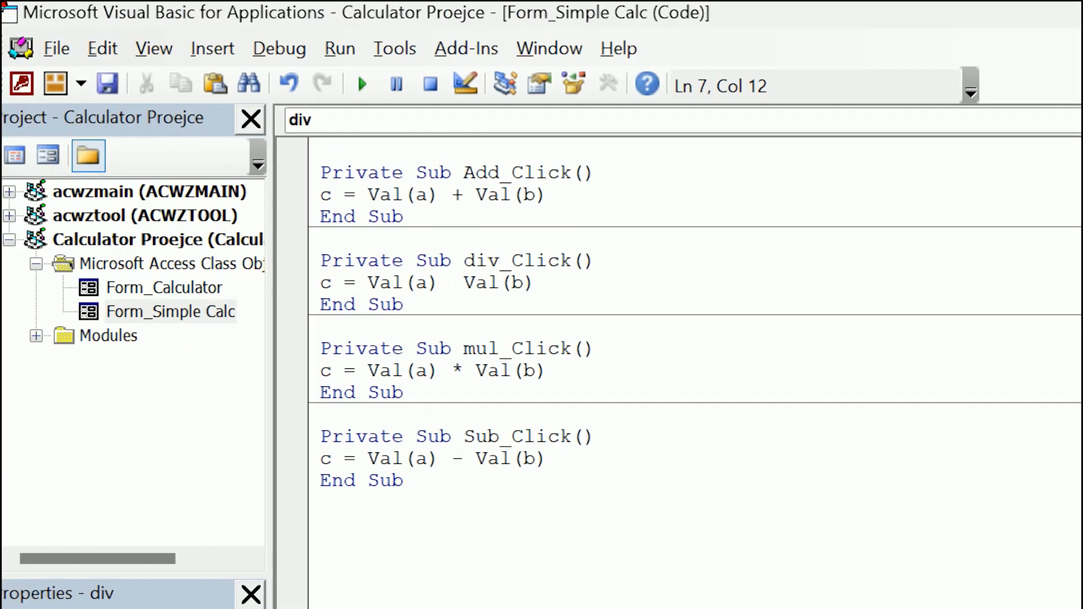
{"action": "type", "text": "/"}
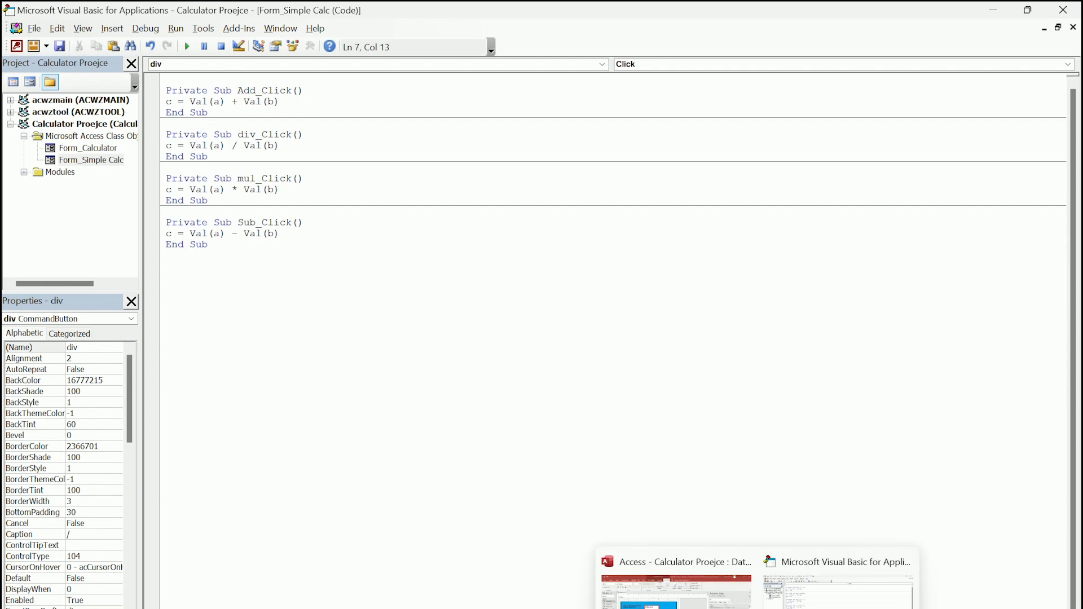
Switch back to Access and open the Simple Calc form in Form View
{"action": "mouse_move", "coordinate": [758, 608]}
{"action": "left_click", "coordinate": [676, 590]}
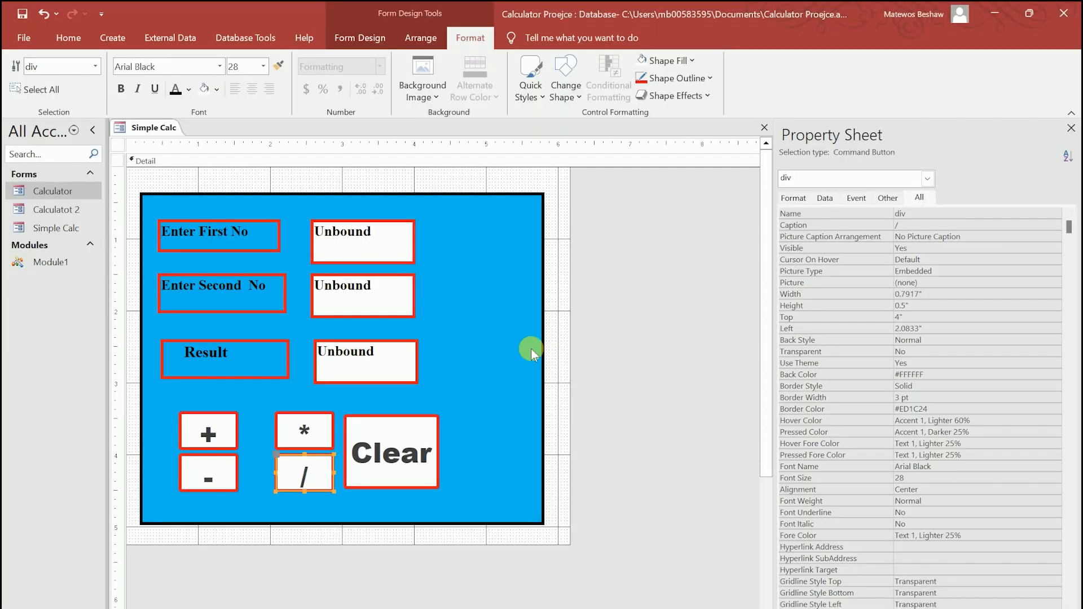
{"action": "left_click", "coordinate": [63, 40]}
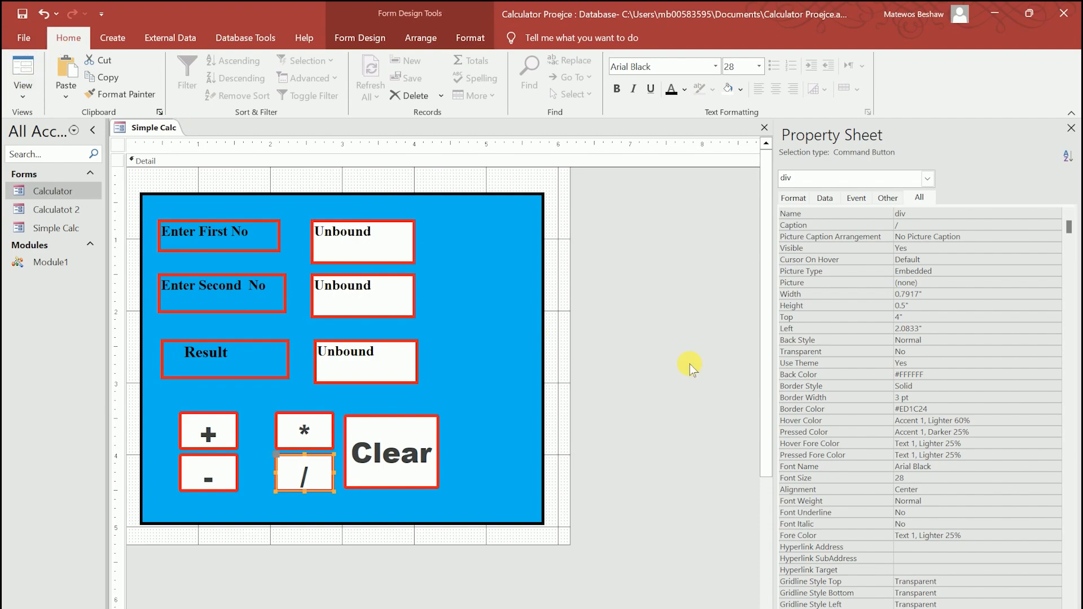
{"action": "left_click", "coordinate": [21, 91]}
{"action": "left_click", "coordinate": [40, 118]}
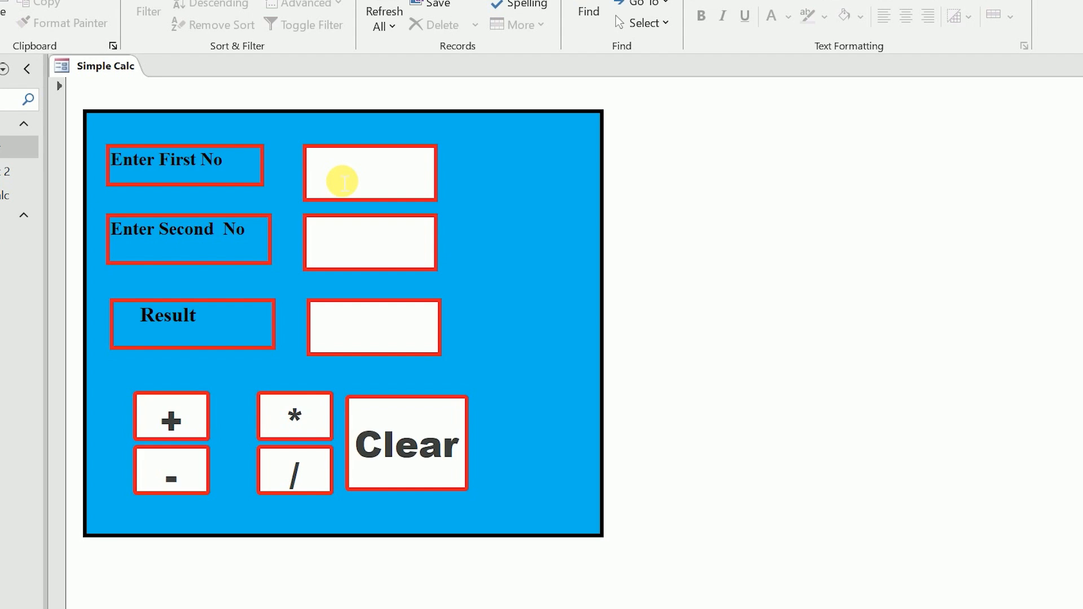
Test the + button with 23 and 23, and again with the first number changed to 238787
{"action": "left_click", "coordinate": [371, 243]}
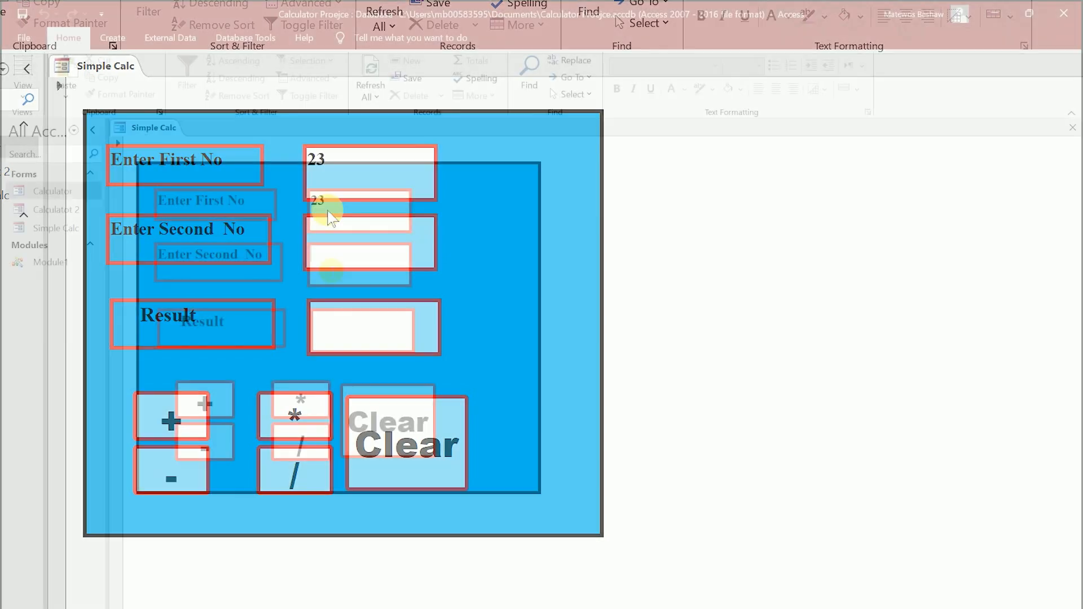
{"action": "type", "text": "23"}
{"action": "left_click", "coordinate": [199, 409]}
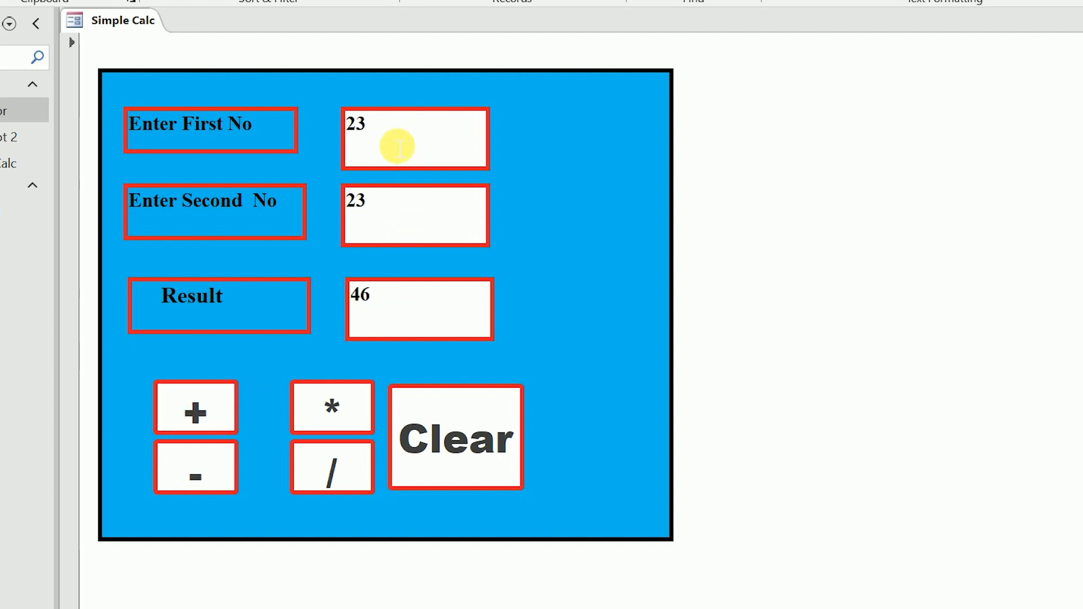
{"action": "type", "text": "8787"}
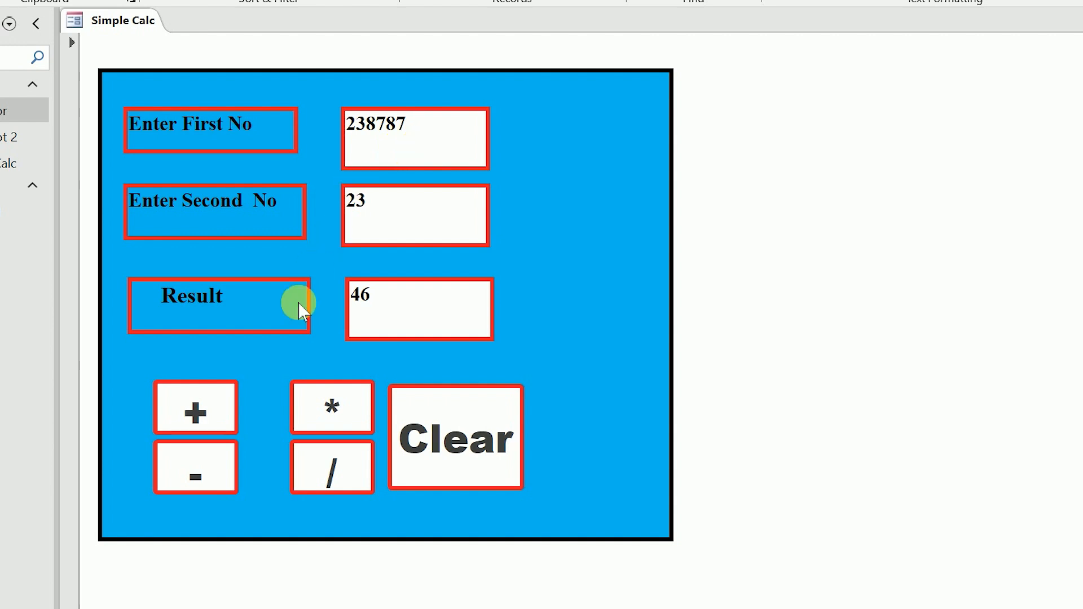
{"action": "left_click", "coordinate": [212, 409]}
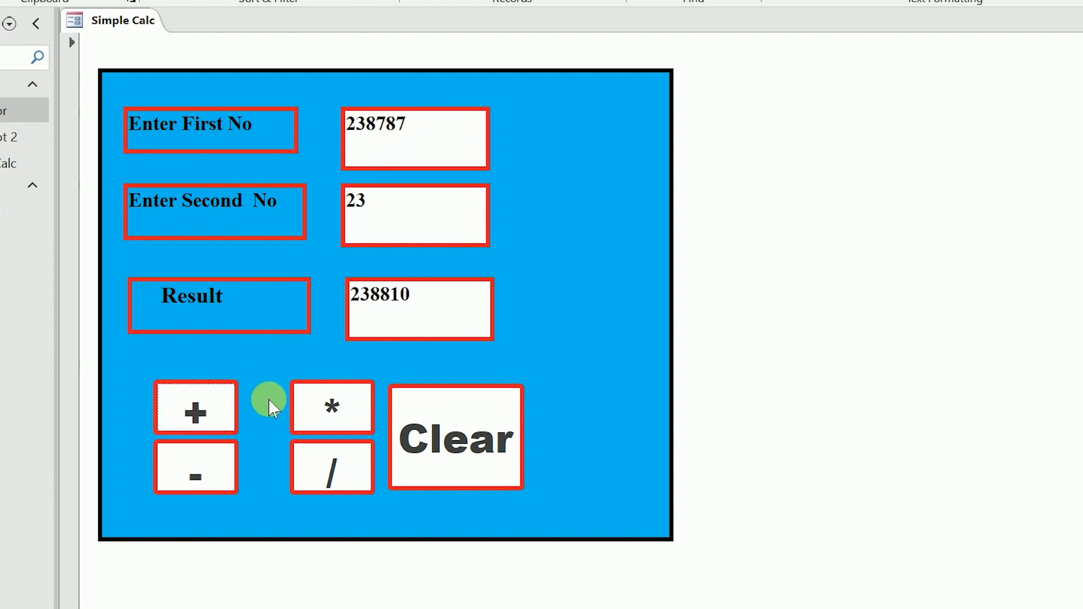
Empty the first number, second number and Result boxes by hand
{"action": "left_click_drag", "start_coordinate": [425, 140], "coordinate": [304, 131]}
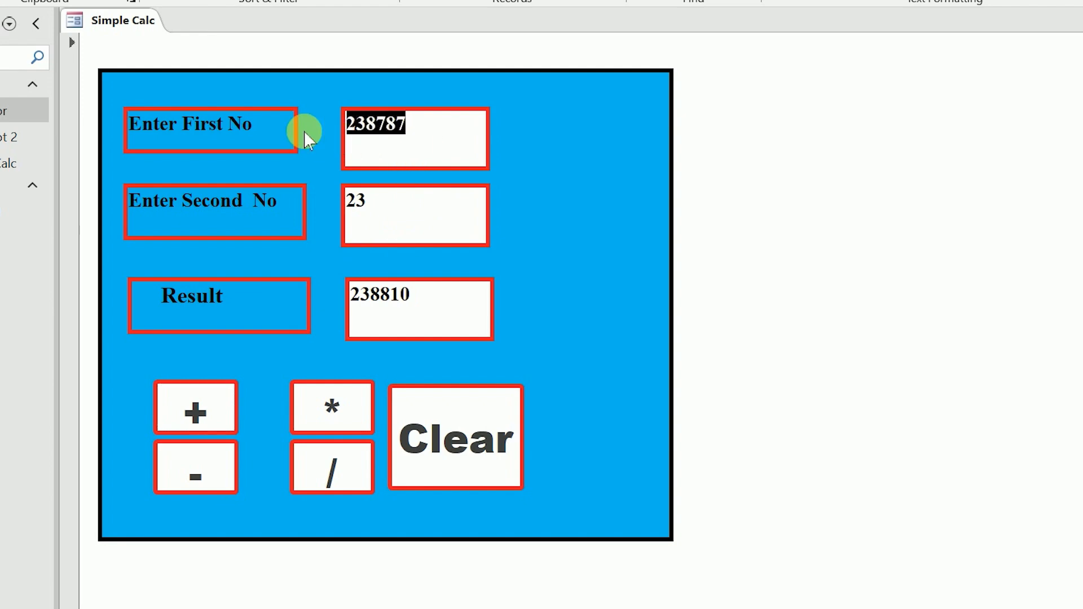
{"action": "key", "text": "BackSpace"}
{"action": "left_click", "coordinate": [380, 208]}
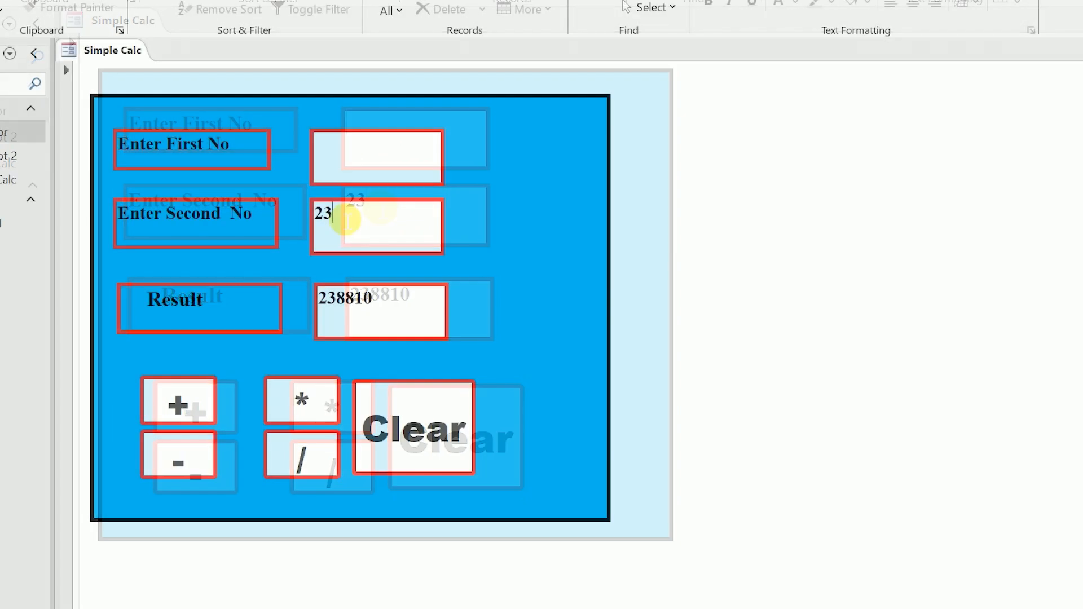
{"action": "key", "text": "BackSpace"}
{"action": "key", "text": "BackSpace"}
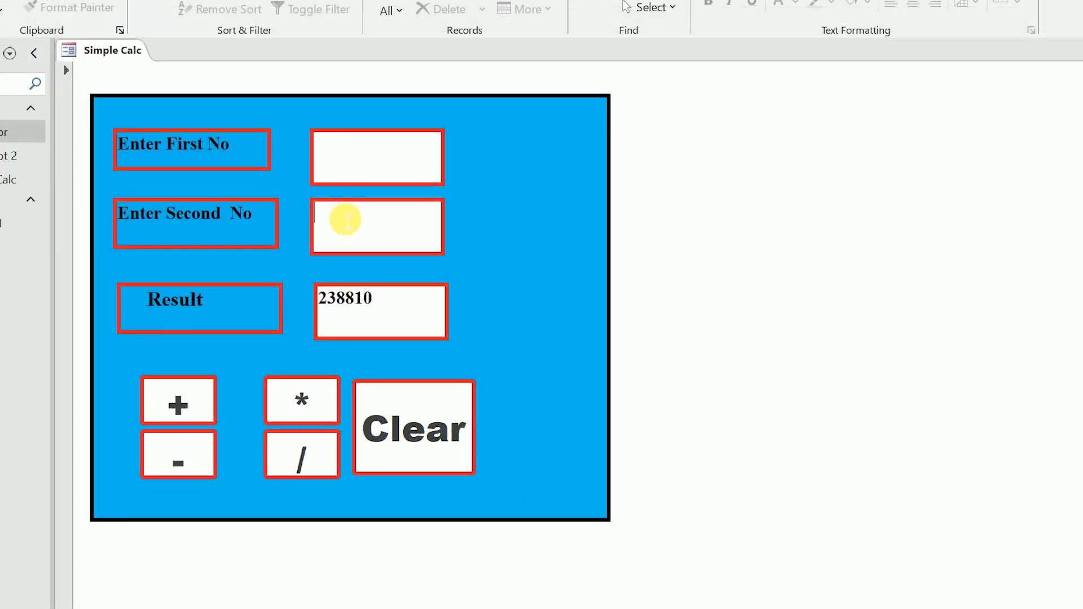
{"action": "left_click", "coordinate": [409, 312]}
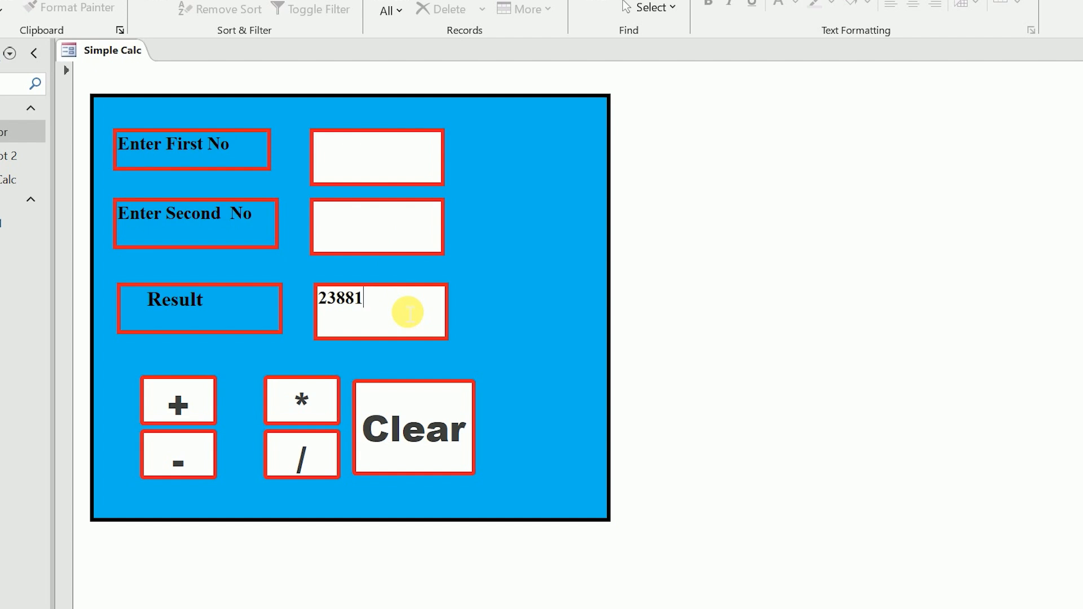
{"action": "key", "text": "BackSpace"}
{"action": "key", "text": "BackSpace"}
{"action": "key", "text": "BackSpace"}
{"action": "key", "text": "BackSpace"}
{"action": "key", "text": "BackSpace"}
Enter 12 as both the first and second number and test the * button
{"action": "left_click", "coordinate": [366, 157]}
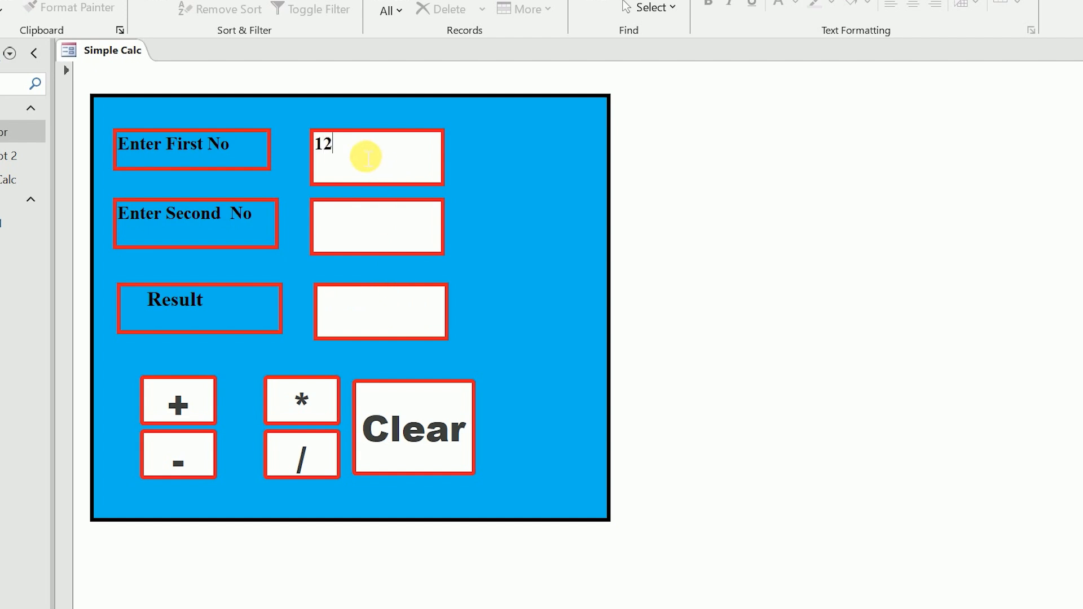
{"action": "left_click", "coordinate": [345, 247]}
{"action": "type", "text": "1"}
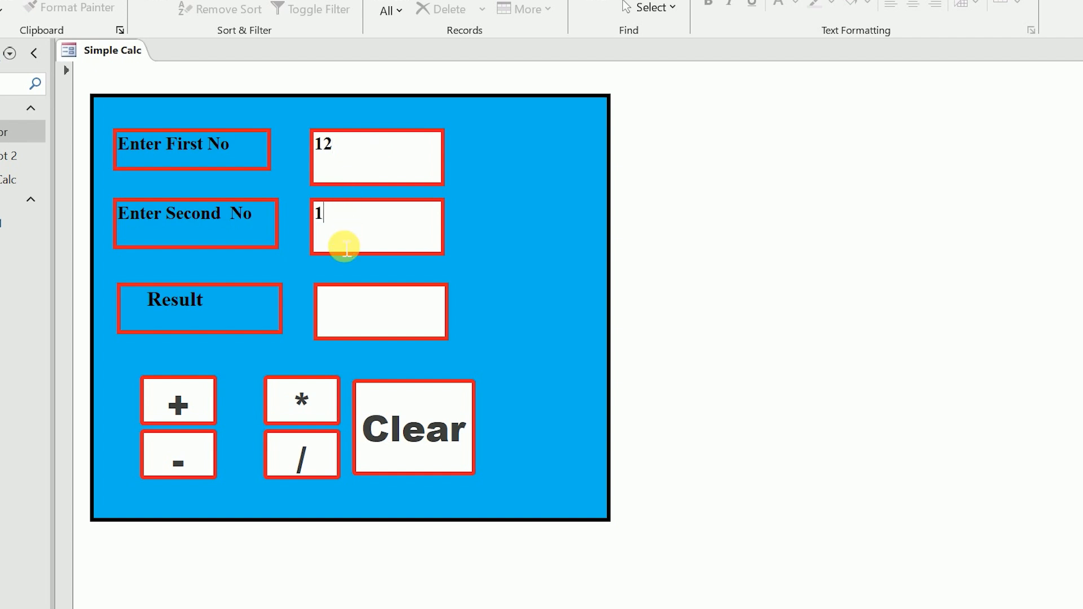
{"action": "type", "text": "2"}
{"action": "left_click", "coordinate": [301, 400]}
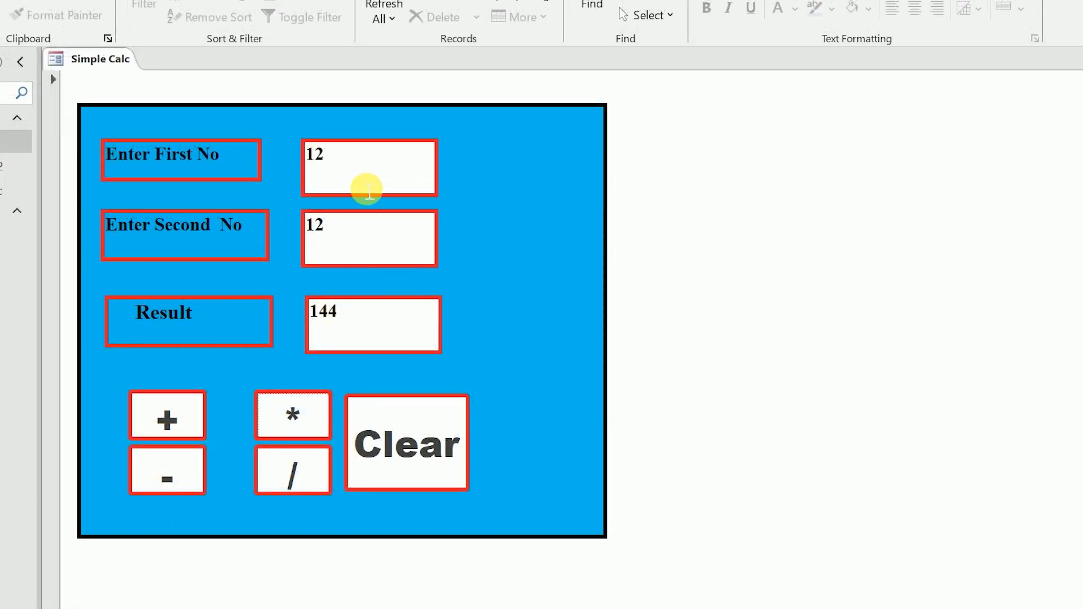
Set the first number to 200, keep 12 as the second, and test the / and - buttons
{"action": "left_click", "coordinate": [355, 175]}
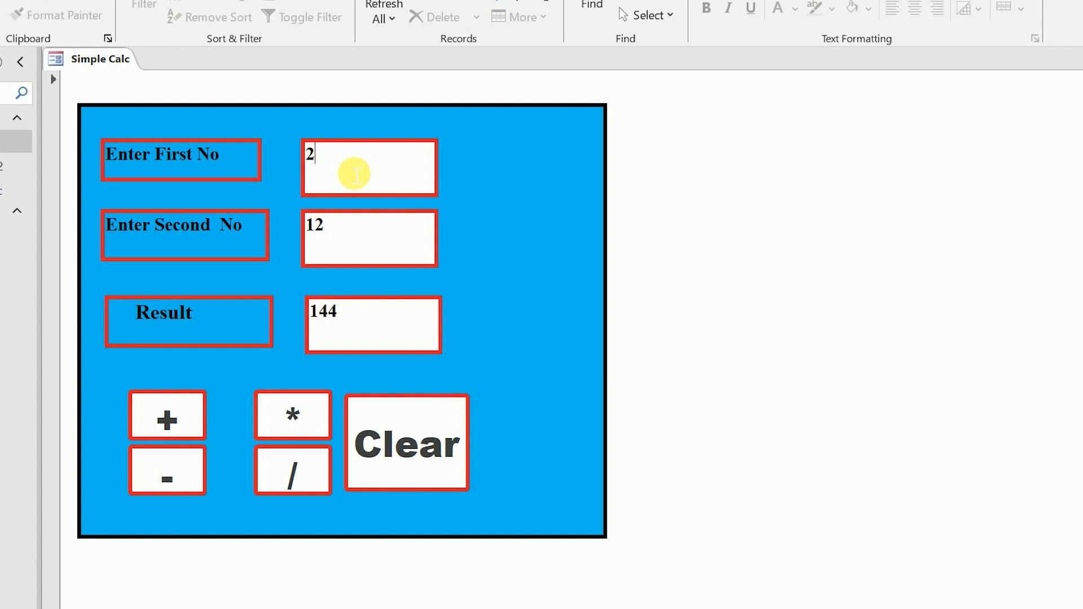
{"action": "left_click", "coordinate": [340, 235]}
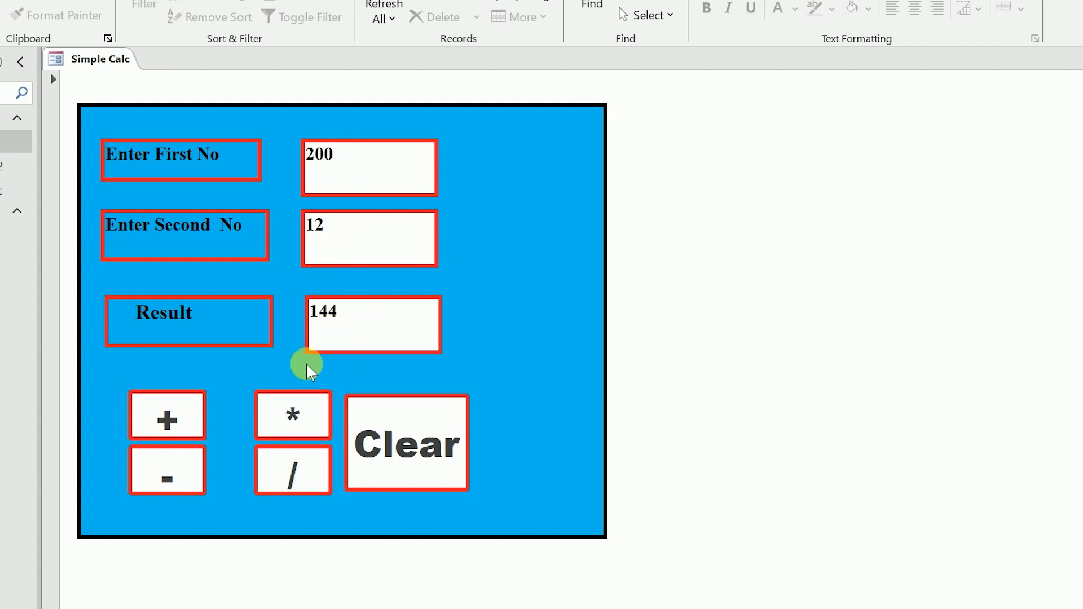
{"action": "left_click", "coordinate": [294, 470]}
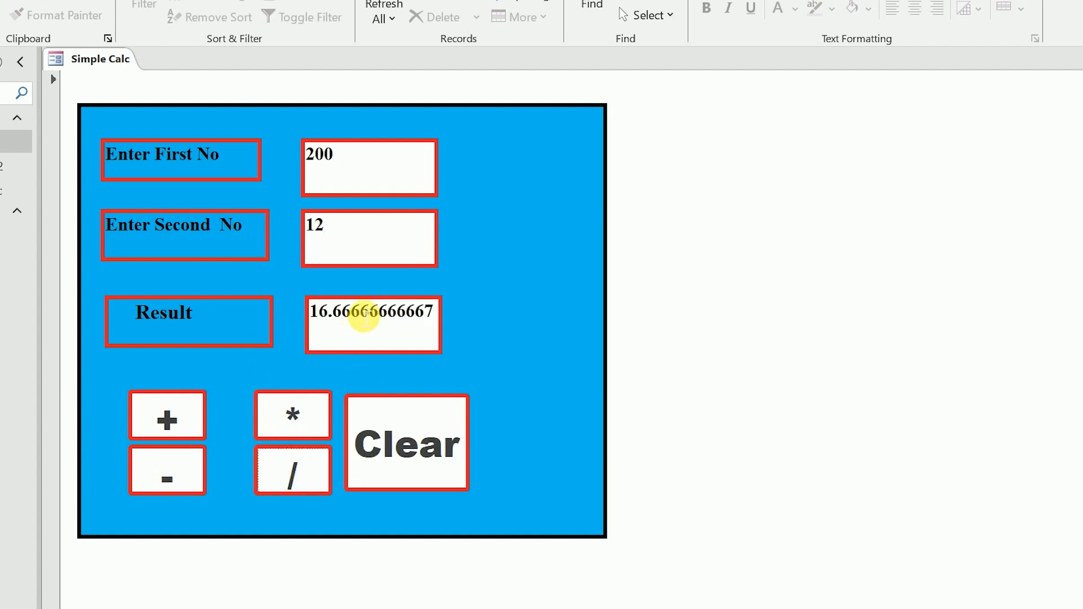
{"action": "left_click", "coordinate": [364, 165]}
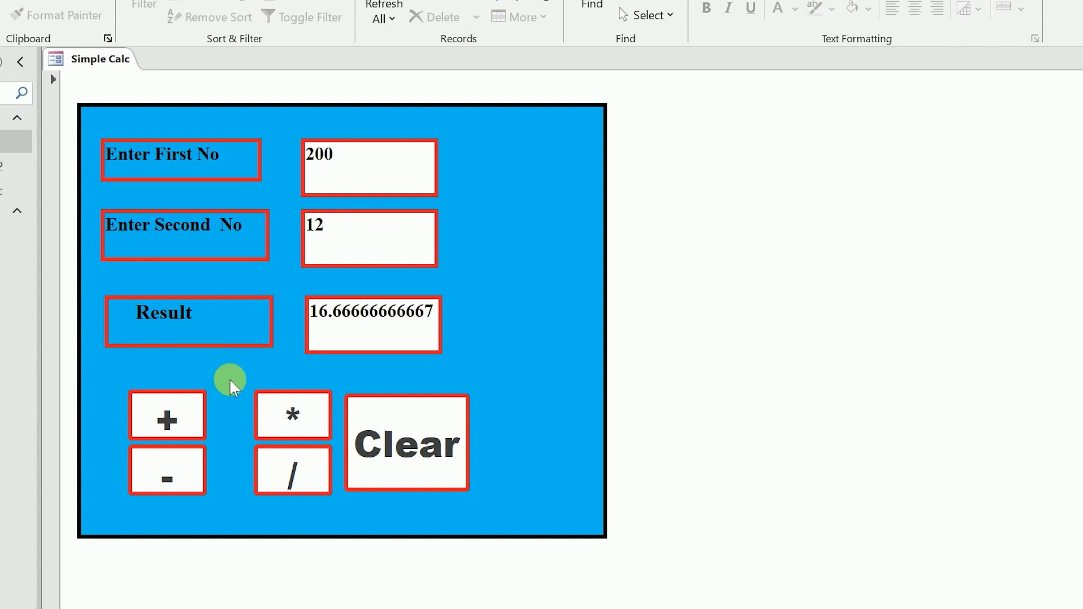
{"action": "left_click", "coordinate": [163, 486]}
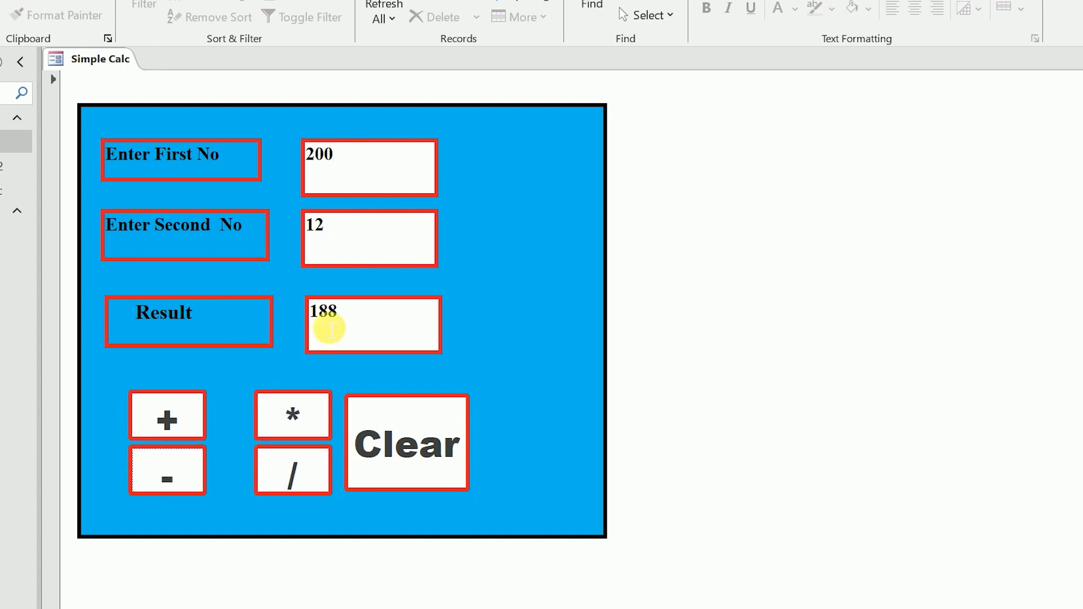
Select the value in the Result box and try the form's Clear button
{"action": "left_click_drag", "start_coordinate": [359, 324], "coordinate": [286, 312]}
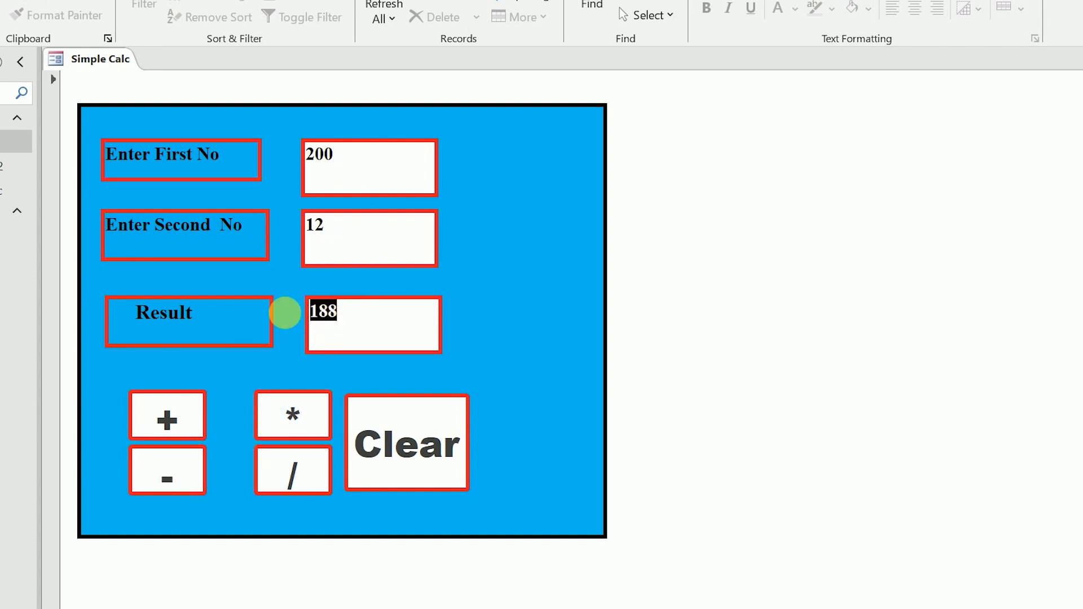
{"action": "left_click", "coordinate": [402, 460]}
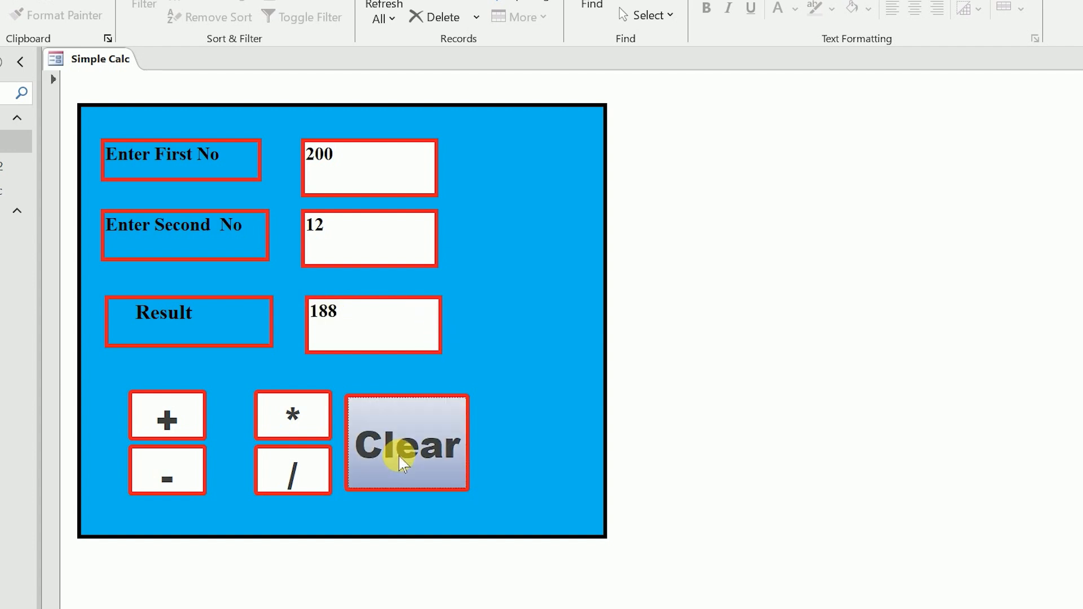
{"action": "left_click", "coordinate": [399, 458]}
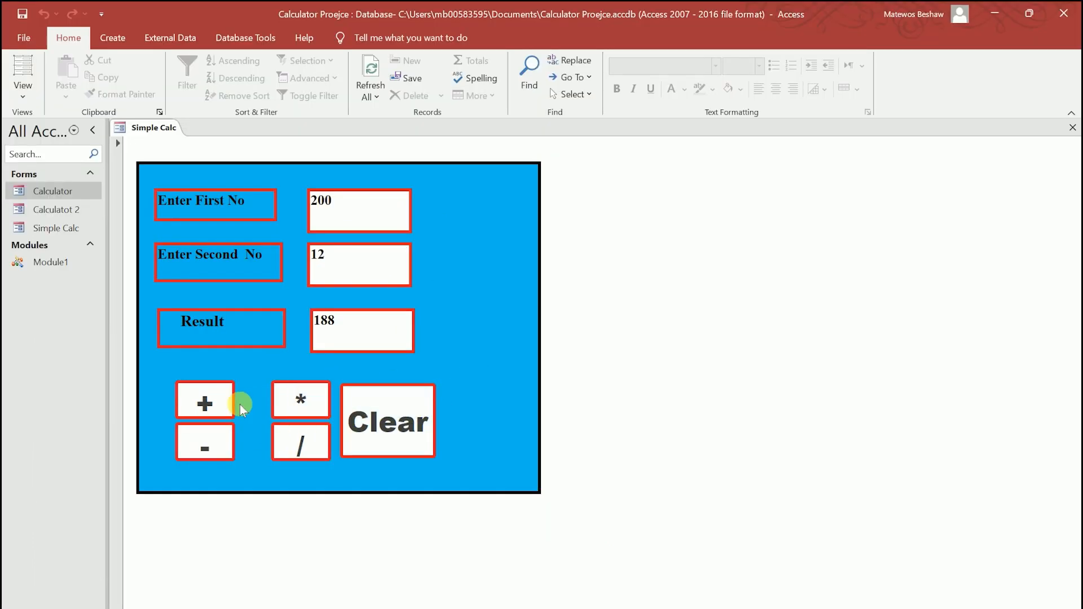
Return the form to Design View and open the Code Builder for the Clear button's click event
{"action": "left_click", "coordinate": [205, 402]}
{"action": "left_click", "coordinate": [23, 76]}
{"action": "left_click", "coordinate": [69, 206]}
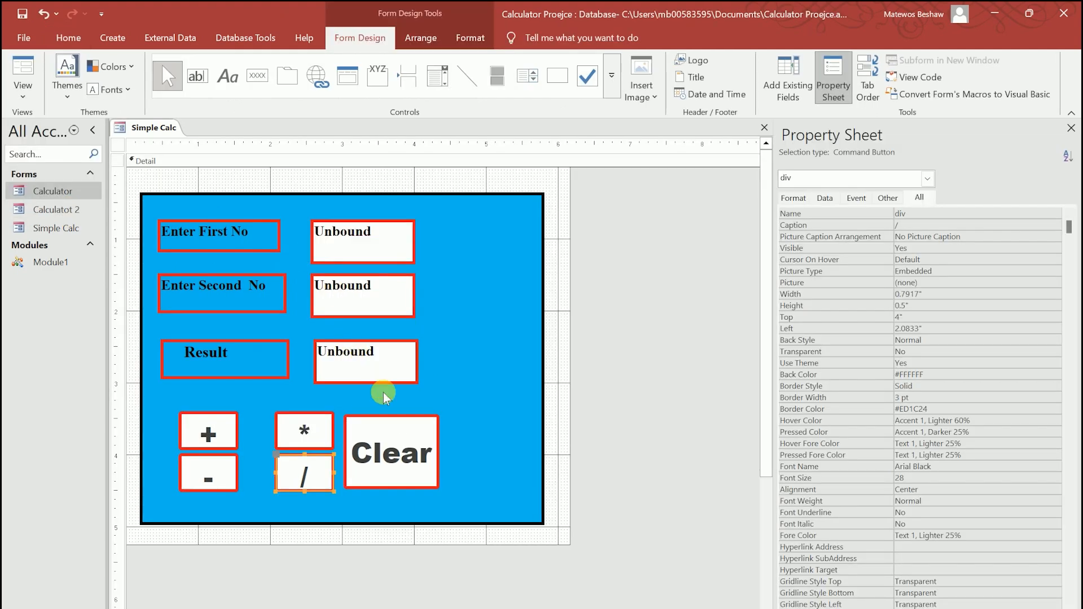
{"action": "right_click", "coordinate": [386, 454]}
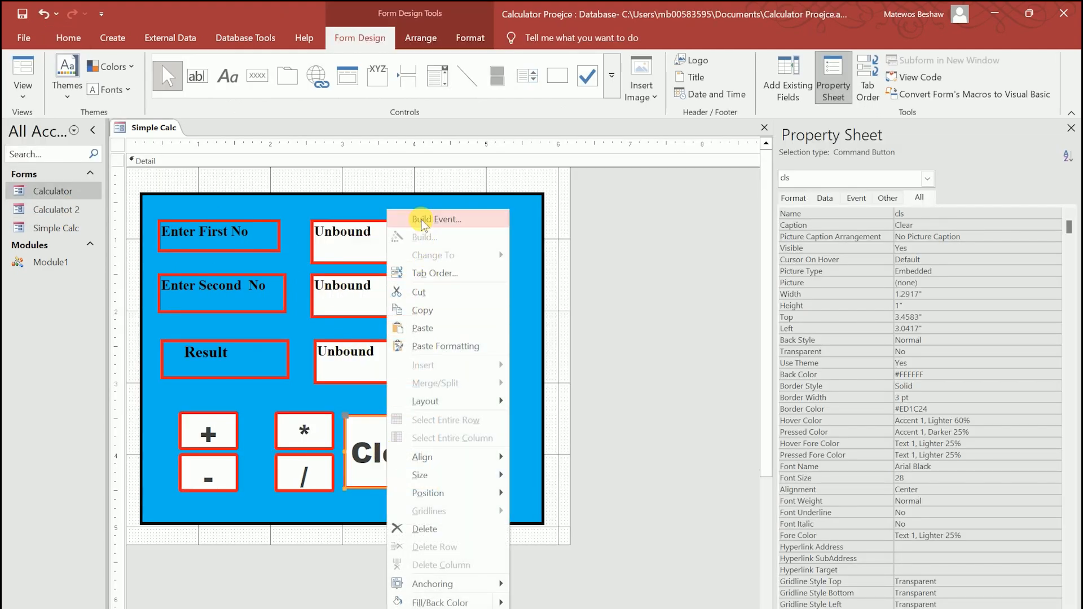
{"action": "left_click", "coordinate": [422, 220]}
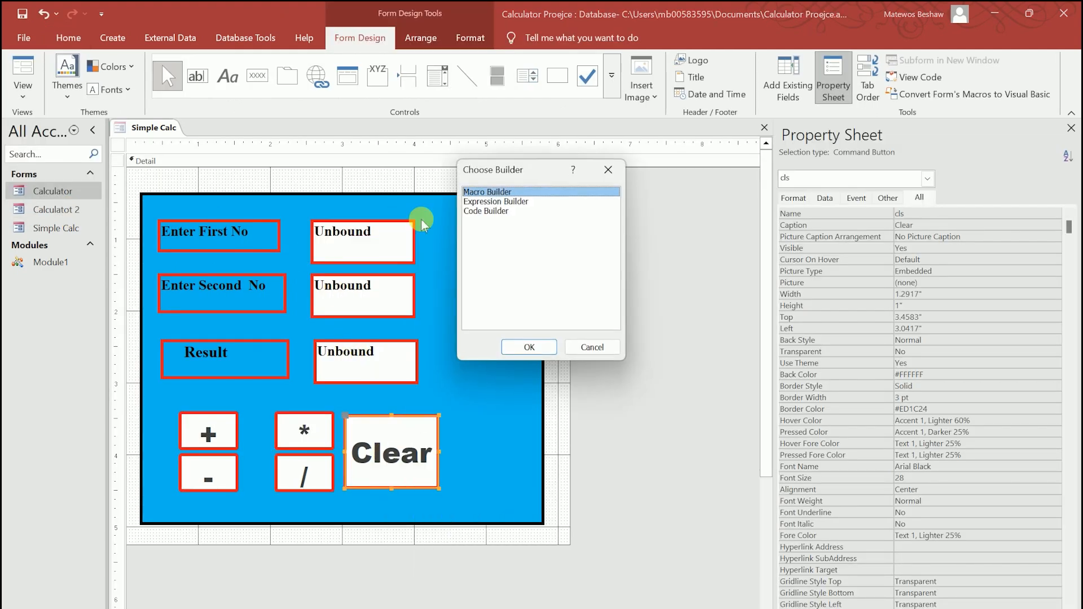
{"action": "left_click", "coordinate": [484, 211]}
{"action": "left_click", "coordinate": [529, 347]}
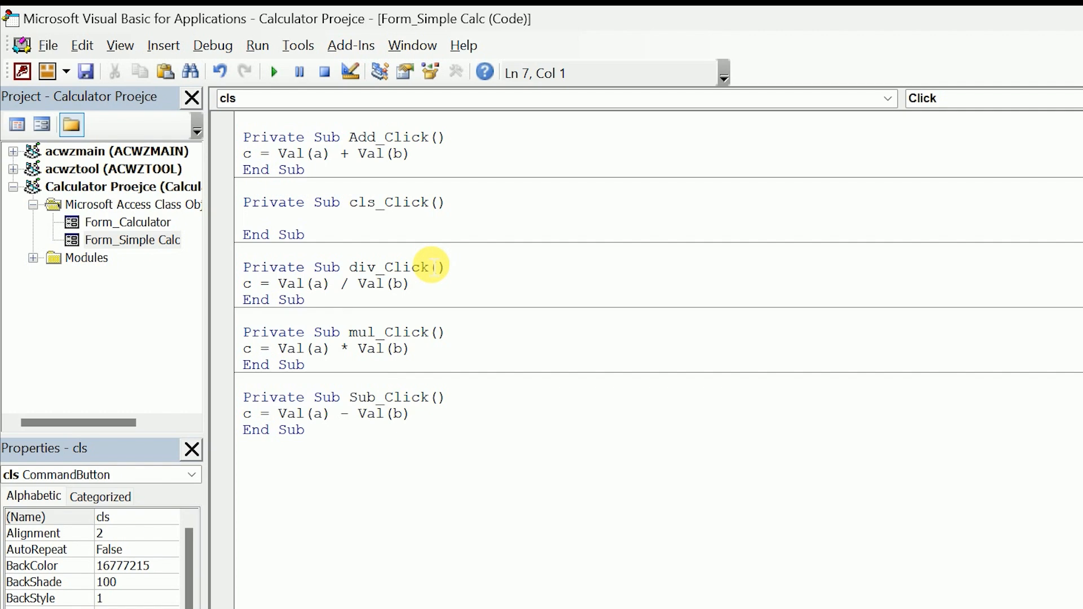
Write the cls_Click procedure body with the lines a = "", b = "" and c = ""
{"action": "type", "text": "a"}
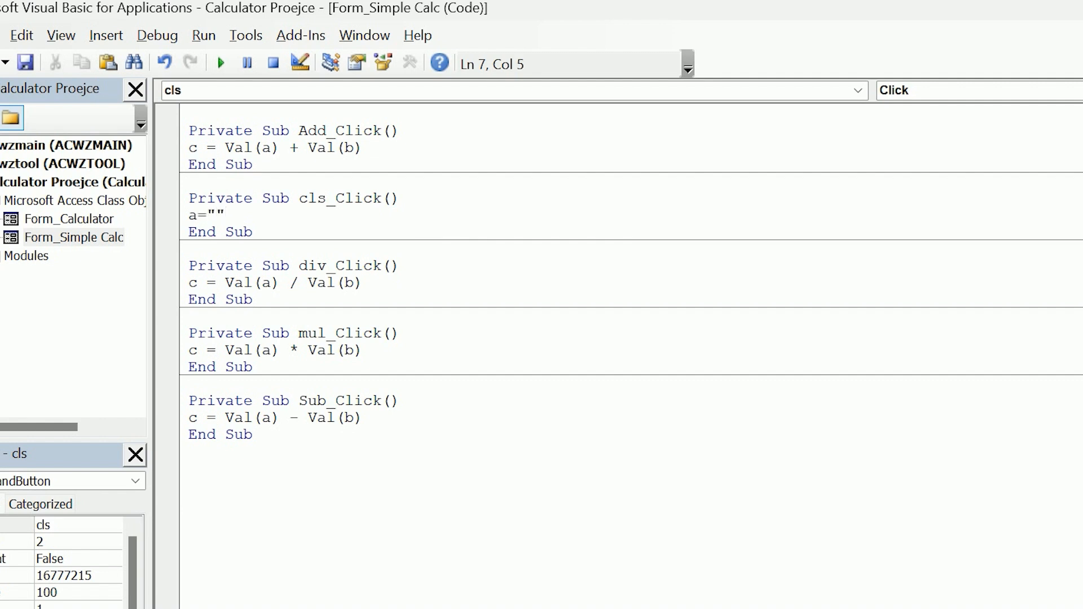
{"action": "type", "text": "=\"\""}
{"action": "key", "text": "Return"}
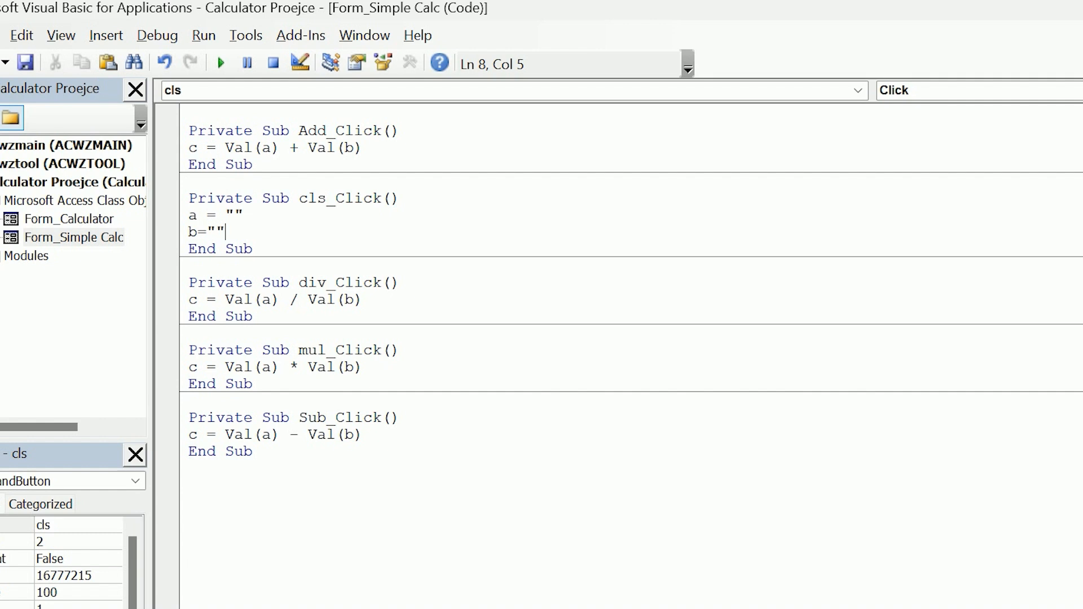
{"action": "key", "text": "Return"}
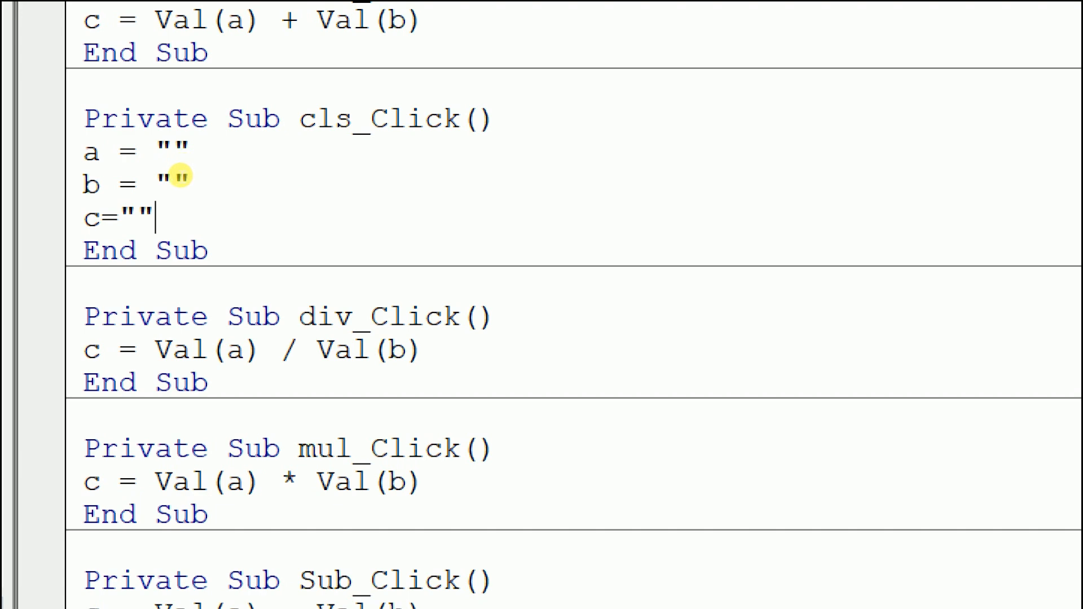
{"action": "left_click_drag", "start_coordinate": [156, 217], "coordinate": [154, 151]}
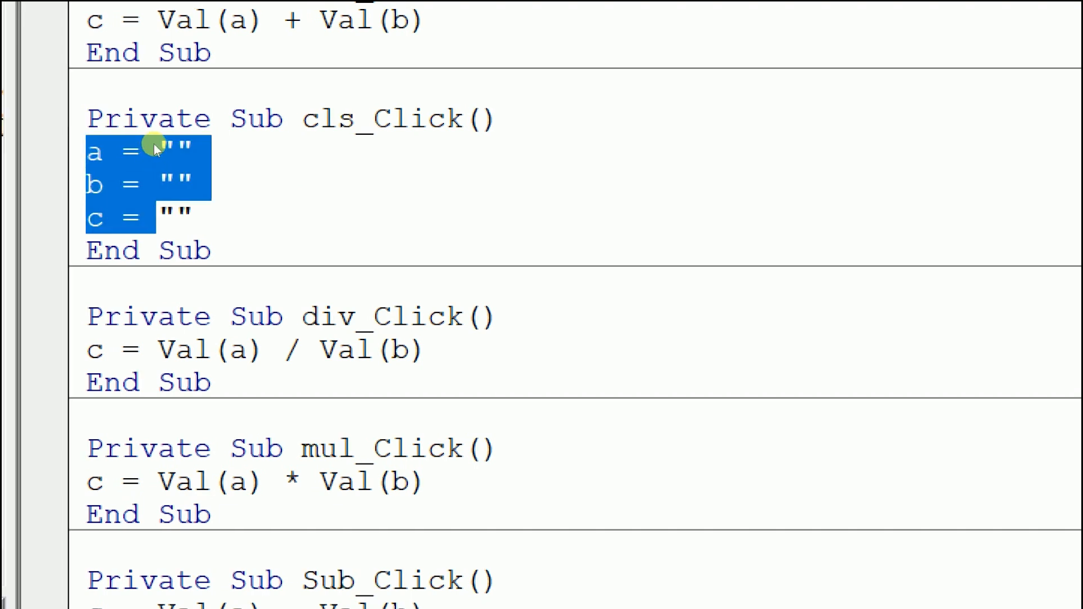
{"action": "left_click", "coordinate": [222, 169]}
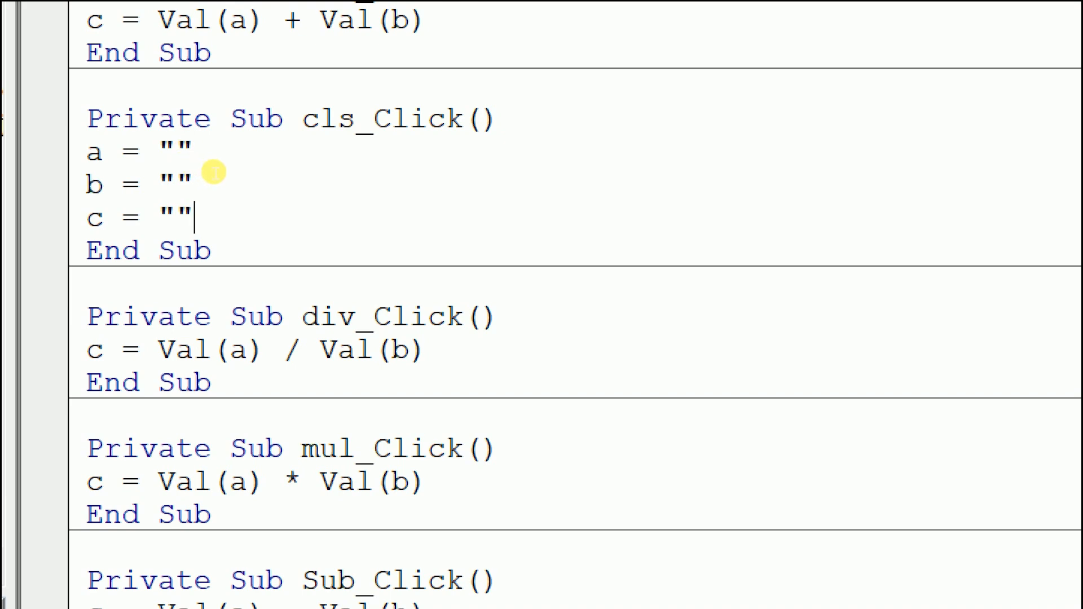
{"action": "left_click_drag", "start_coordinate": [214, 172], "coordinate": [156, 150]}
{"action": "left_click", "coordinate": [244, 181]}
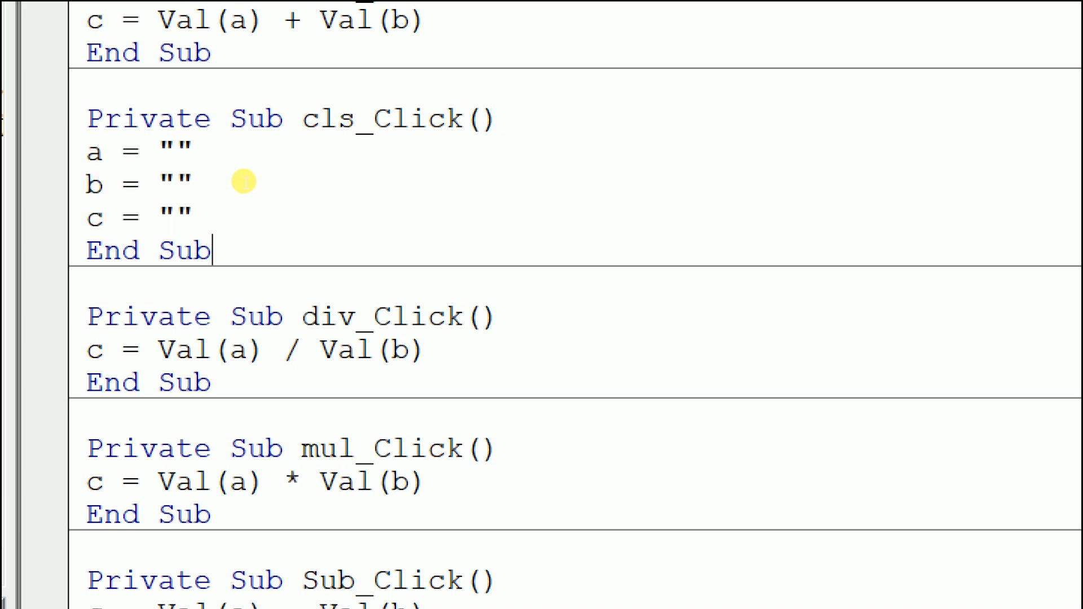
{"action": "double_click", "coordinate": [251, 143]}
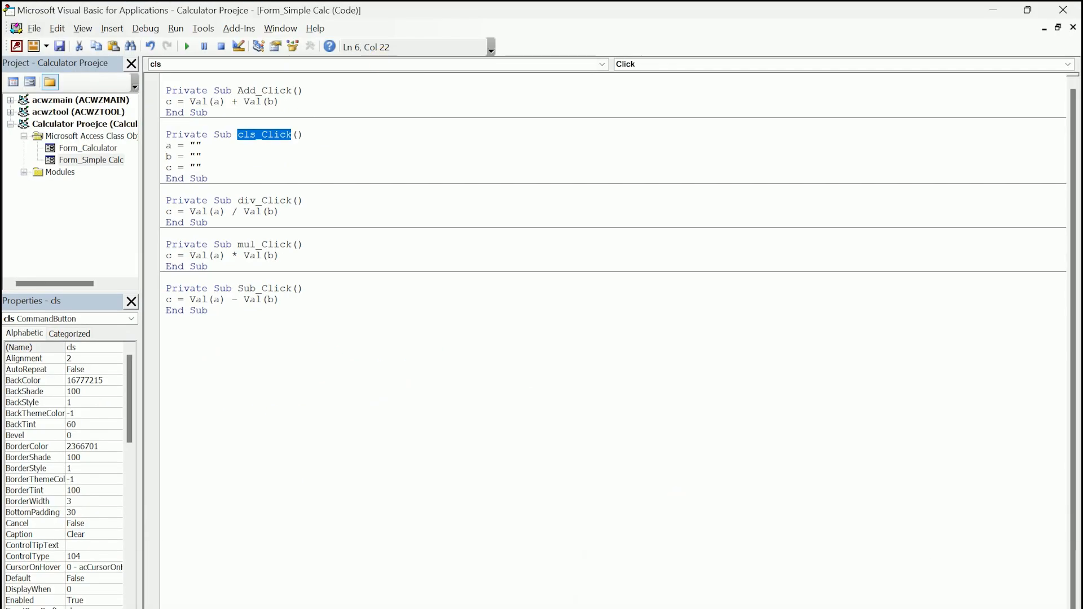
Switch back to Access, show the form in Form View and test its Clear button
{"action": "mouse_move", "coordinate": [758, 608]}
{"action": "left_click", "coordinate": [676, 589]}
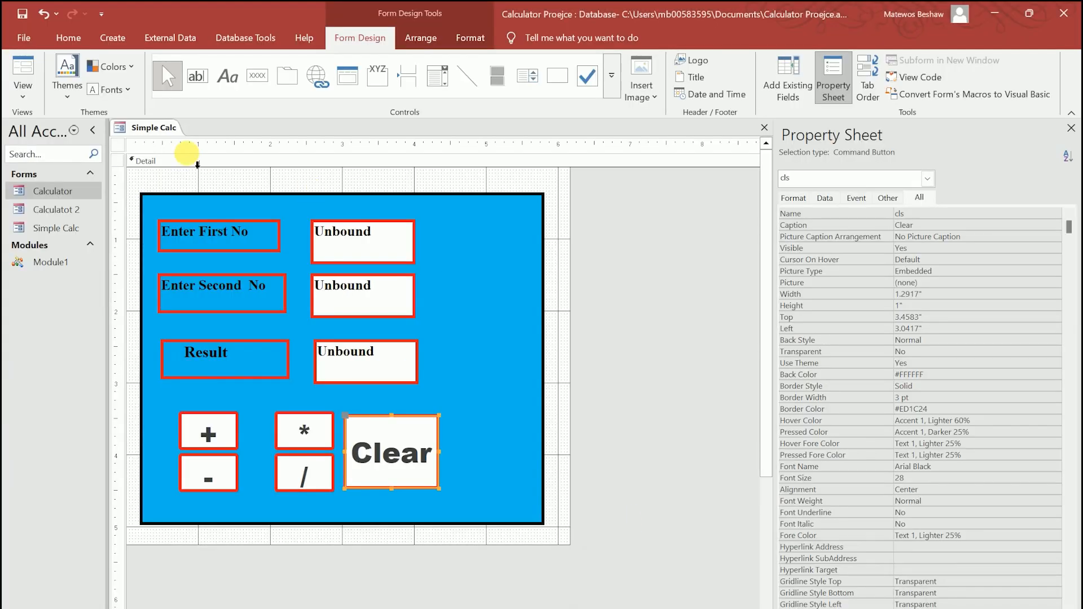
{"action": "left_click", "coordinate": [20, 102]}
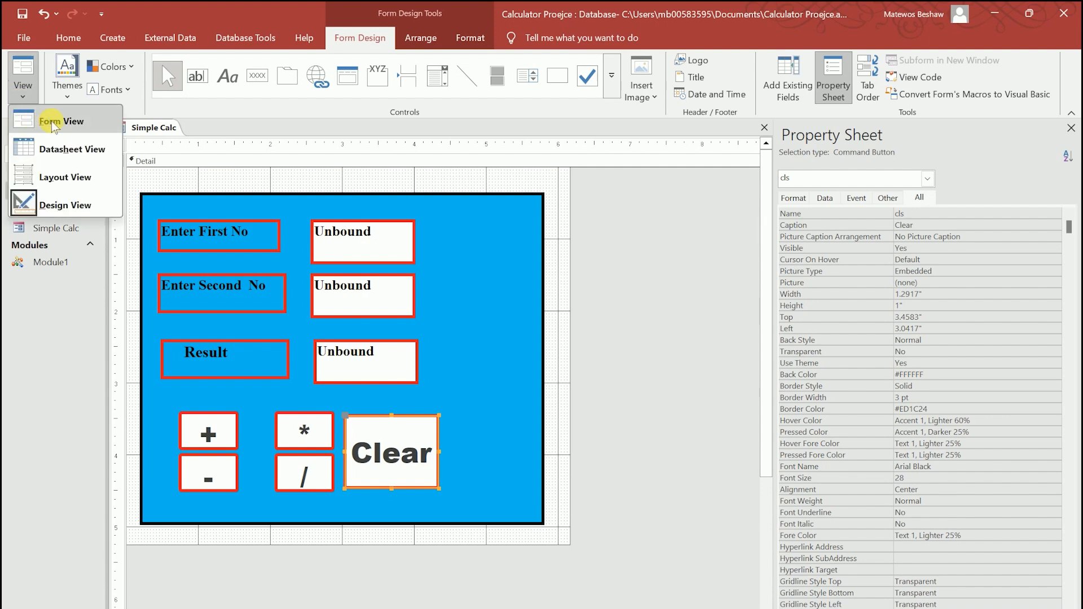
{"action": "left_click", "coordinate": [50, 116]}
{"action": "left_click", "coordinate": [388, 424]}
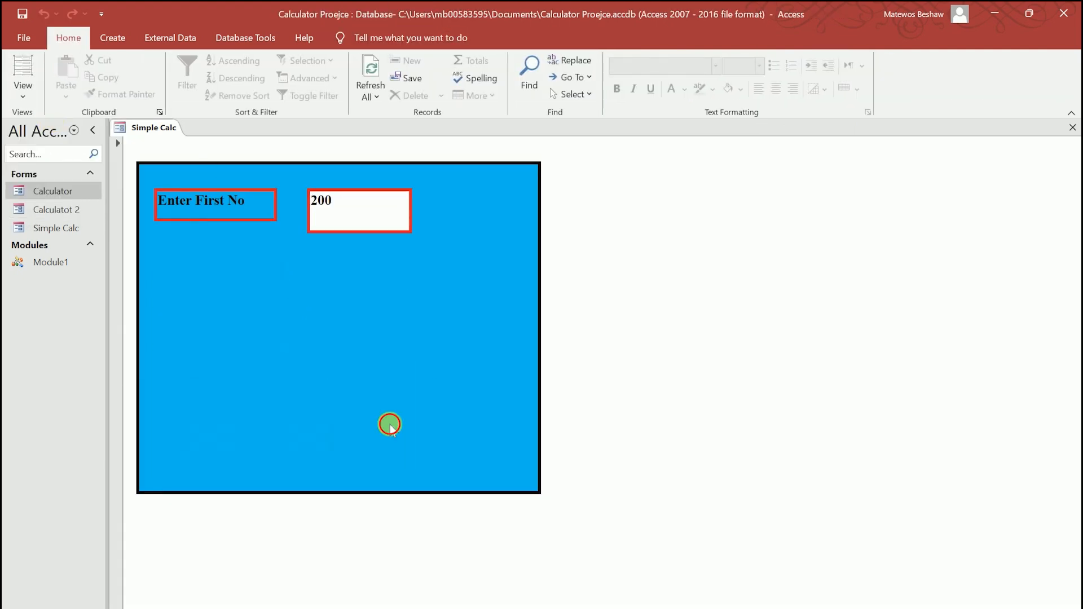
Enter 65645365 as the first and 86785 as the second number, test the + button and clear the form
{"action": "left_click", "coordinate": [350, 211]}
{"action": "type", "text": "65"}
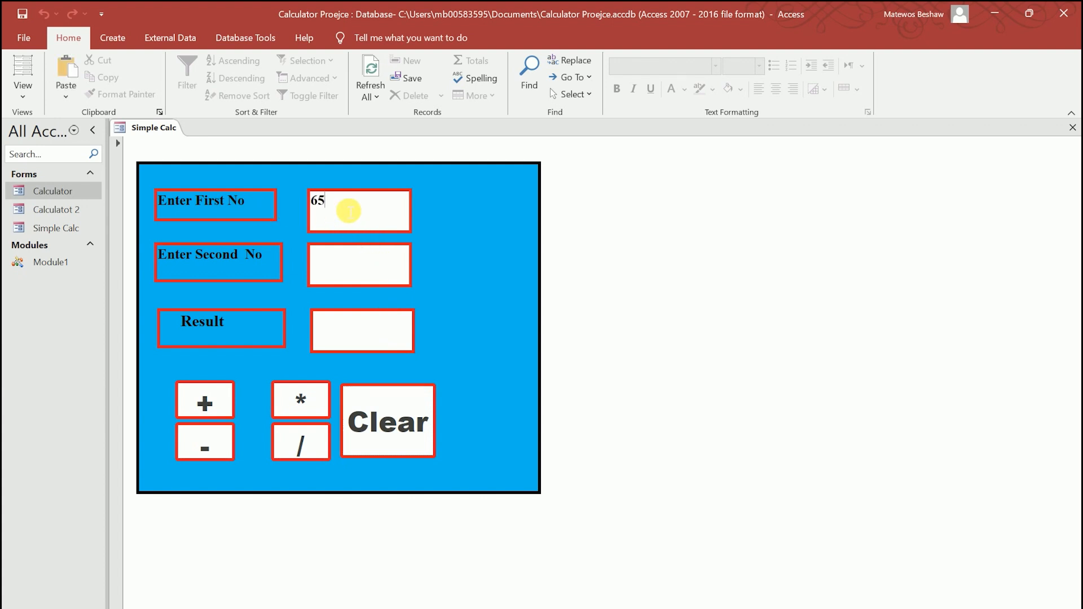
{"action": "type", "text": "645365"}
{"action": "left_click", "coordinate": [346, 266]}
{"action": "type", "text": "86785"}
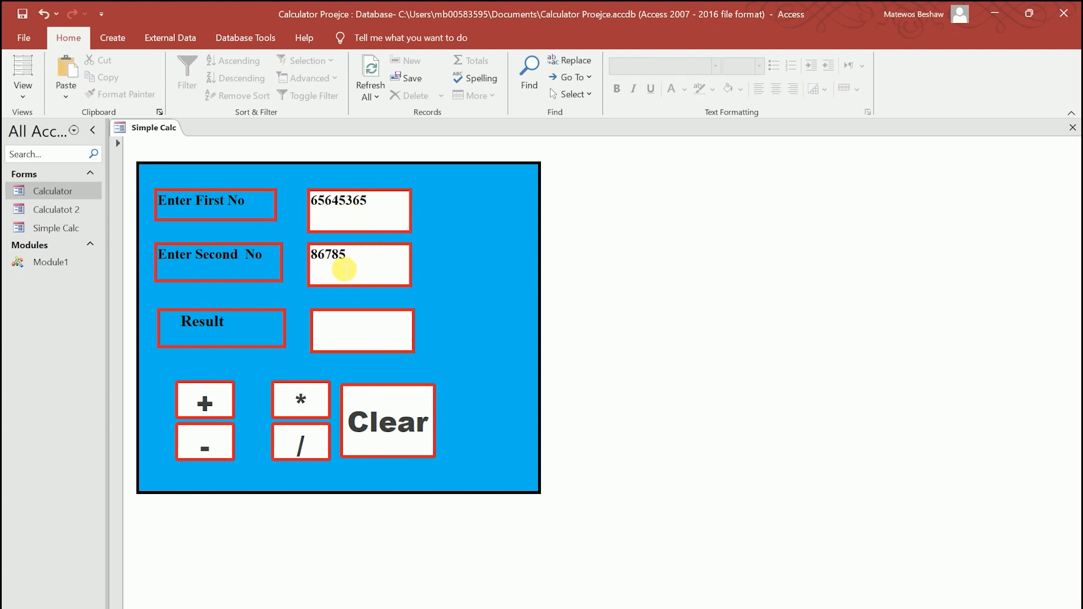
{"action": "left_click", "coordinate": [216, 401]}
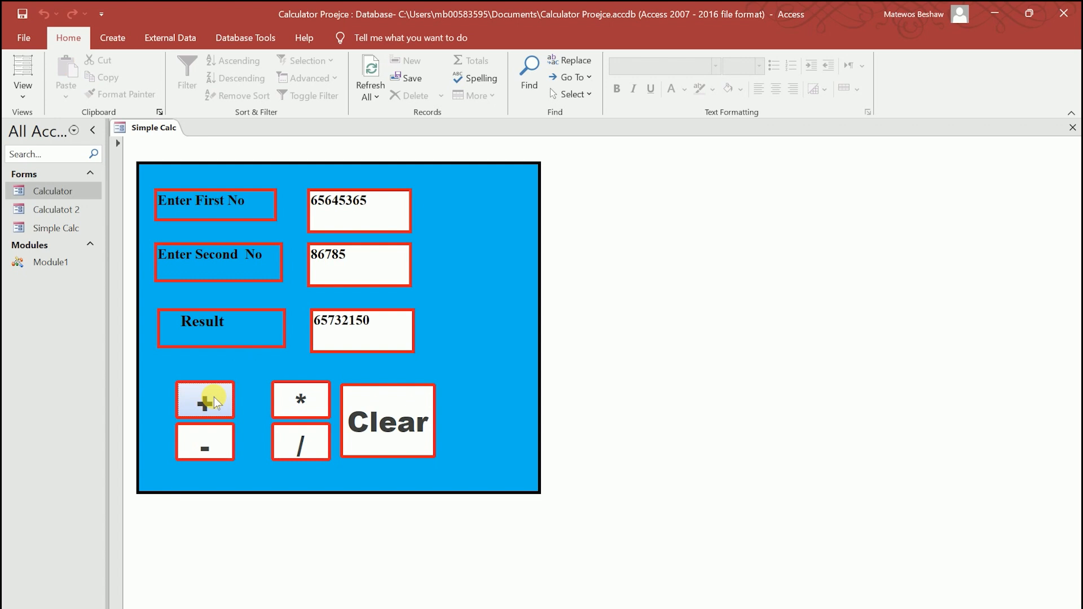
{"action": "left_click", "coordinate": [384, 426]}
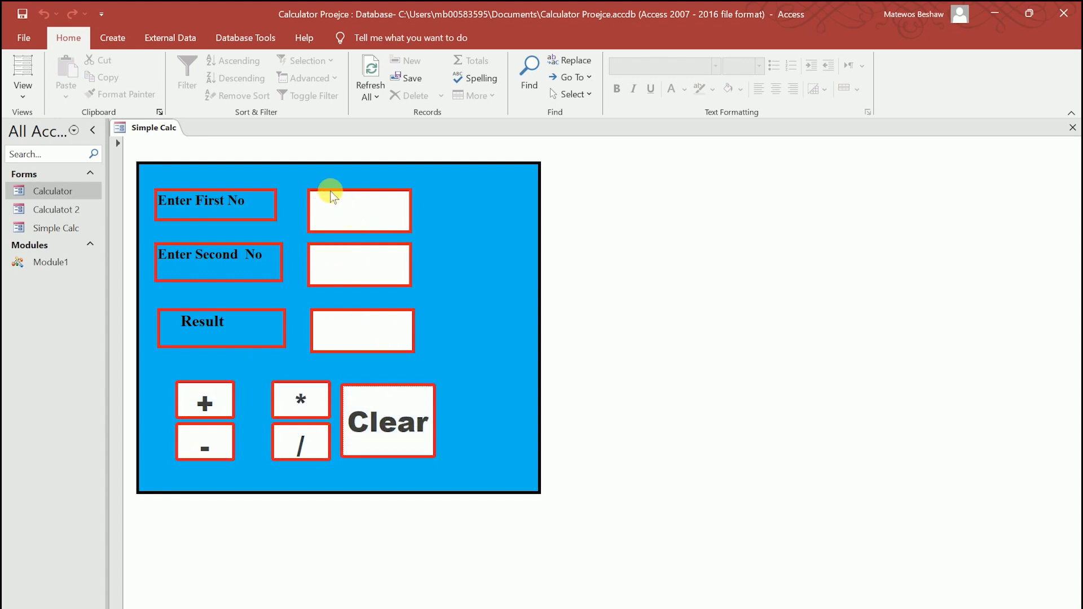
Enter 86746857 as the first and 13324324 as the second number, test the * button and clear the form
{"action": "left_click", "coordinate": [337, 210]}
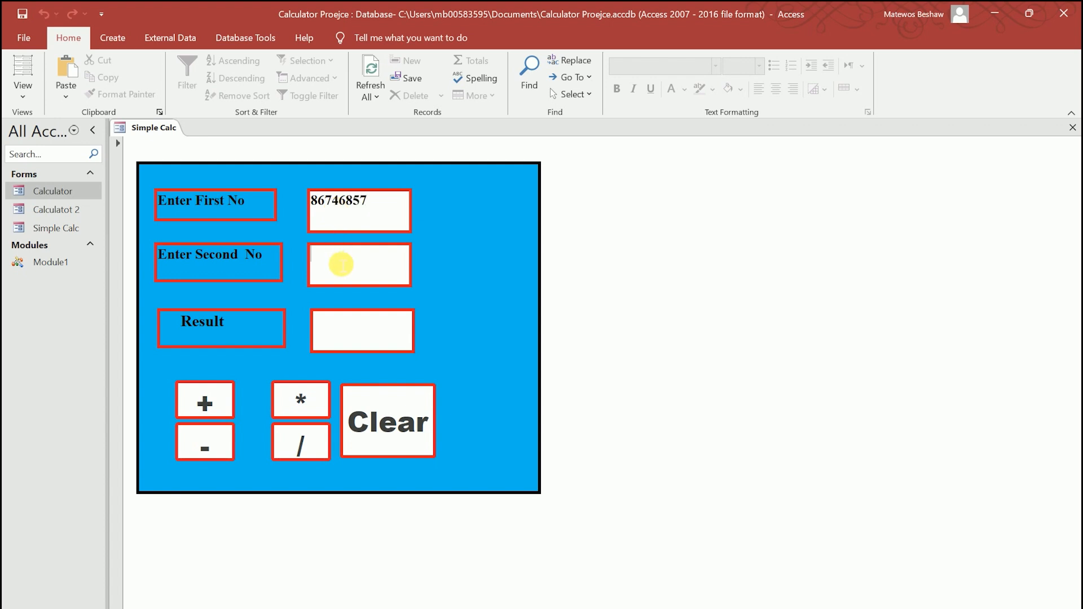
{"action": "left_click", "coordinate": [341, 264]}
{"action": "type", "text": "13324324"}
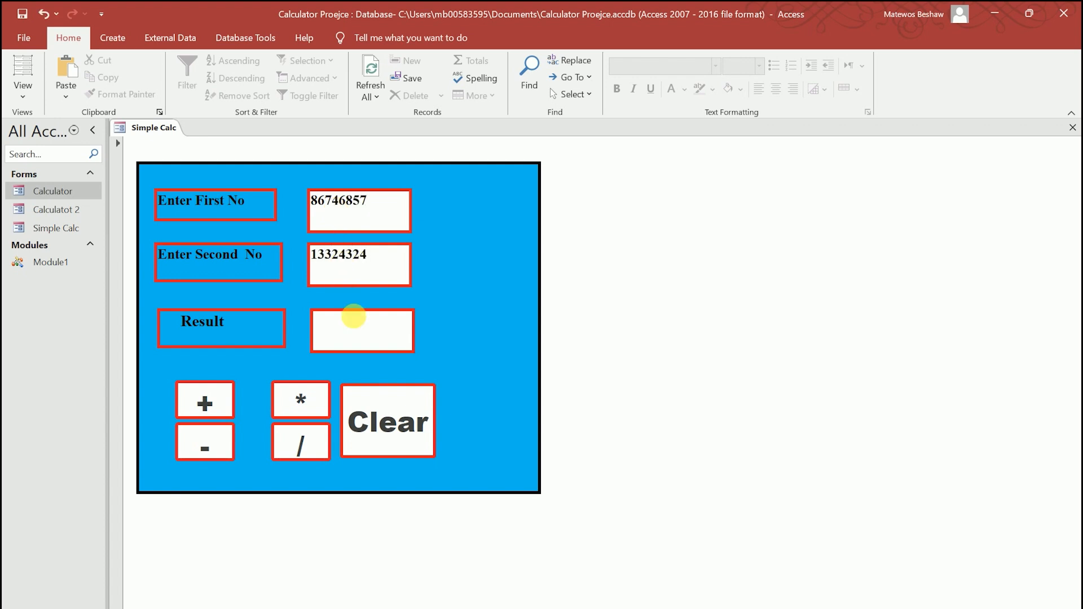
{"action": "left_click", "coordinate": [310, 407]}
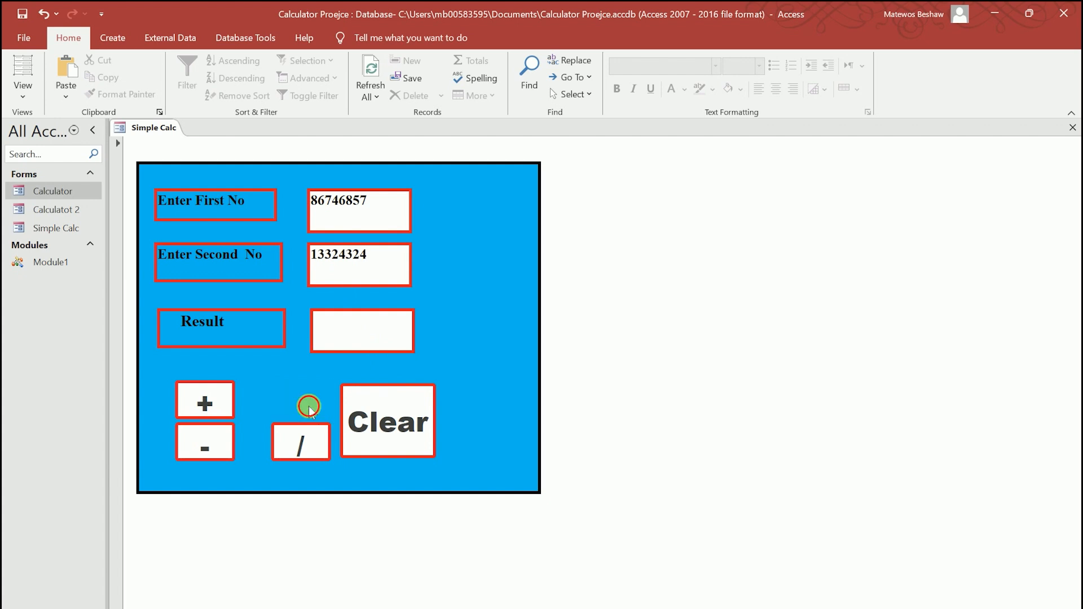
{"action": "left_click", "coordinate": [404, 431]}
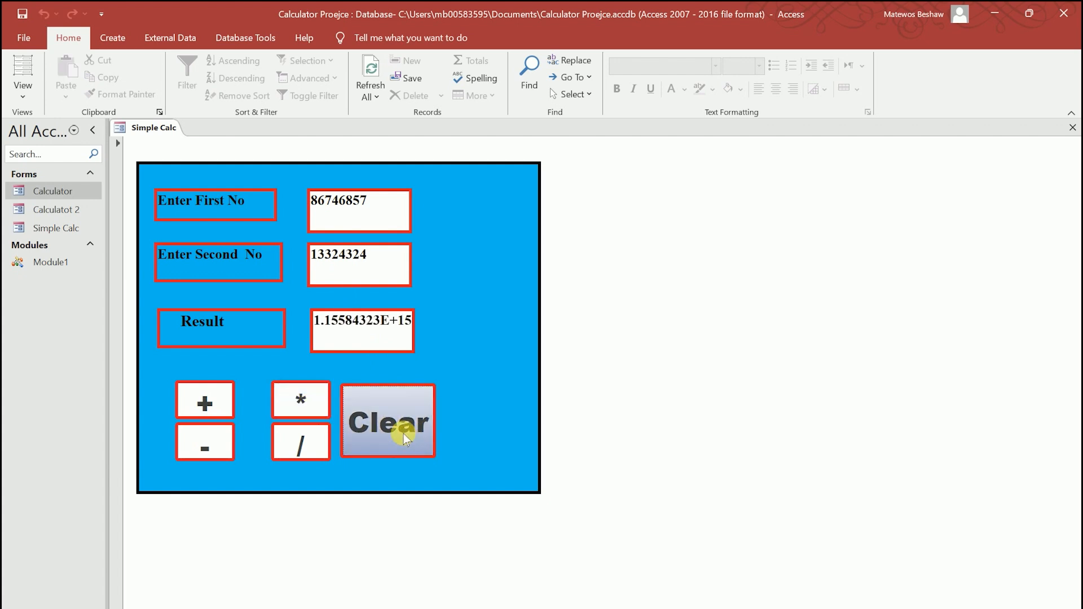
Enter 14124 as the first and 123414 as the second number, test the * button and clear the form
{"action": "left_click", "coordinate": [340, 225]}
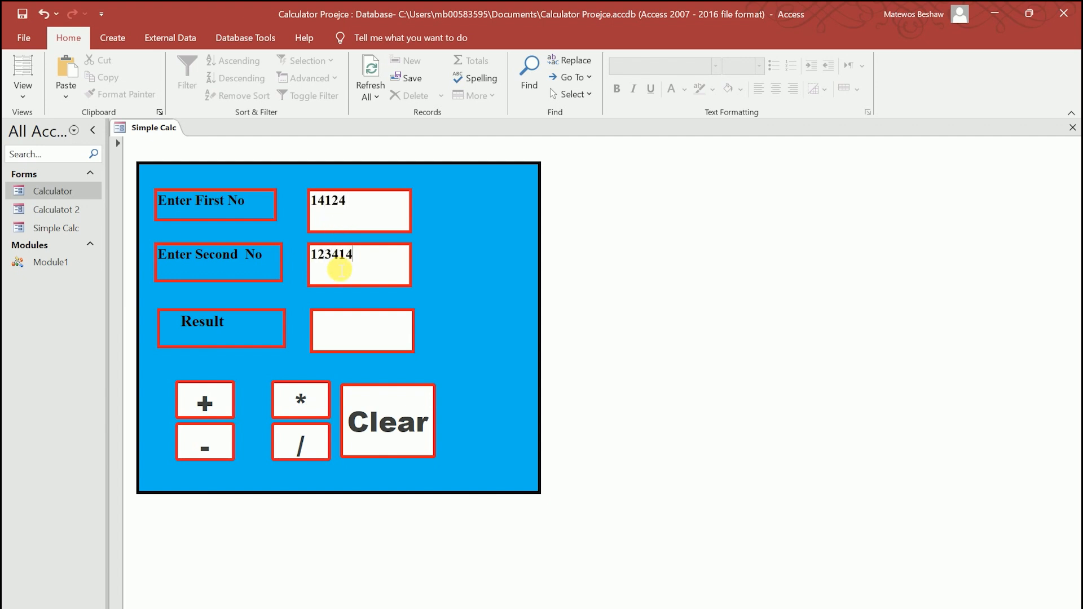
{"action": "left_click", "coordinate": [310, 404]}
{"action": "left_click", "coordinate": [416, 430]}
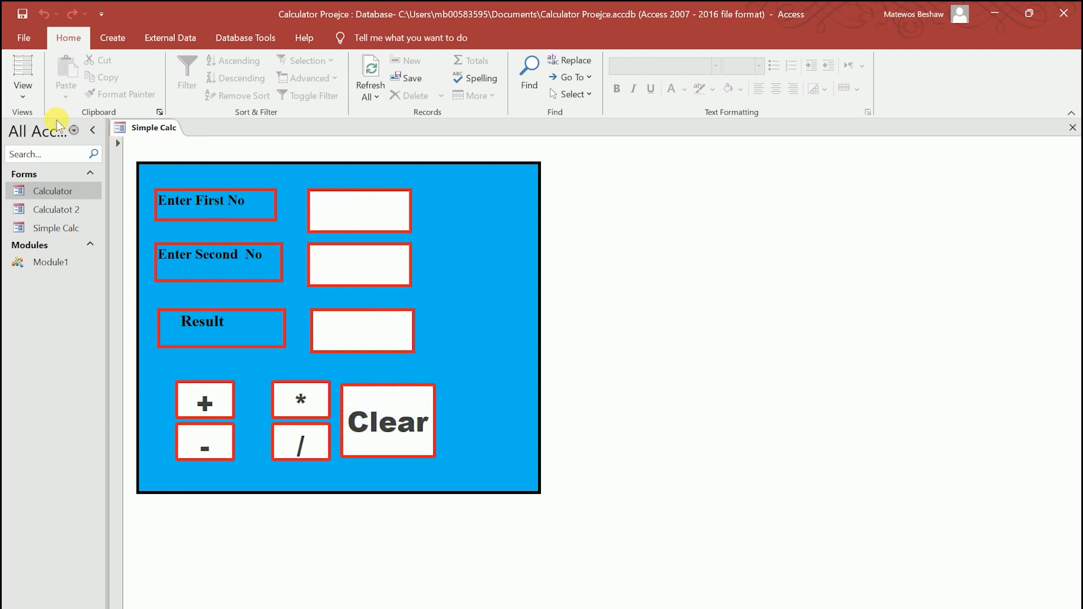
{"action": "left_click", "coordinate": [24, 100]}
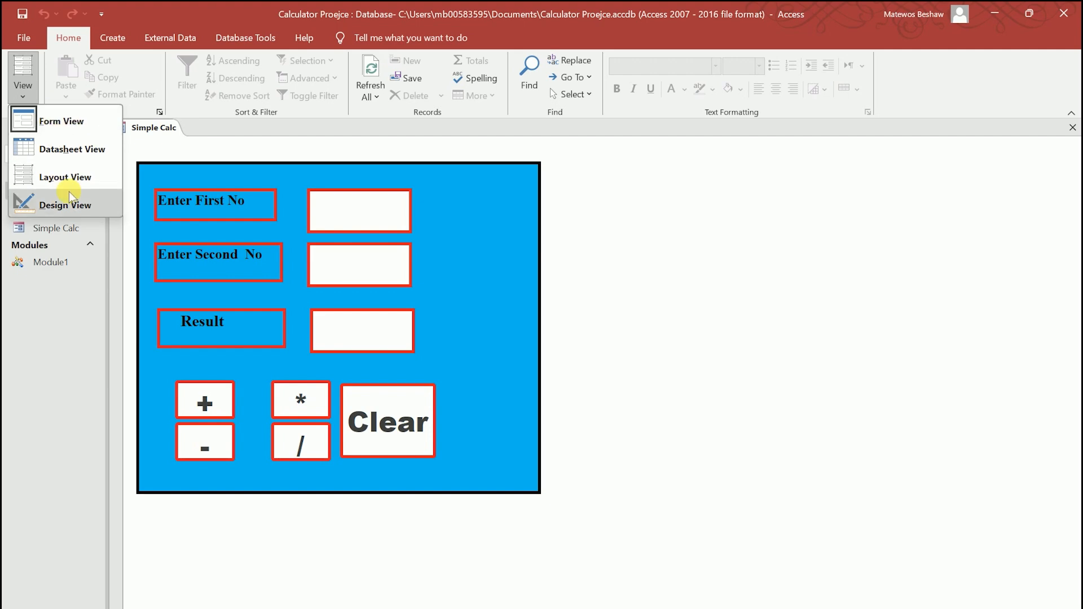
{"action": "left_click", "coordinate": [56, 206]}
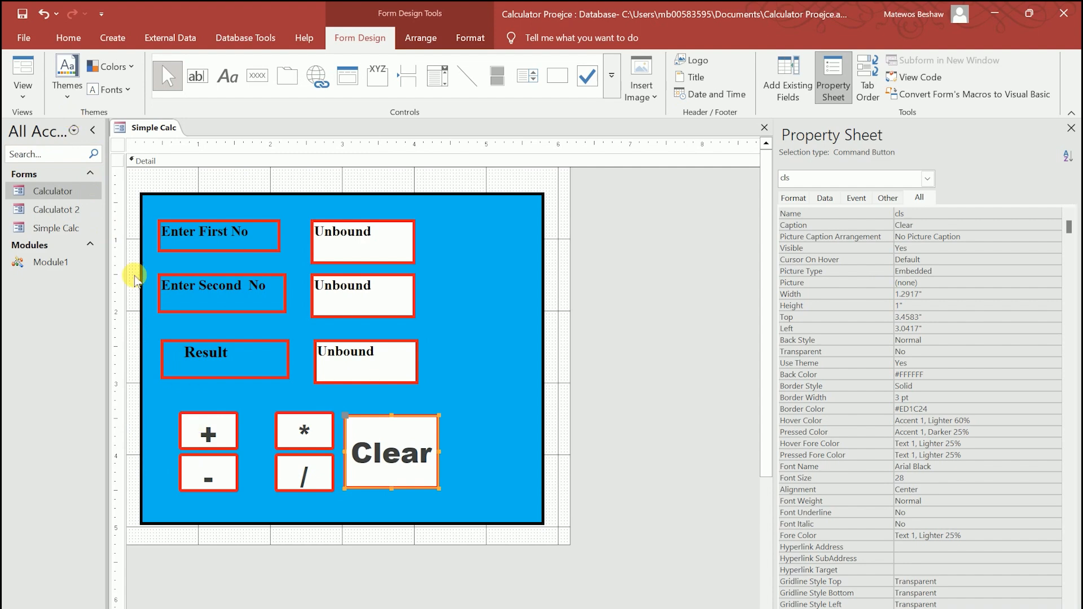
{"action": "left_click", "coordinate": [23, 95]}
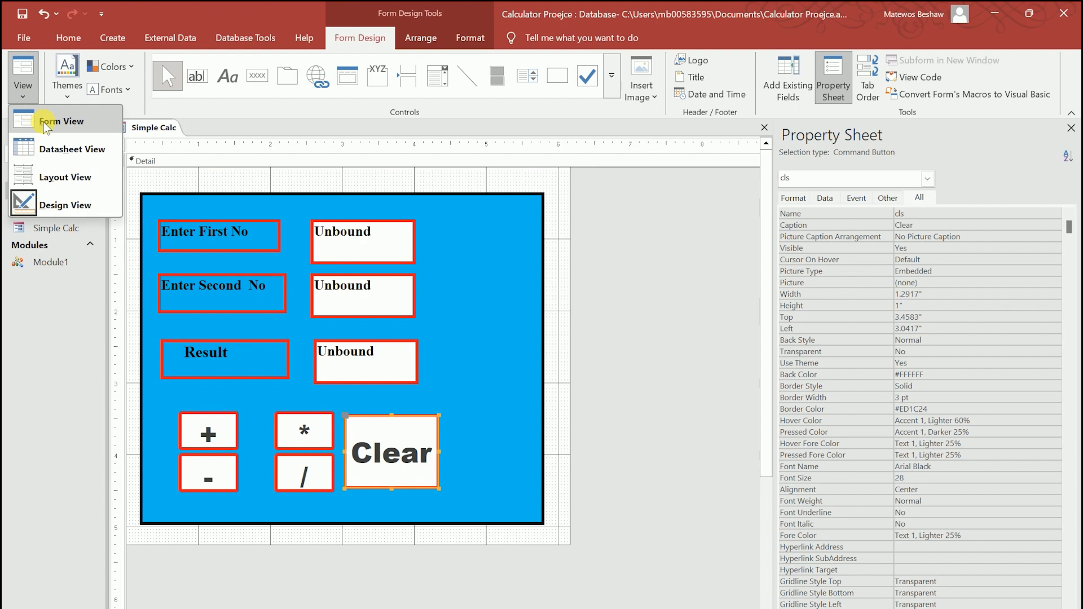
{"action": "left_click", "coordinate": [35, 120]}
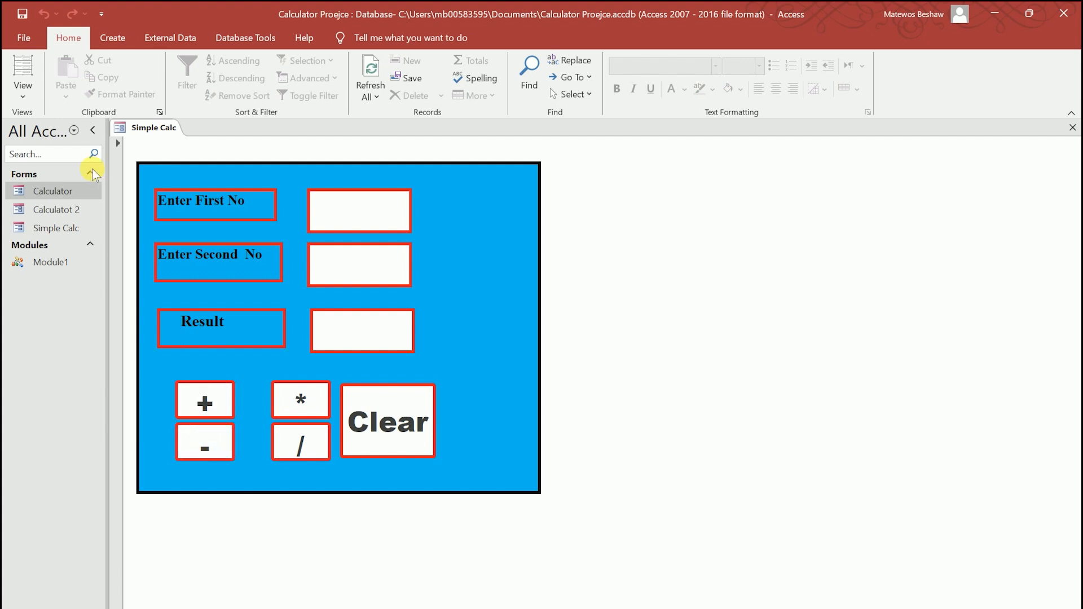
Switch the form to Design View and set the + button's Hover Color to the standard red #ED1C24
{"action": "left_click", "coordinate": [29, 100]}
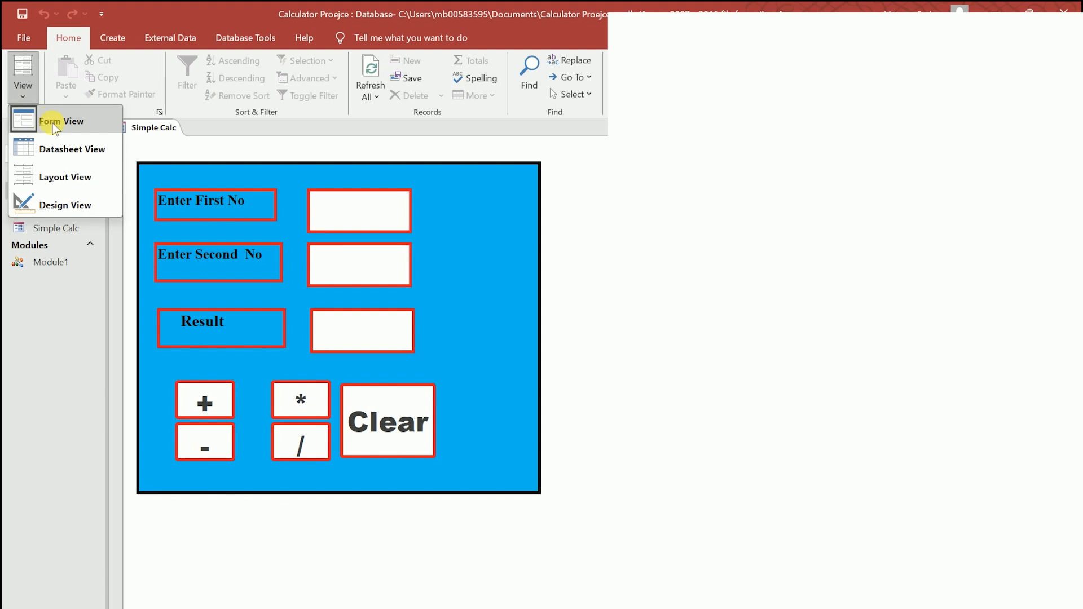
{"action": "left_click", "coordinate": [61, 212]}
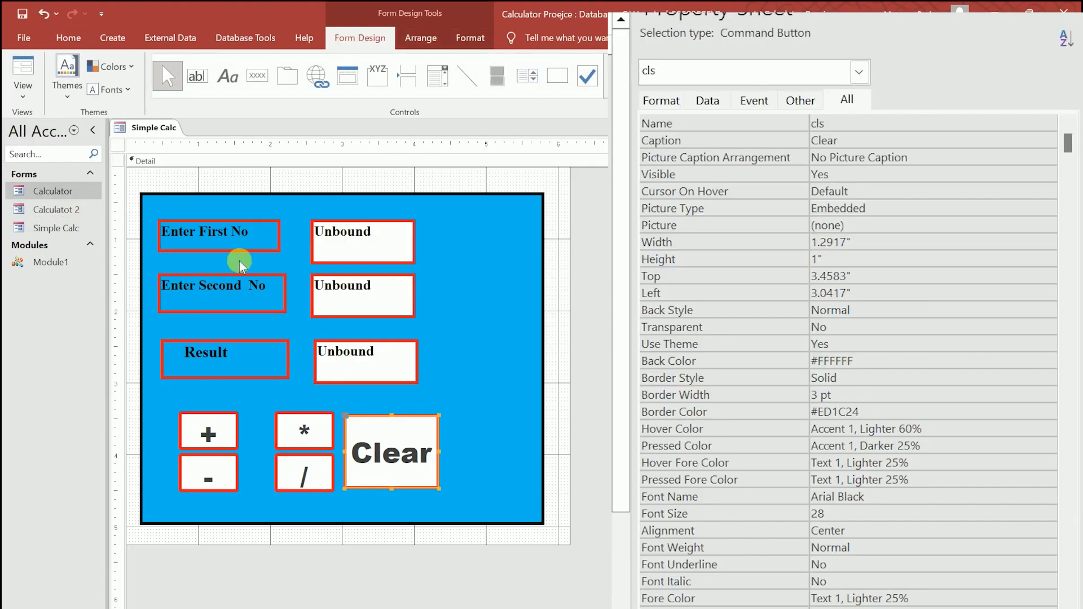
{"action": "left_click", "coordinate": [233, 435]}
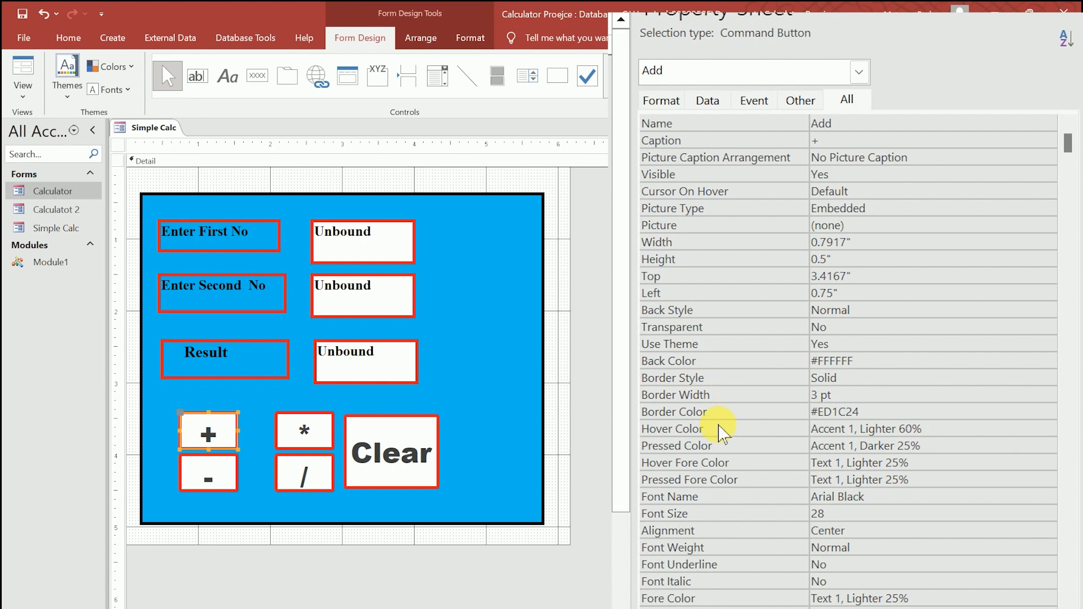
{"action": "left_click", "coordinate": [769, 435]}
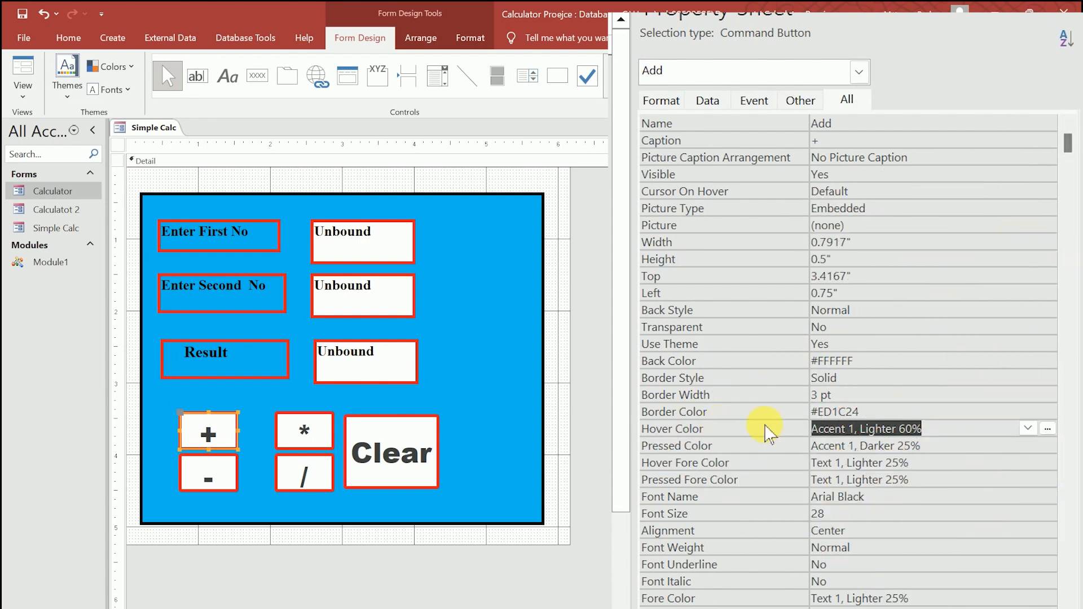
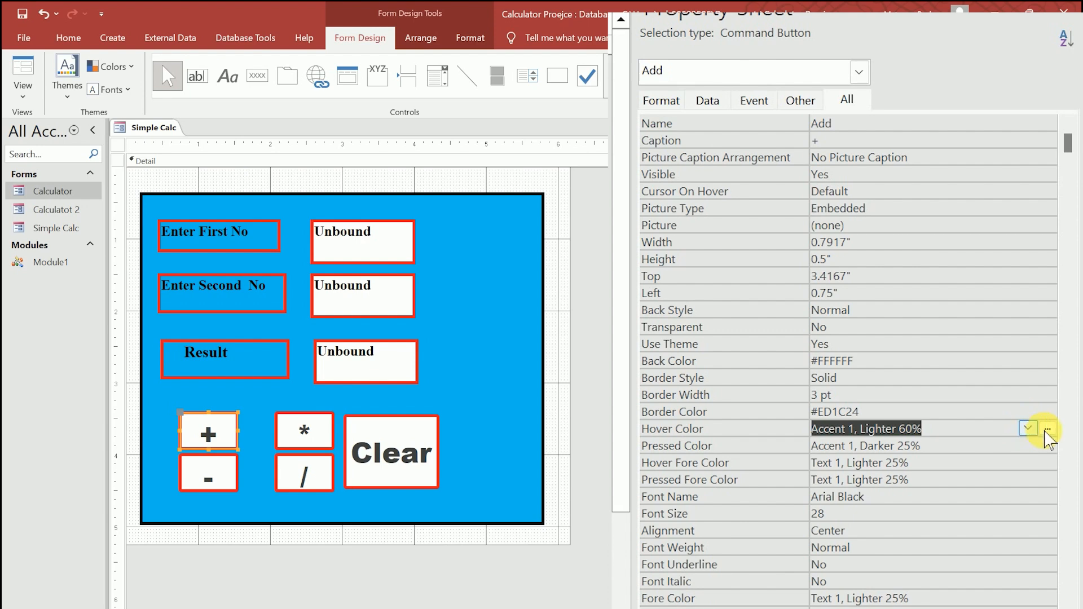
{"action": "left_click", "coordinate": [1048, 430]}
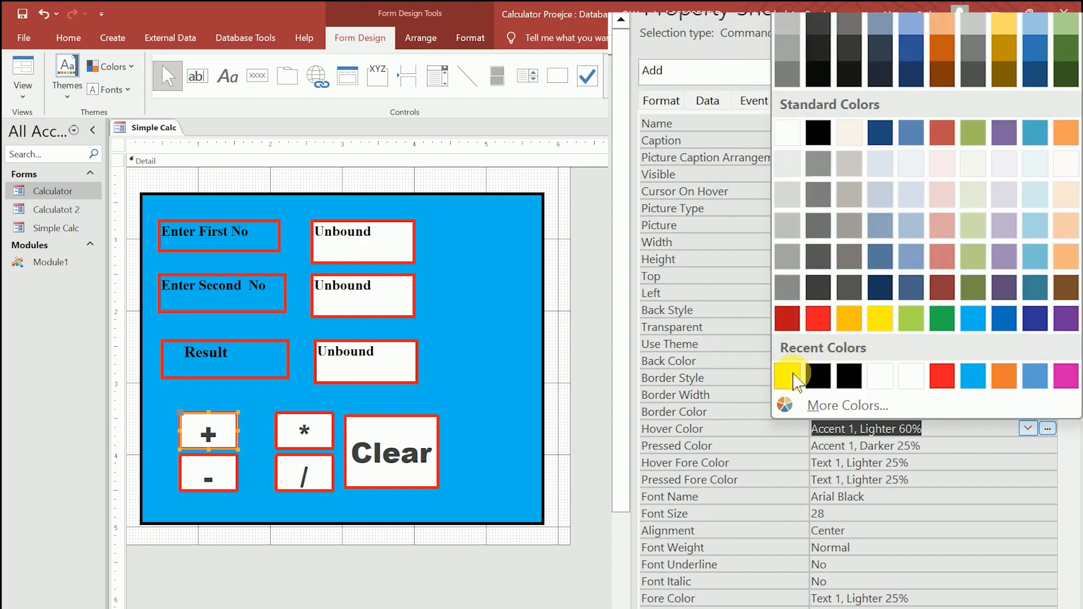
{"action": "left_click", "coordinate": [820, 322]}
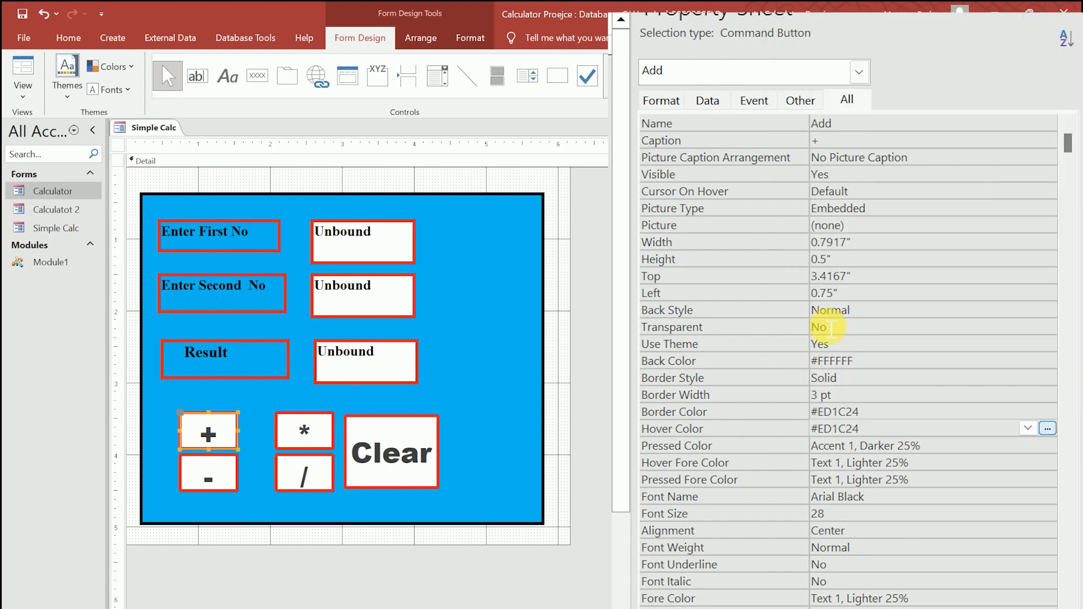
Set the * button's Hover Fore Color to the standard indigo #2F3699
{"action": "left_click", "coordinate": [321, 425]}
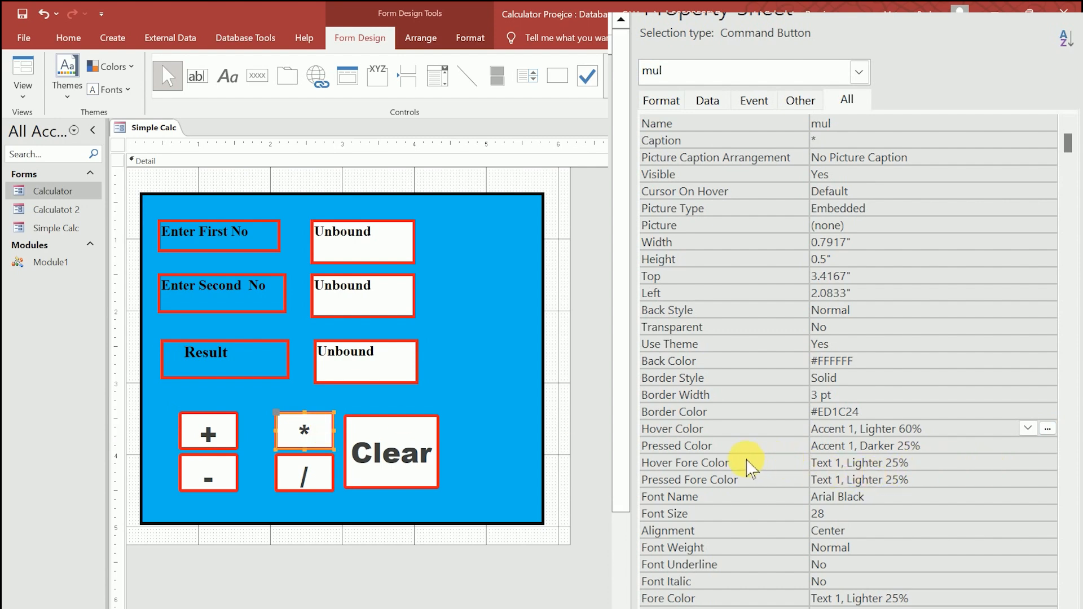
{"action": "left_click", "coordinate": [747, 461]}
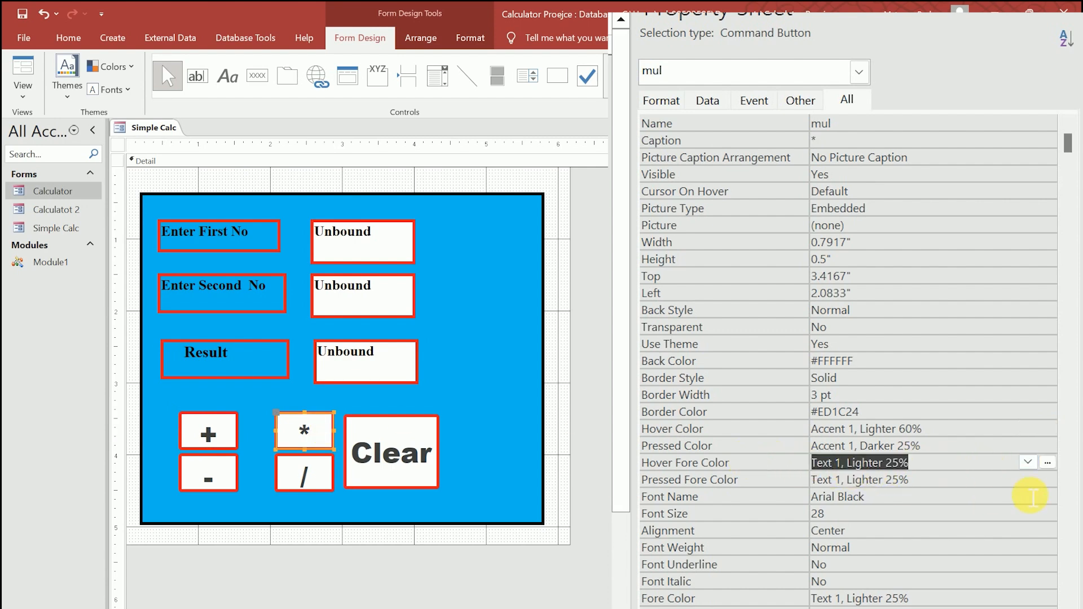
{"action": "left_click", "coordinate": [1048, 463]}
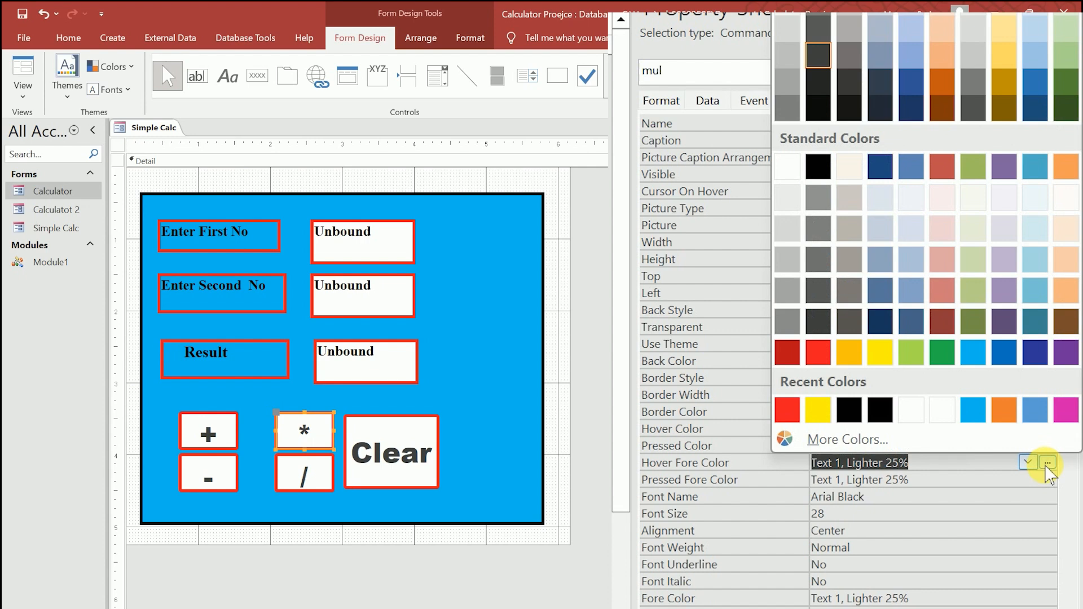
{"action": "left_click", "coordinate": [1035, 354]}
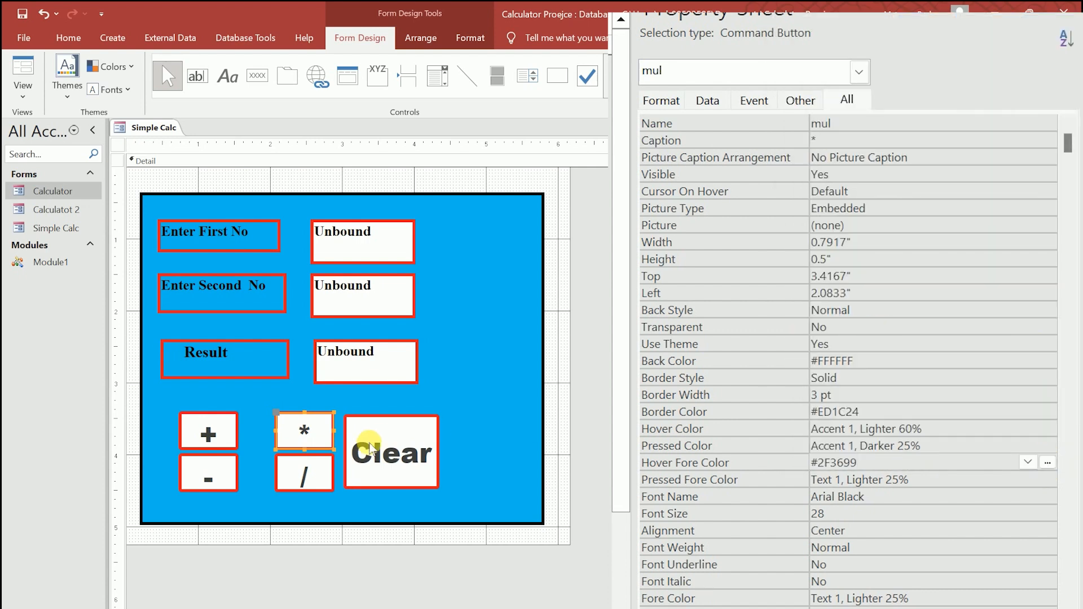
Set the Clear button's Pressed Color to the recent yellow #FFF200 and deselect the button
{"action": "left_click", "coordinate": [361, 448]}
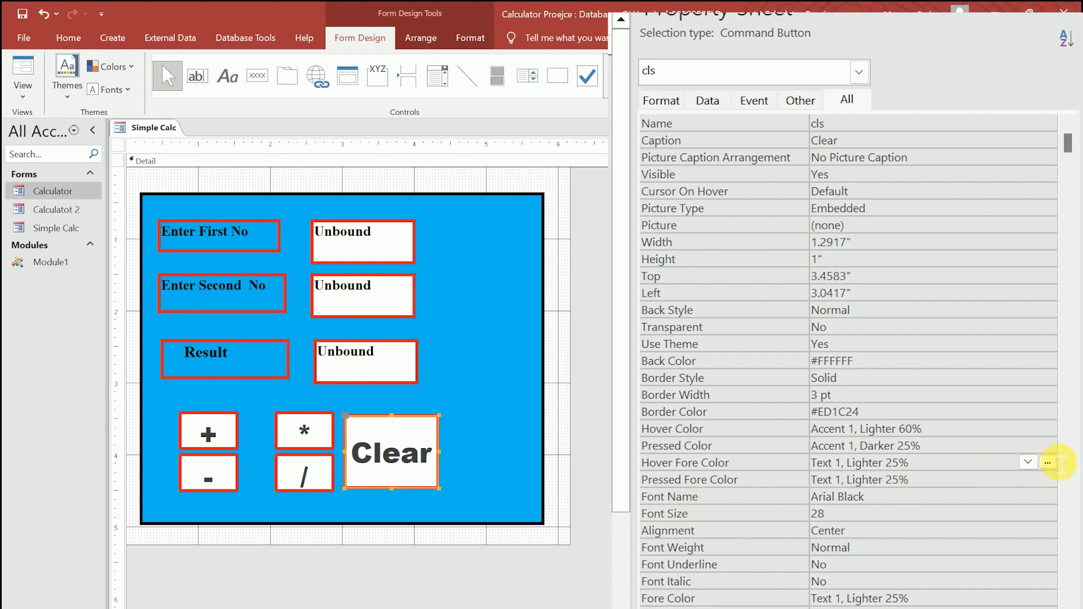
{"action": "left_click", "coordinate": [1048, 445]}
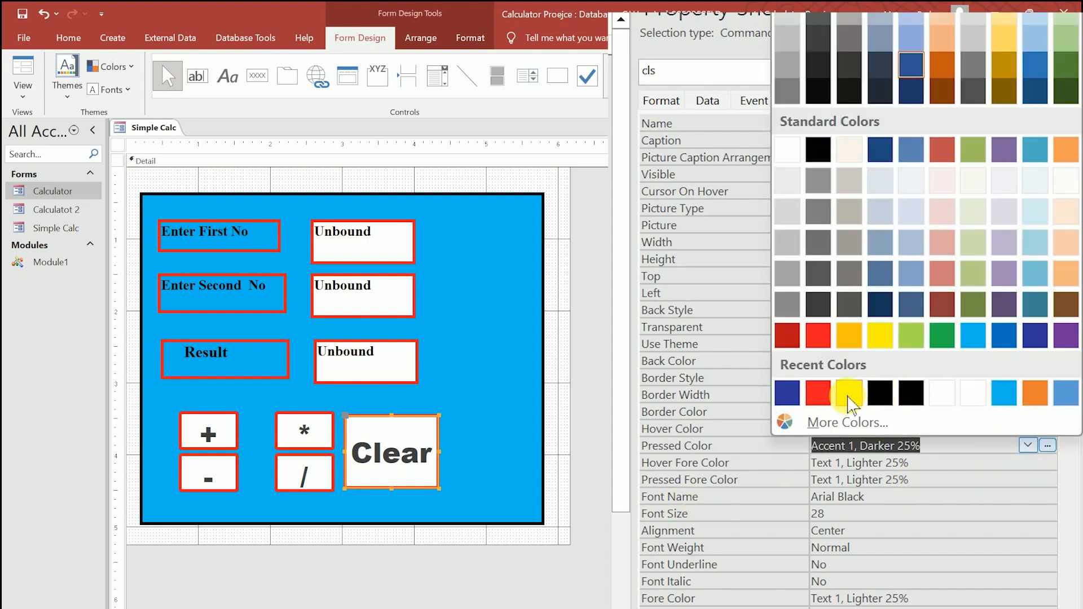
{"action": "left_click", "coordinate": [850, 398]}
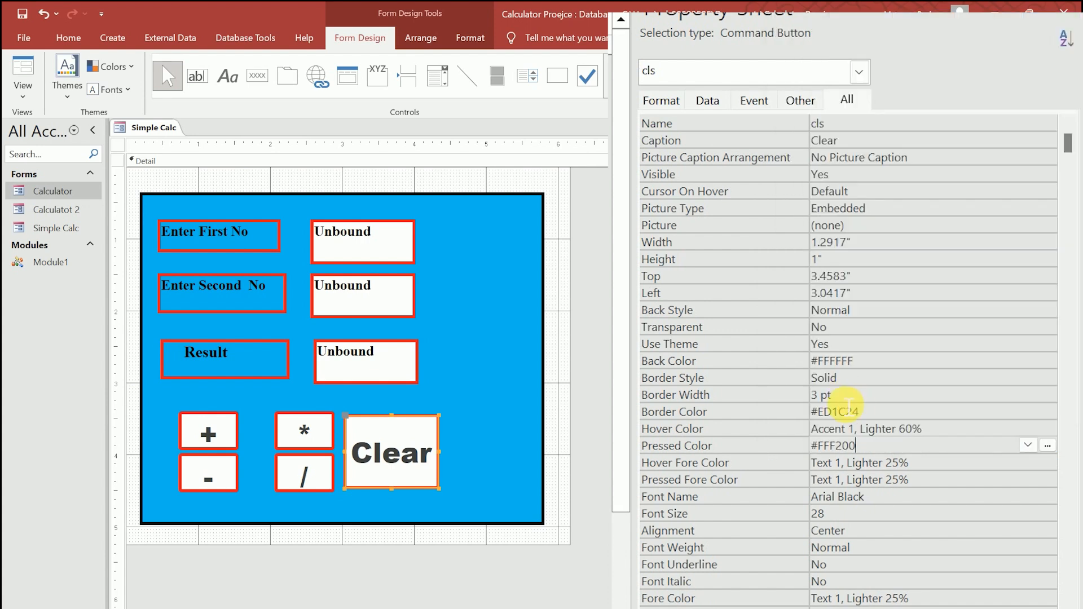
{"action": "left_click", "coordinate": [603, 458]}
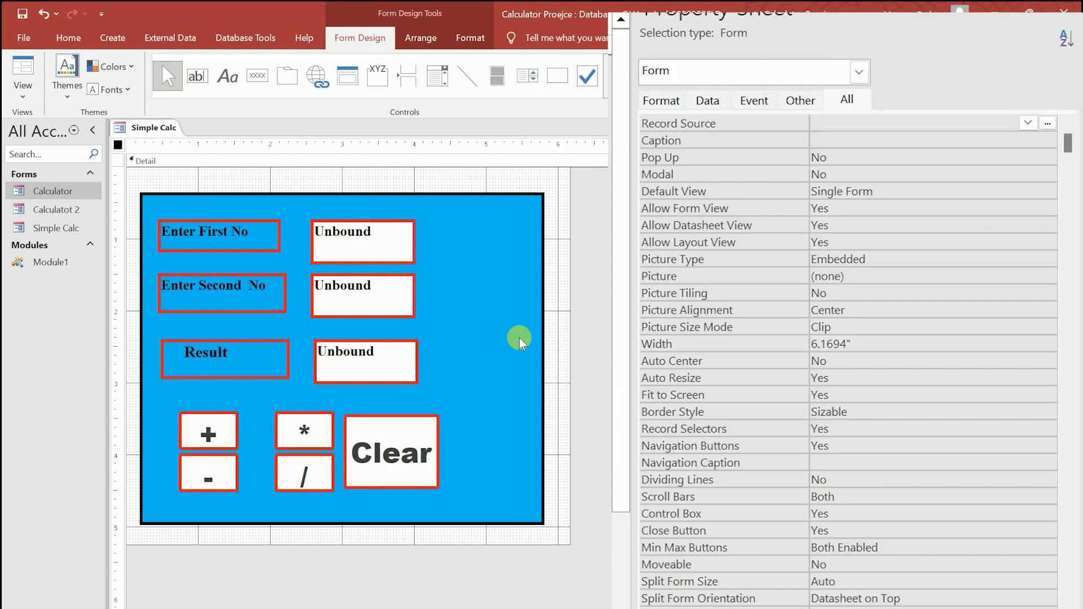
Check the button hover colours in Form View and return to Design View
{"action": "left_click", "coordinate": [23, 97]}
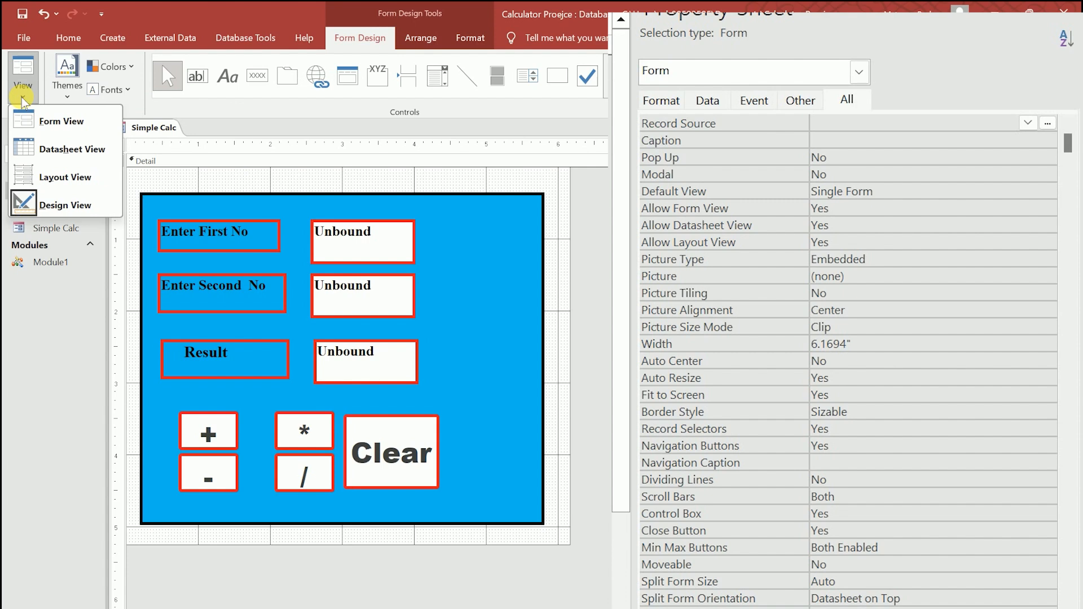
{"action": "left_click", "coordinate": [56, 121]}
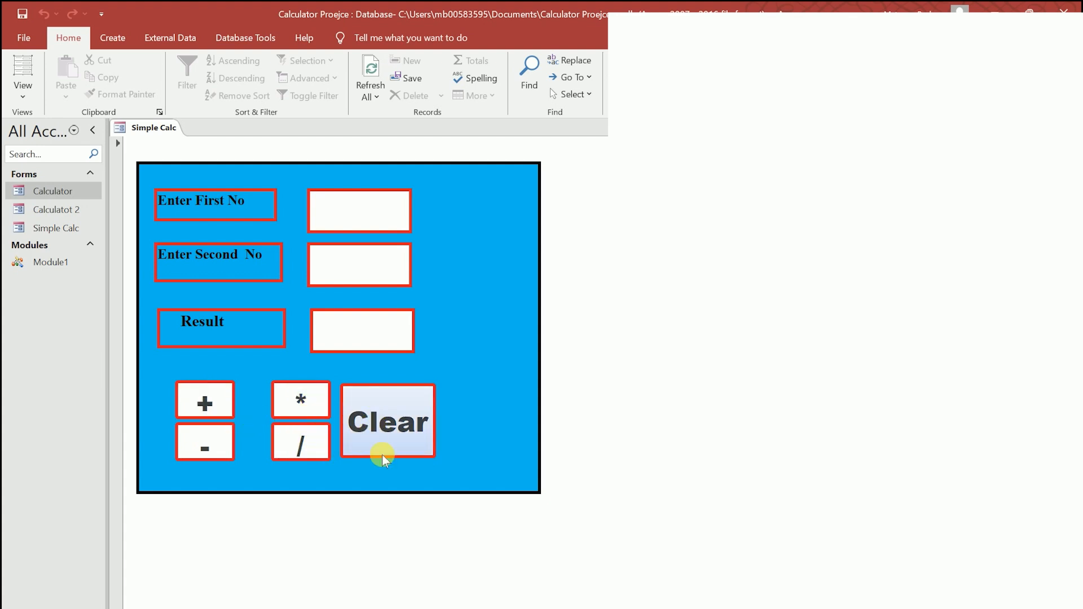
{"action": "left_click", "coordinate": [22, 90]}
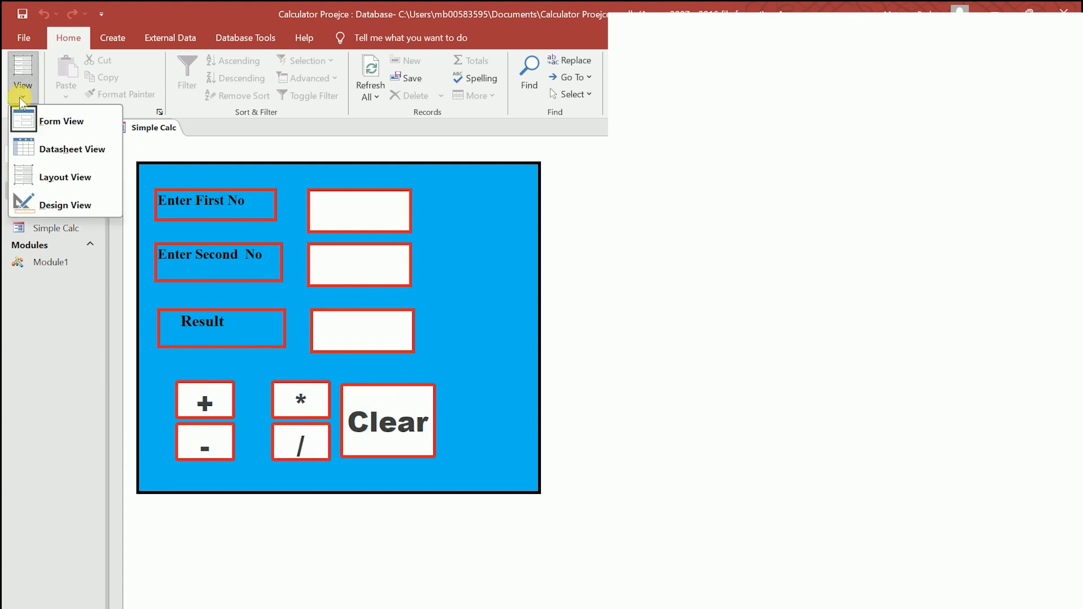
{"action": "left_click", "coordinate": [65, 204]}
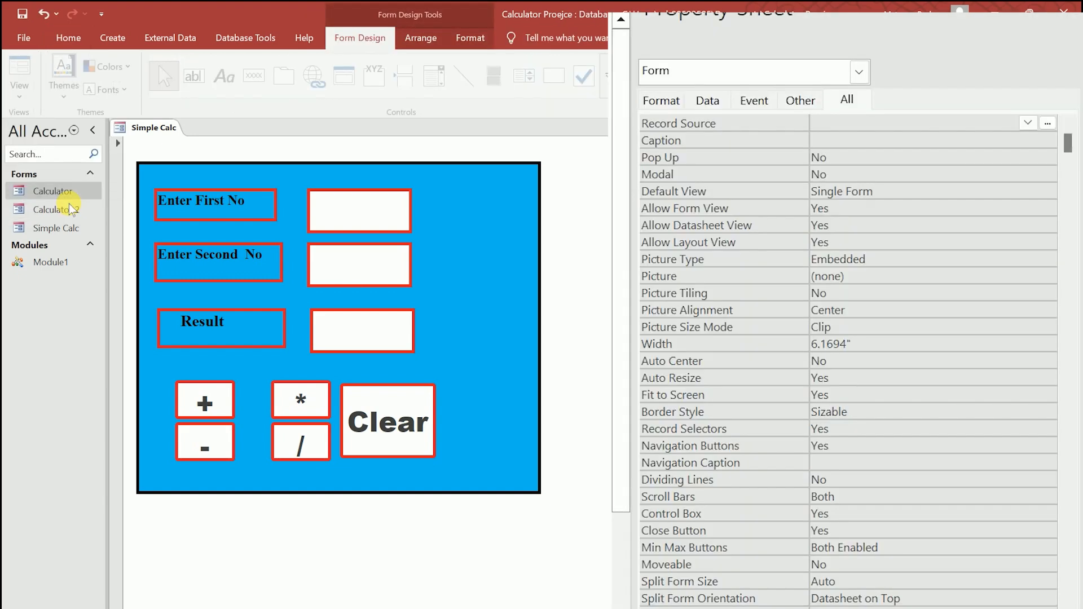
Set the Clear button's Hover Fore Color to yellow #FFF200
{"action": "left_click", "coordinate": [392, 456]}
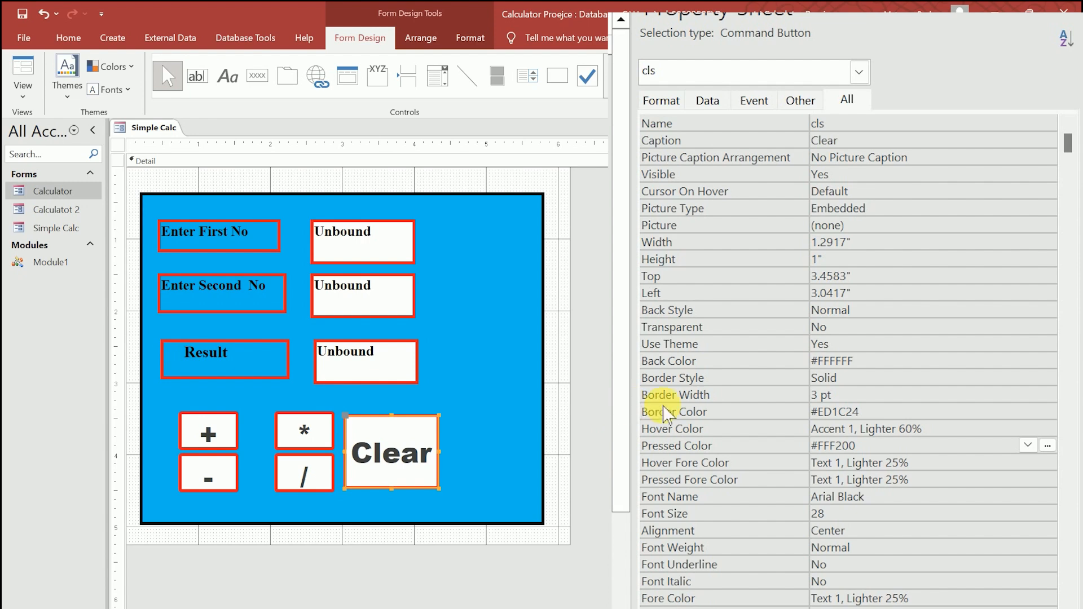
{"action": "left_click", "coordinate": [725, 462]}
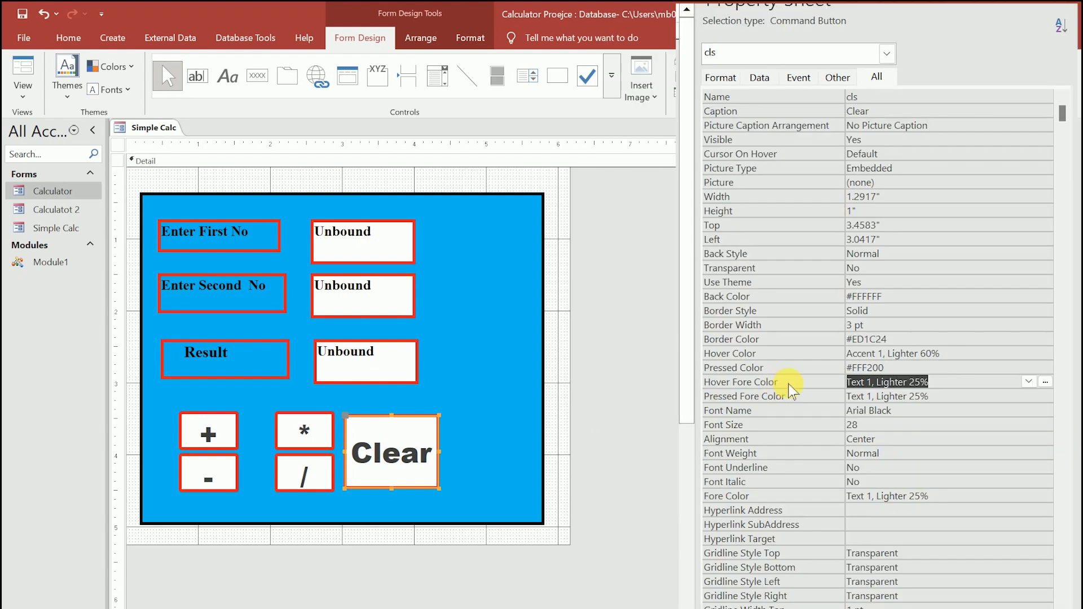
{"action": "left_click", "coordinate": [1045, 382]}
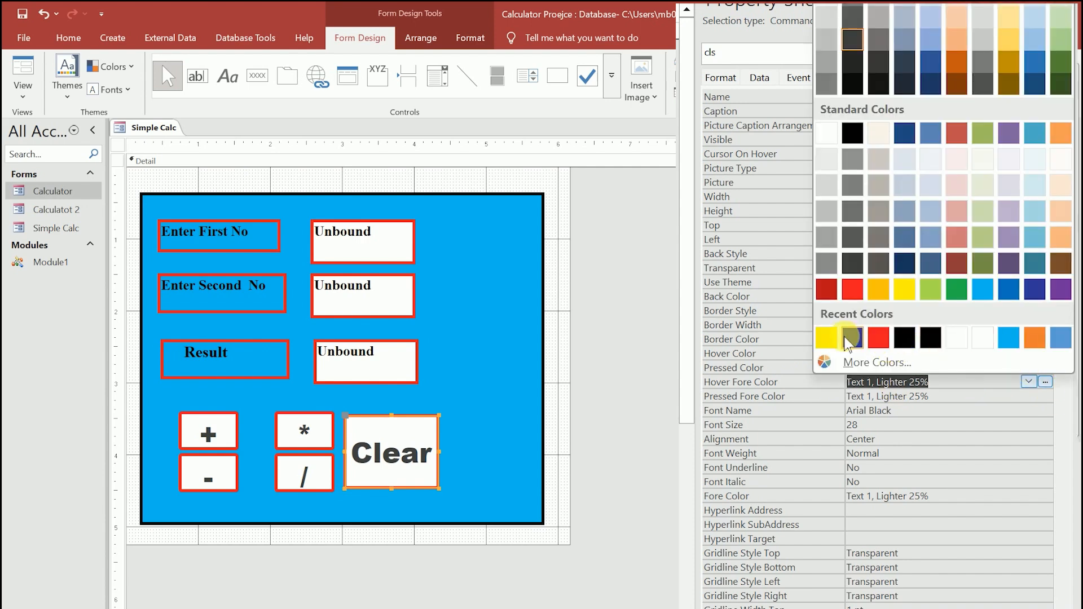
{"action": "left_click", "coordinate": [827, 337]}
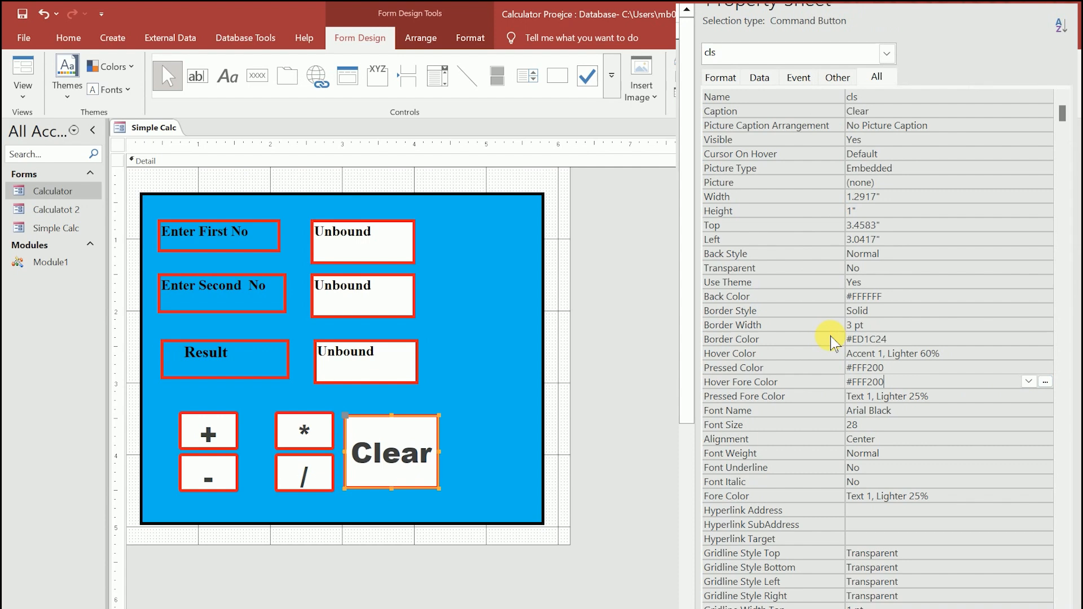
Set the Clear button's Hover Color to the standard green and switch the form to Form View
{"action": "left_click", "coordinate": [767, 354]}
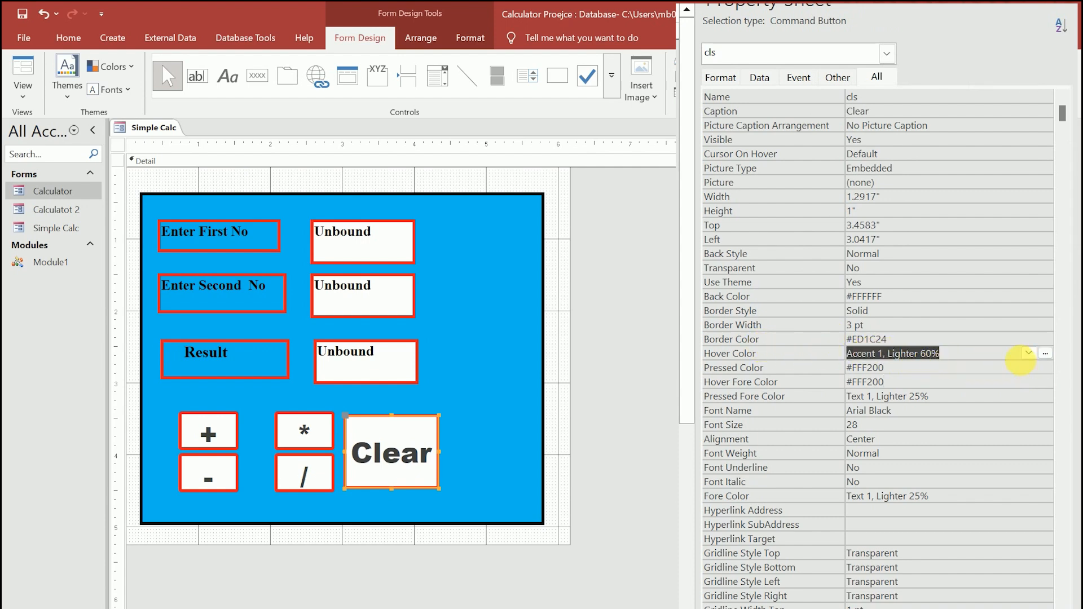
{"action": "left_click", "coordinate": [1048, 354]}
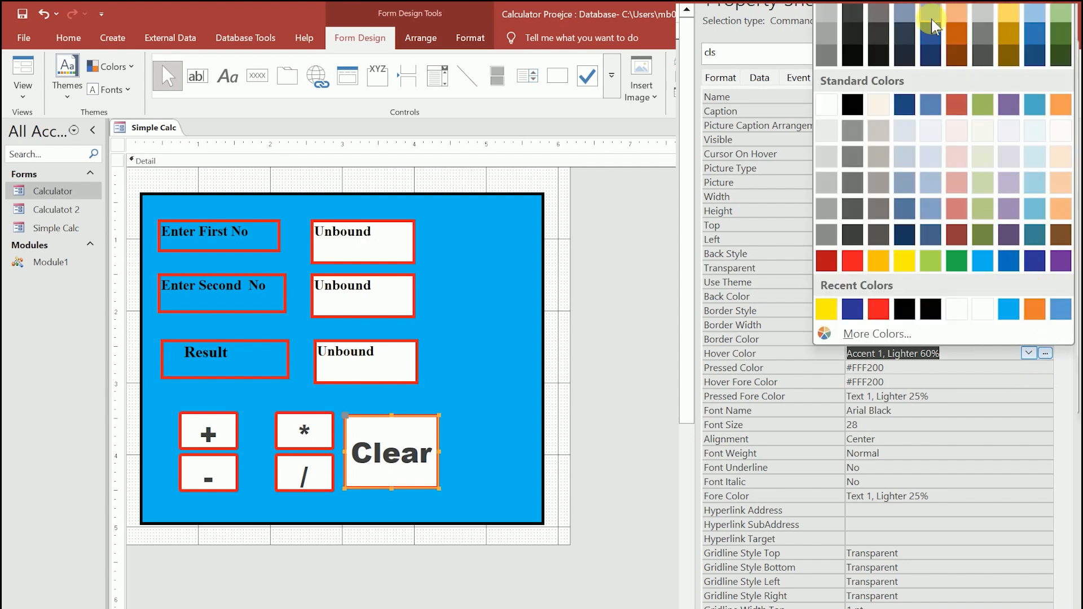
{"action": "left_click", "coordinate": [962, 264]}
{"action": "left_click", "coordinate": [665, 448]}
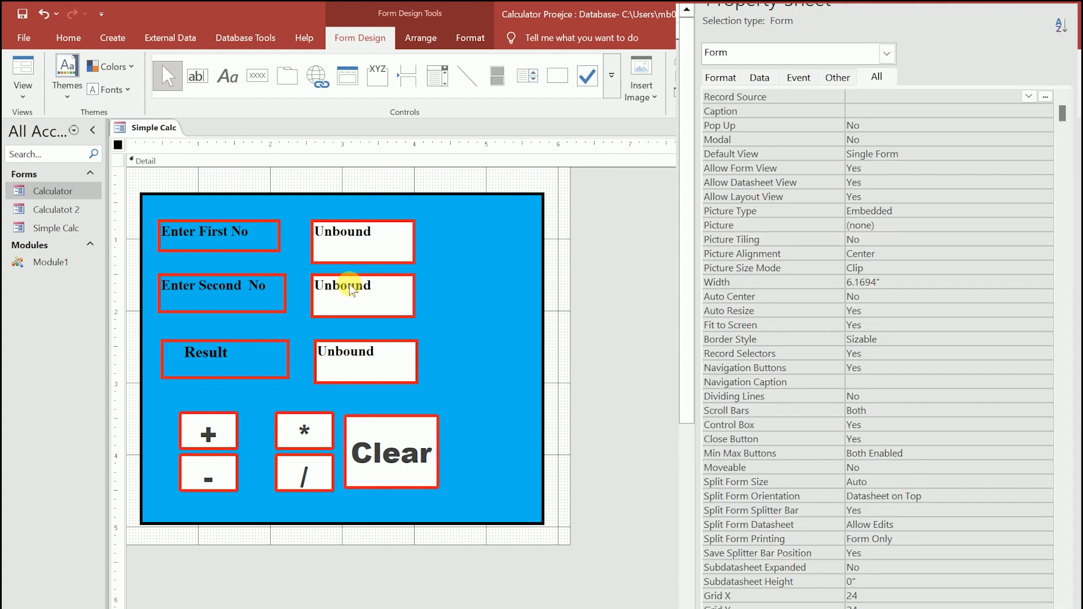
{"action": "left_click", "coordinate": [26, 100]}
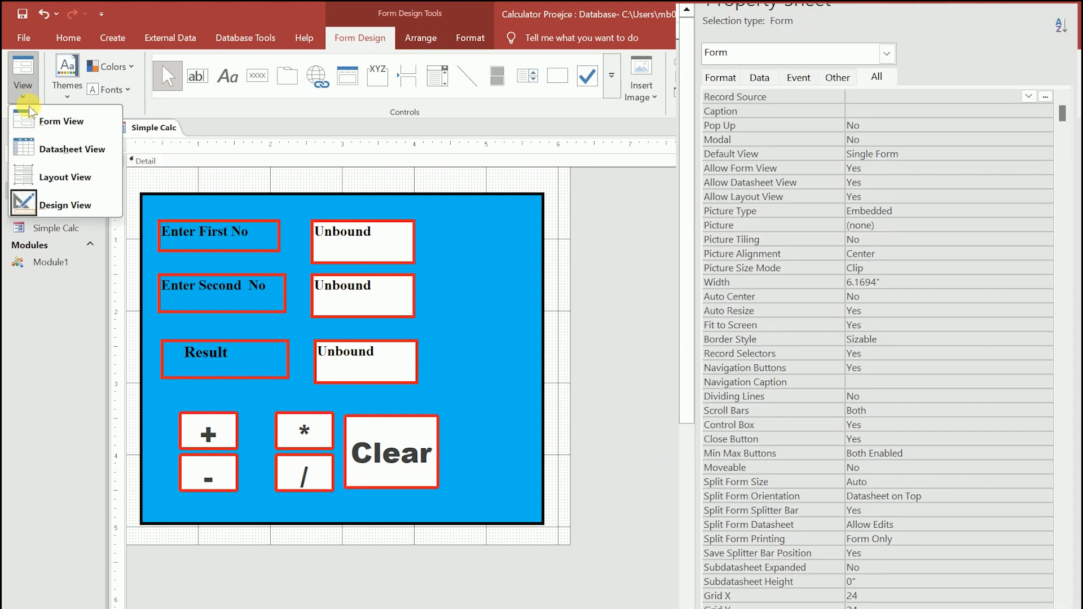
{"action": "left_click", "coordinate": [48, 121]}
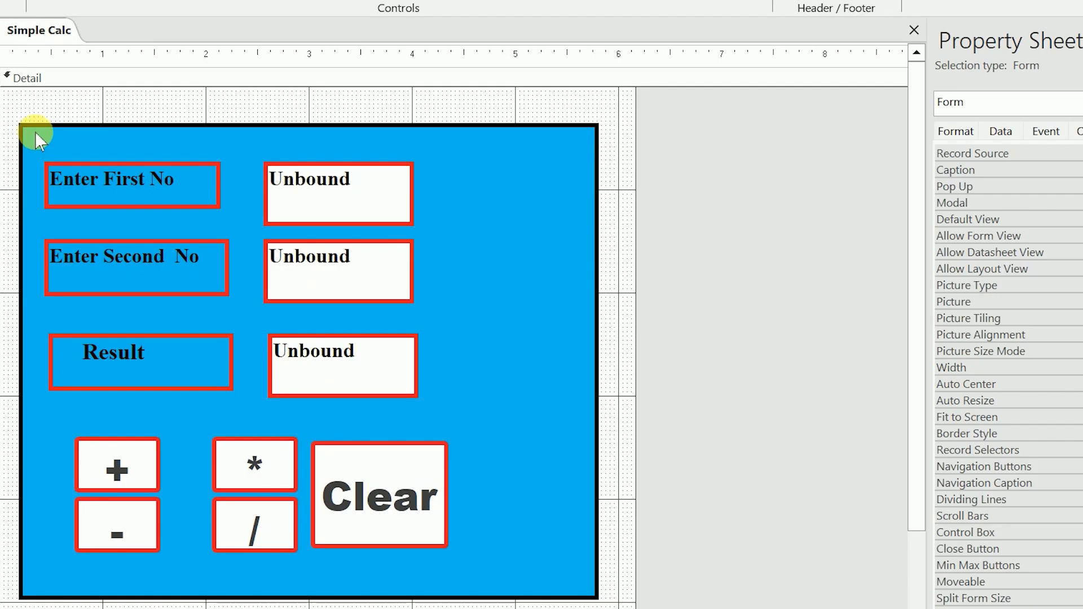
{"action": "left_click_drag", "start_coordinate": [35, 132], "coordinate": [533, 562]}
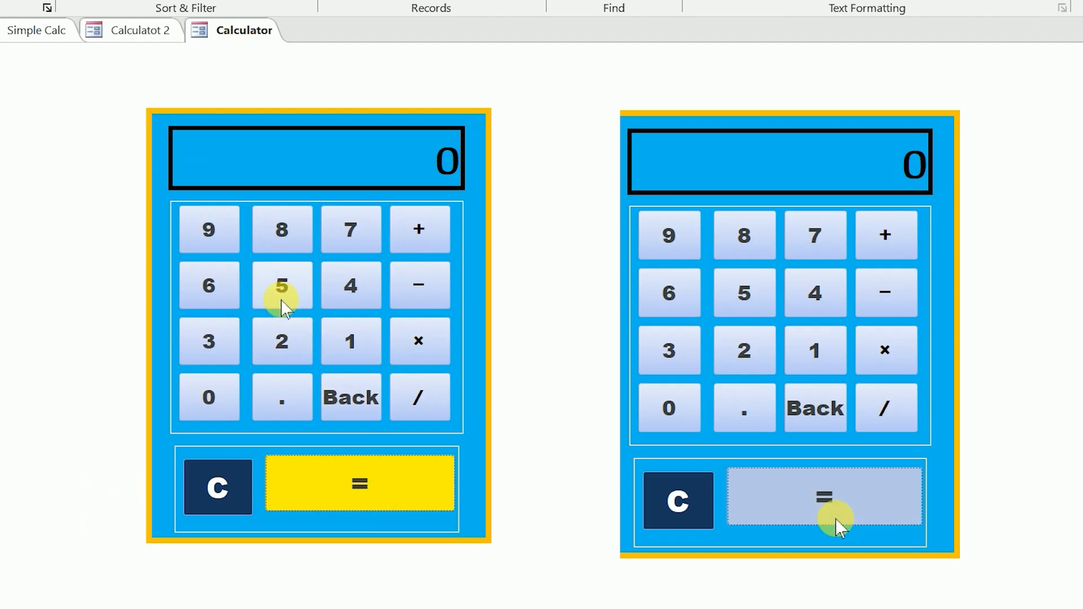
Calculate 8887 + 12 on the left calculator and enter 8887 on the right one
{"action": "left_click", "coordinate": [341, 231]}
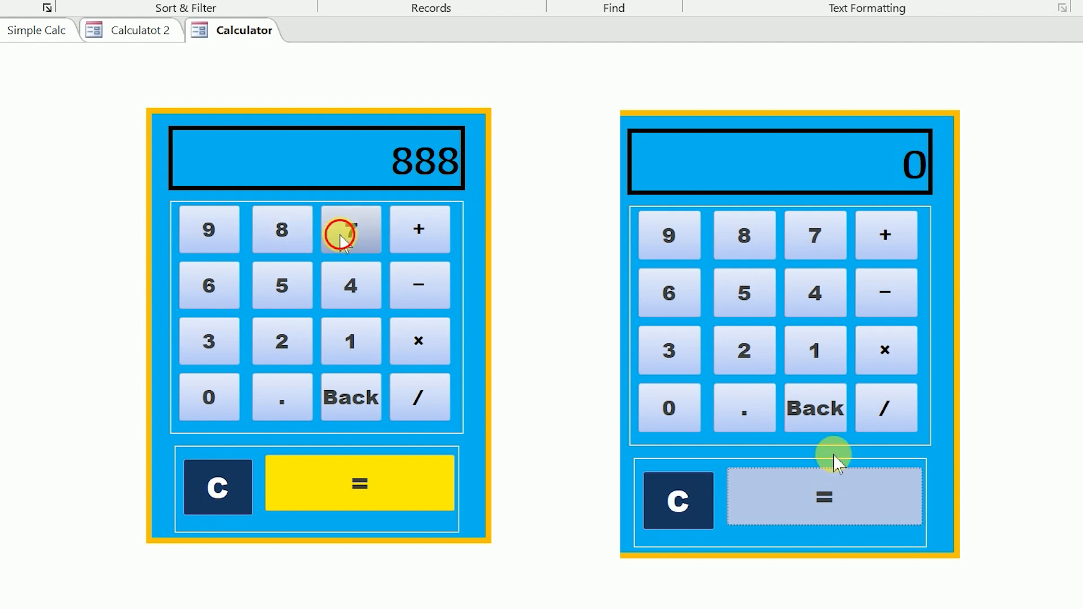
{"action": "left_click", "coordinate": [402, 234]}
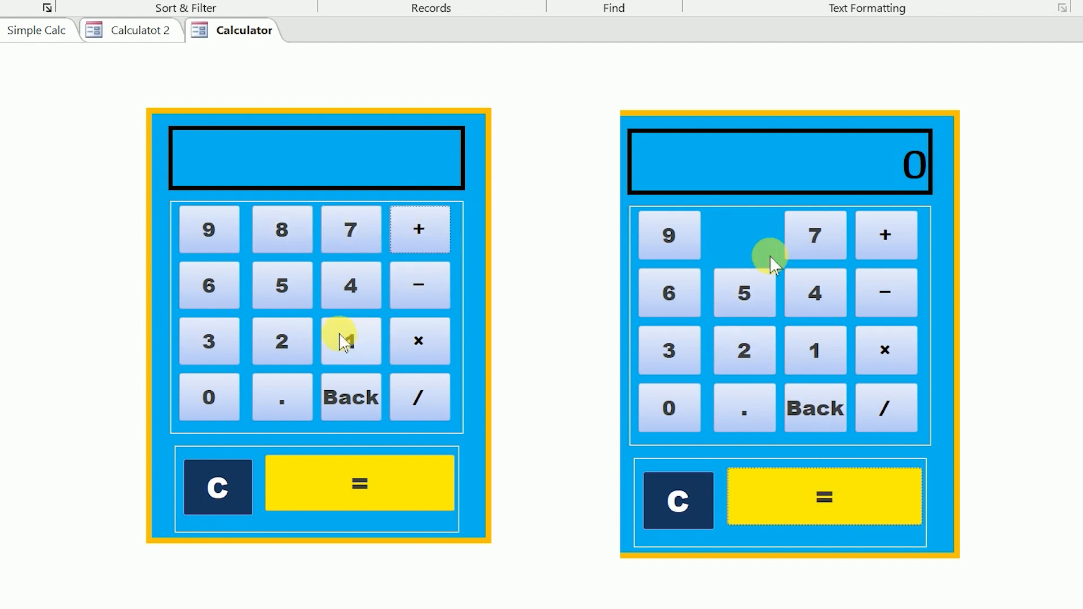
{"action": "left_click", "coordinate": [350, 342]}
{"action": "left_click", "coordinate": [745, 236]}
{"action": "left_click", "coordinate": [282, 342]}
{"action": "double_click", "coordinate": [745, 235]}
{"action": "left_click", "coordinate": [808, 241]}
{"action": "left_click", "coordinate": [345, 482]}
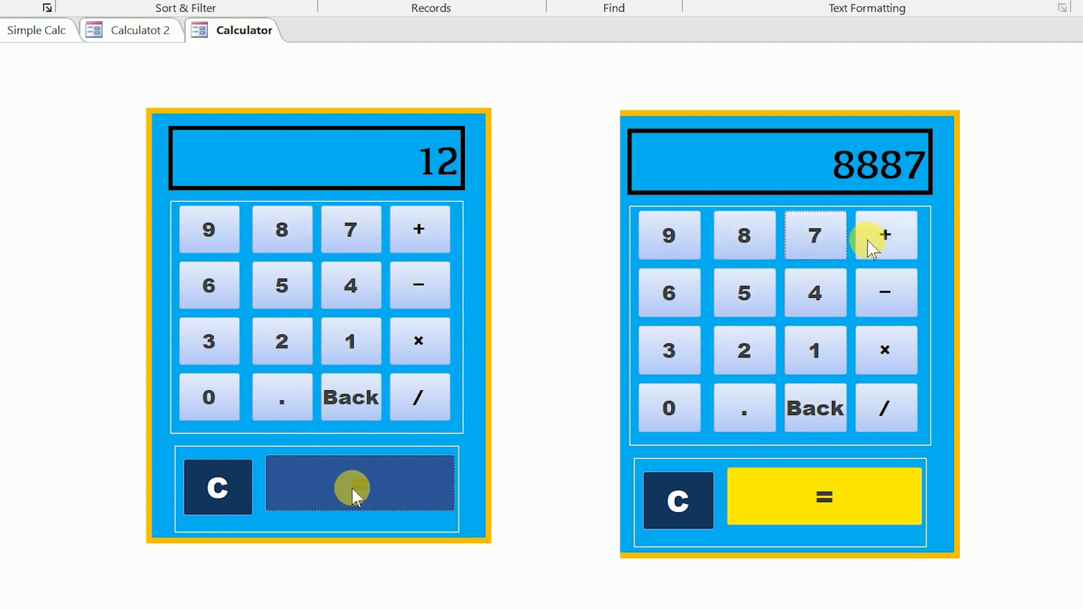
Add 12 to 8887 on the right calculator and clear the left one
{"action": "left_click", "coordinate": [873, 235]}
{"action": "left_click", "coordinate": [203, 485]}
{"action": "left_click", "coordinate": [332, 469]}
{"action": "left_click", "coordinate": [808, 350]}
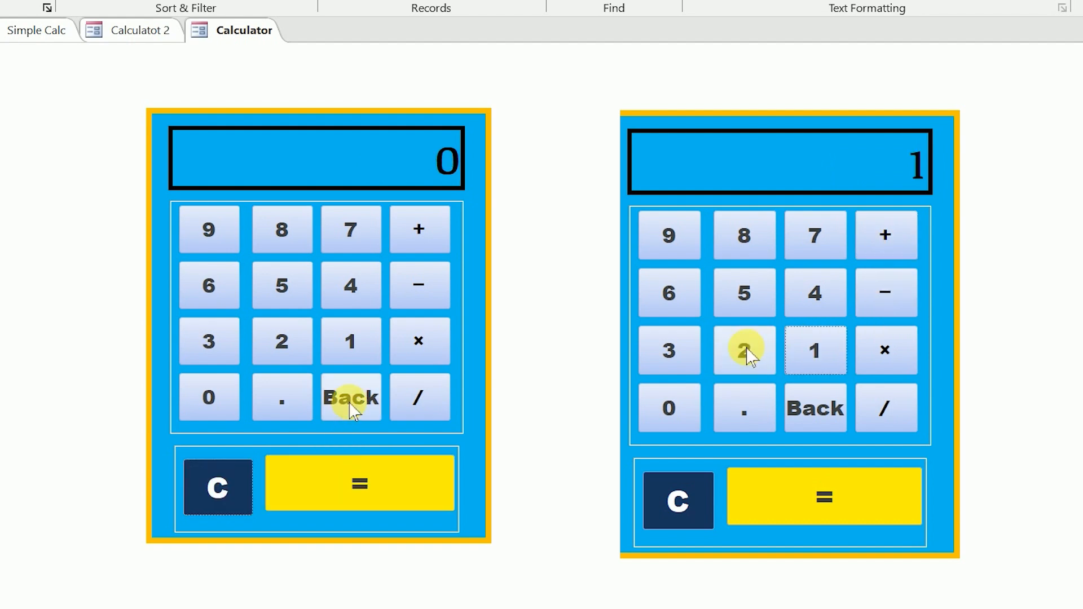
{"action": "left_click", "coordinate": [824, 496]}
Enter 4444 on the left calculator, trim it to 4 with Back, and clear the right calculator
{"action": "double_click", "coordinate": [351, 285]}
{"action": "double_click", "coordinate": [350, 286]}
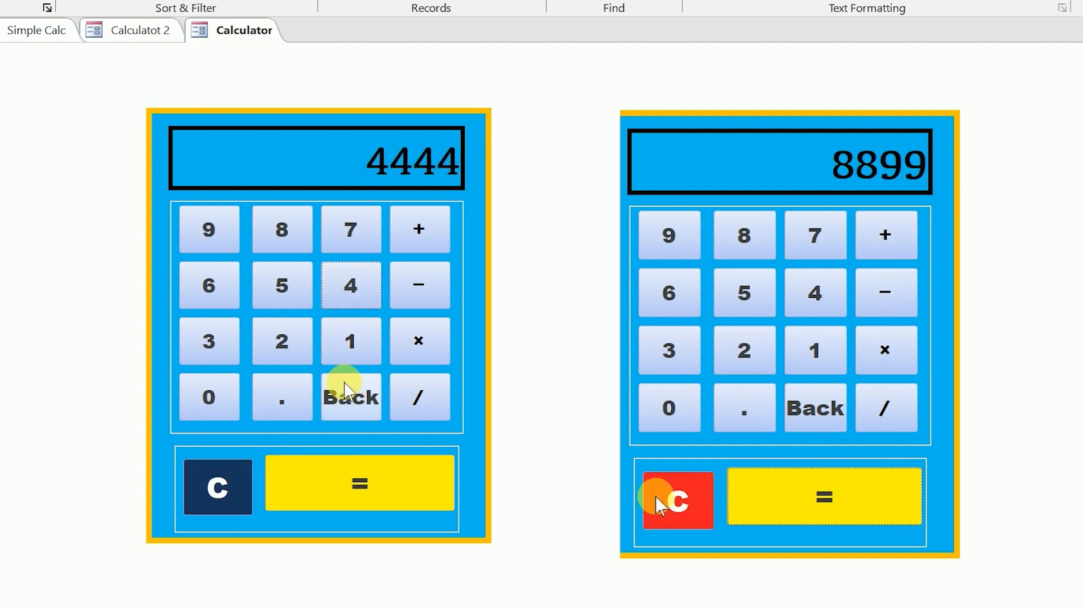
{"action": "left_click", "coordinate": [677, 501]}
{"action": "double_click", "coordinate": [345, 413]}
{"action": "left_click", "coordinate": [814, 414]}
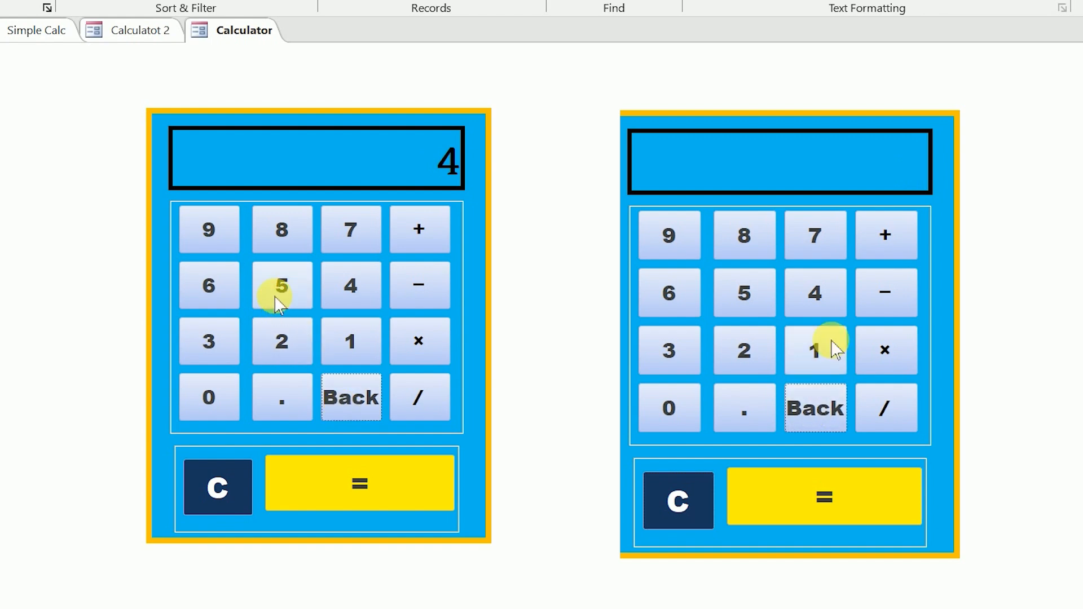
Extend the left calculator's entry to 45566.1; on the right one enter 4444, trim it to 4 and extend it to 455
{"action": "double_click", "coordinate": [275, 296]}
{"action": "double_click", "coordinate": [811, 296]}
{"action": "double_click", "coordinate": [811, 297]}
{"action": "double_click", "coordinate": [210, 275]}
{"action": "left_click", "coordinate": [211, 281]}
{"action": "left_click", "coordinate": [810, 426]}
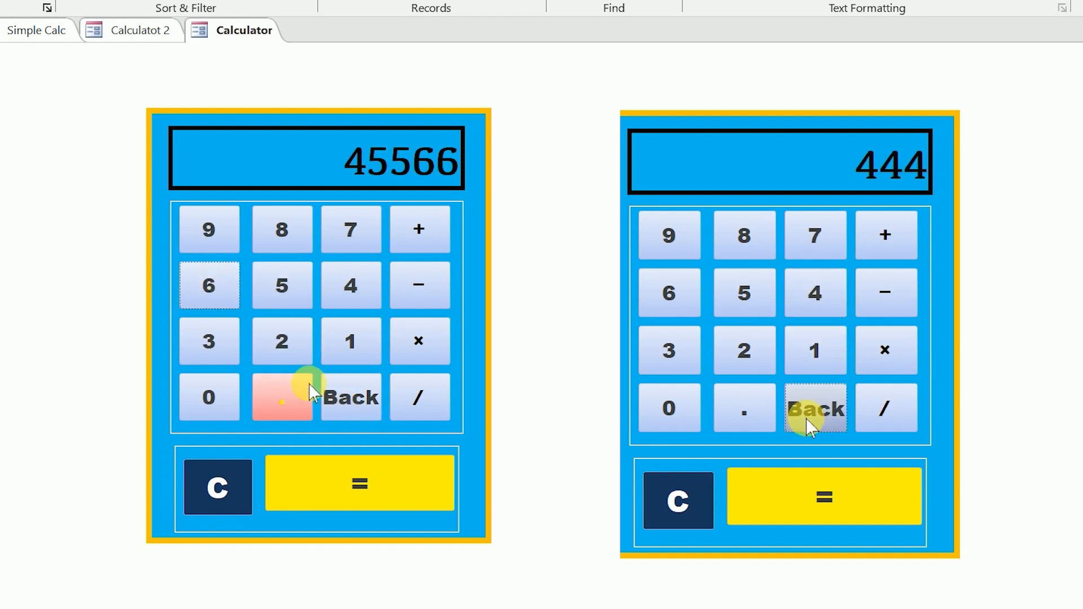
{"action": "left_click", "coordinate": [351, 341]}
{"action": "double_click", "coordinate": [735, 296]}
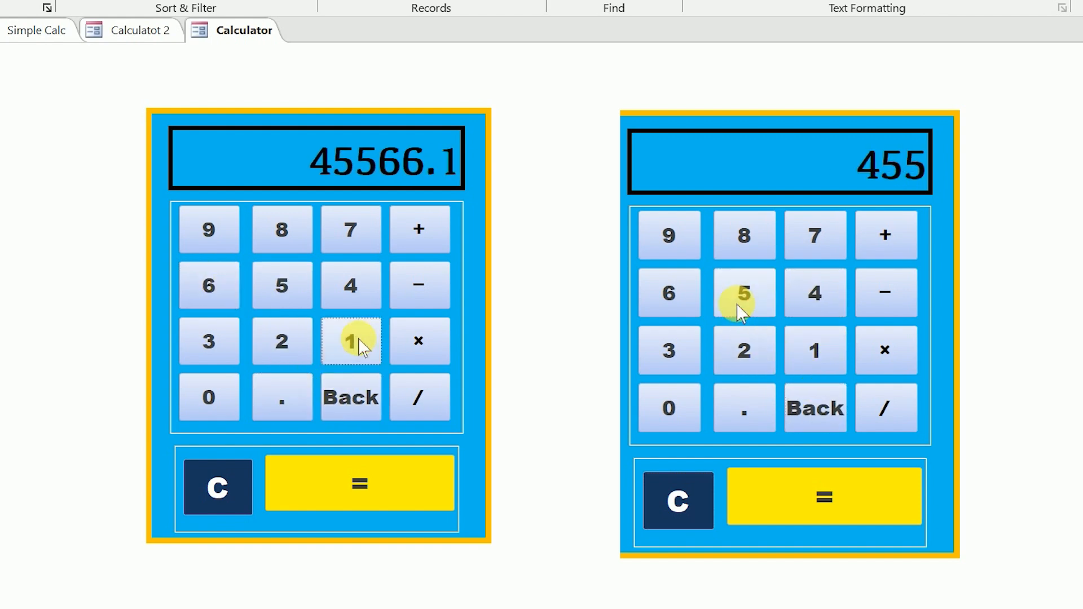
Start multiplying on the left calculator with 87 as the second number's first digits, and complete 45566.1 on the right one
{"action": "left_click", "coordinate": [416, 343]}
{"action": "double_click", "coordinate": [672, 289]}
{"action": "left_click", "coordinate": [750, 416]}
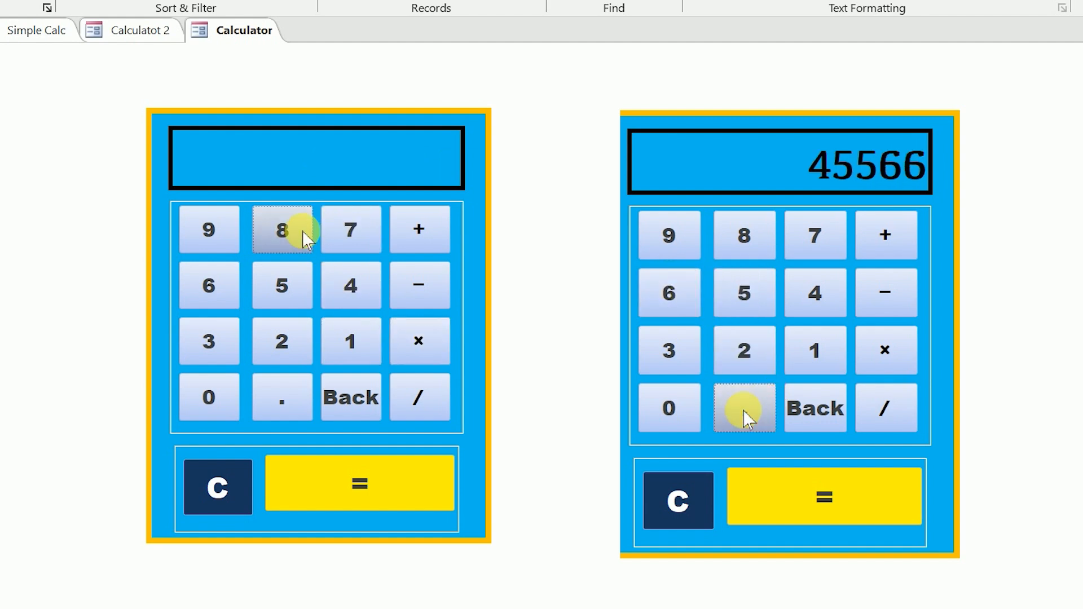
{"action": "left_click", "coordinate": [307, 239]}
{"action": "left_click", "coordinate": [346, 235]}
{"action": "left_click", "coordinate": [822, 347]}
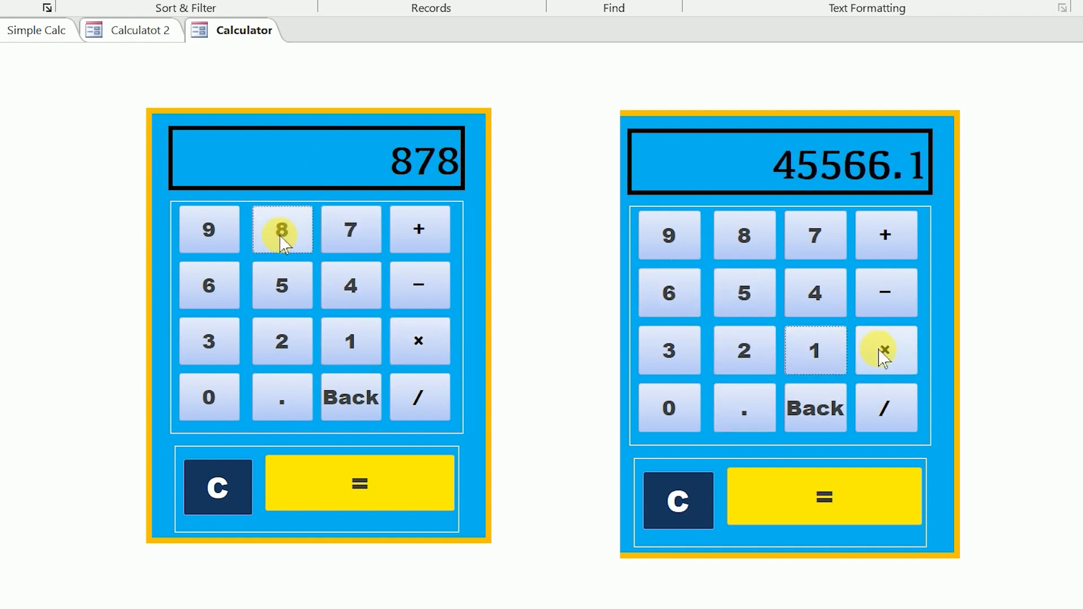
Enter 87895 as the number to multiply 45566.1 by on both calculators
{"action": "left_click", "coordinate": [205, 226]}
{"action": "left_click", "coordinate": [761, 234]}
{"action": "left_click", "coordinate": [285, 302]}
{"action": "left_click", "coordinate": [808, 248]}
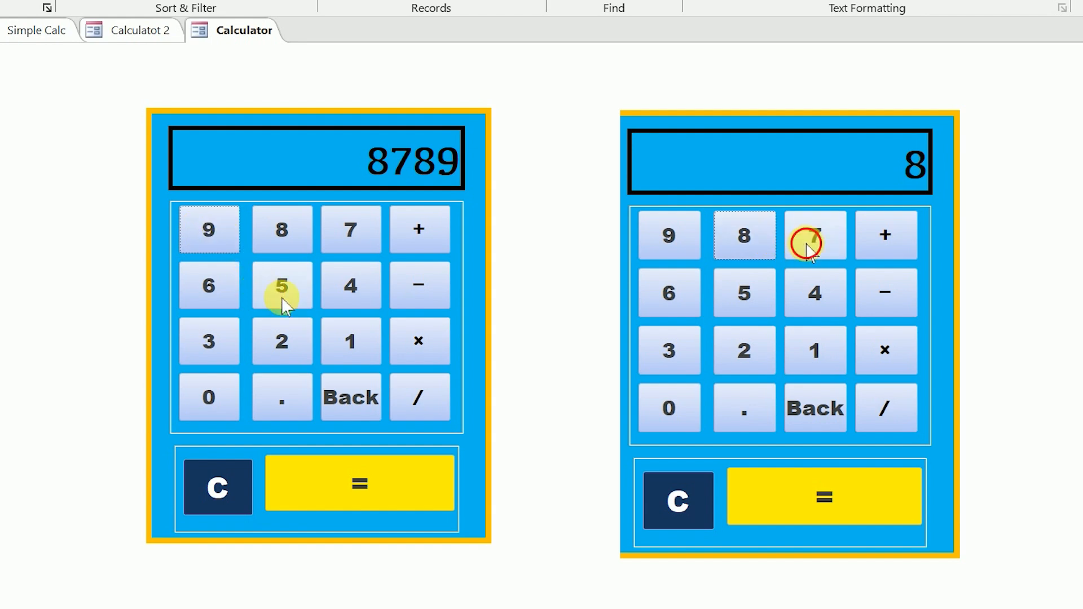
{"action": "left_click", "coordinate": [744, 242]}
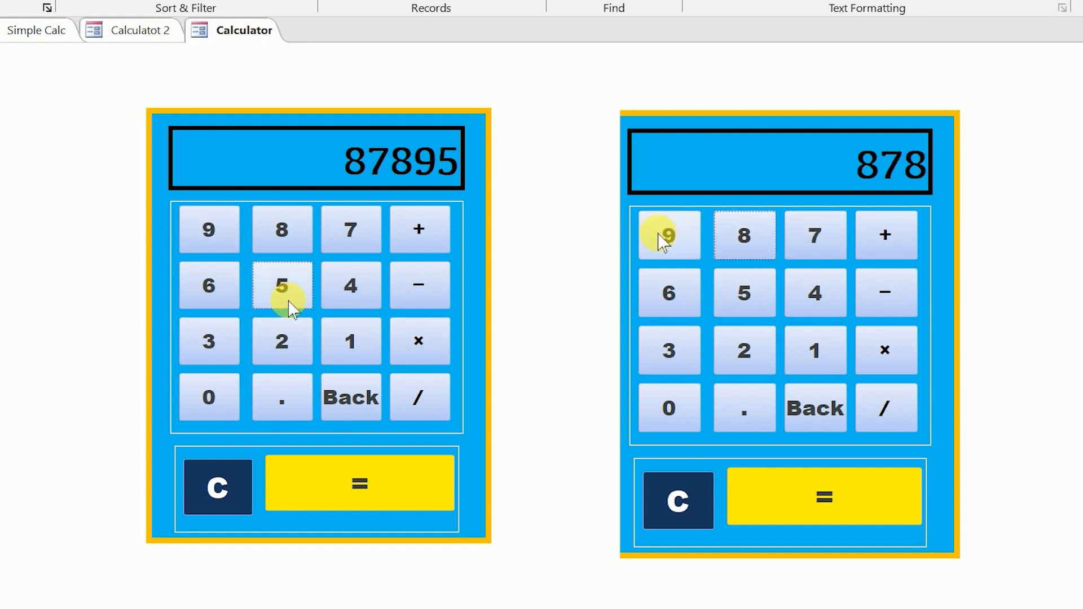
{"action": "left_click", "coordinate": [665, 242]}
{"action": "left_click", "coordinate": [752, 309]}
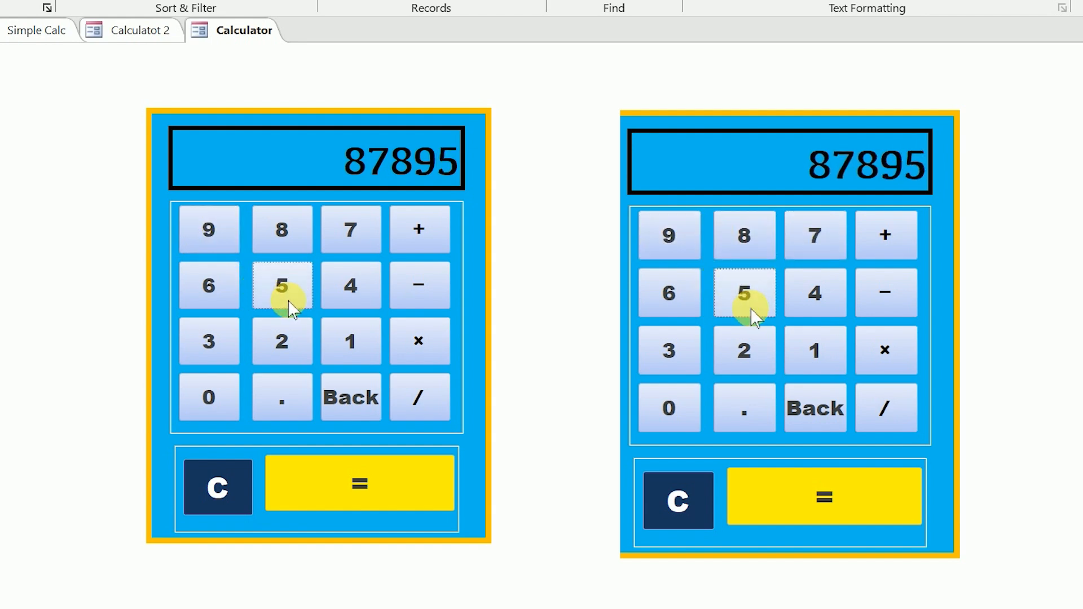